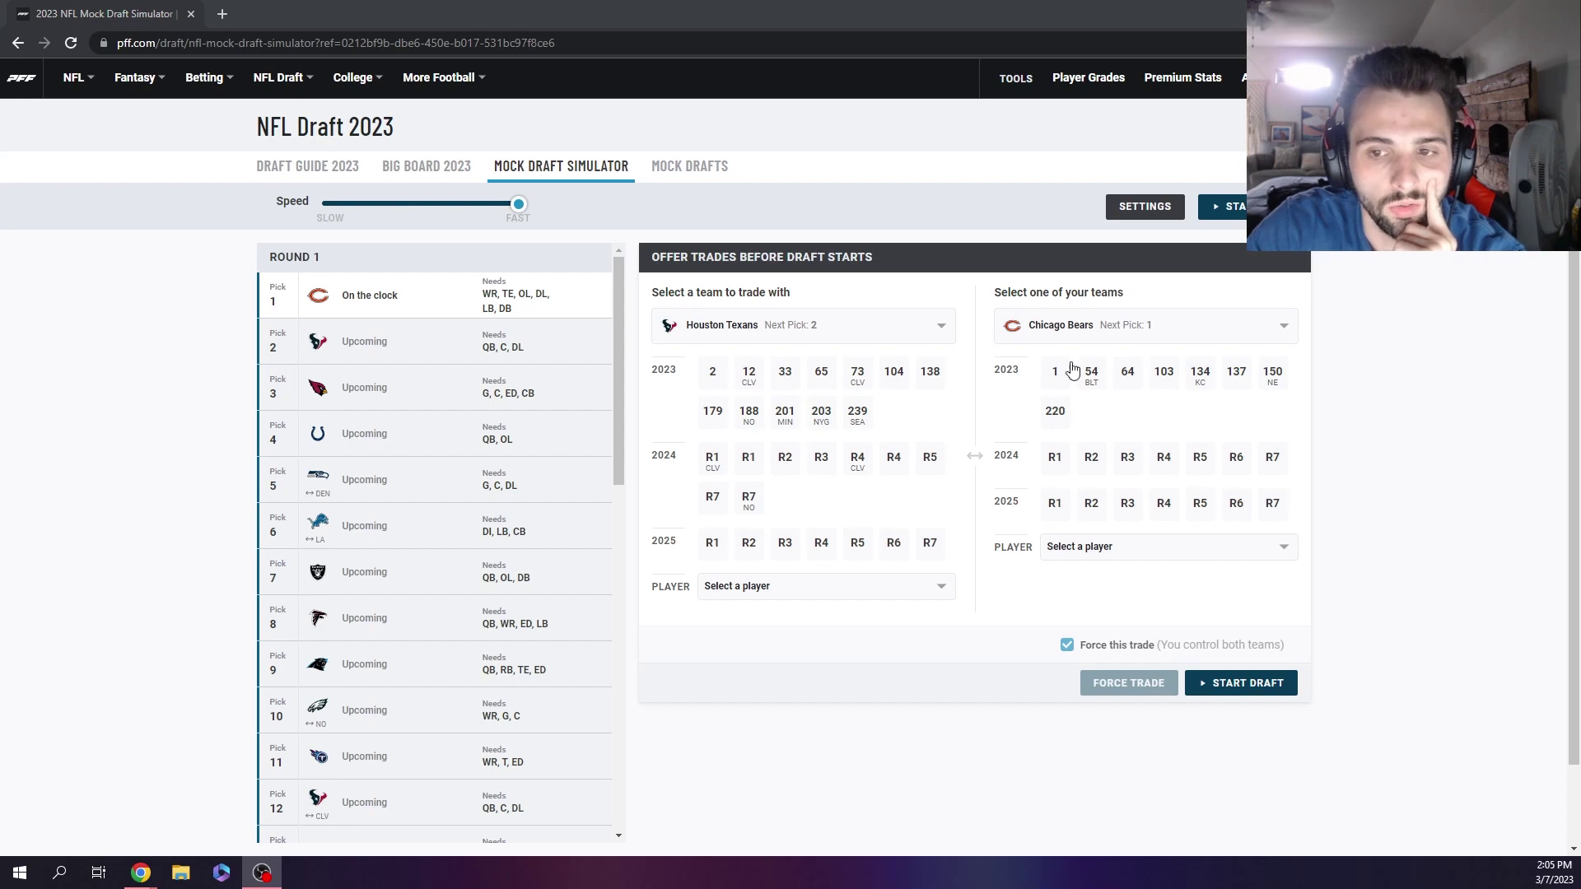
Set up a pre-draft trade exchanging the Indianapolis Colts' 2023 pick 4 for the Chicago Bears' pick 1
{"action": "left_click", "coordinate": [1161, 327]}
{"action": "left_click", "coordinate": [939, 331]}
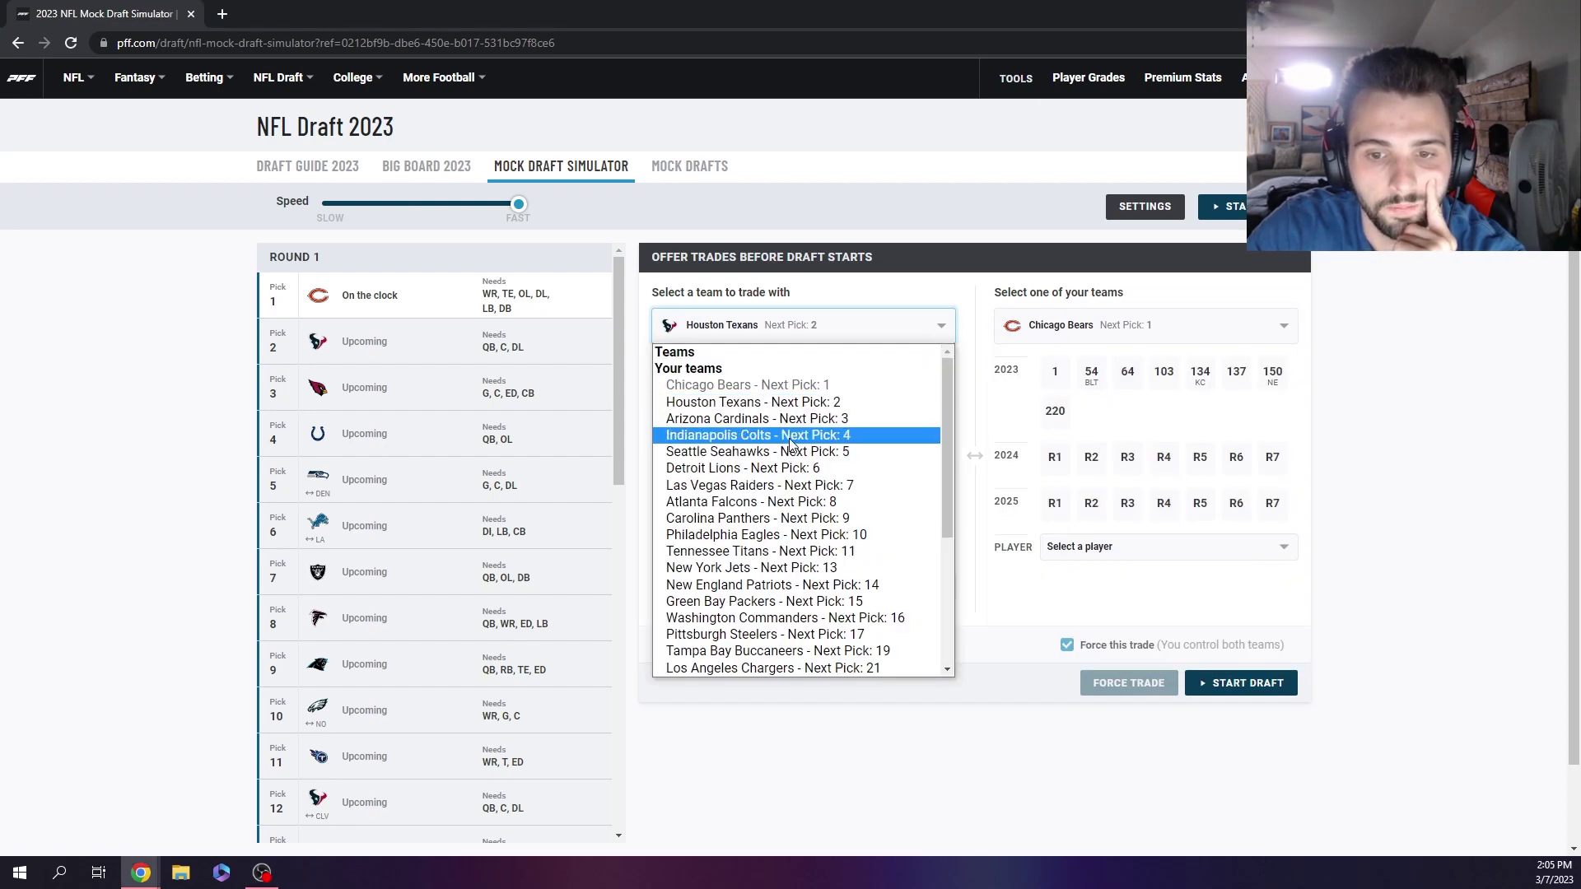
{"action": "left_click", "coordinate": [811, 436]}
{"action": "left_click", "coordinate": [713, 373]}
{"action": "left_click", "coordinate": [1058, 373]}
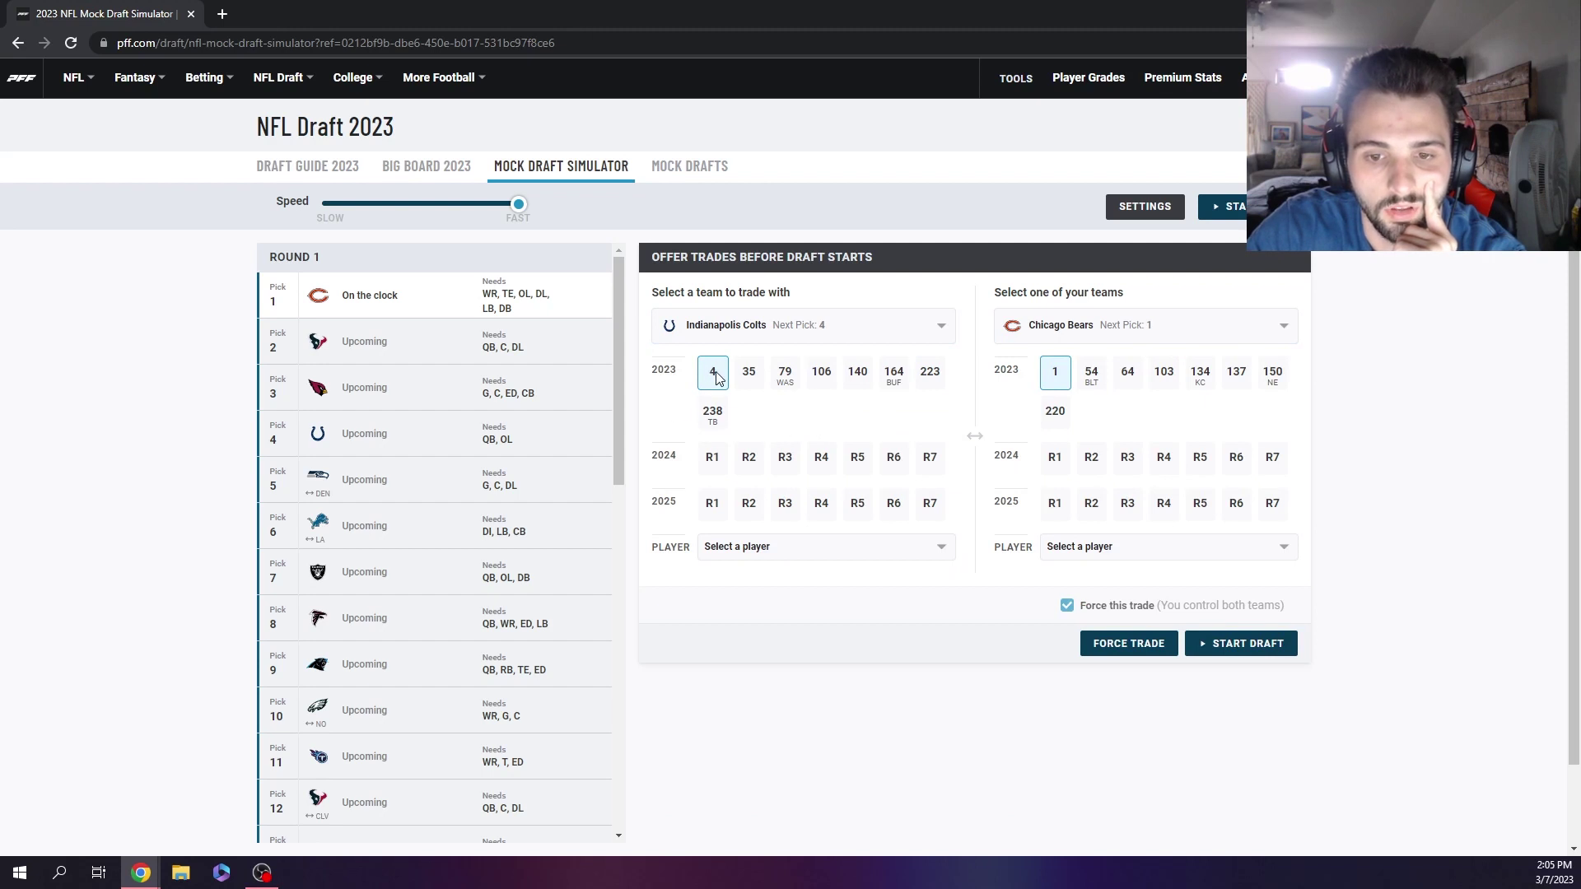
Add the Colts' pick 35 and 2024 first- and third-rounders plus the Bears' pick 134, and force the trade
{"action": "left_click", "coordinate": [716, 466]}
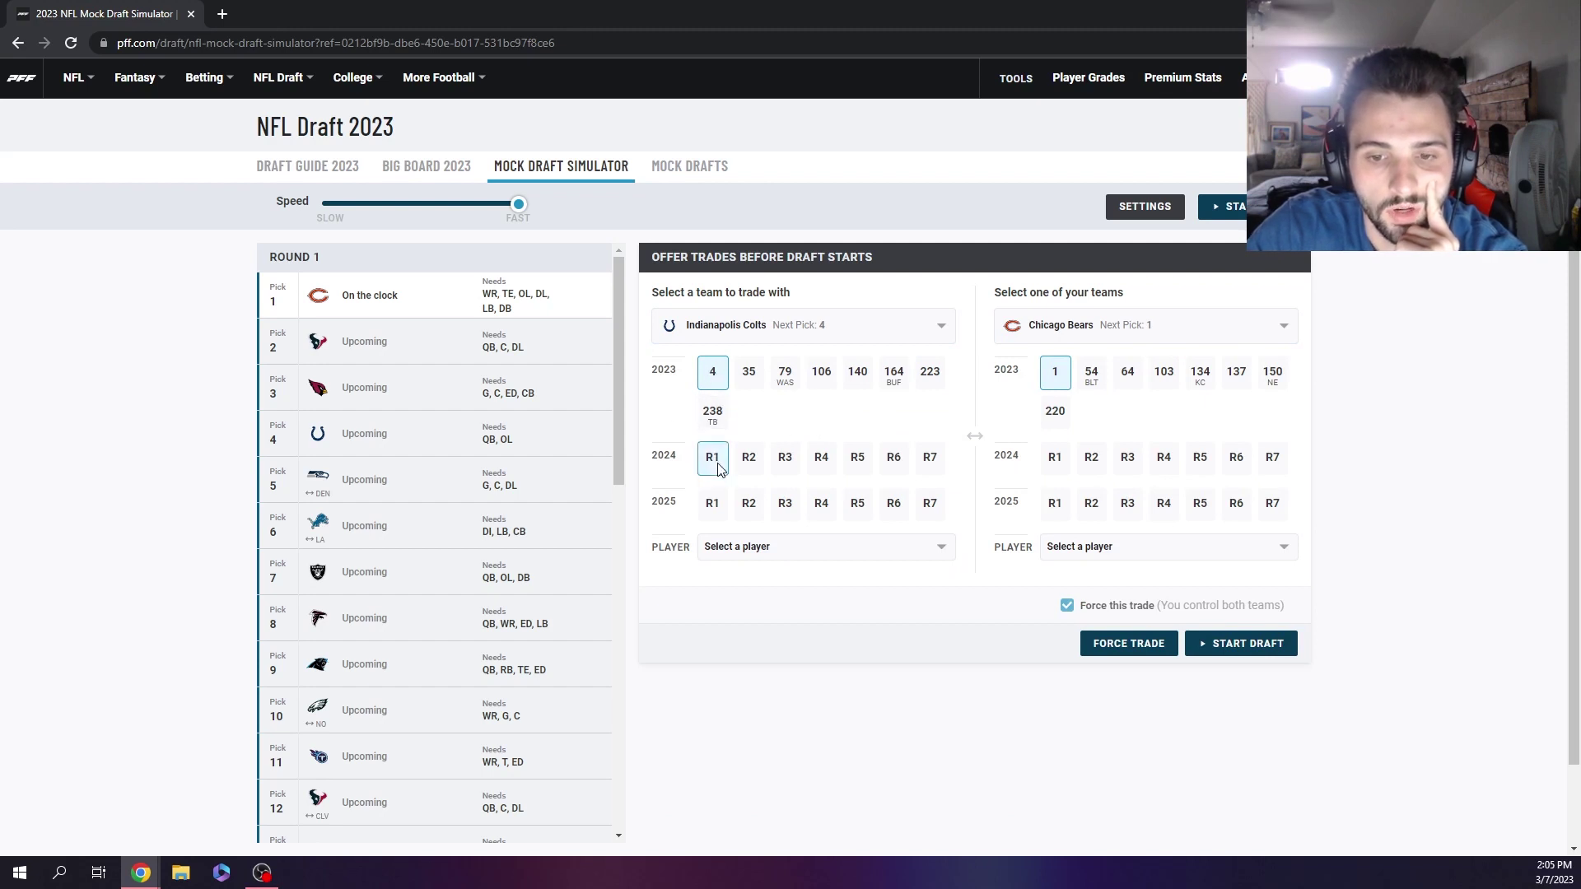
{"action": "left_click", "coordinate": [751, 376]}
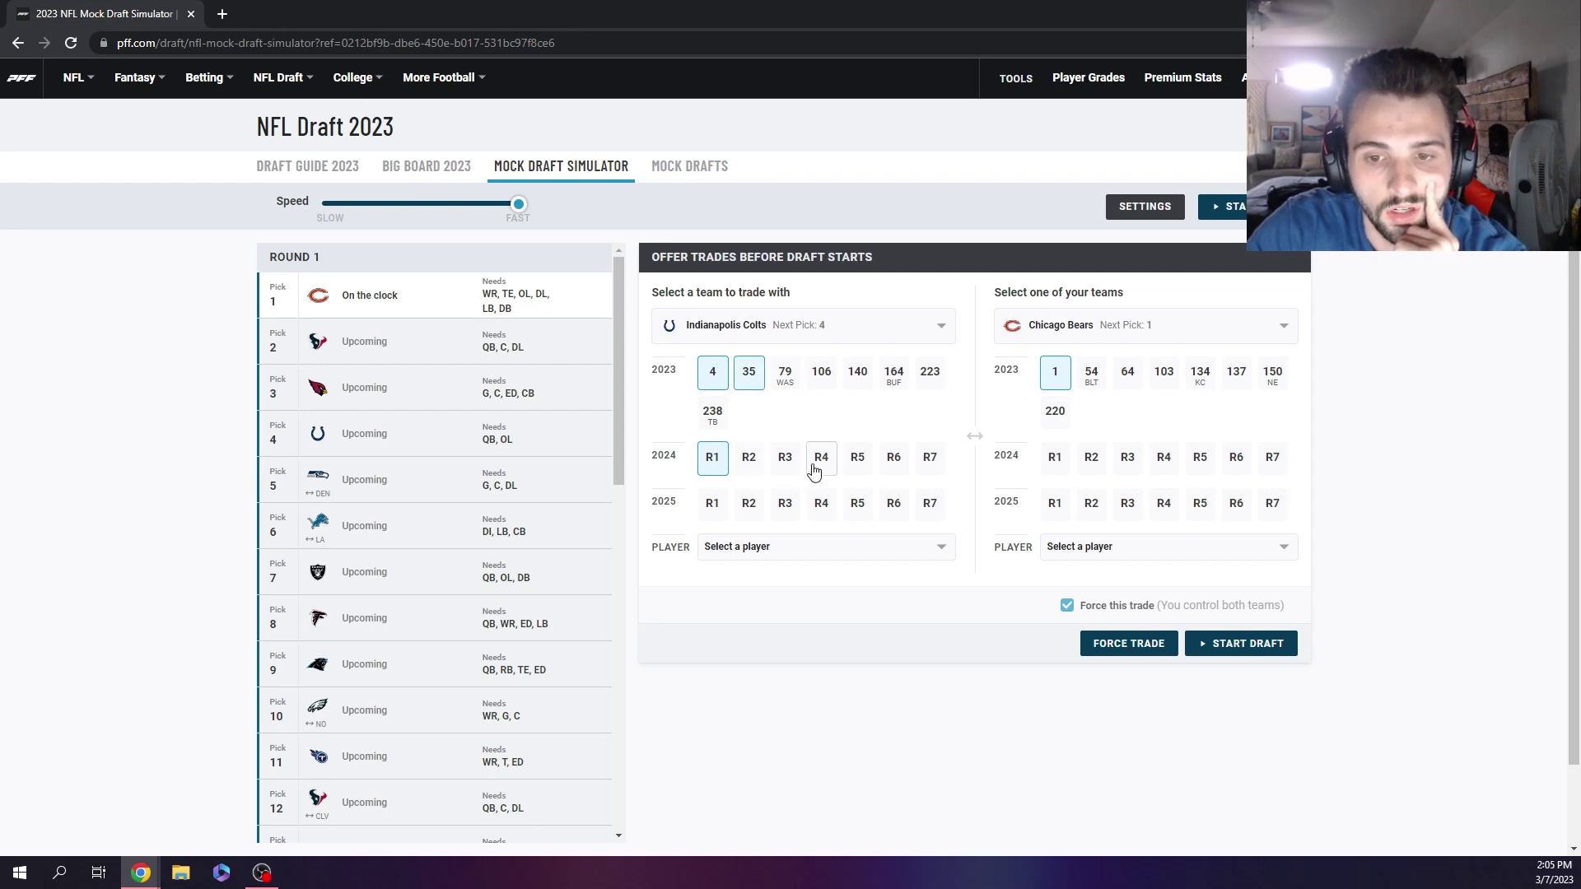
{"action": "left_click", "coordinate": [1200, 384]}
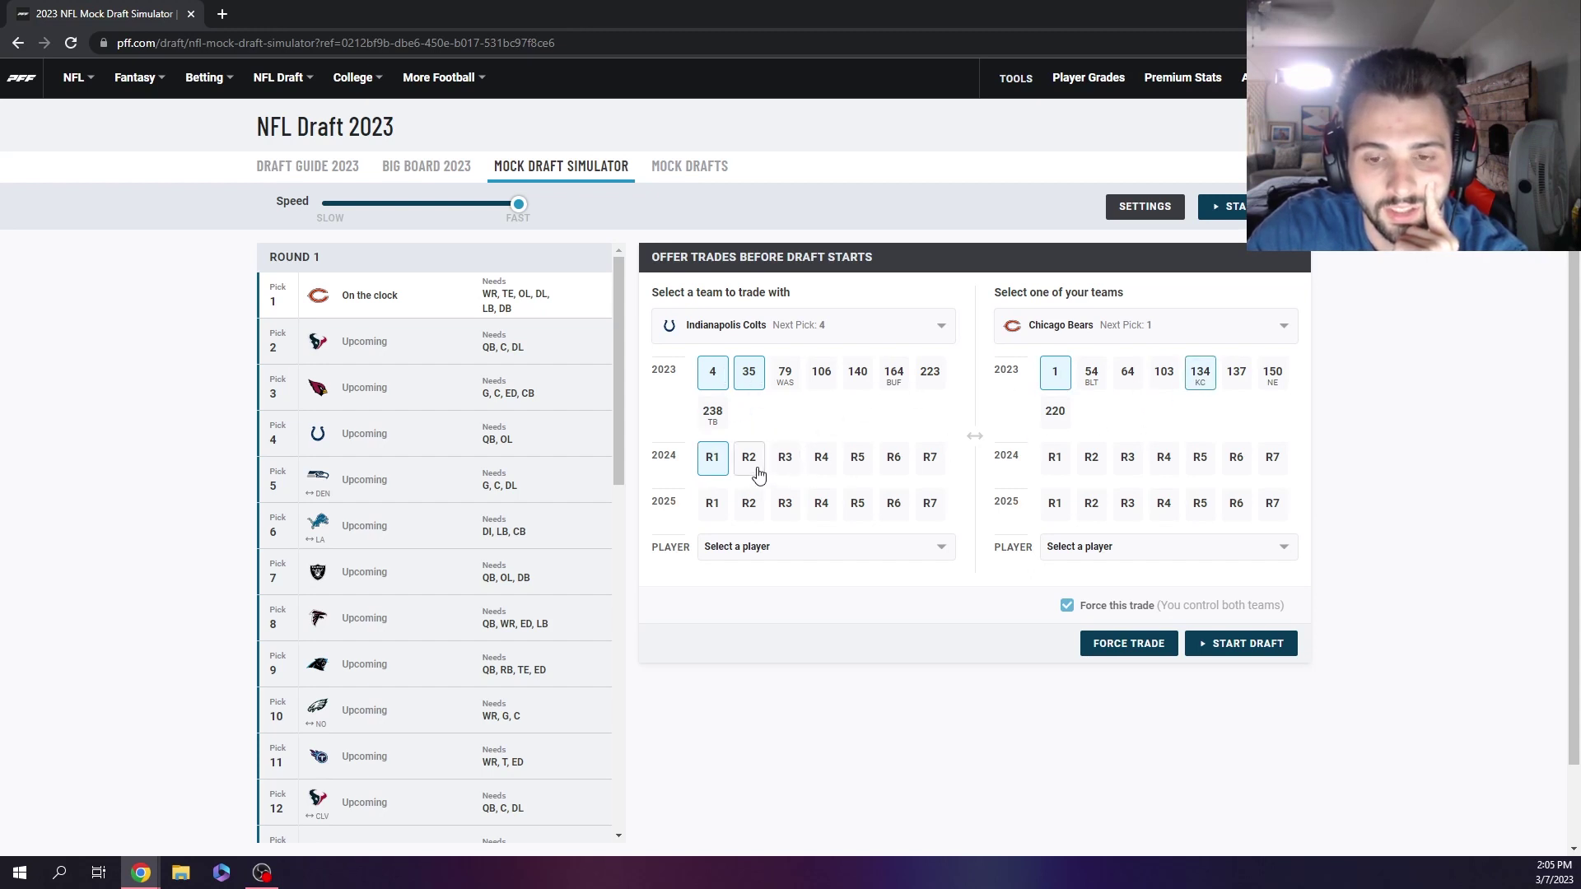
{"action": "left_click", "coordinate": [786, 461]}
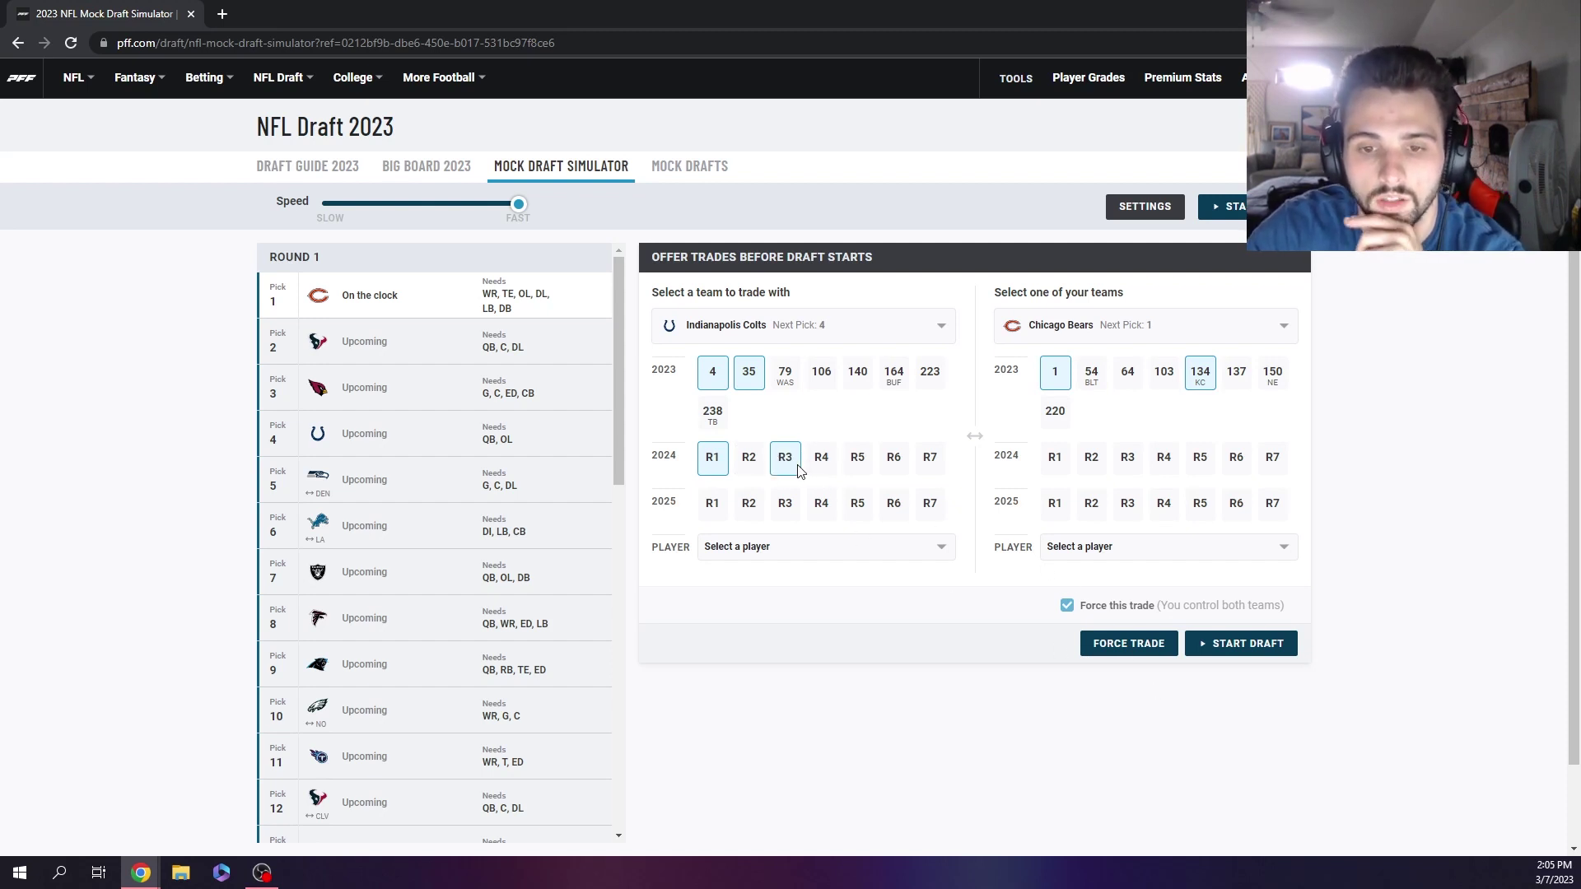
{"action": "left_click", "coordinate": [1142, 648]}
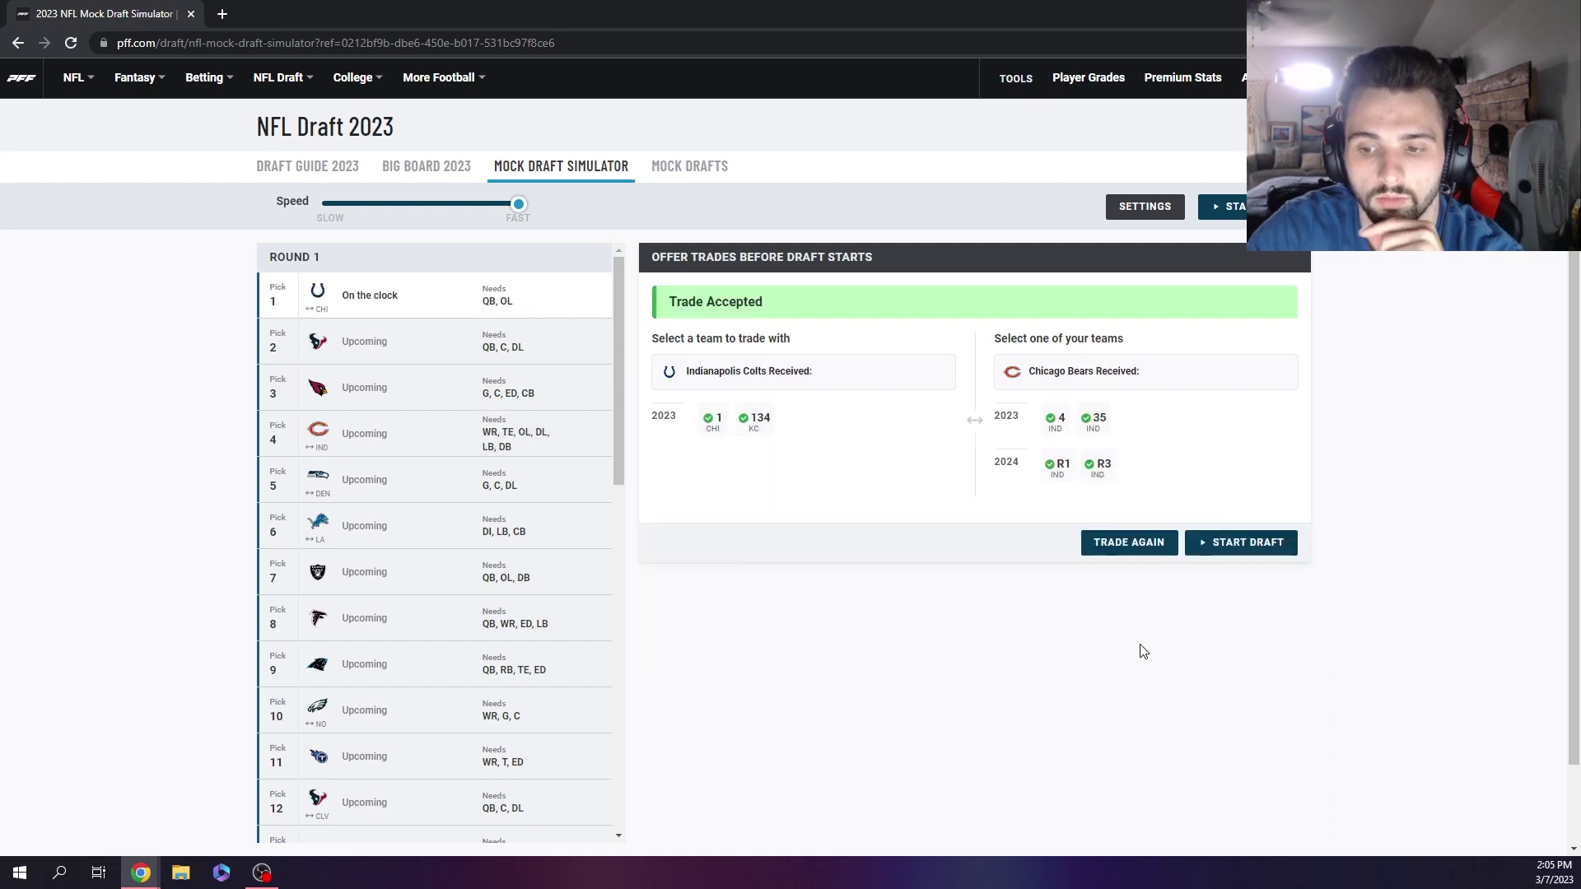
Start the draft and select Bryce Young for the Colts, C.J. Stroud for the Texans and Will Anderson Jr. for the Cardinals
{"action": "left_click", "coordinate": [1221, 549]}
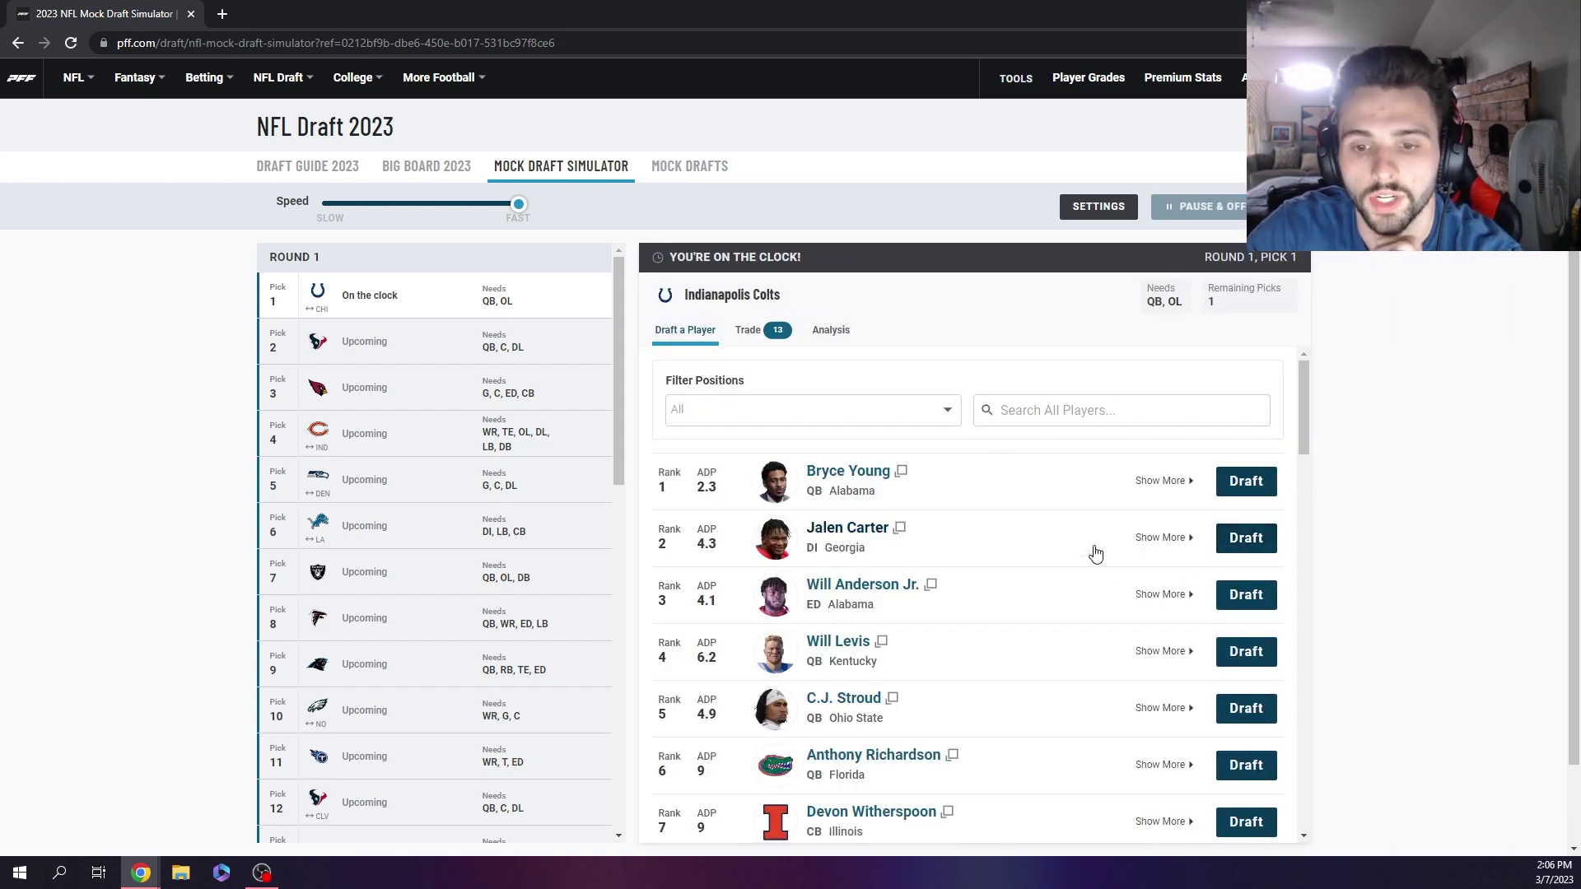
{"action": "left_click", "coordinate": [1228, 483]}
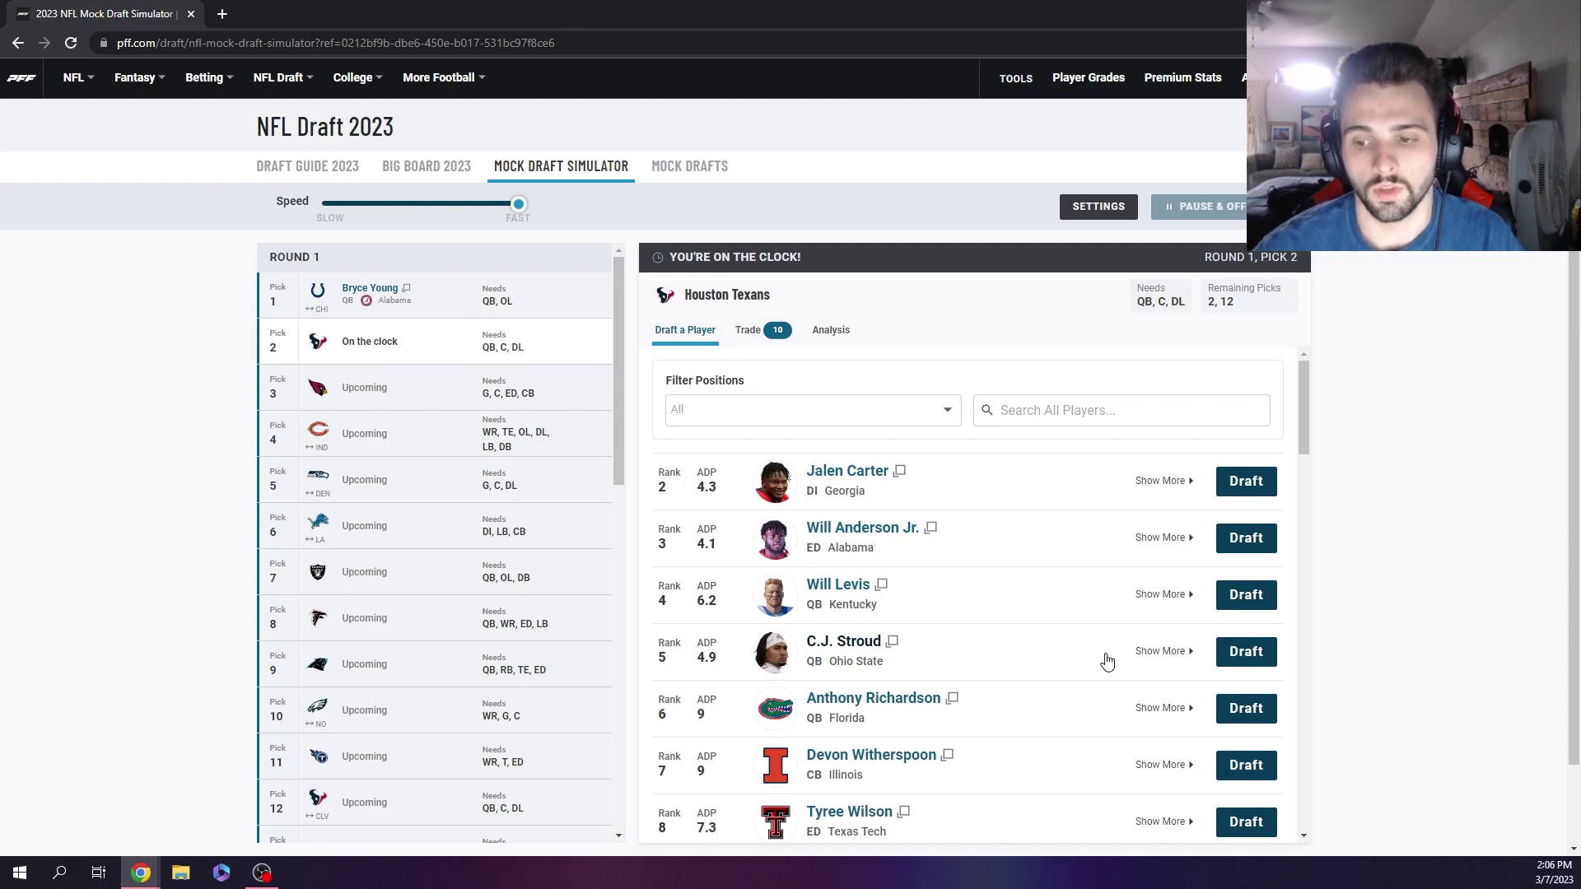
{"action": "left_click", "coordinate": [1257, 659]}
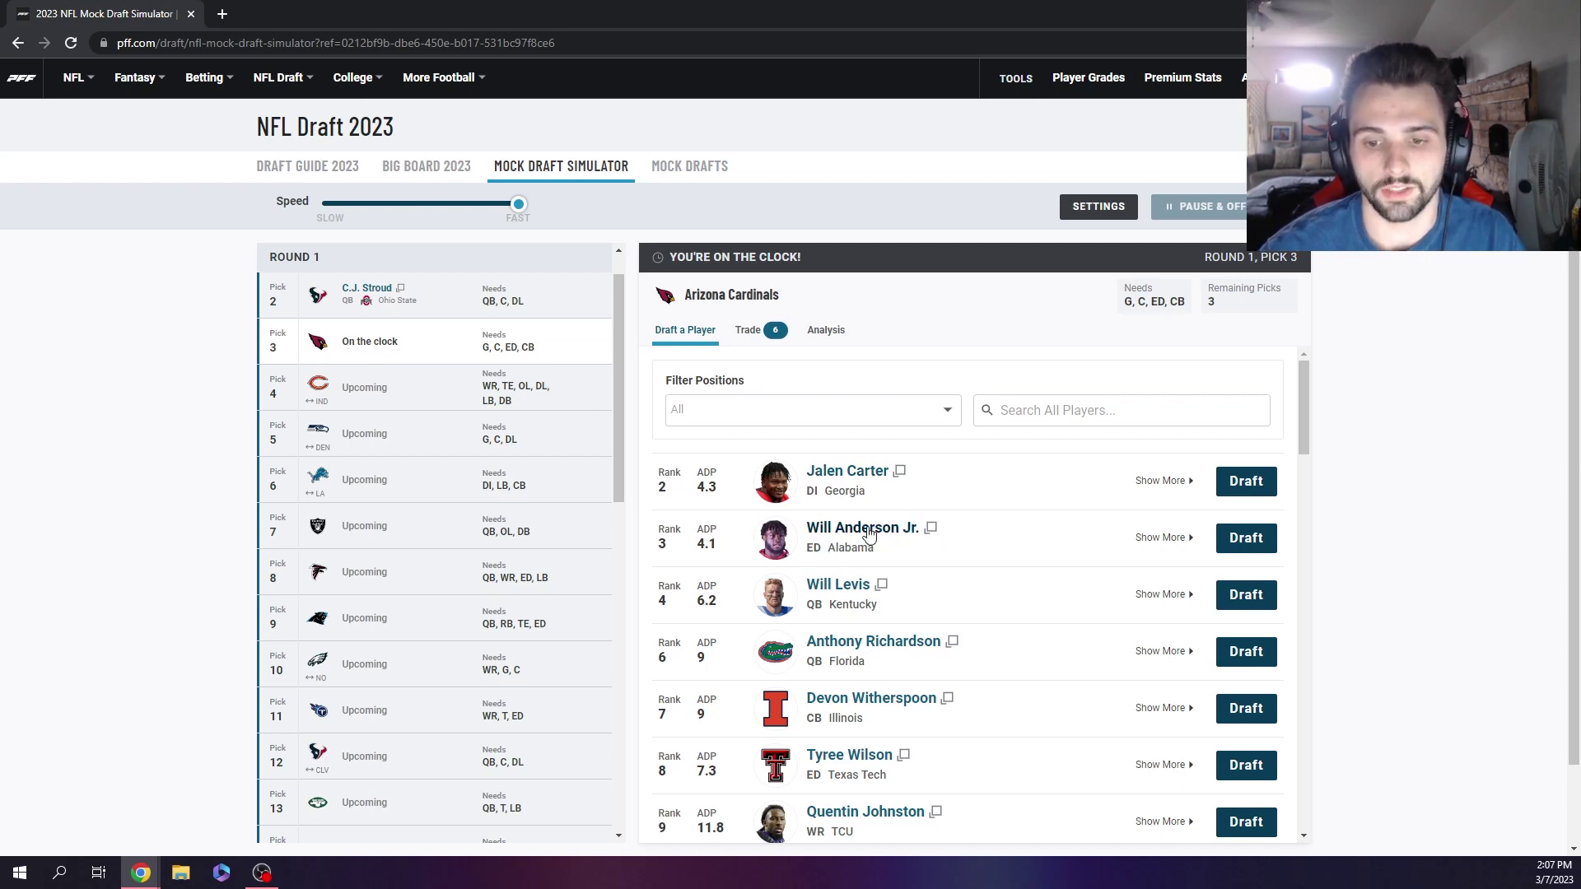
{"action": "left_click", "coordinate": [1246, 538]}
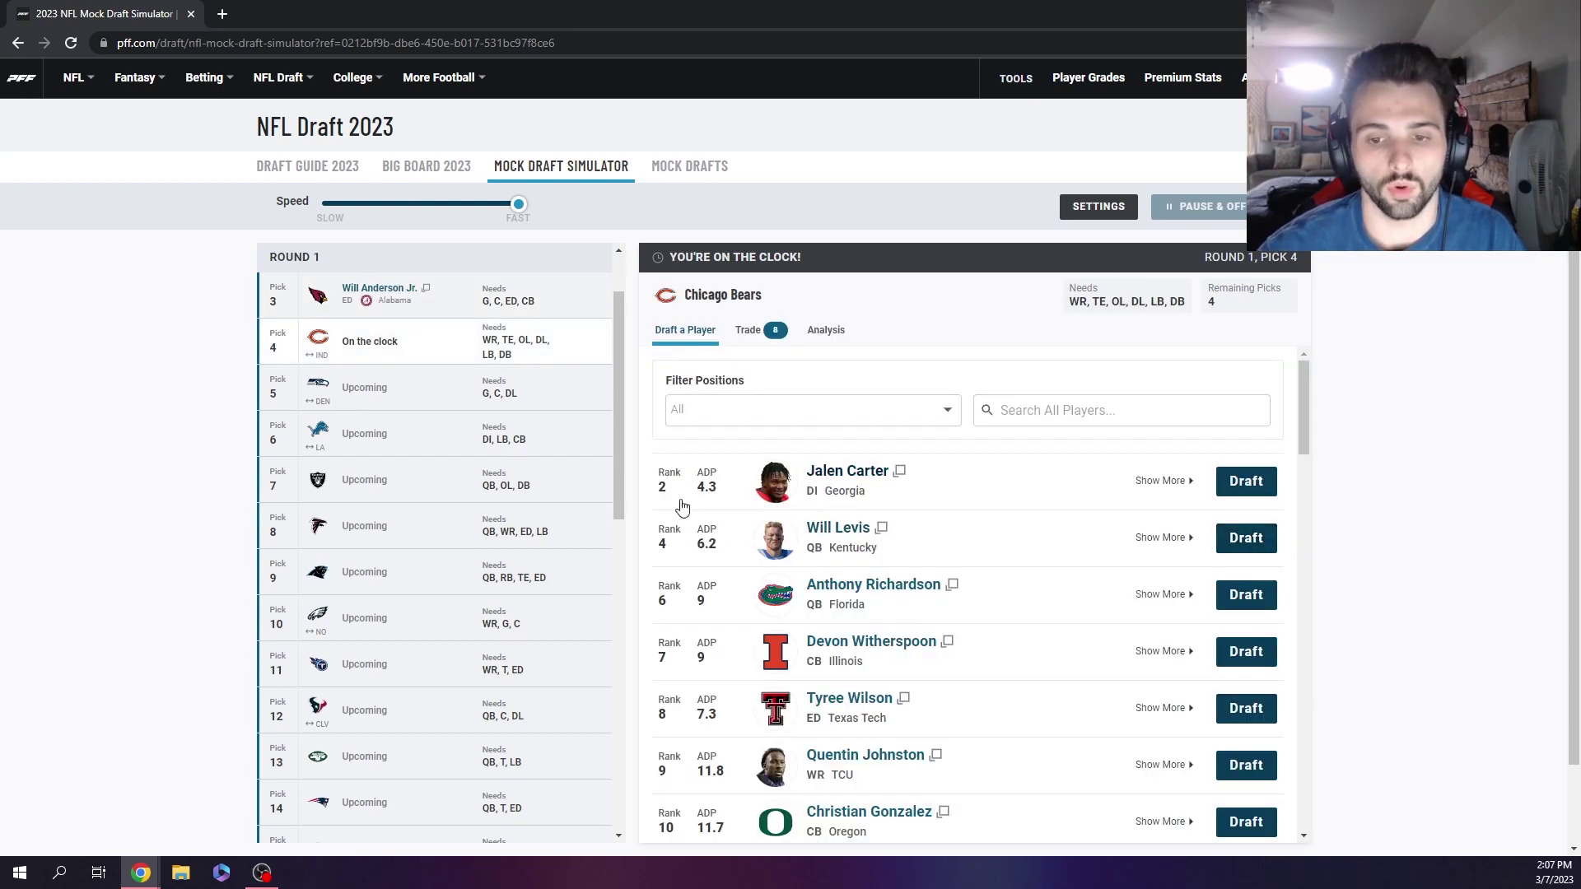
Trade the Bears' pick 4 to the Carolina Panthers for their 2023 pick 9 and 2024 first-round pick
{"action": "left_click", "coordinate": [748, 330]}
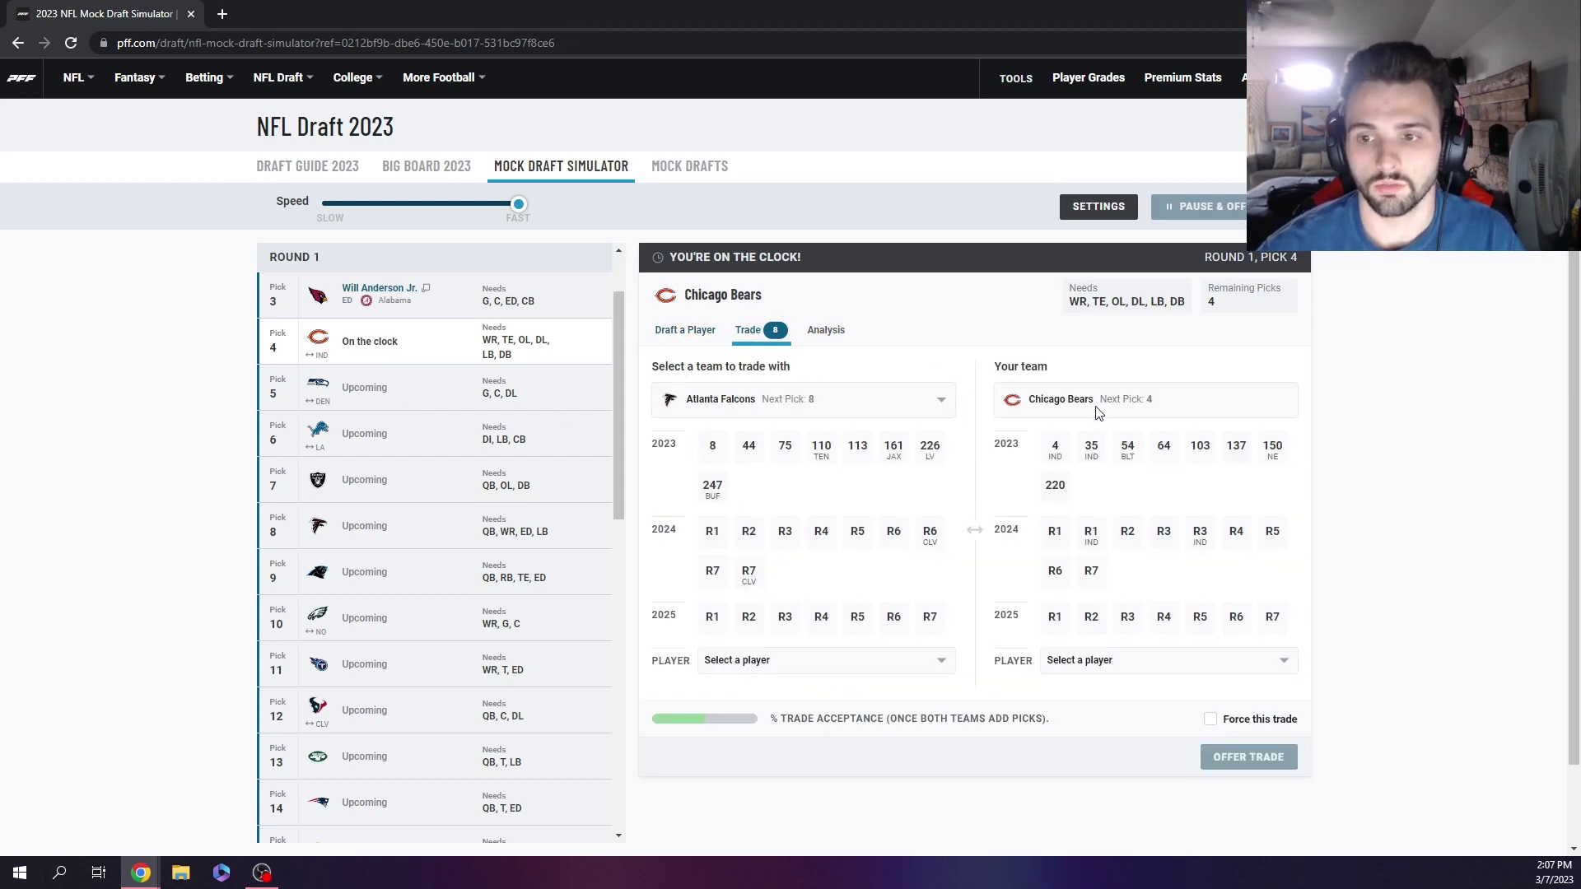
{"action": "left_click", "coordinate": [927, 401]}
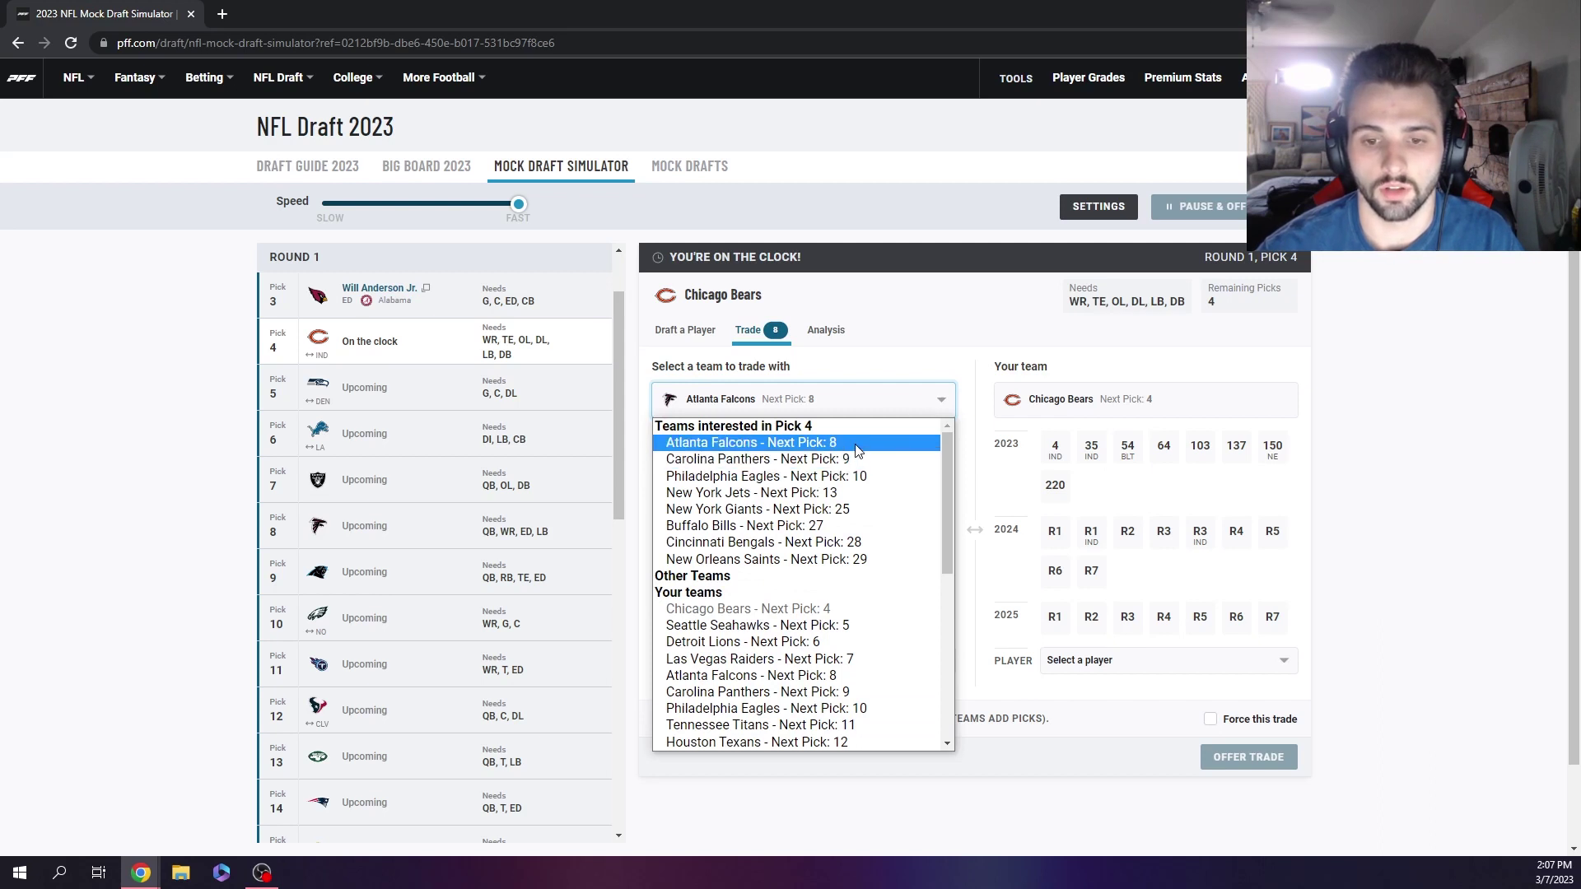
{"action": "left_click", "coordinate": [797, 460]}
{"action": "left_click", "coordinate": [711, 455]}
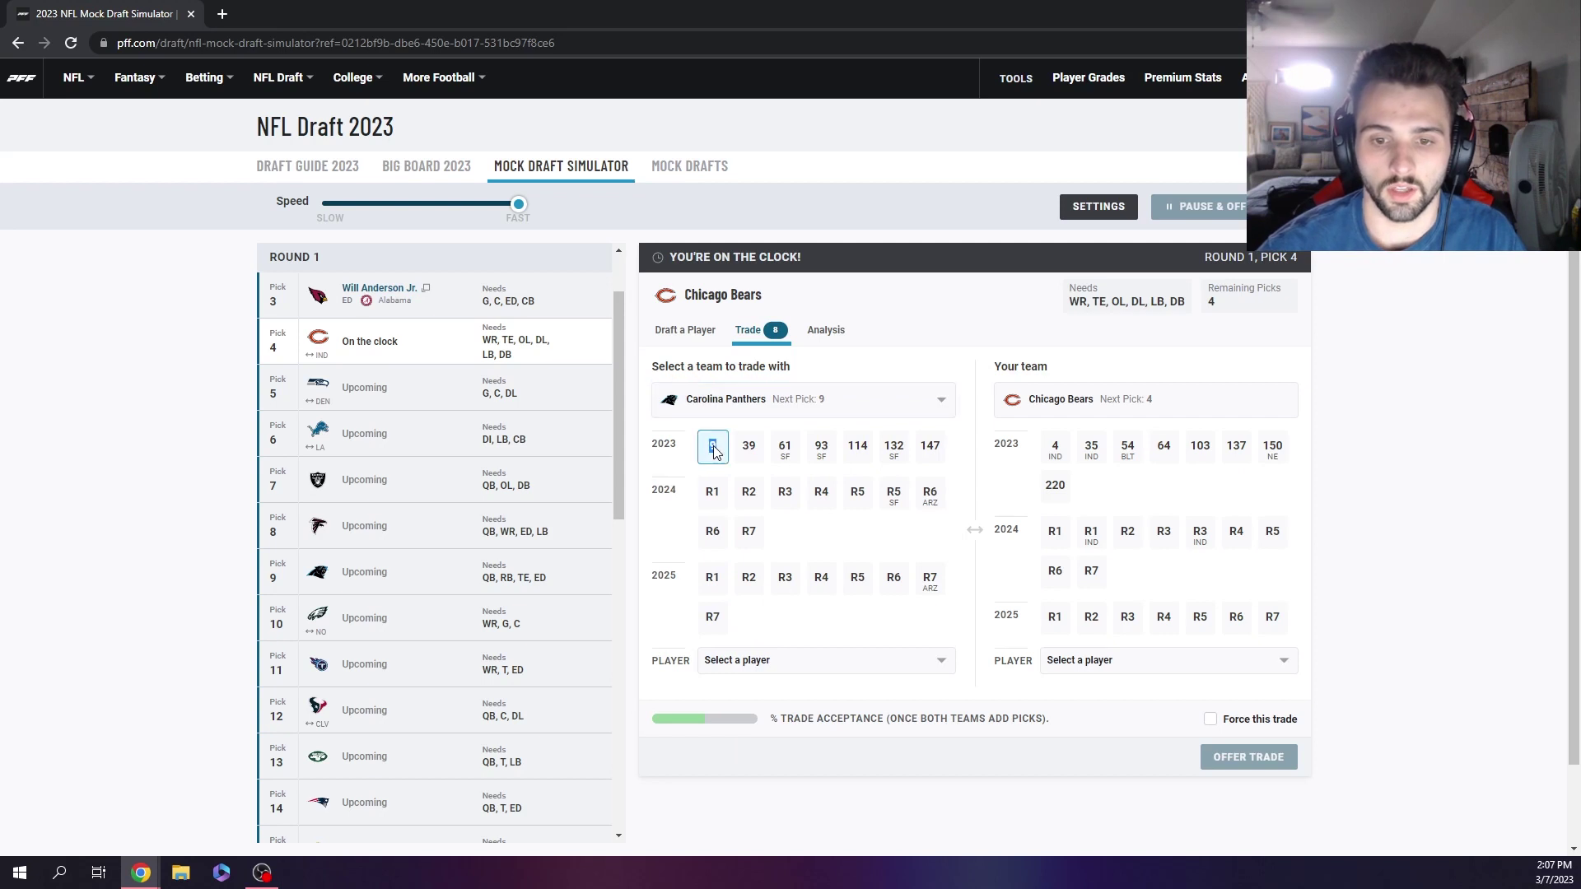
{"action": "left_click", "coordinate": [1051, 456]}
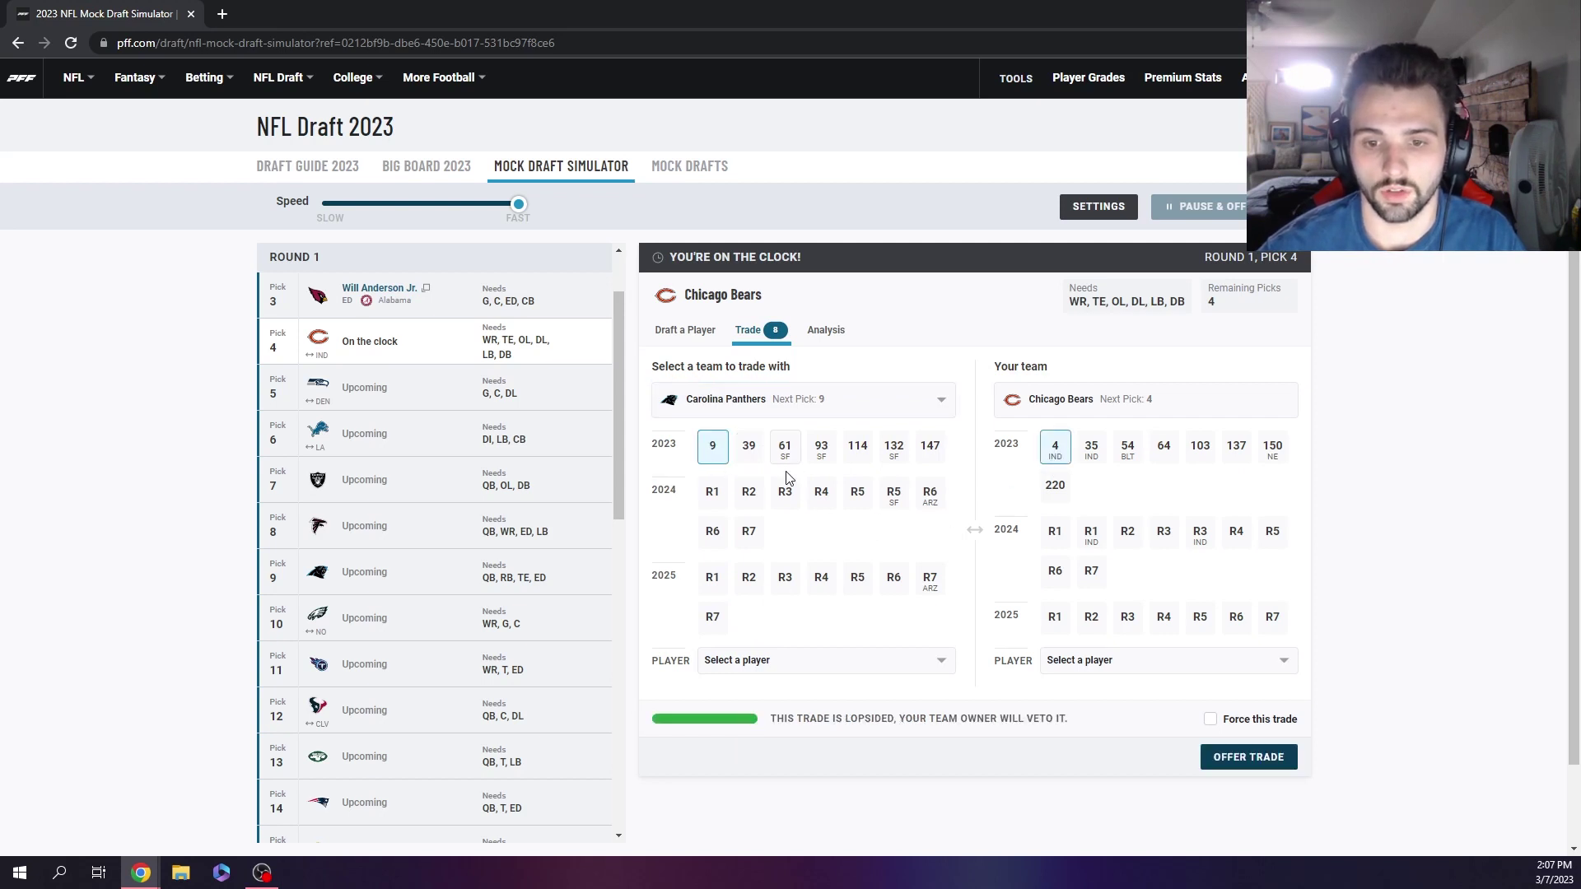
{"action": "left_click", "coordinate": [712, 500]}
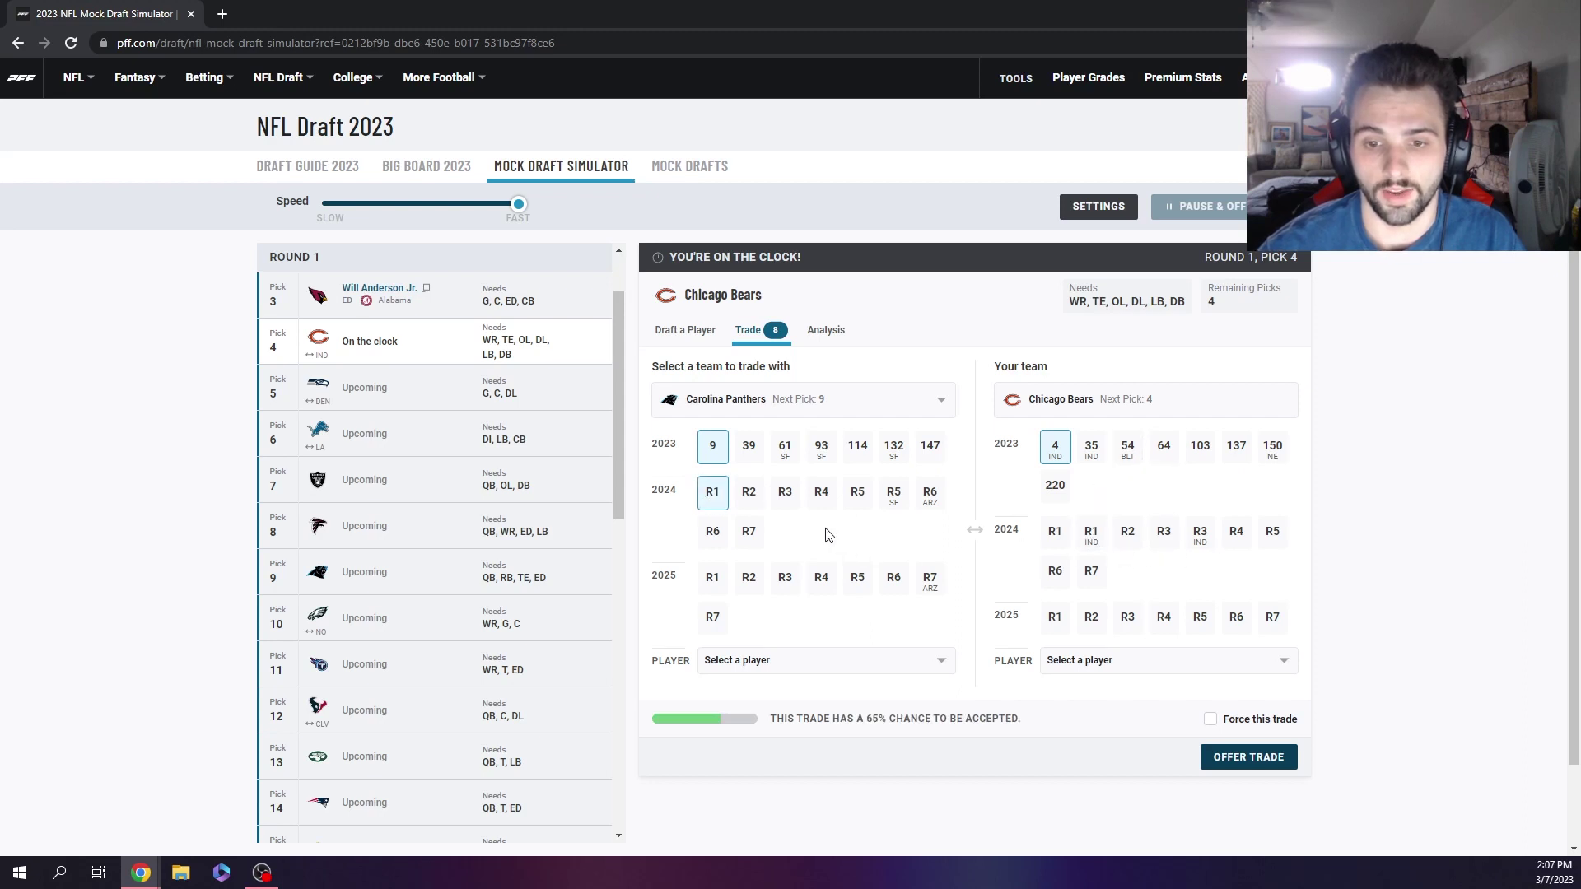
{"action": "left_click", "coordinate": [1281, 772]}
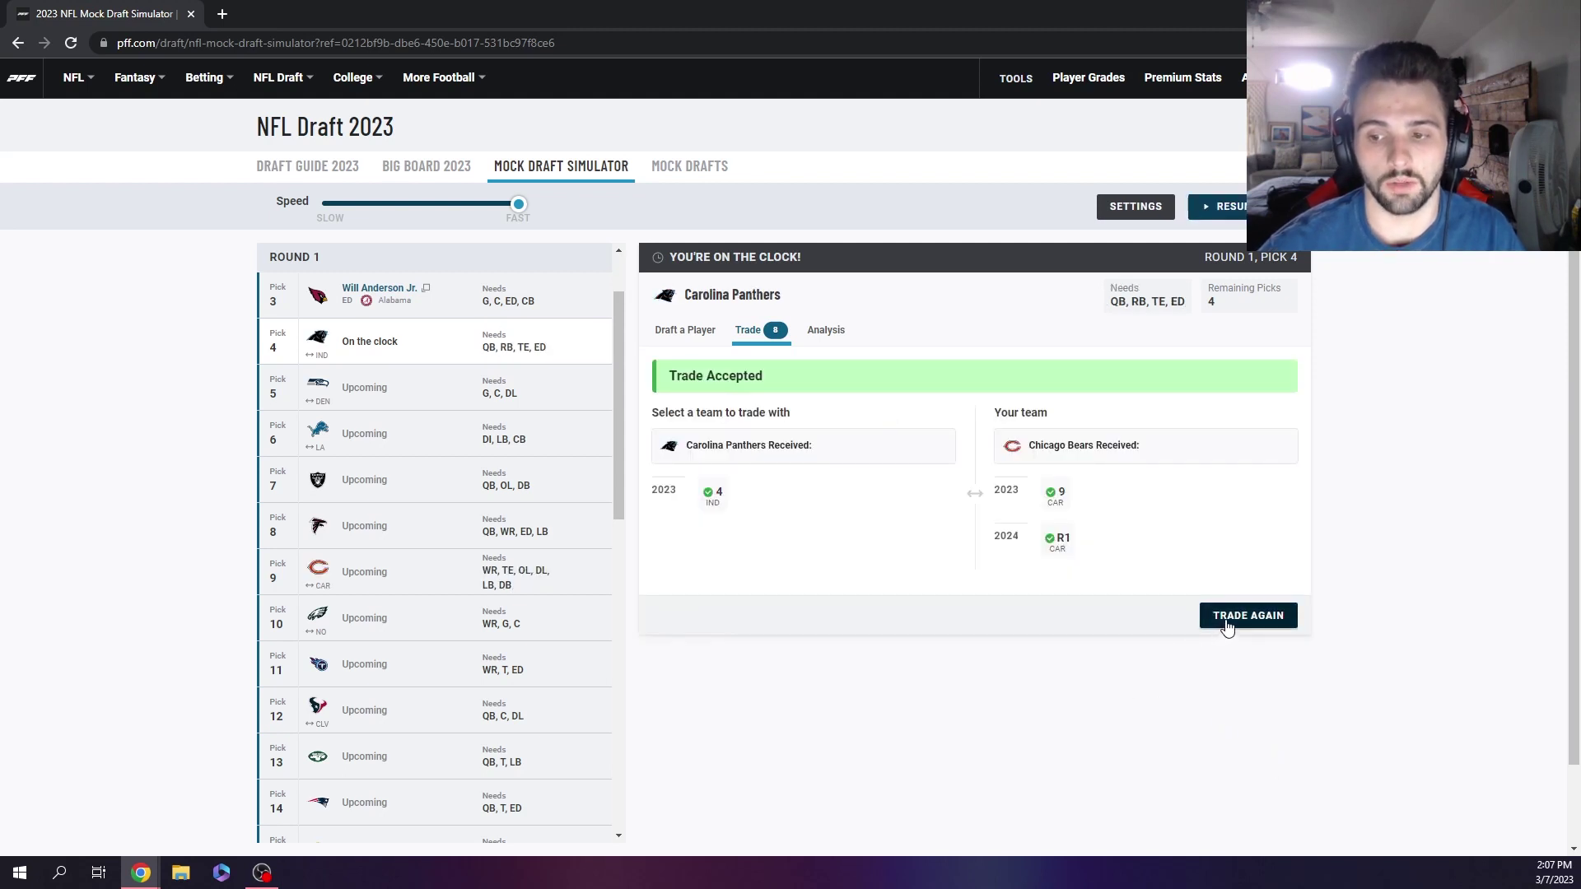
Return to the available players and draft quarterback Anthony Richardson for the Carolina Panthers at pick 4
{"action": "left_click", "coordinate": [670, 333]}
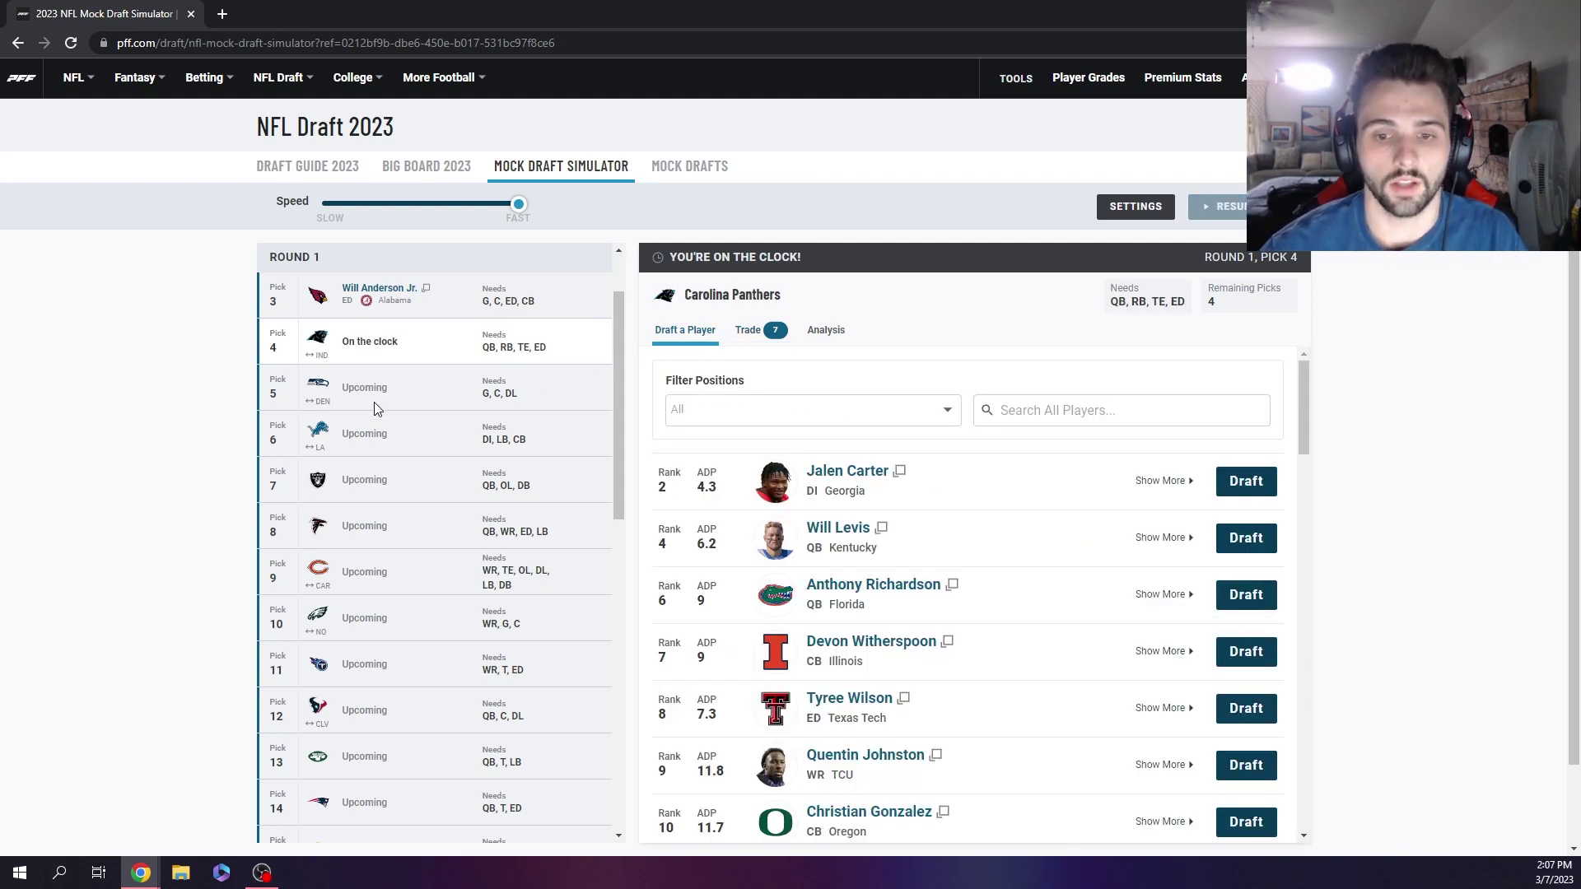
{"action": "scroll", "coordinate": [375, 409], "scroll_direction": "up", "scroll_amount": 1}
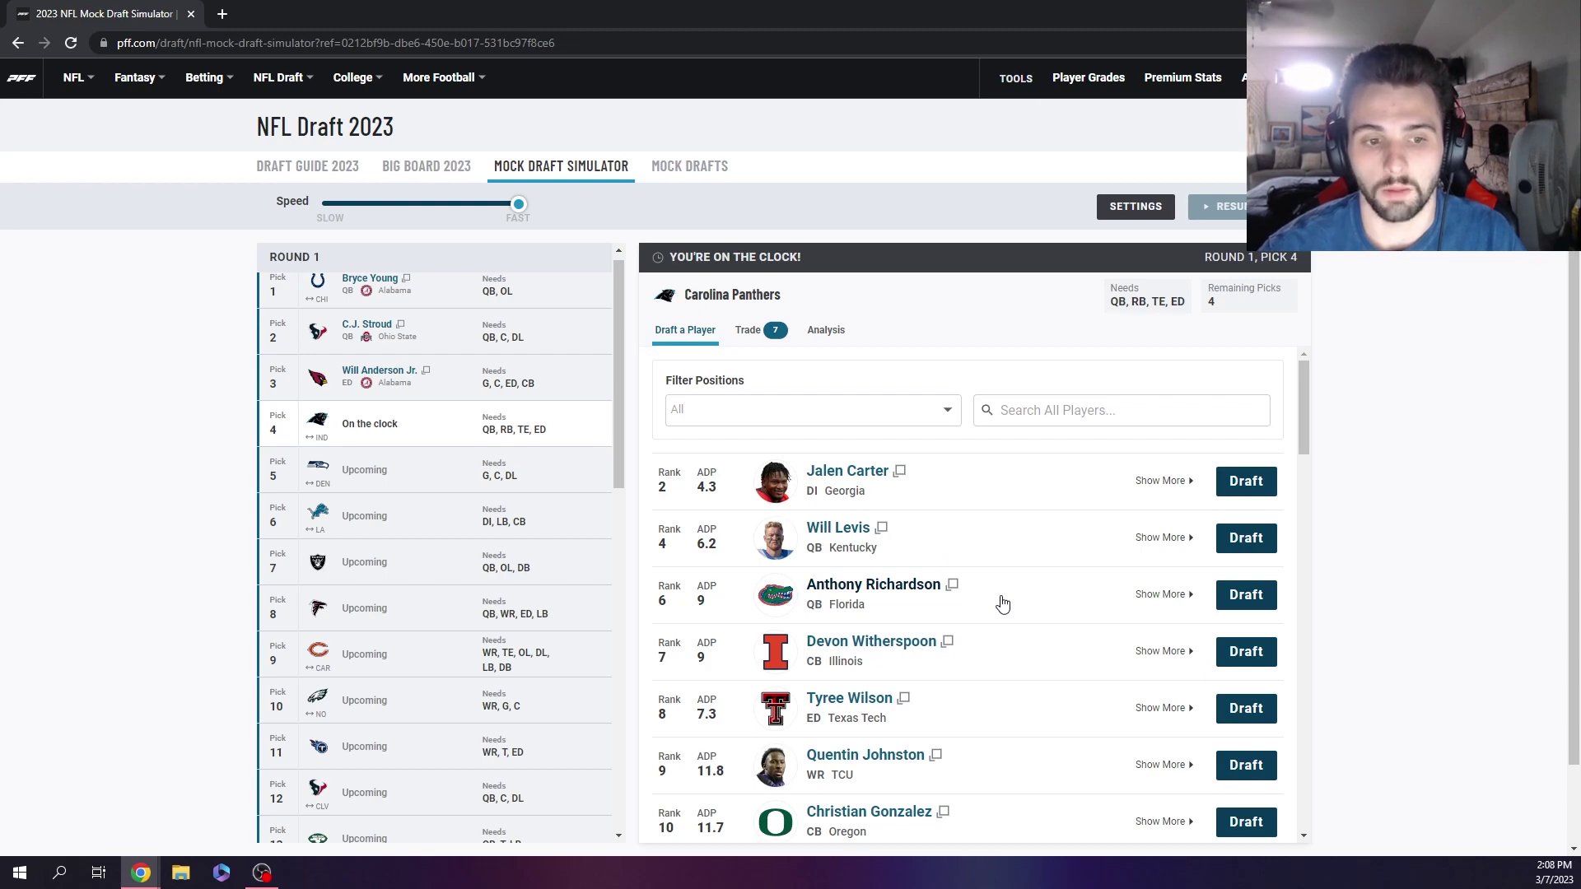
{"action": "left_click", "coordinate": [1251, 597]}
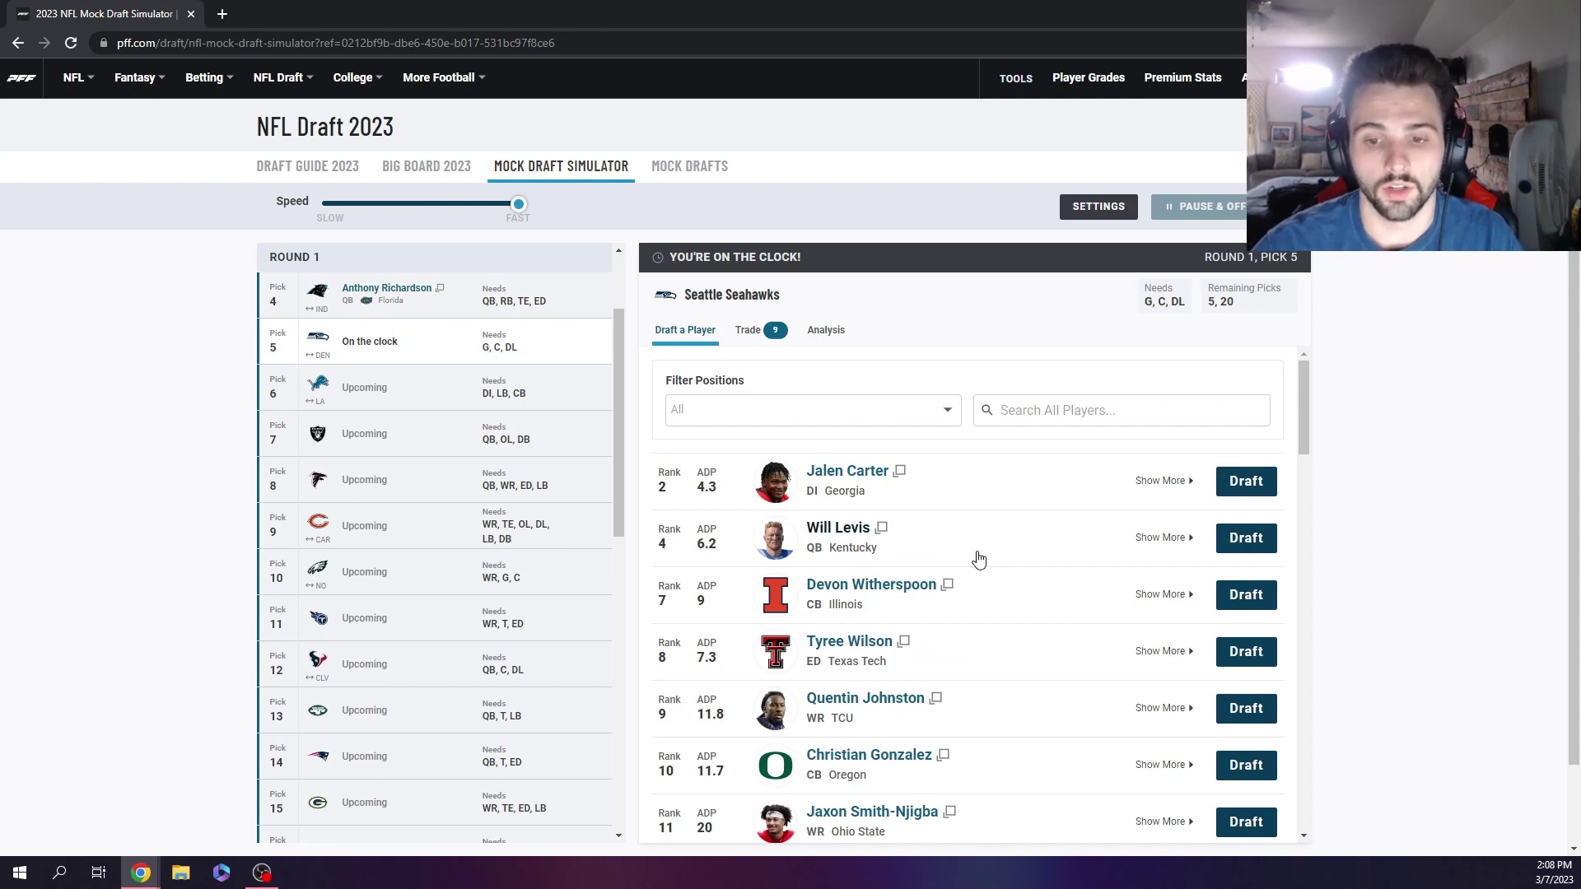
Review the round 1 picks and draft edge rusher Tyree Wilson for the Seattle Seahawks at pick 5
{"action": "scroll", "coordinate": [371, 462], "scroll_direction": "up", "scroll_amount": 2}
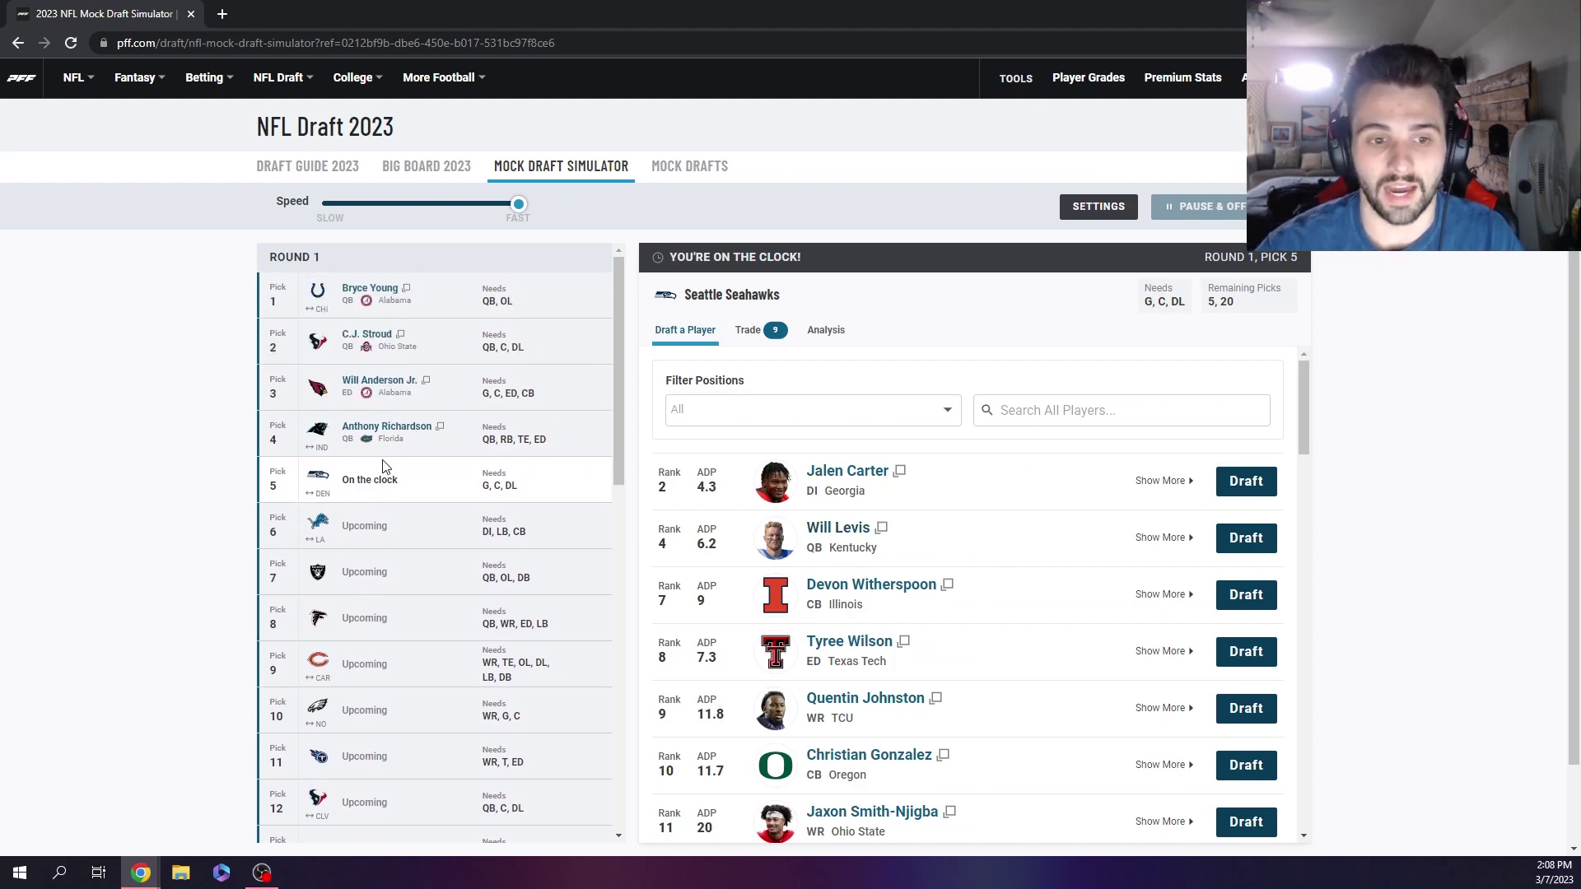
{"action": "scroll", "coordinate": [415, 437], "scroll_direction": "down", "scroll_amount": 1}
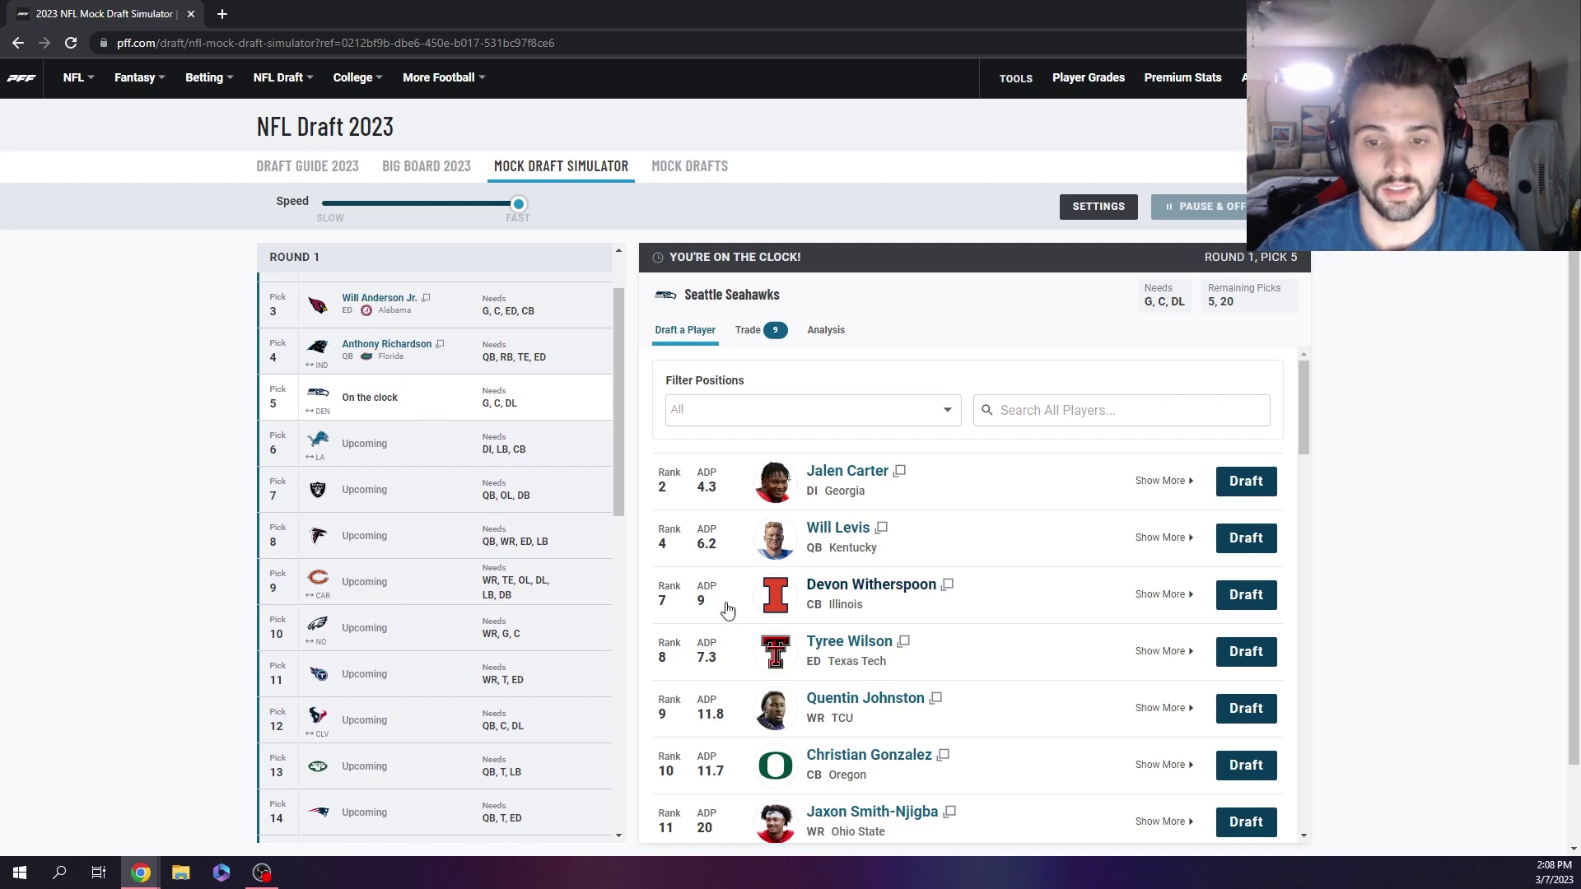
{"action": "scroll", "coordinate": [400, 393], "scroll_direction": "down", "scroll_amount": 1}
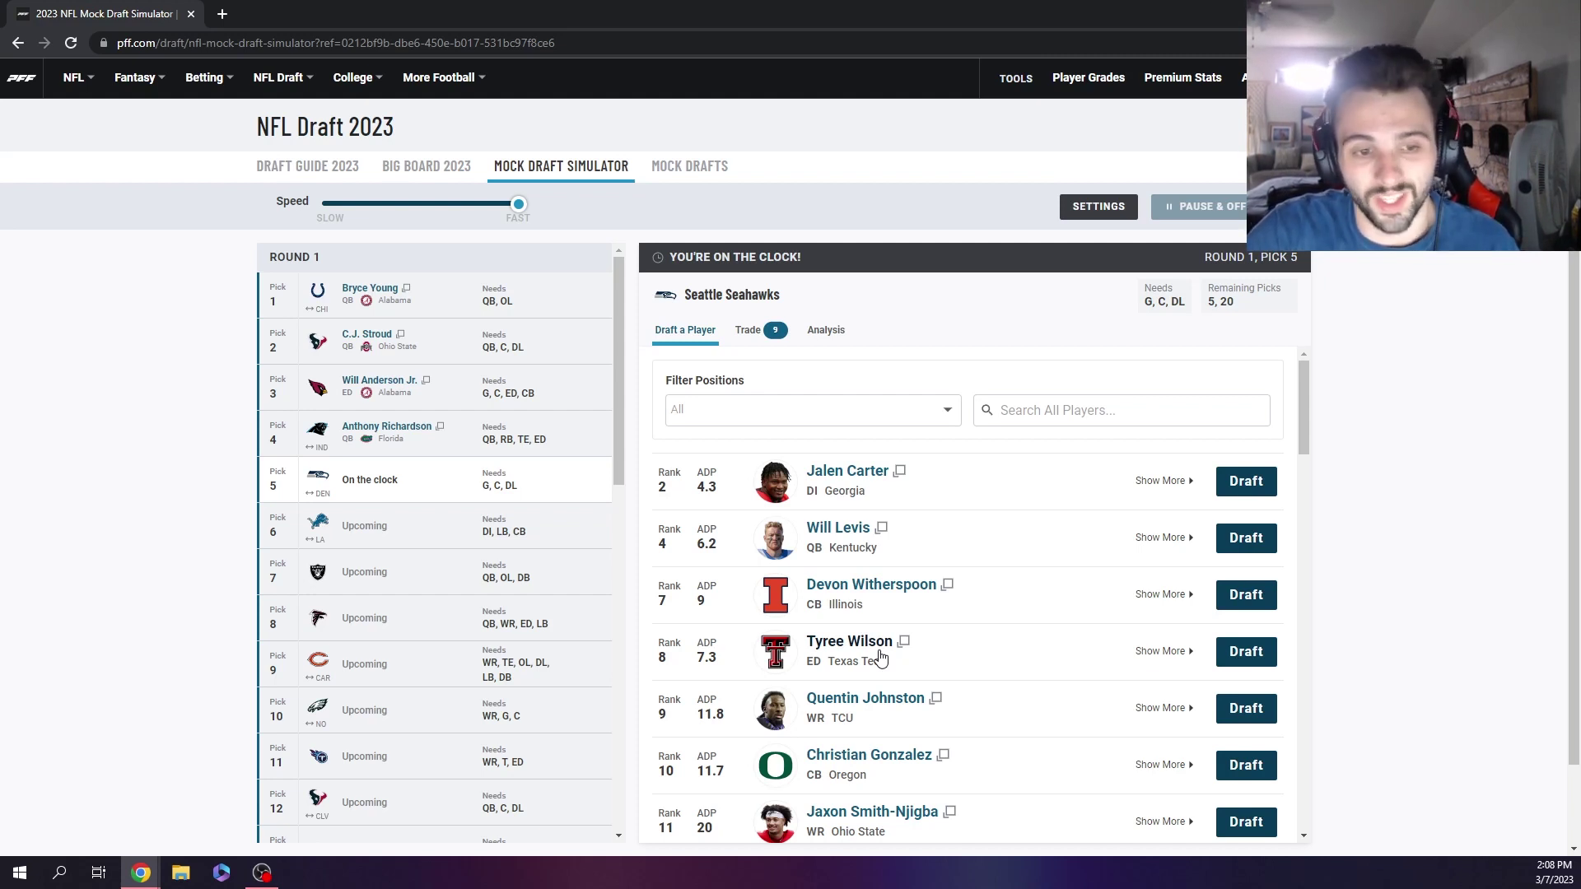
{"action": "left_click", "coordinate": [1246, 652]}
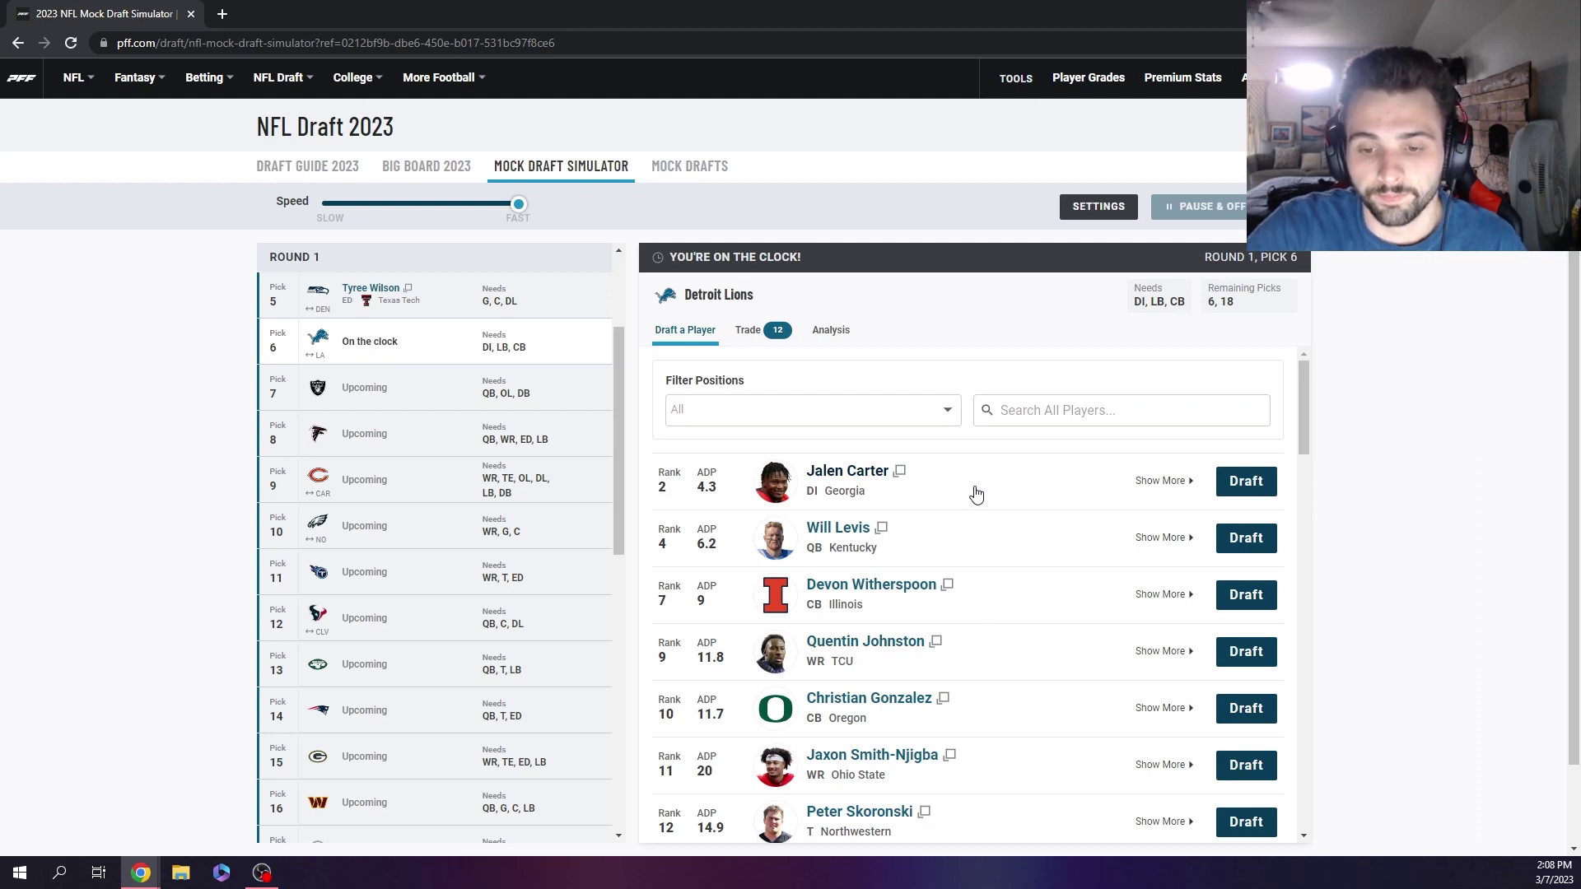
Look through the available players and draft cornerback Devon Witherspoon for the Detroit Lions at pick 6
{"action": "scroll", "coordinate": [975, 494], "scroll_direction": "down", "scroll_amount": 3}
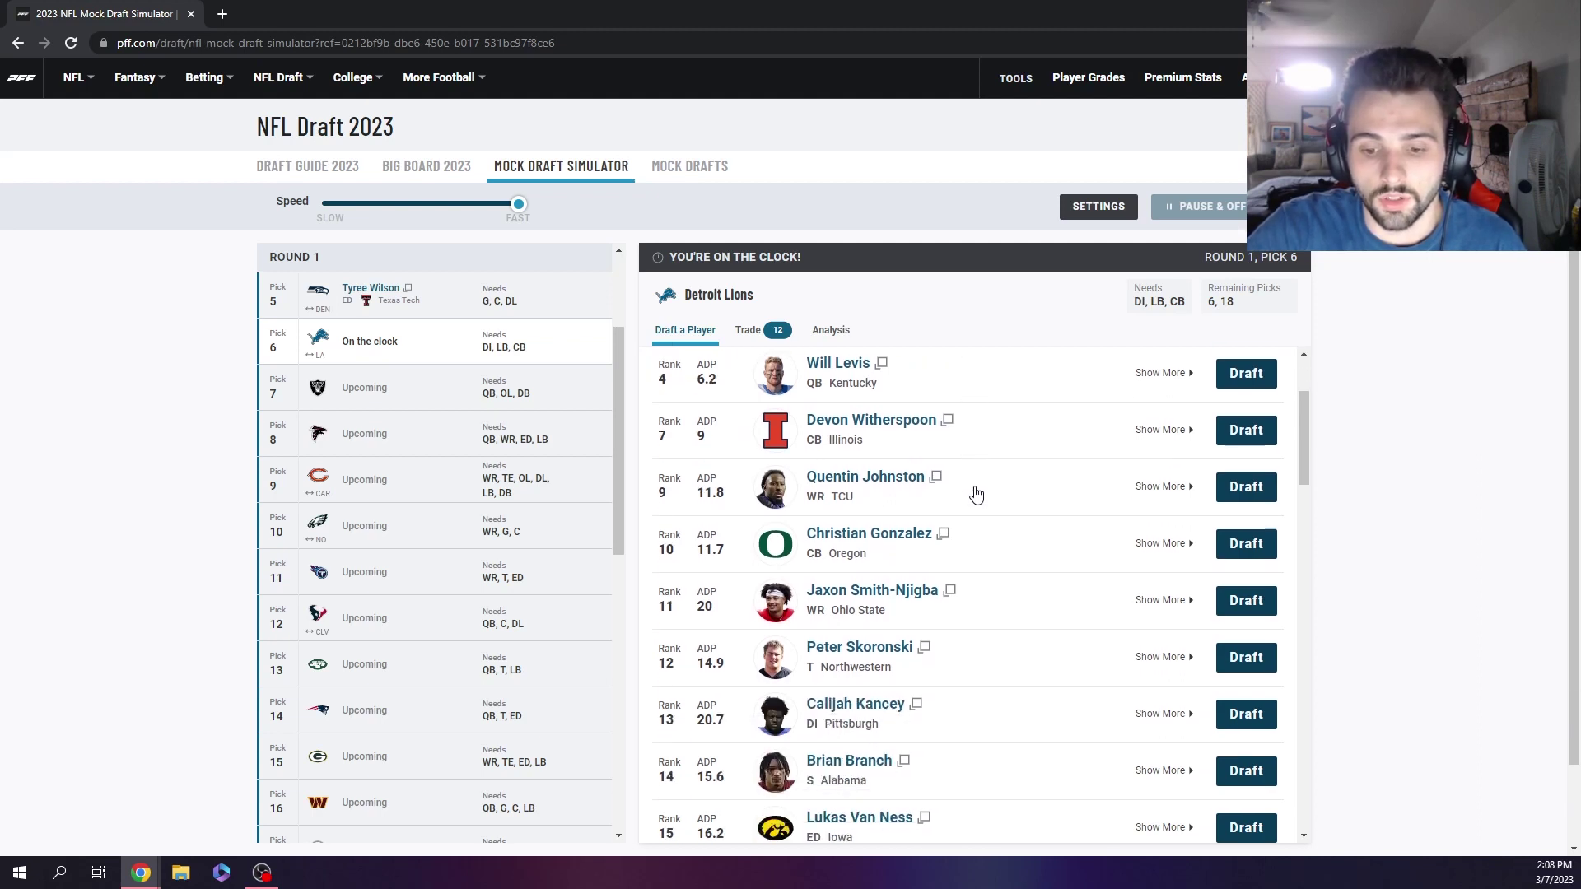
{"action": "scroll", "coordinate": [942, 671], "scroll_direction": "up", "scroll_amount": 3}
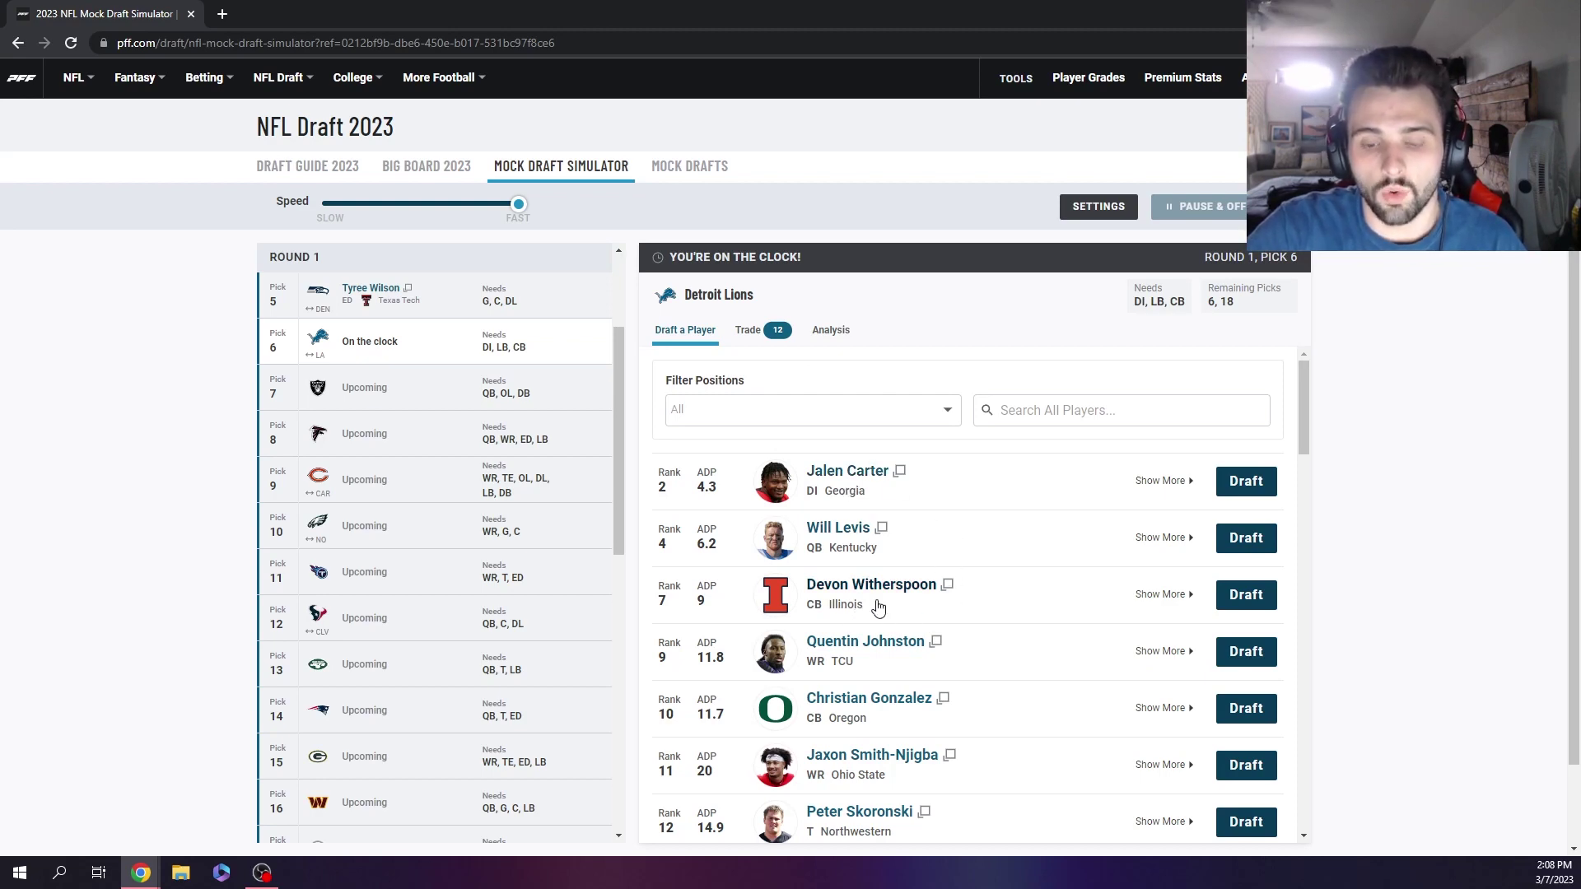
{"action": "left_click", "coordinate": [1241, 602]}
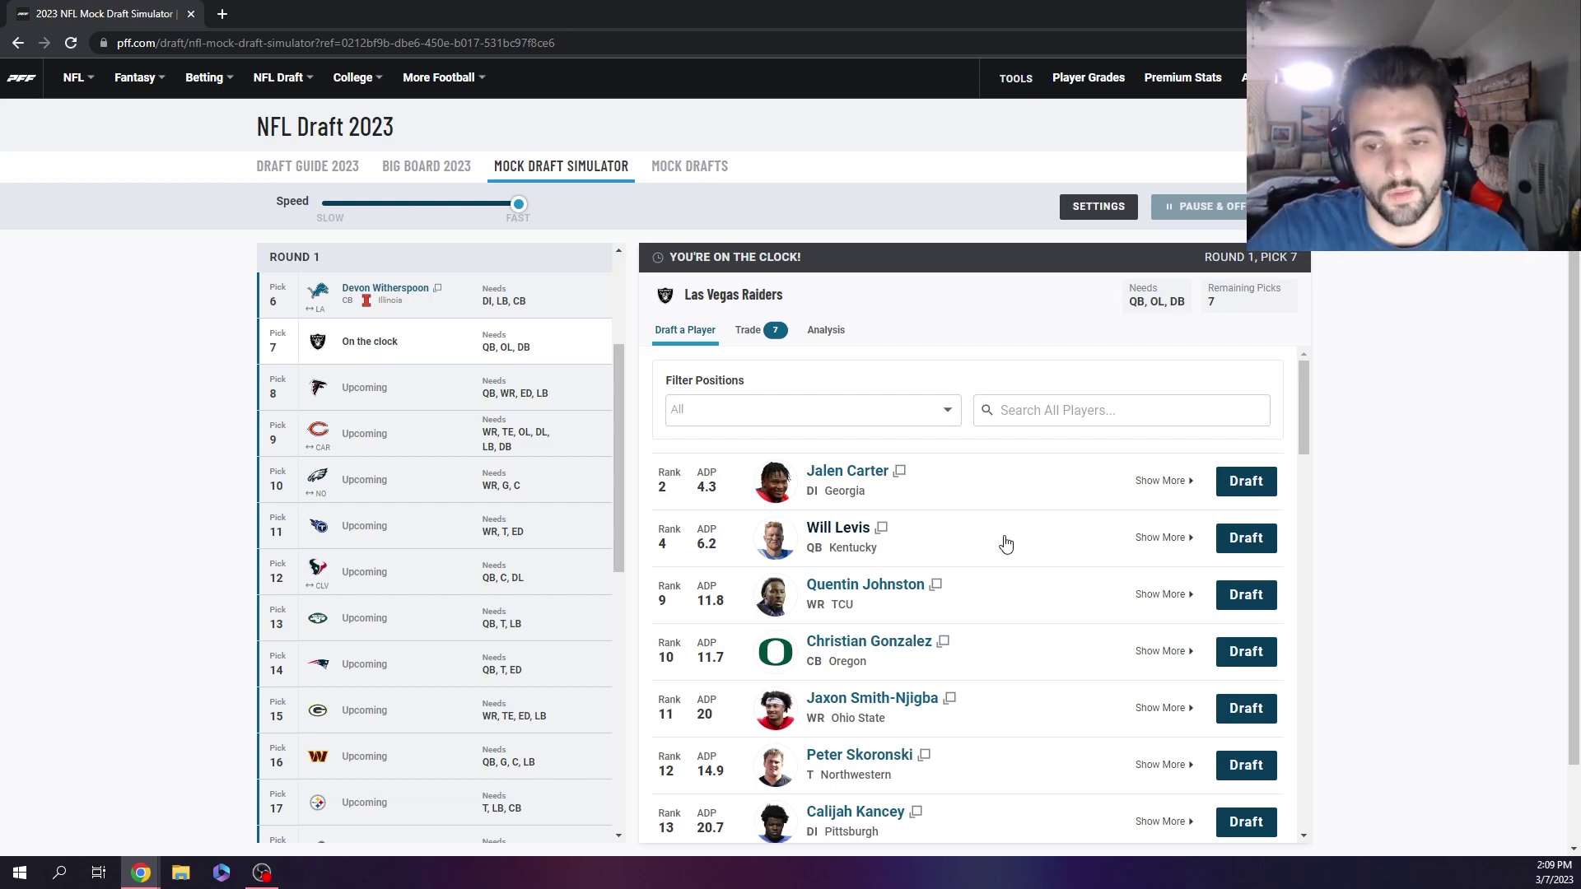
Draft Will Levis for the Las Vegas Raiders at pick 7 and Christian Gonzalez for the Atlanta Falcons at pick 8
{"action": "left_click", "coordinate": [1246, 539]}
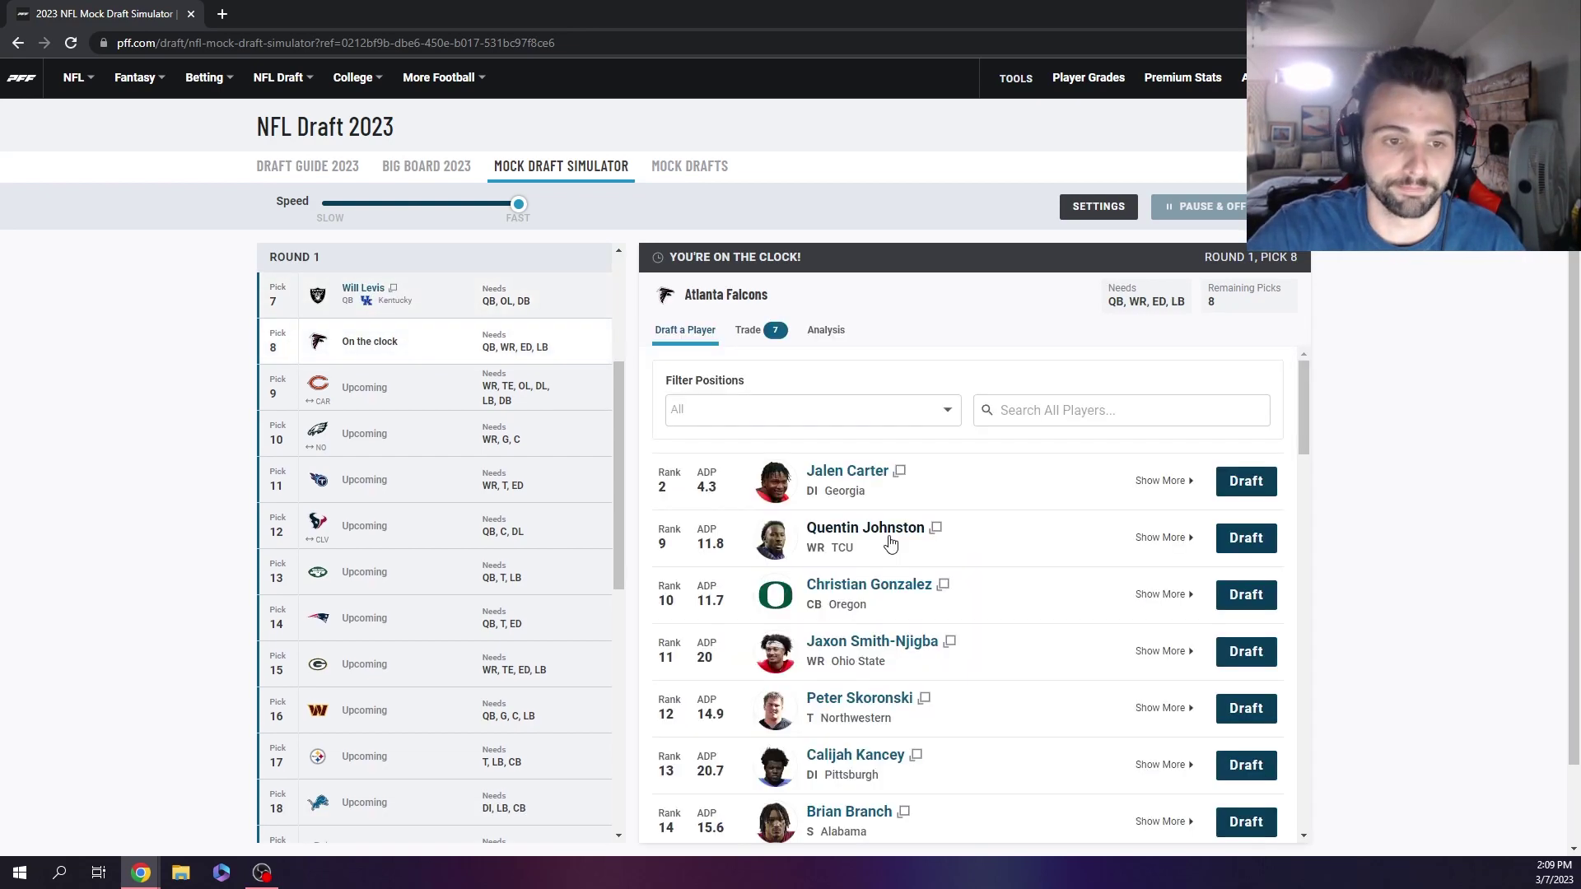
{"action": "scroll", "coordinate": [441, 364], "scroll_direction": "up", "scroll_amount": 3}
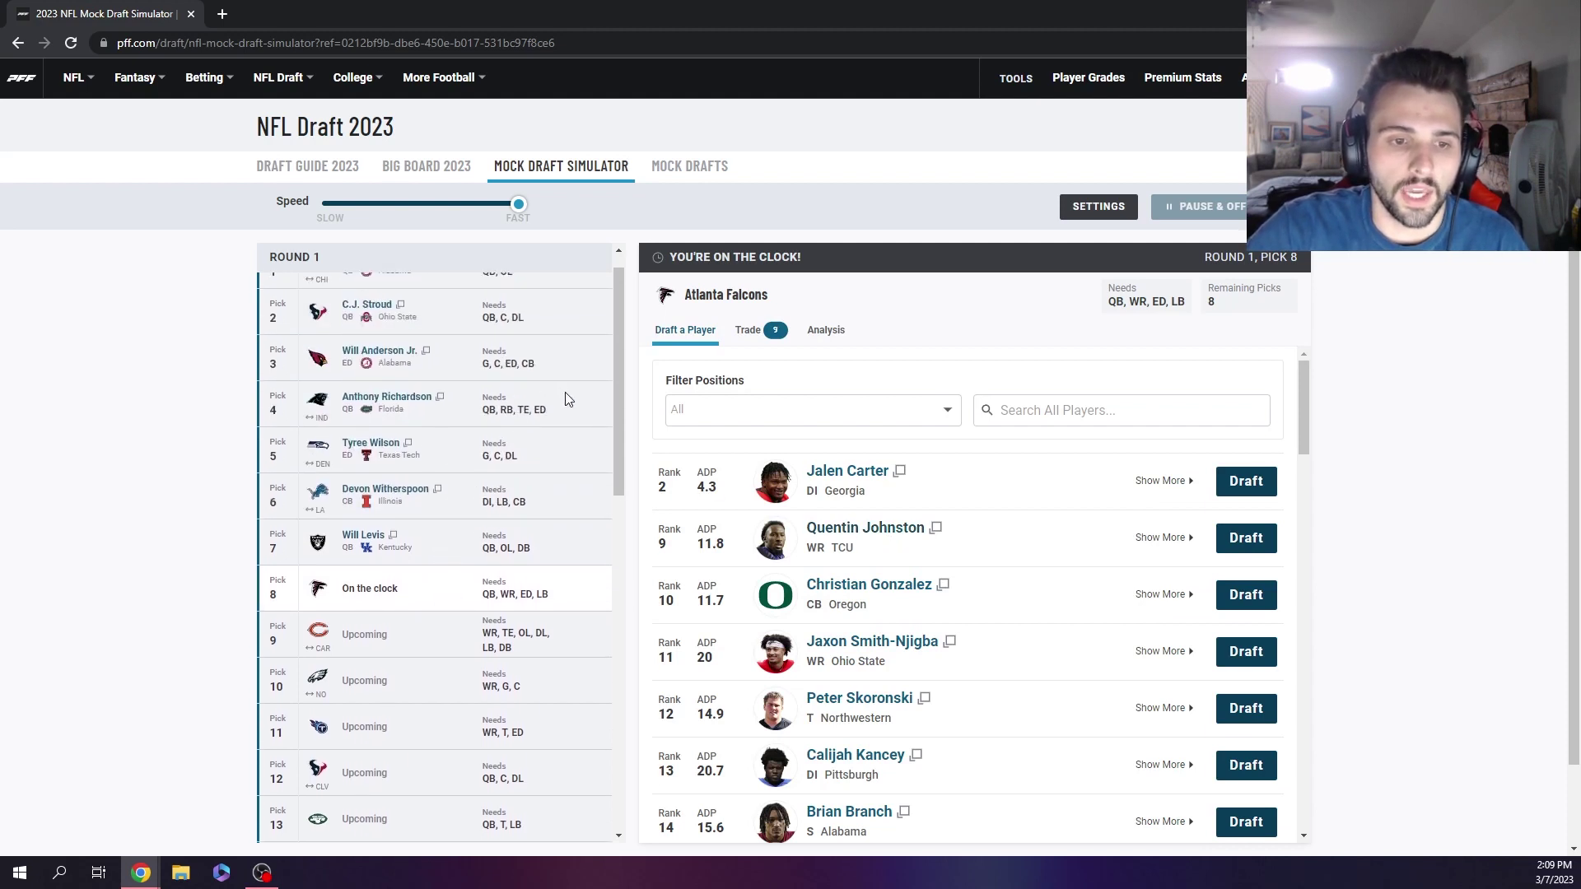
{"action": "scroll", "coordinate": [566, 399], "scroll_direction": "down", "scroll_amount": 3}
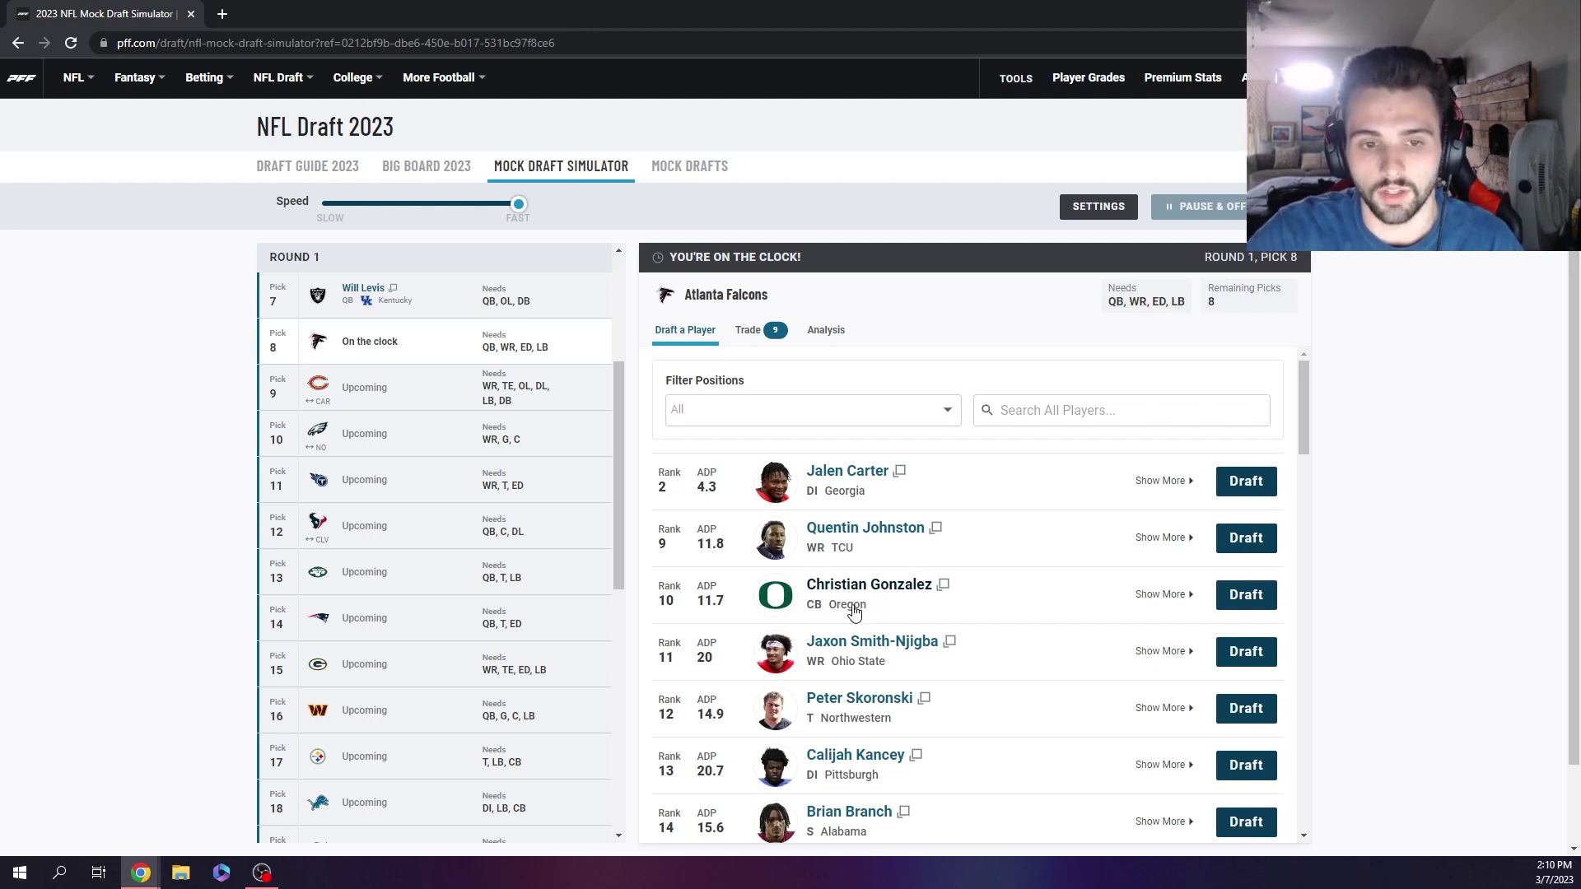
{"action": "left_click", "coordinate": [1245, 595]}
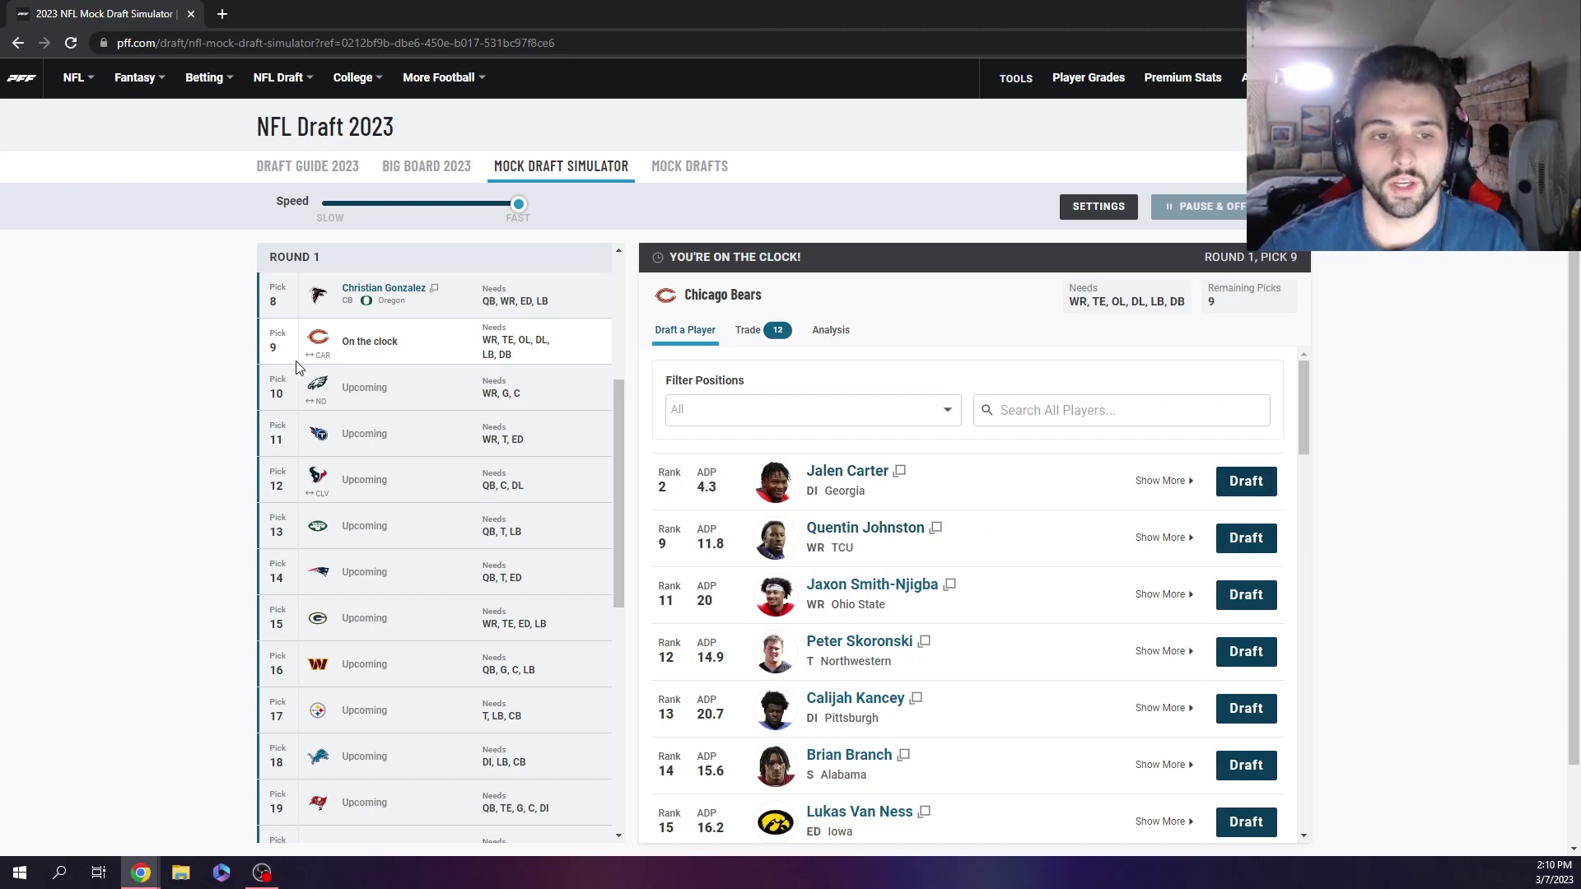
Review the round 1 picks and draft interior defender Jalen Carter for the Chicago Bears at pick 9
{"action": "scroll", "coordinate": [330, 364], "scroll_direction": "up", "scroll_amount": 4}
{"action": "scroll", "coordinate": [423, 398], "scroll_direction": "down", "scroll_amount": 3}
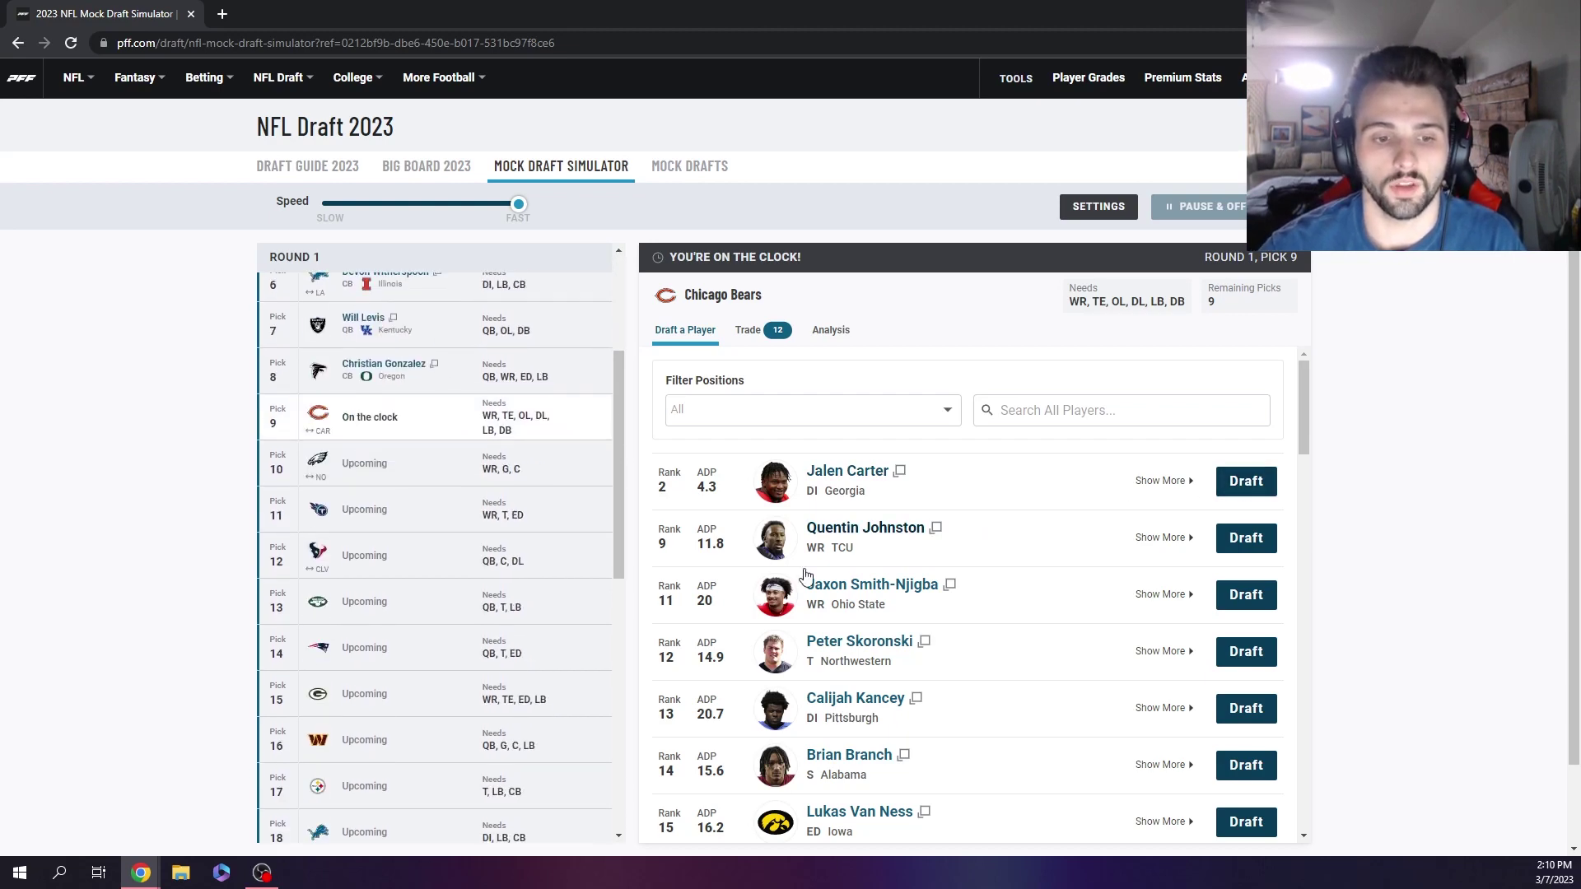
{"action": "scroll", "coordinate": [988, 601], "scroll_direction": "down", "scroll_amount": 1}
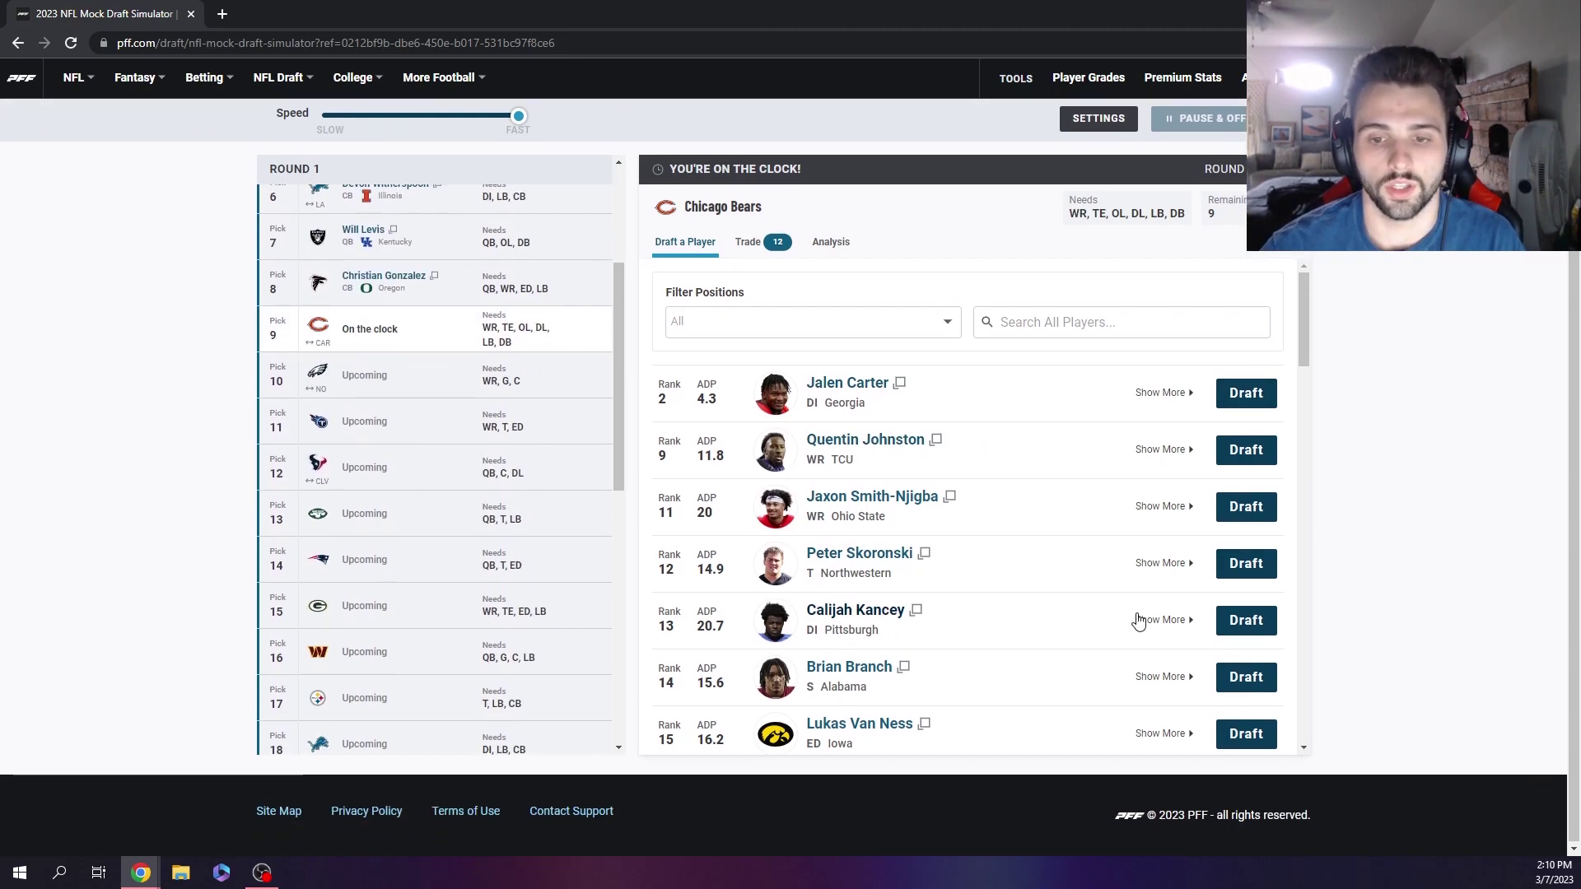
{"action": "left_click", "coordinate": [1244, 397]}
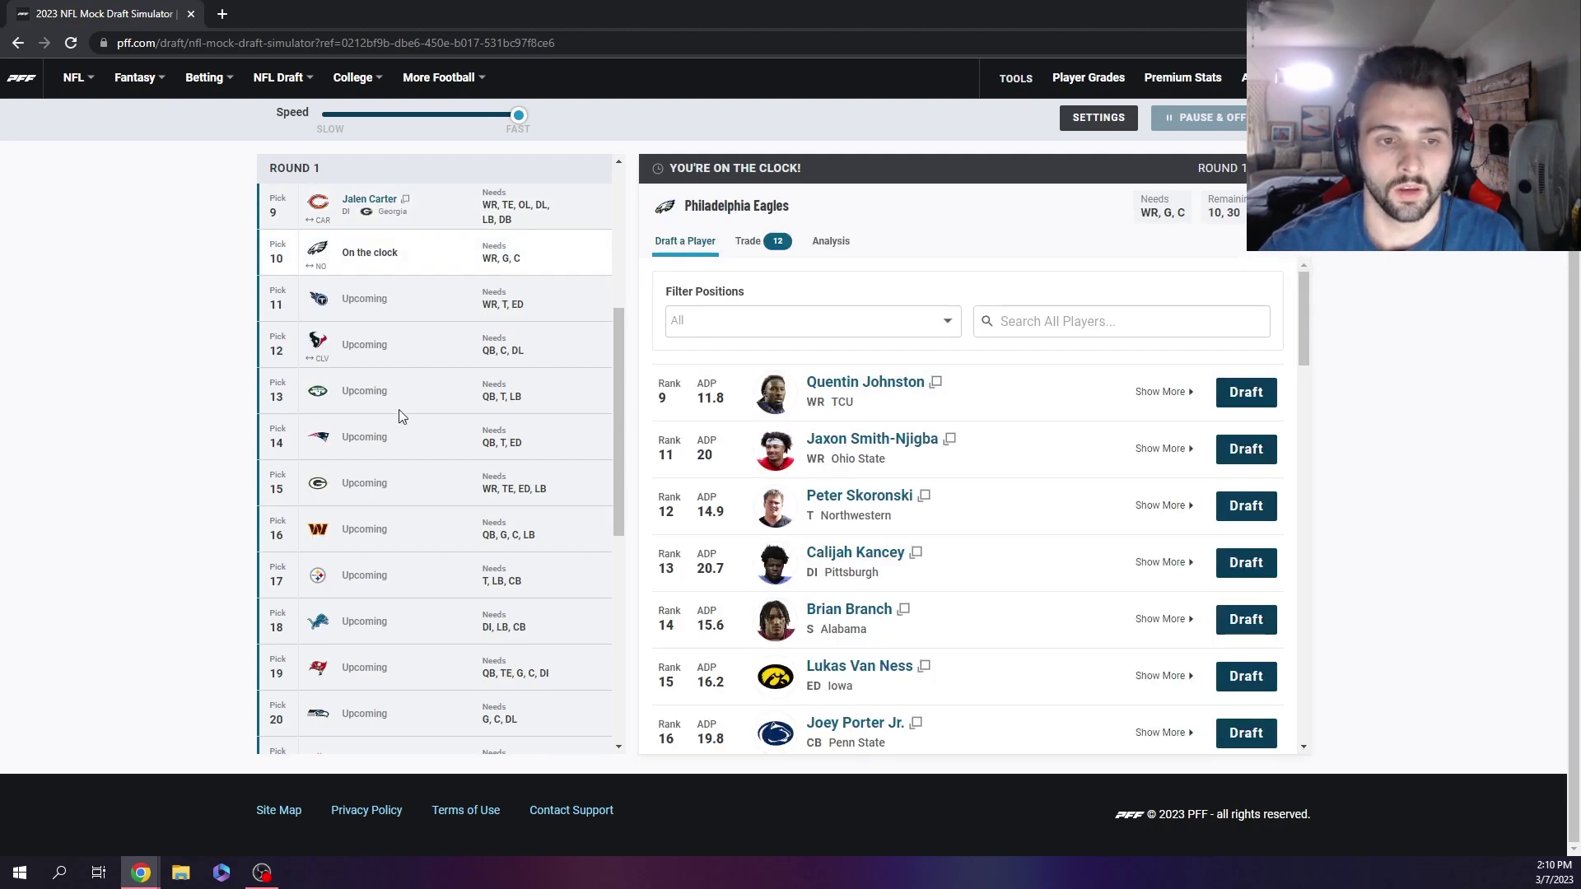
{"action": "scroll", "coordinate": [1408, 434], "scroll_direction": "up", "scroll_amount": 1}
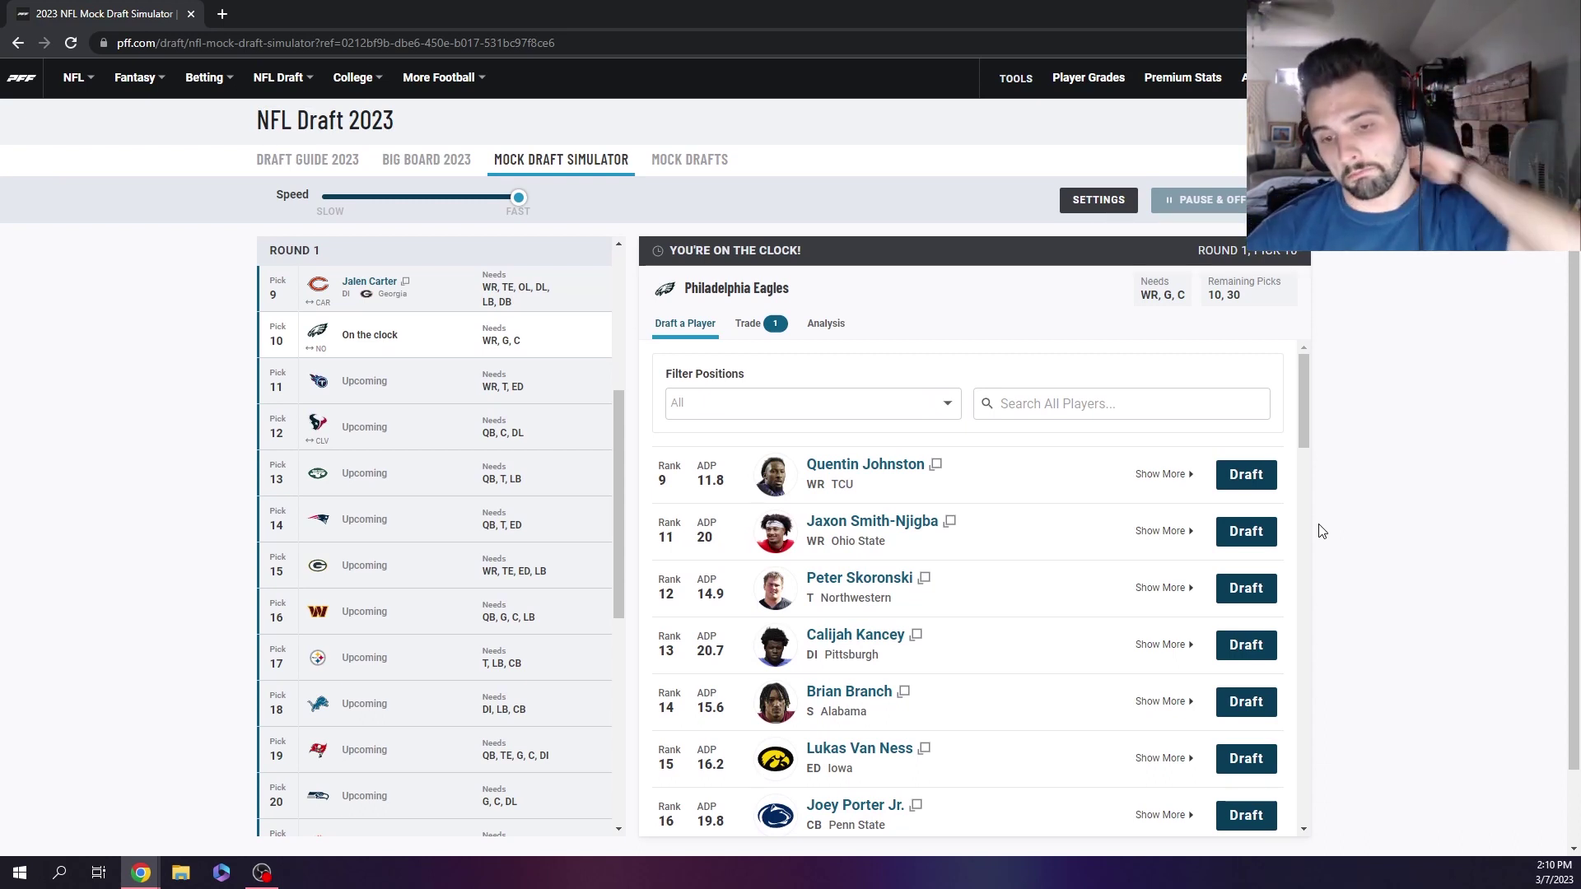
Look through the available players and draft tackle Peter Skoronski for the Philadelphia Eagles at pick 10
{"action": "scroll", "coordinate": [1005, 546], "scroll_direction": "down", "scroll_amount": 2}
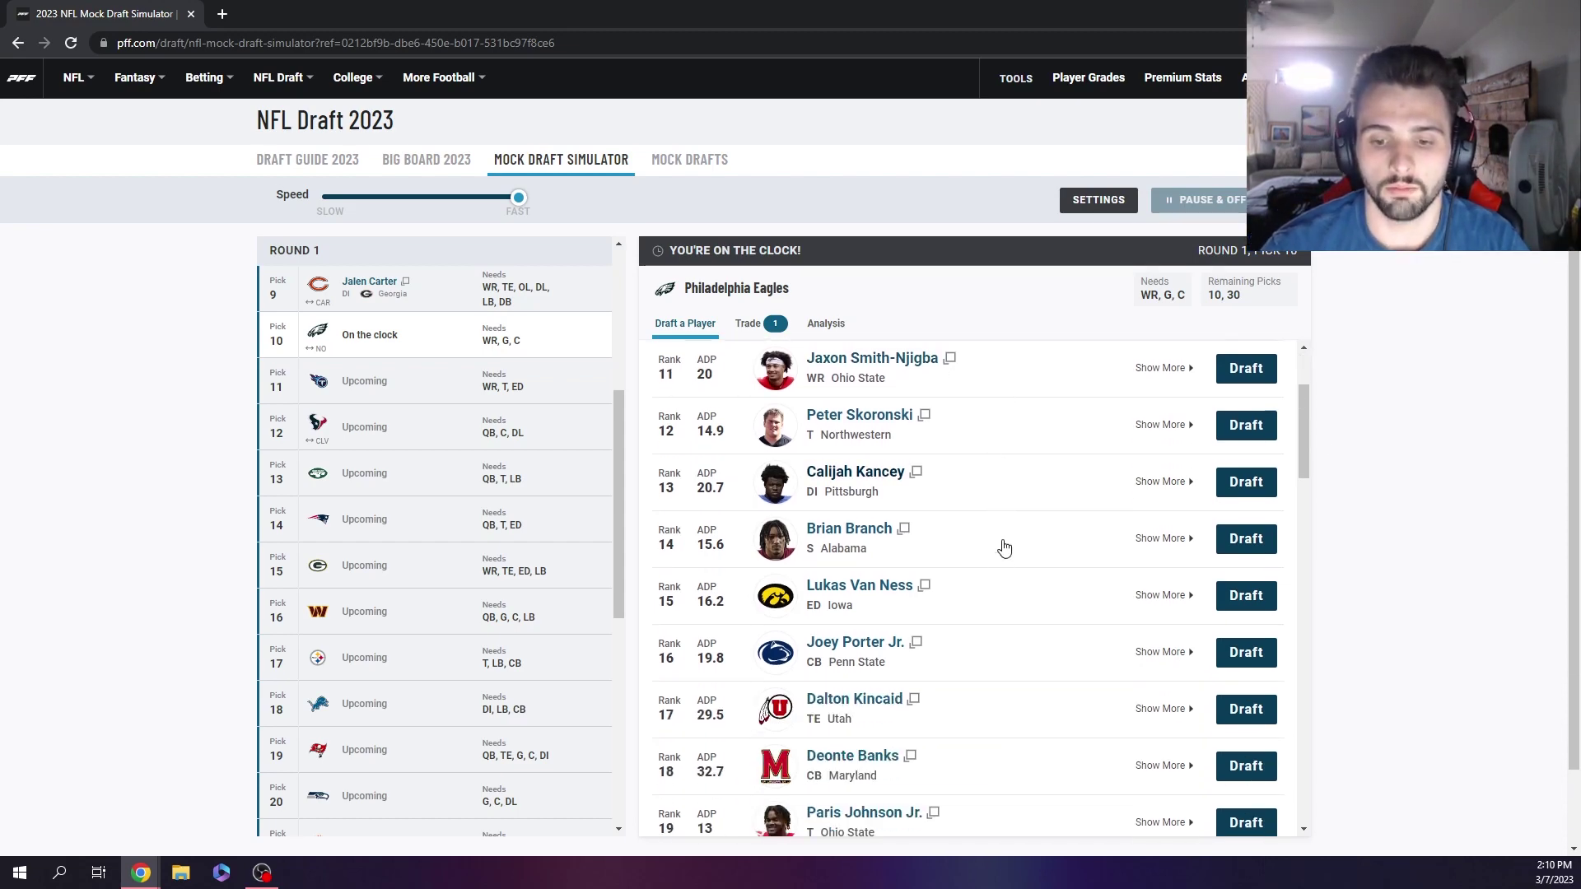
{"action": "scroll", "coordinate": [1021, 531], "scroll_direction": "down", "scroll_amount": 2}
{"action": "scroll", "coordinate": [1026, 529], "scroll_direction": "up", "scroll_amount": 4}
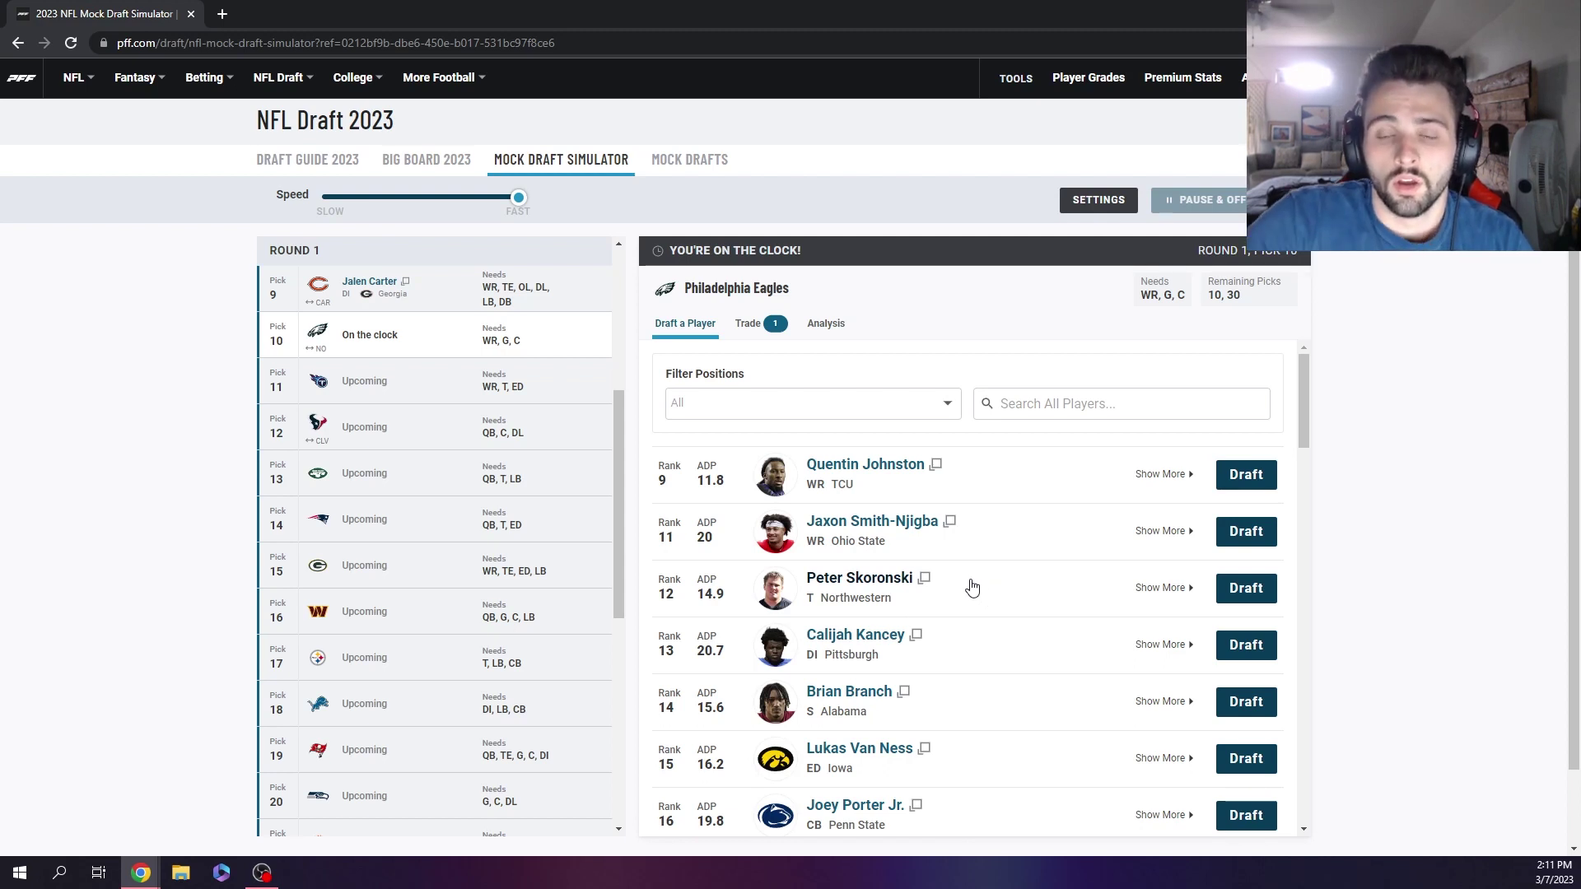
{"action": "scroll", "coordinate": [972, 587], "scroll_direction": "down", "scroll_amount": 2}
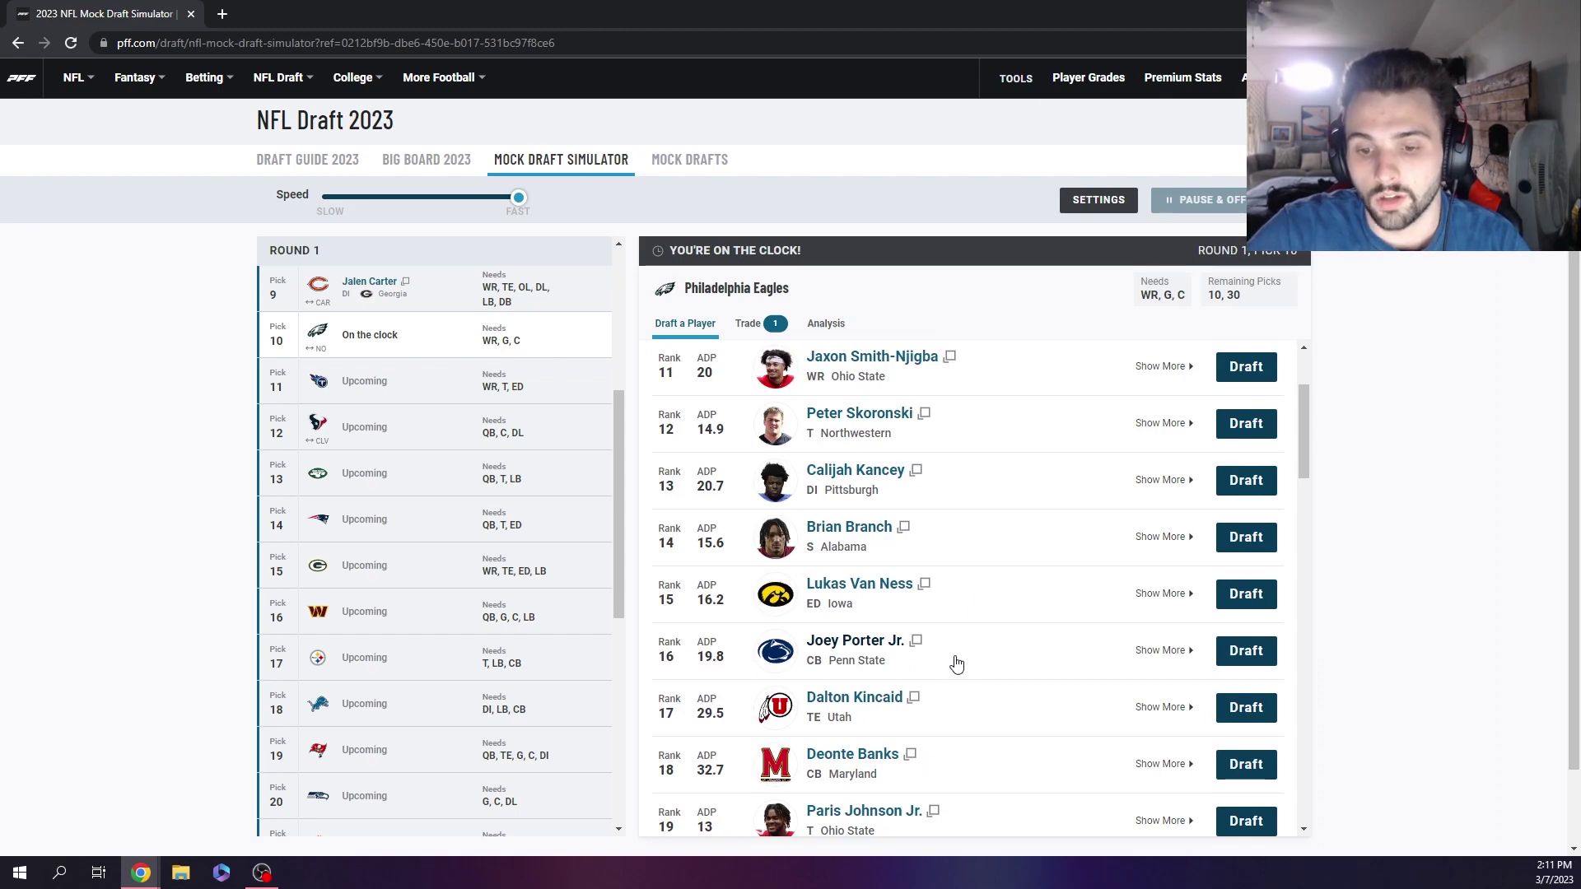
{"action": "scroll", "coordinate": [988, 757], "scroll_direction": "down", "scroll_amount": 2}
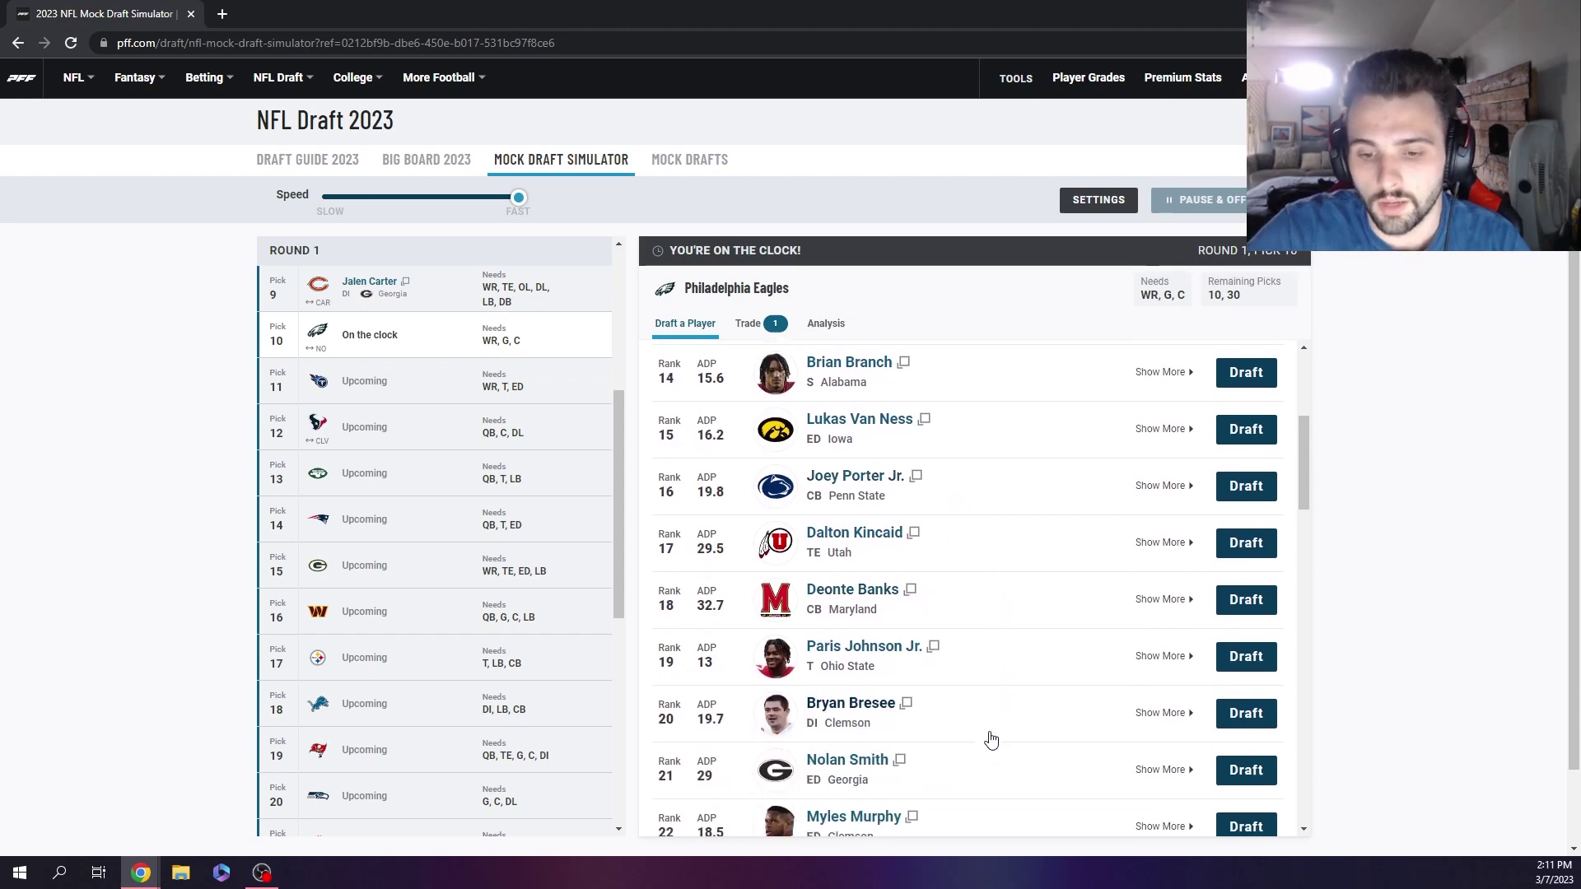
{"action": "scroll", "coordinate": [971, 607], "scroll_direction": "up", "scroll_amount": 4}
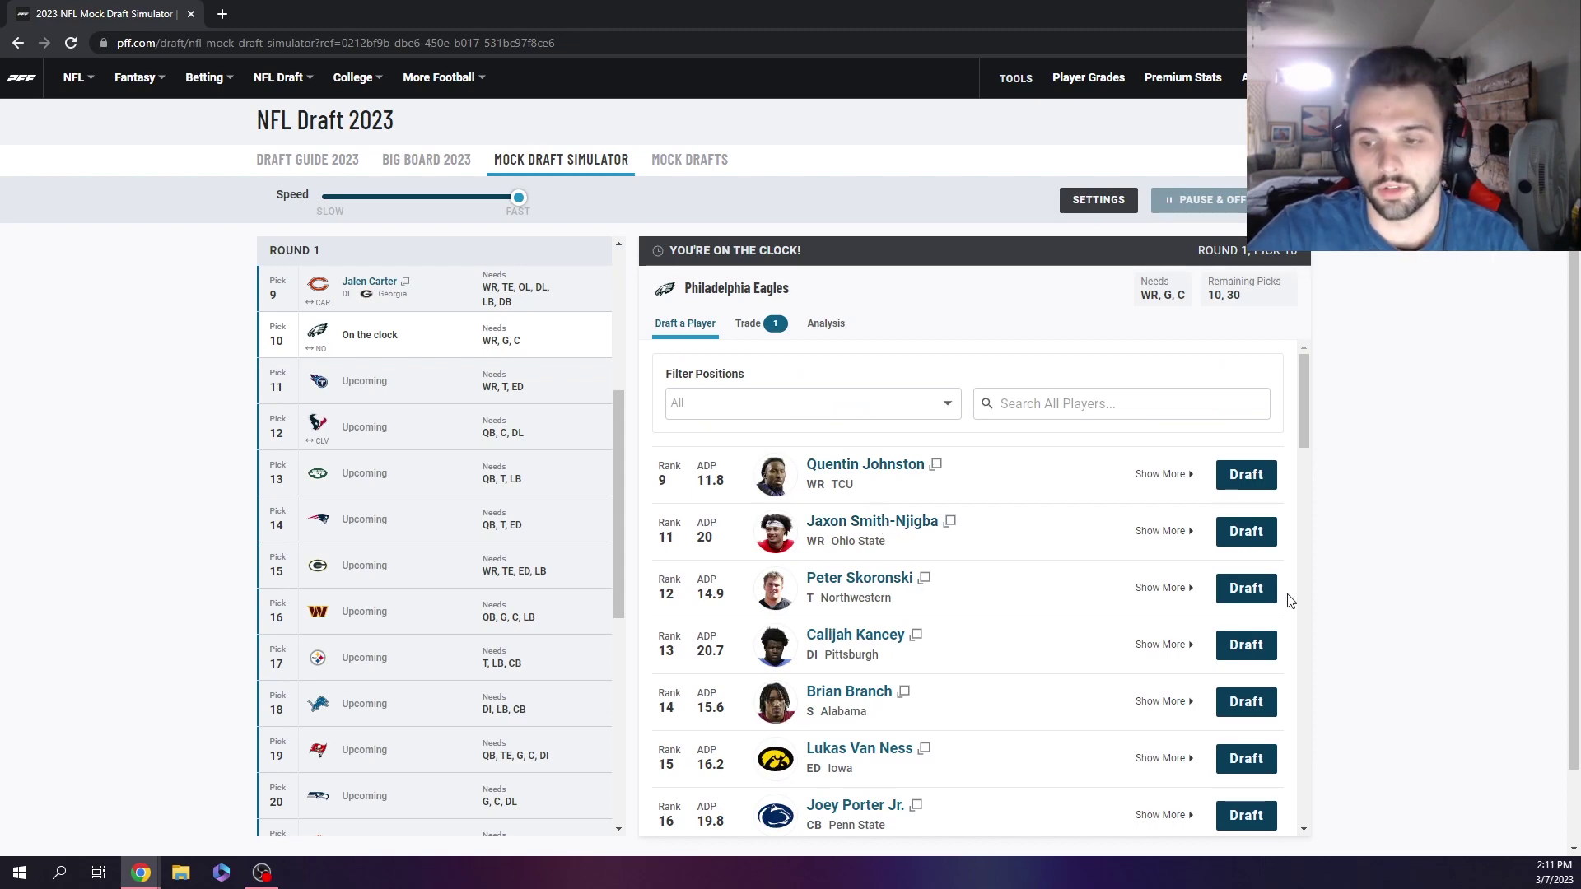
{"action": "left_click", "coordinate": [1267, 594]}
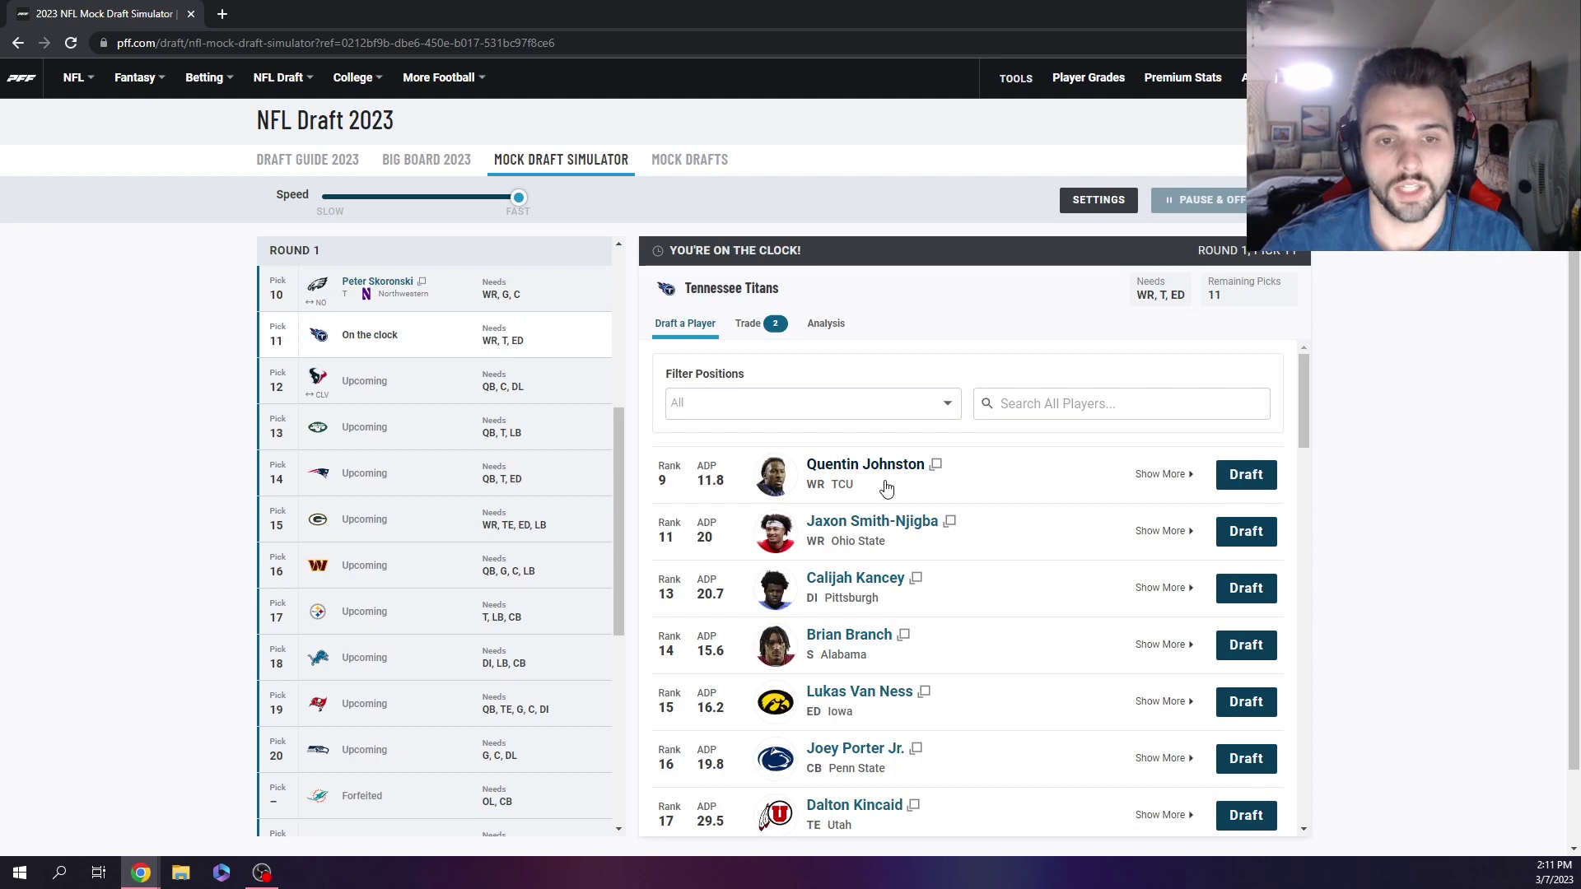
Look further down the available players and draft tackle Broderick Jones for the Tennessee Titans at pick 11
{"action": "scroll", "coordinate": [942, 474], "scroll_direction": "down", "scroll_amount": 3}
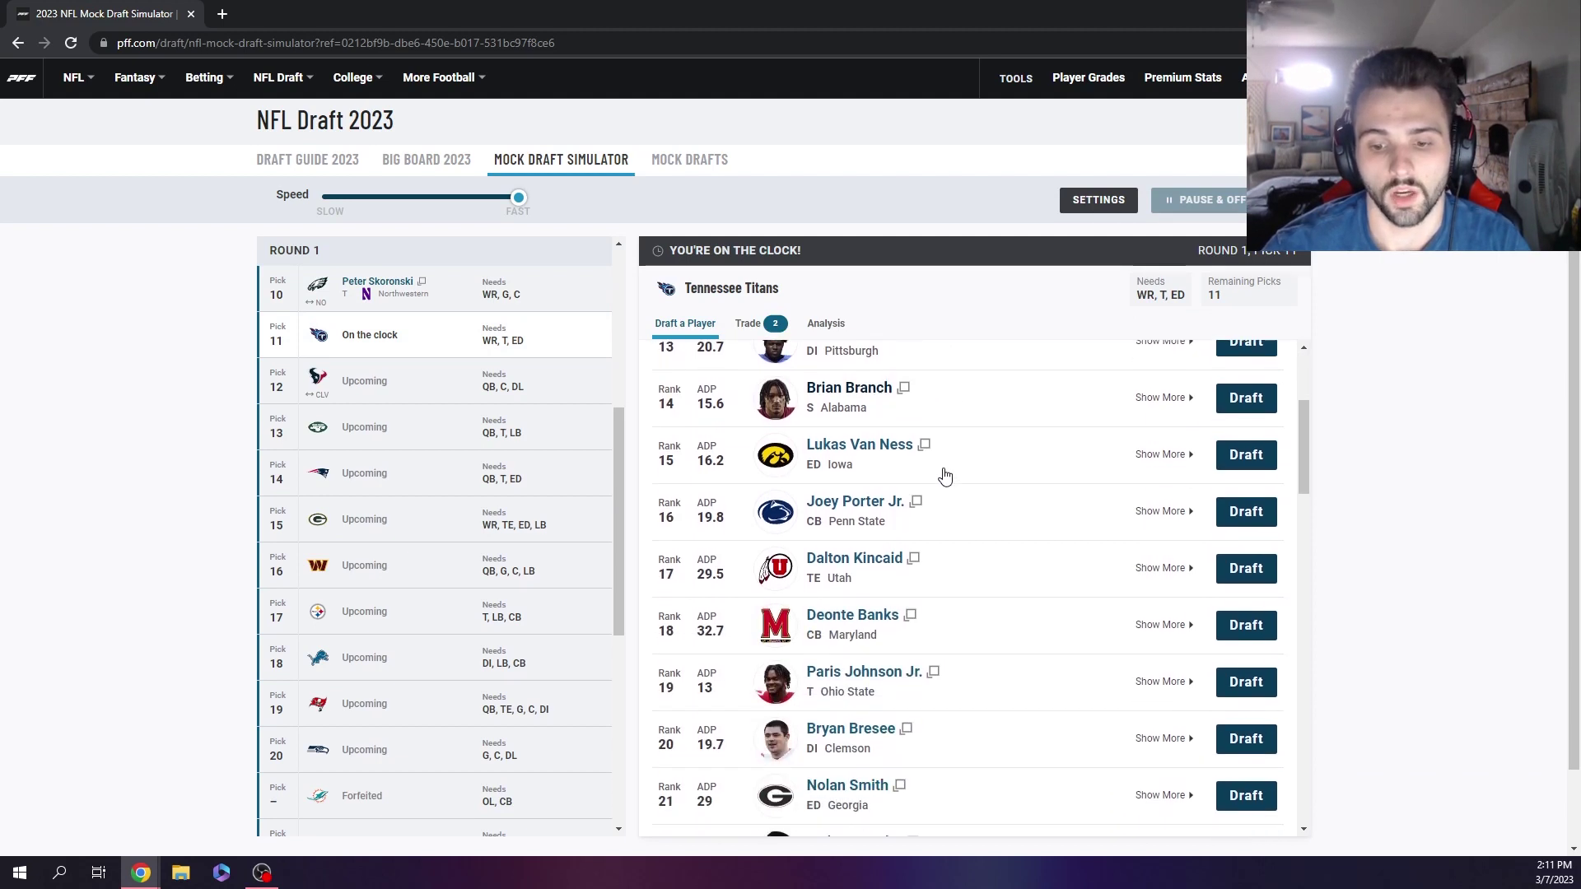
{"action": "scroll", "coordinate": [945, 471], "scroll_direction": "down", "scroll_amount": 4}
{"action": "scroll", "coordinate": [941, 498], "scroll_direction": "up", "scroll_amount": 2}
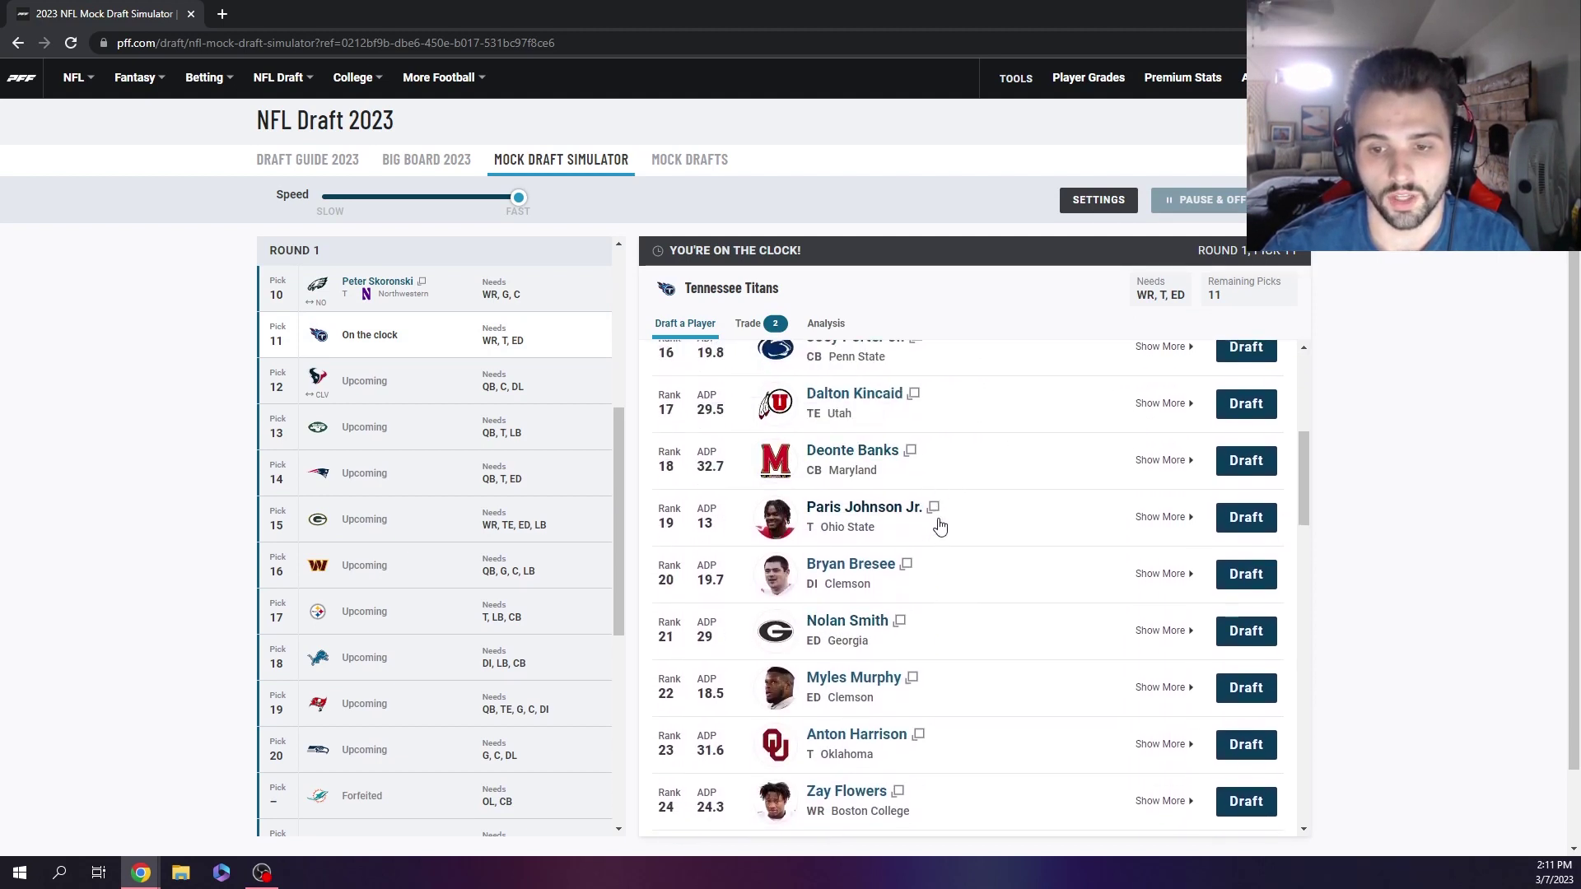
{"action": "scroll", "coordinate": [939, 526], "scroll_direction": "down", "scroll_amount": 4}
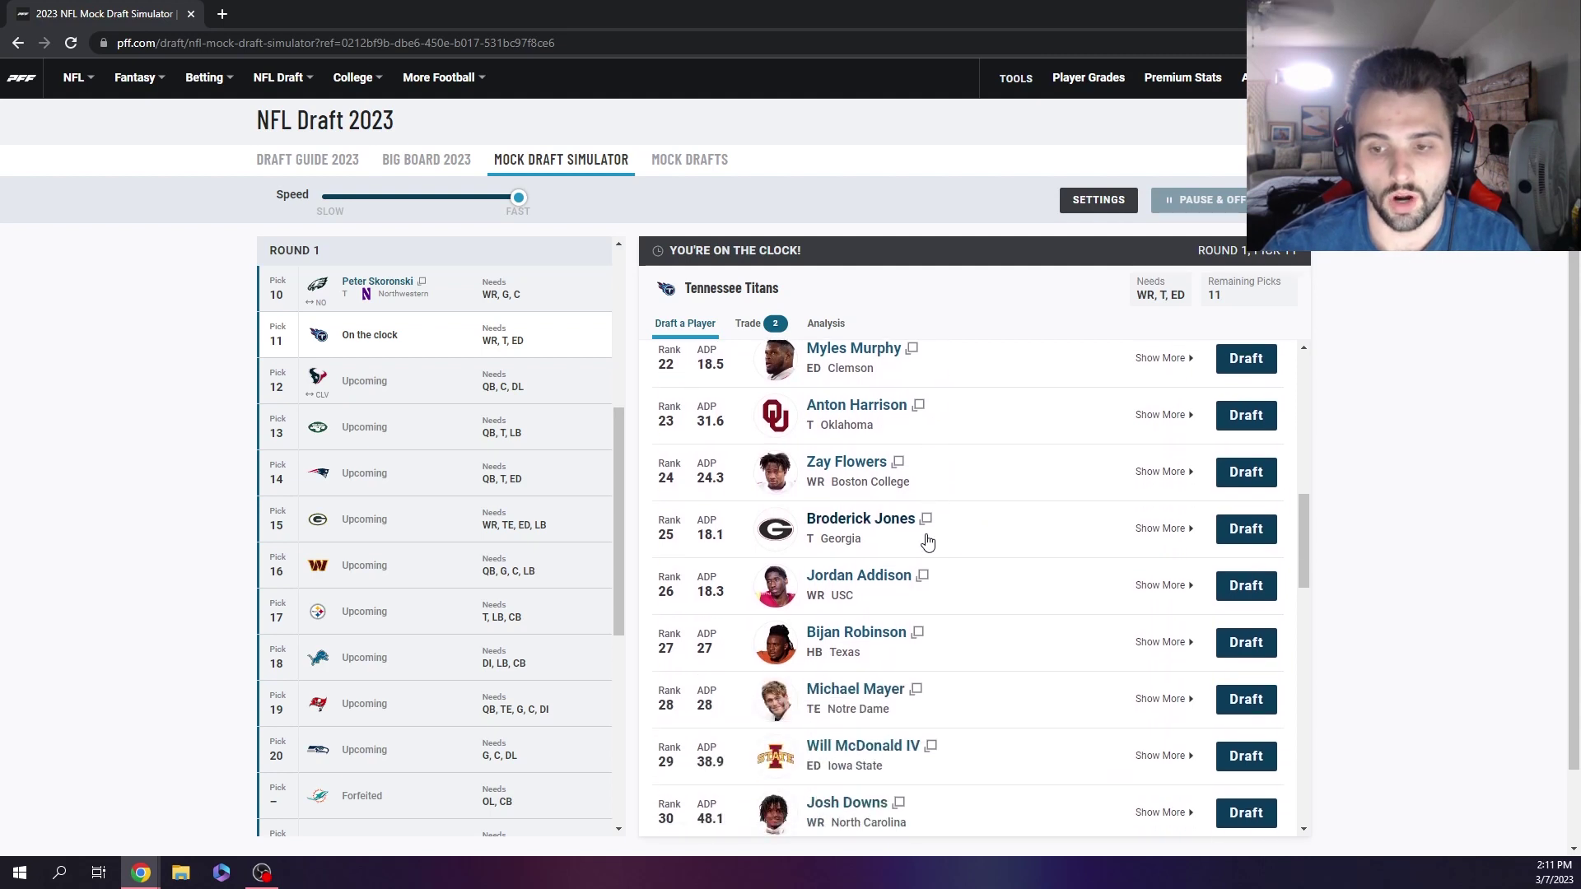
{"action": "left_click", "coordinate": [1252, 535]}
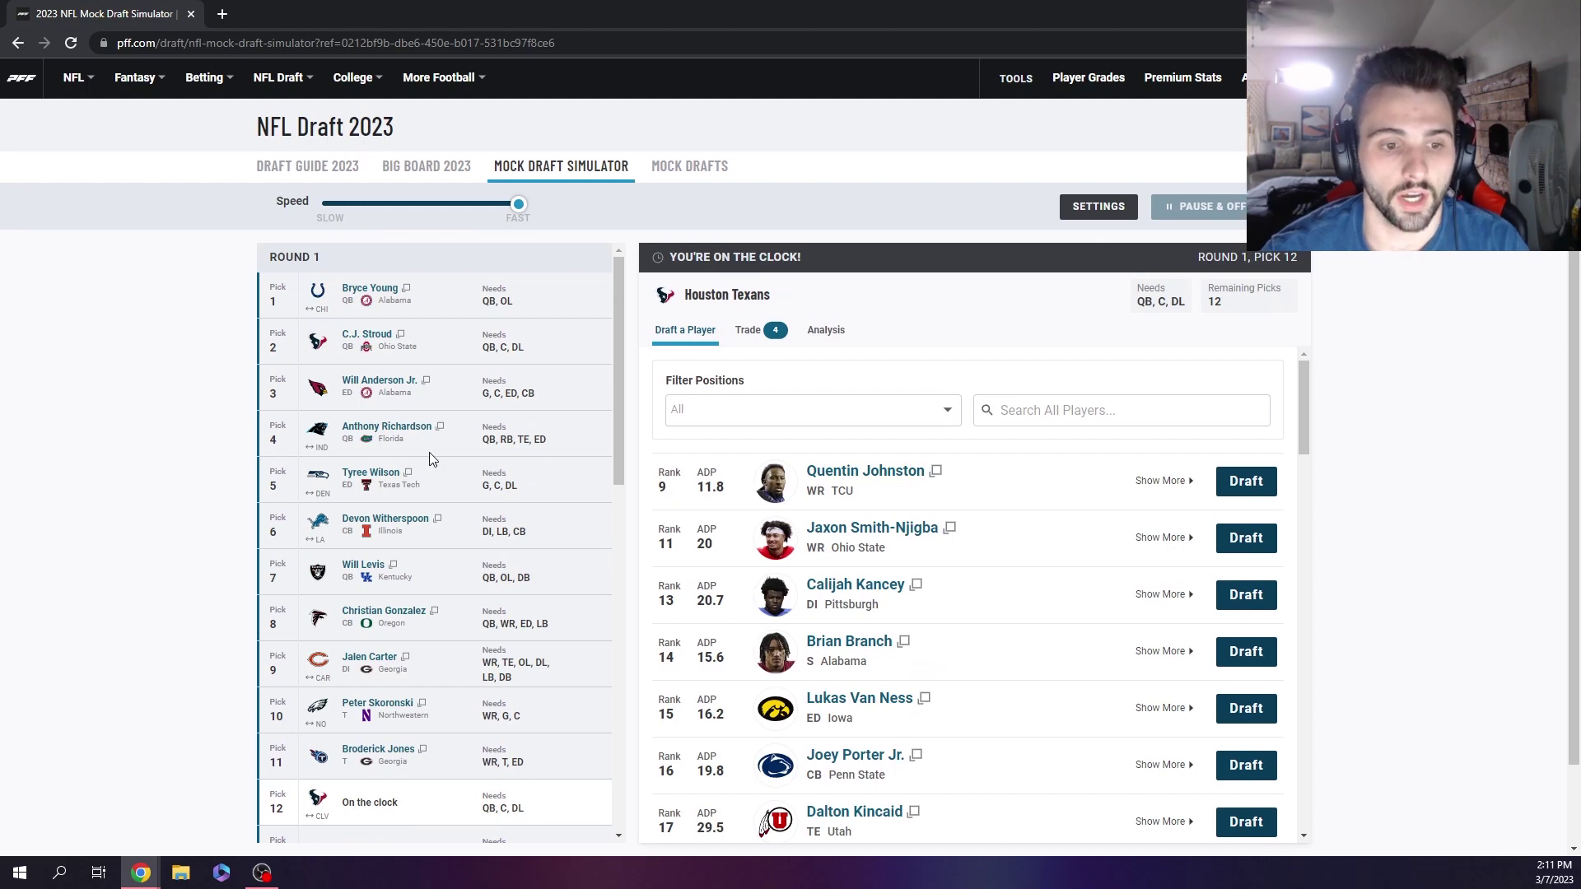
Compare the available players and draft edge rusher Lukas Van Ness for the Houston Texans at pick 12
{"action": "scroll", "coordinate": [1112, 525], "scroll_direction": "down", "scroll_amount": 1}
{"action": "scroll", "coordinate": [1112, 525], "scroll_direction": "down", "scroll_amount": 7}
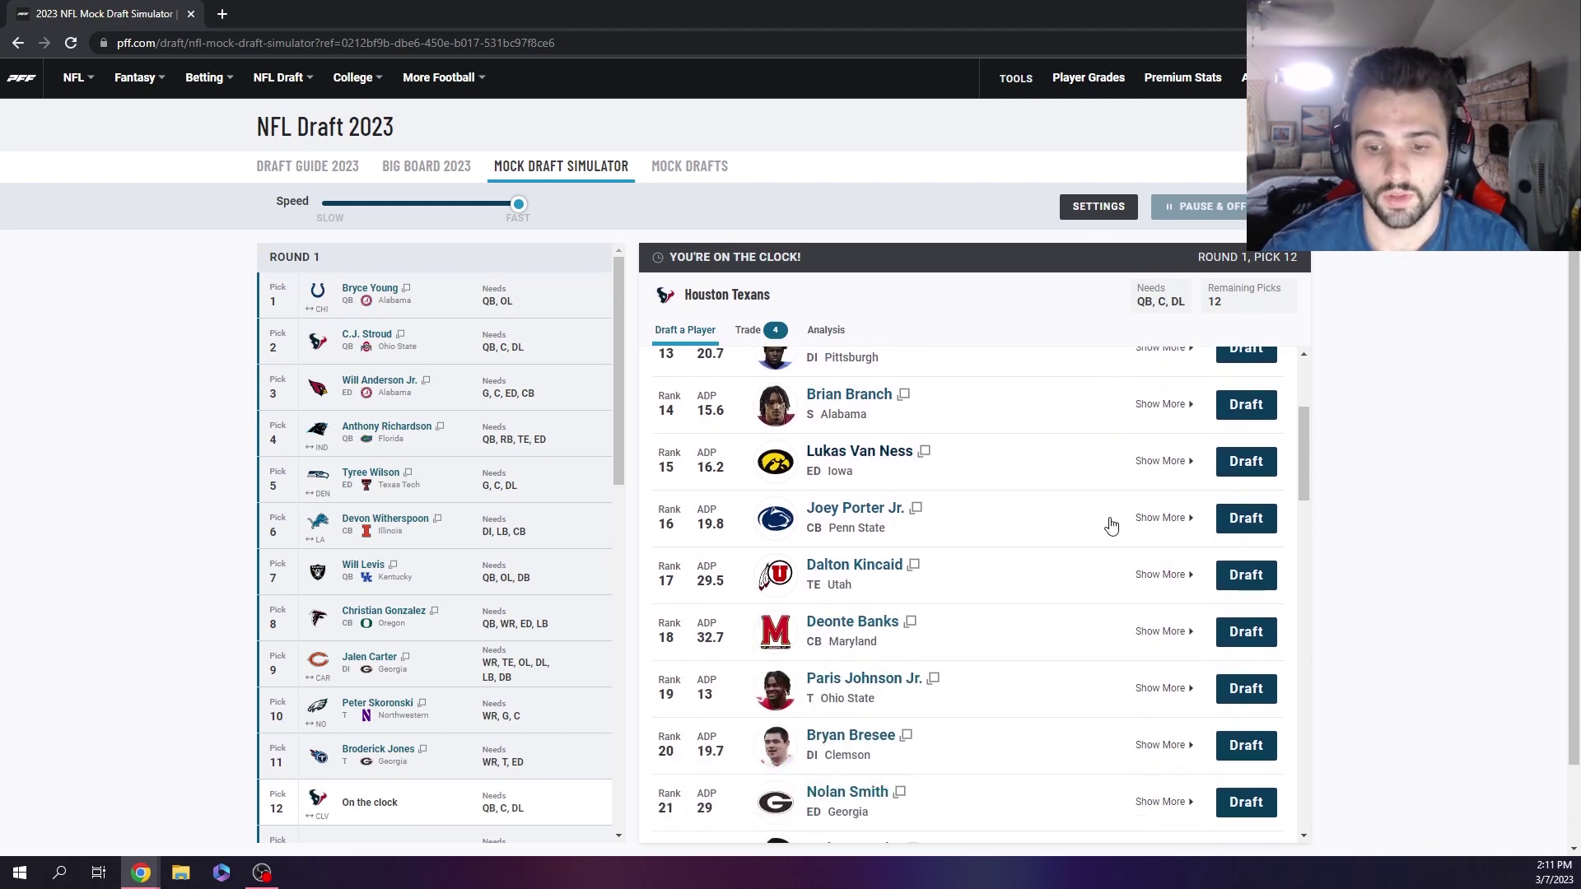
{"action": "scroll", "coordinate": [1110, 524], "scroll_direction": "up", "scroll_amount": 3}
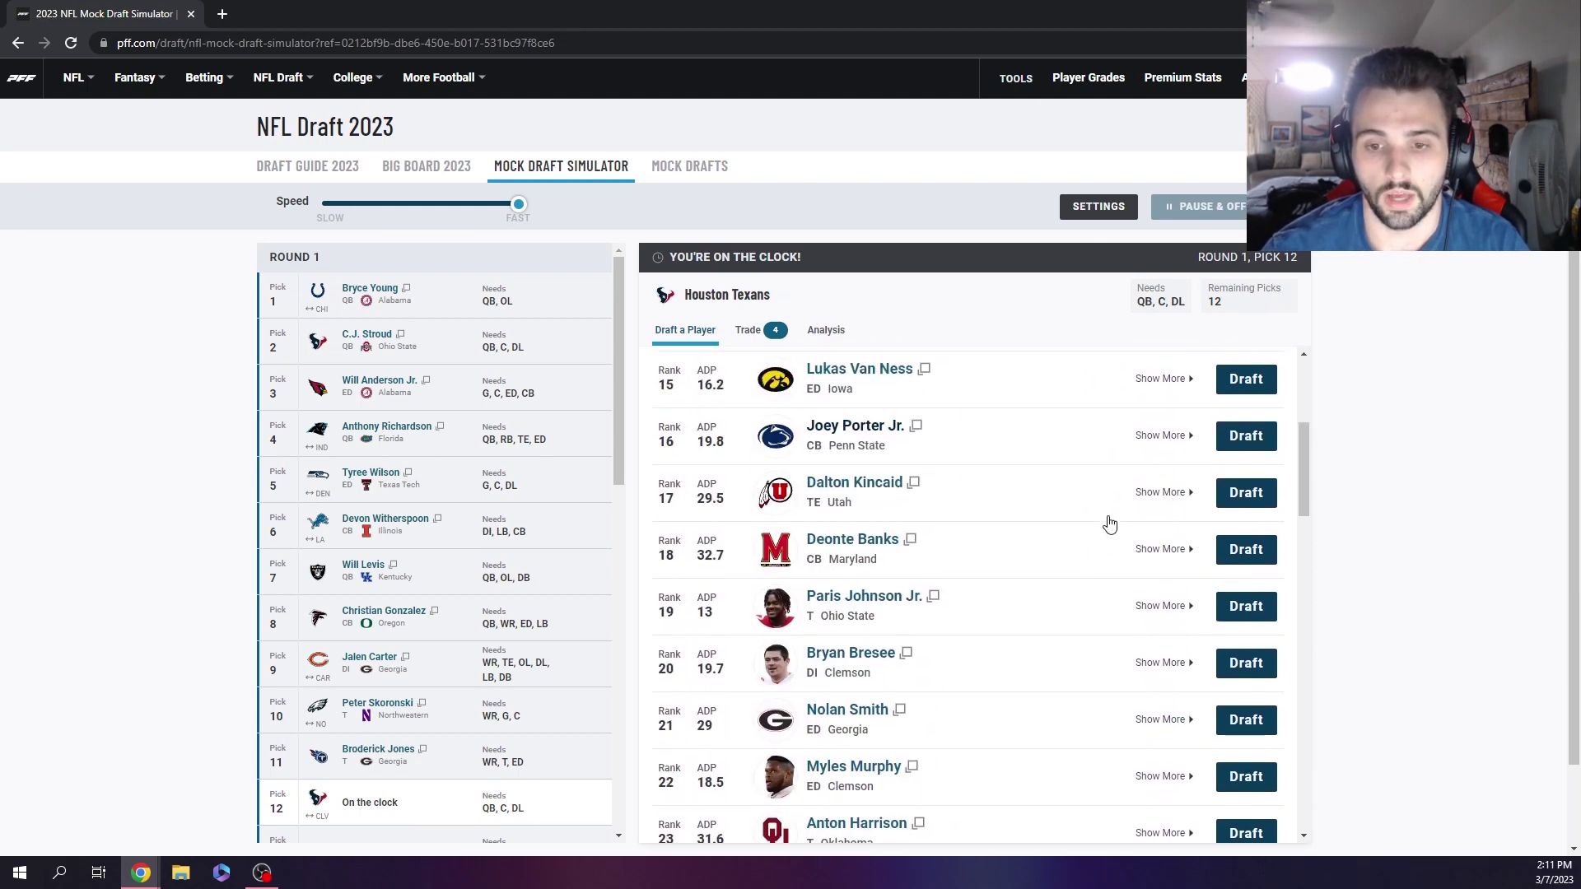
{"action": "scroll", "coordinate": [1106, 524], "scroll_direction": "up", "scroll_amount": 1}
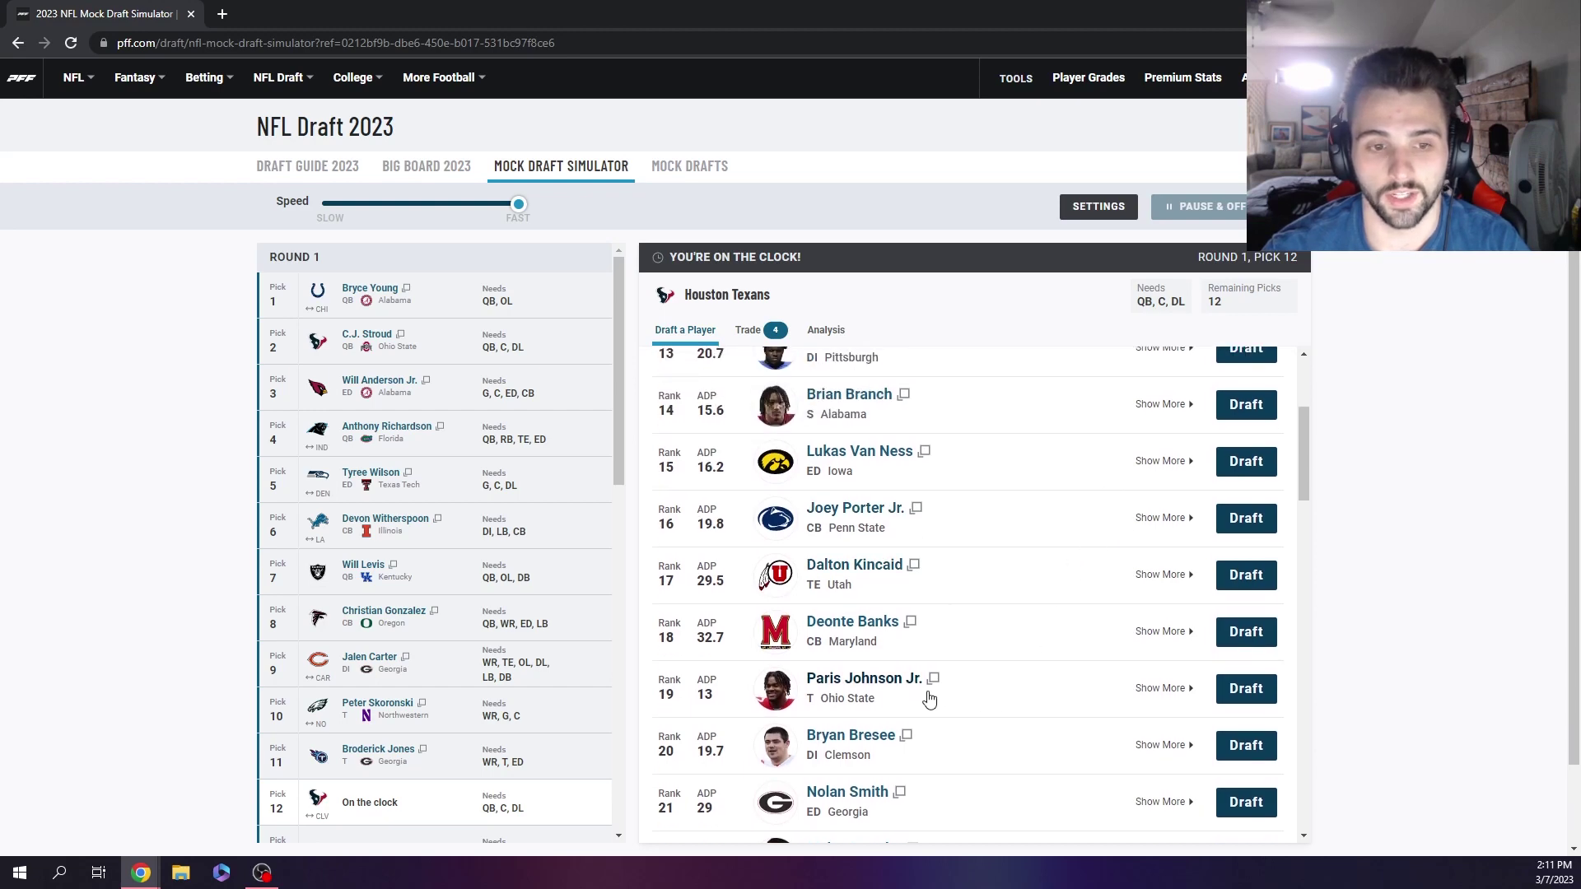
{"action": "scroll", "coordinate": [935, 625], "scroll_direction": "up", "scroll_amount": 3}
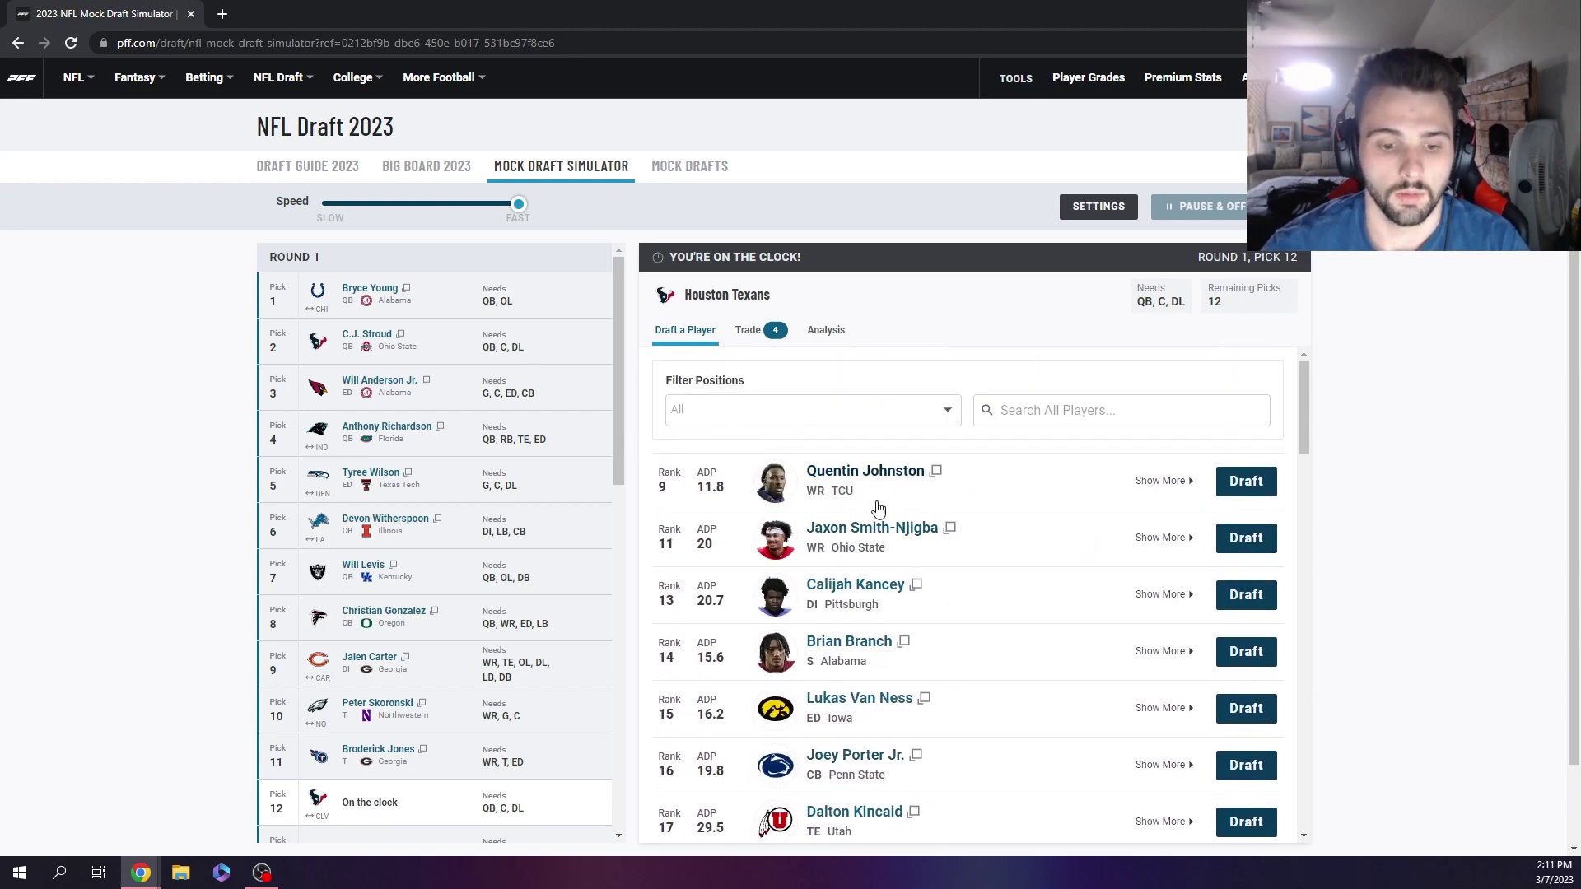
{"action": "scroll", "coordinate": [231, 305], "scroll_direction": "down", "scroll_amount": 1}
{"action": "scroll", "coordinate": [1384, 434], "scroll_direction": "down", "scroll_amount": 1}
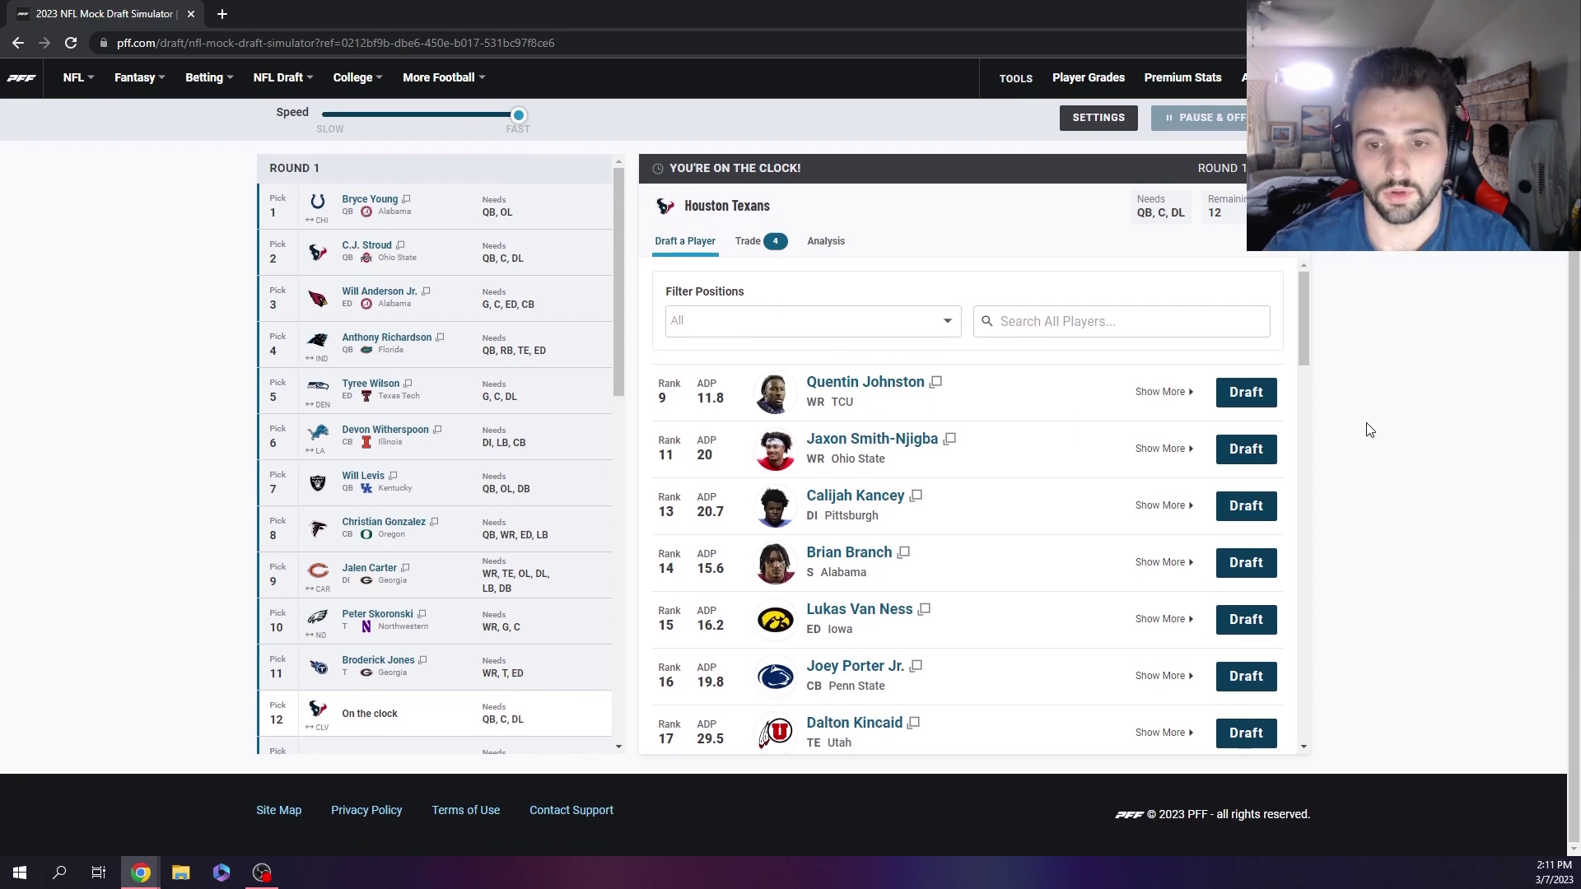
{"action": "scroll", "coordinate": [951, 443], "scroll_direction": "down", "scroll_amount": 2}
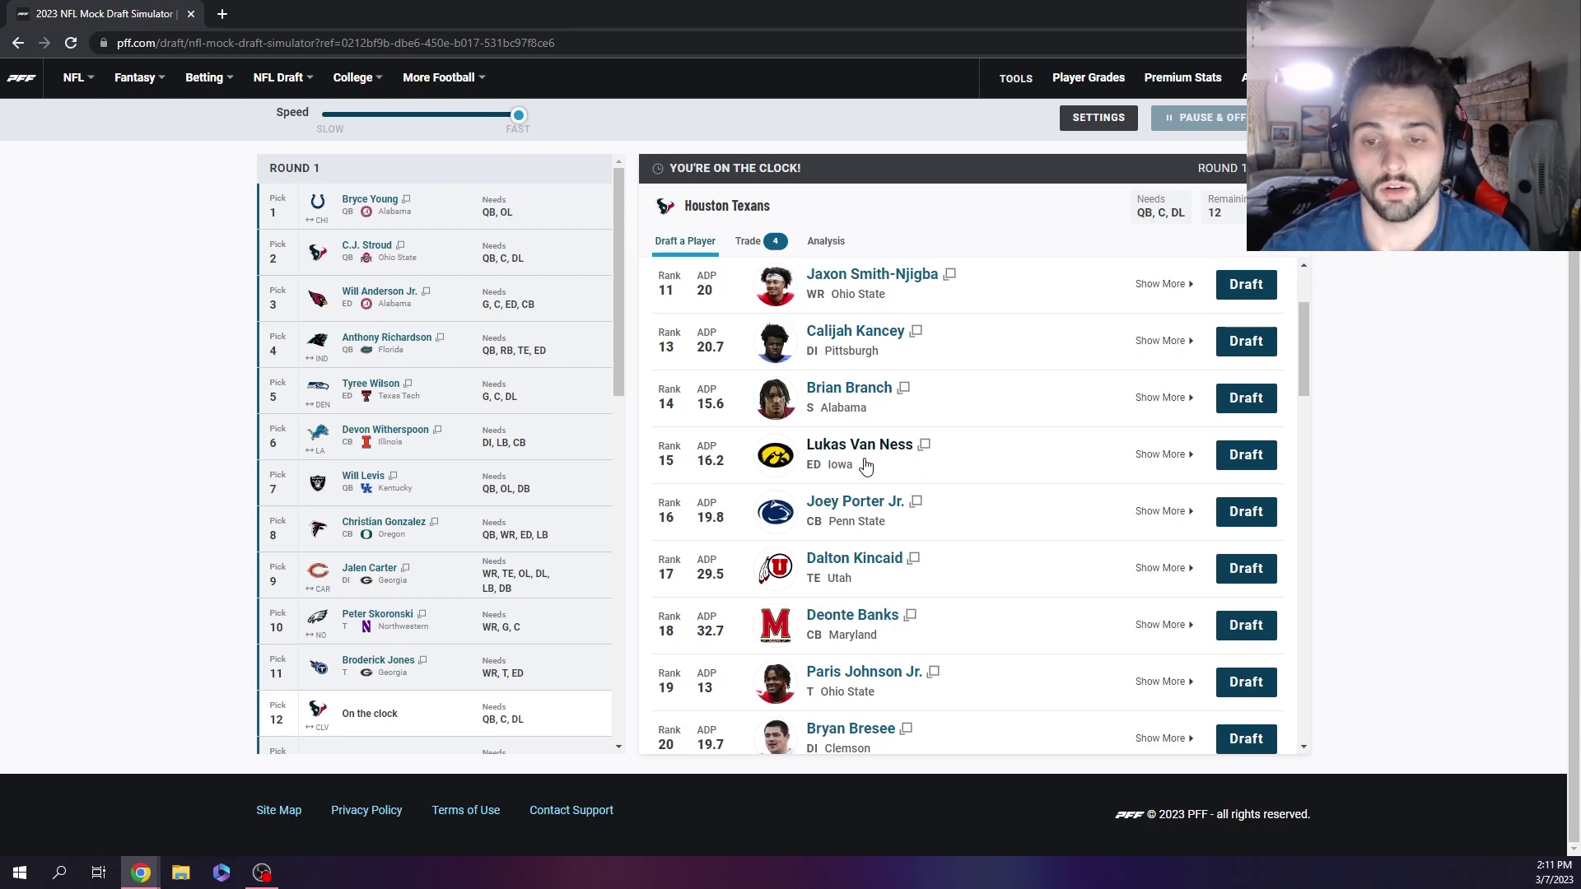
{"action": "left_click", "coordinate": [1245, 457]}
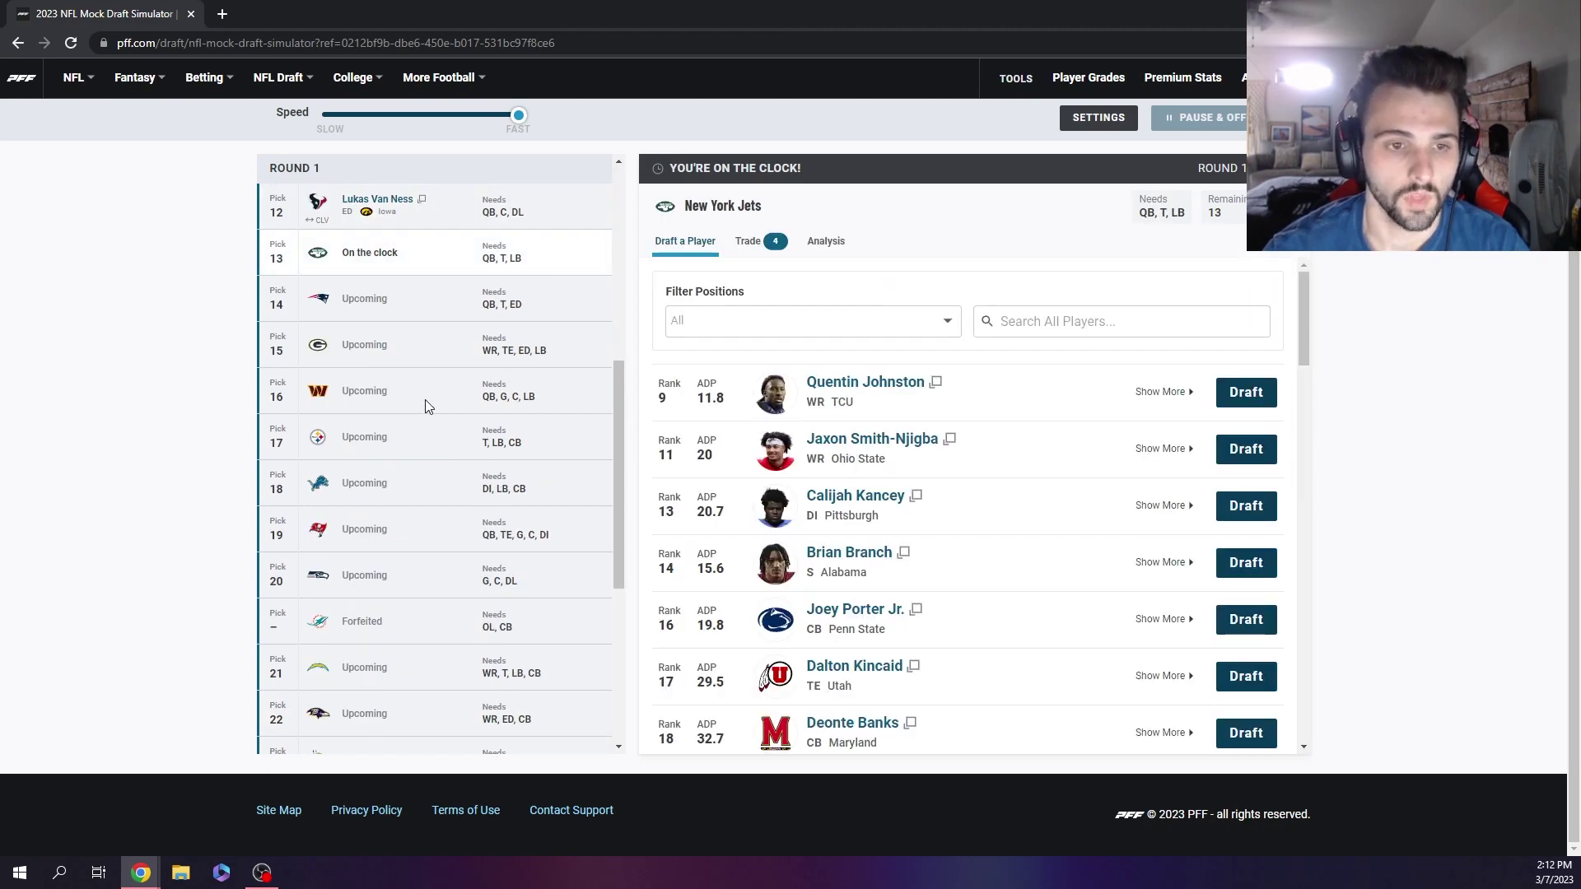
Draft Paris Johnson Jr. for the New York Jets at pick 13 and Joey Porter Jr. for the New England Patriots at pick 14
{"action": "scroll", "coordinate": [931, 580], "scroll_direction": "up", "scroll_amount": 2}
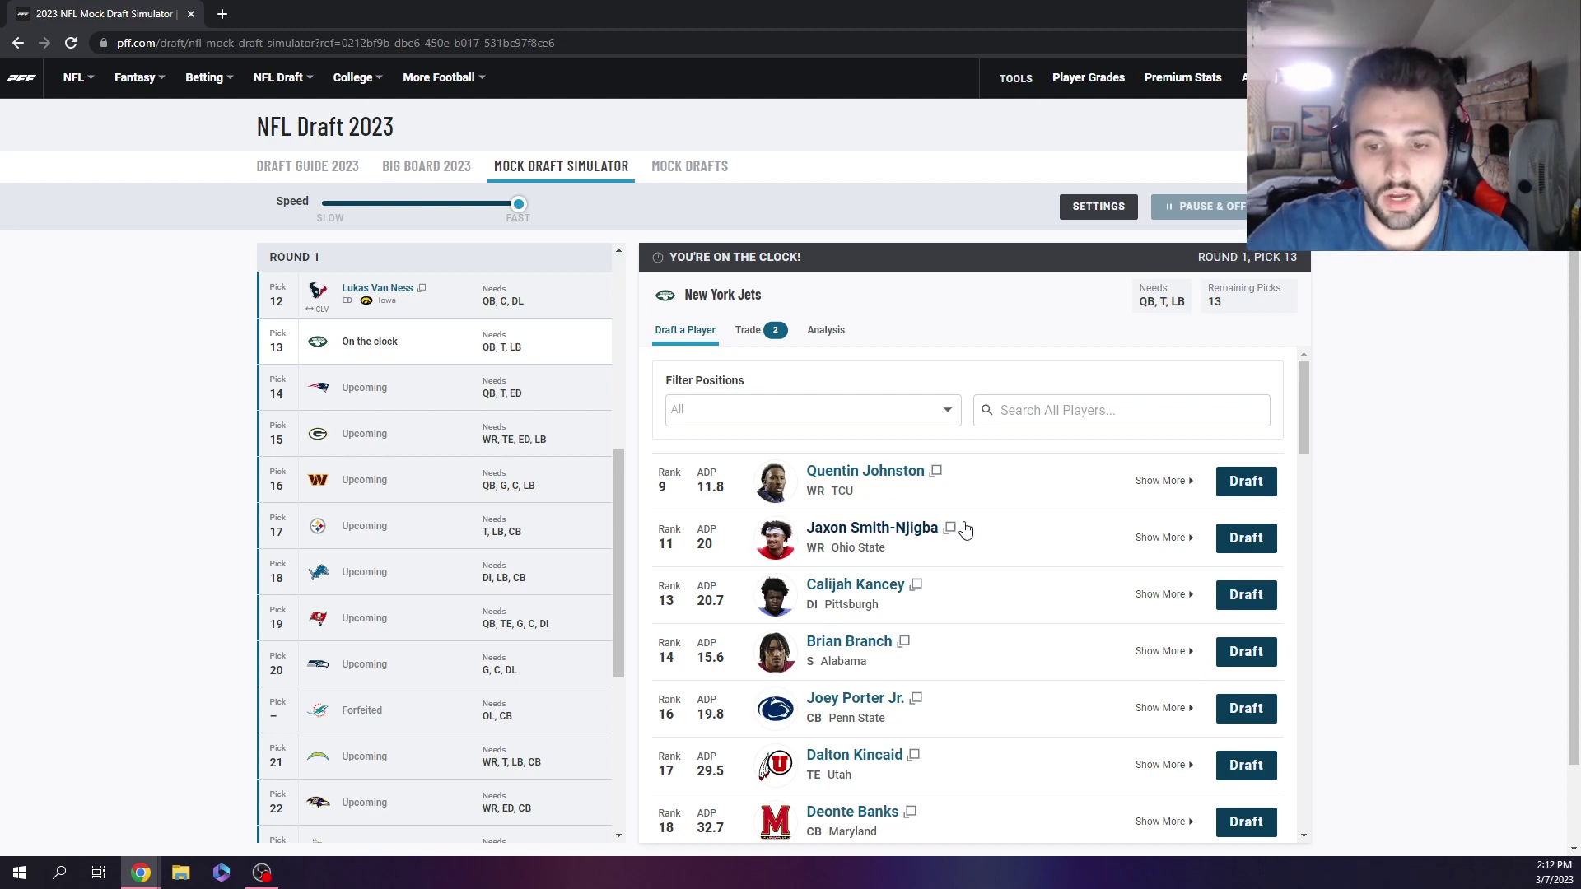
{"action": "scroll", "coordinate": [1007, 547], "scroll_direction": "down", "scroll_amount": 3}
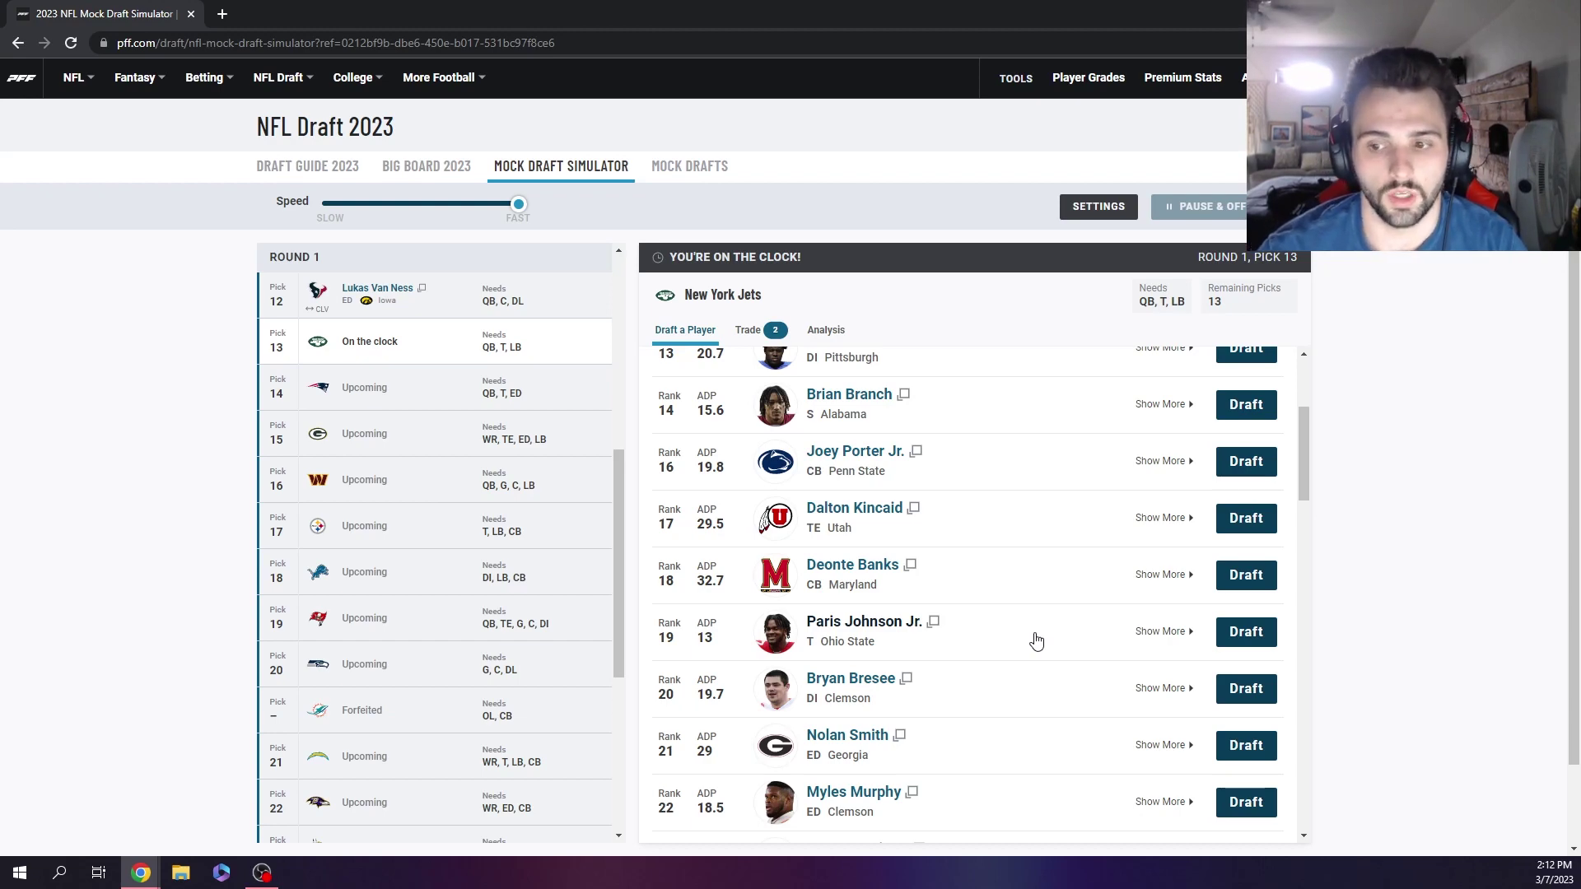
{"action": "left_click", "coordinate": [1246, 633]}
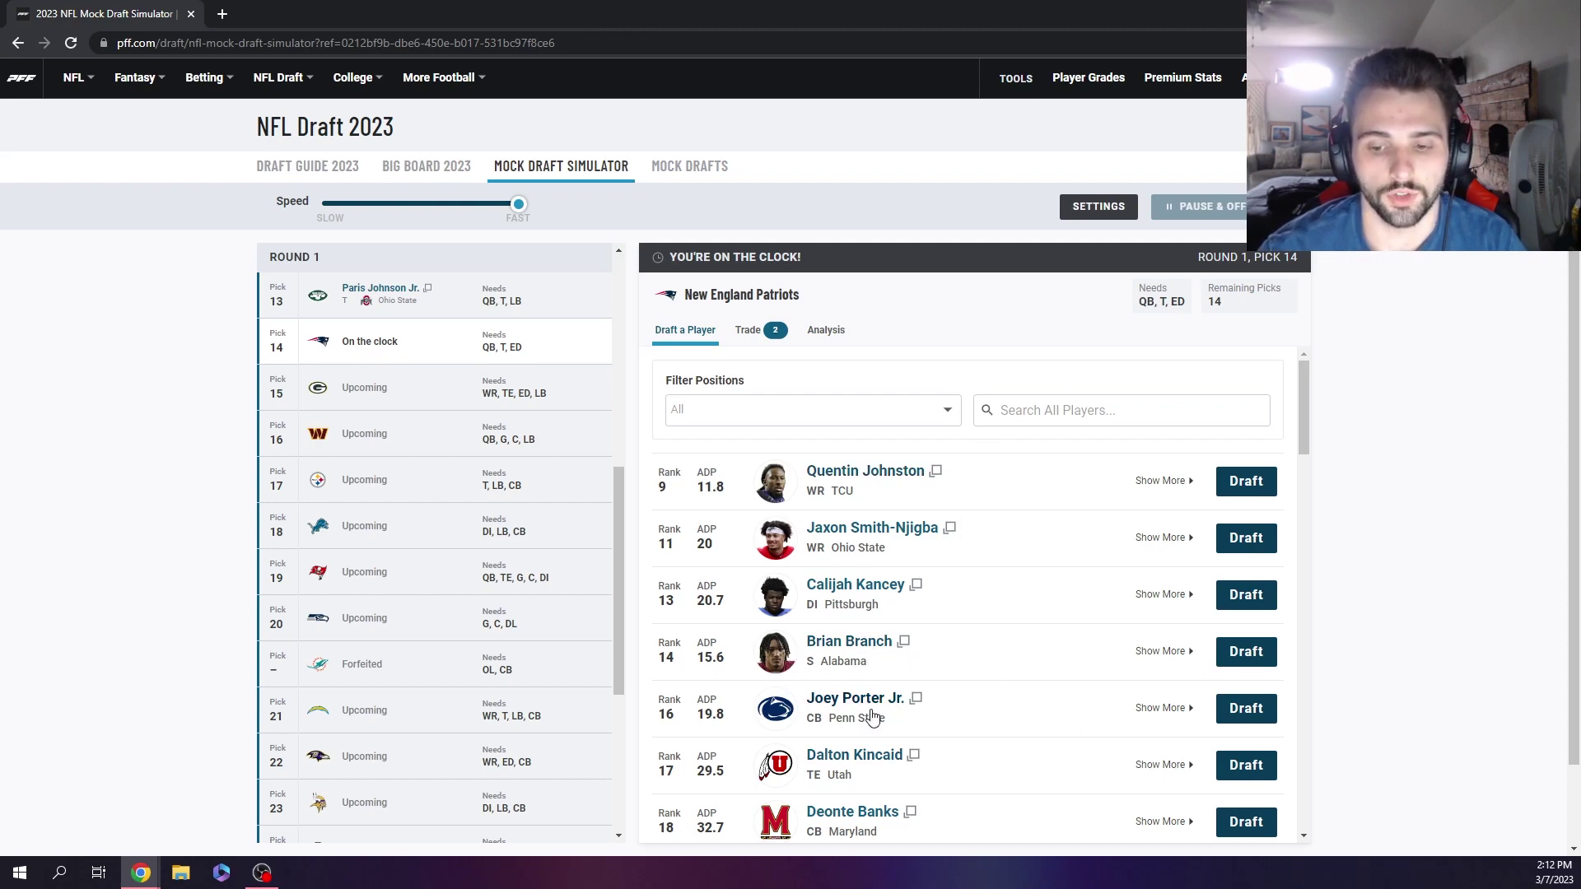
{"action": "left_click", "coordinate": [1249, 712]}
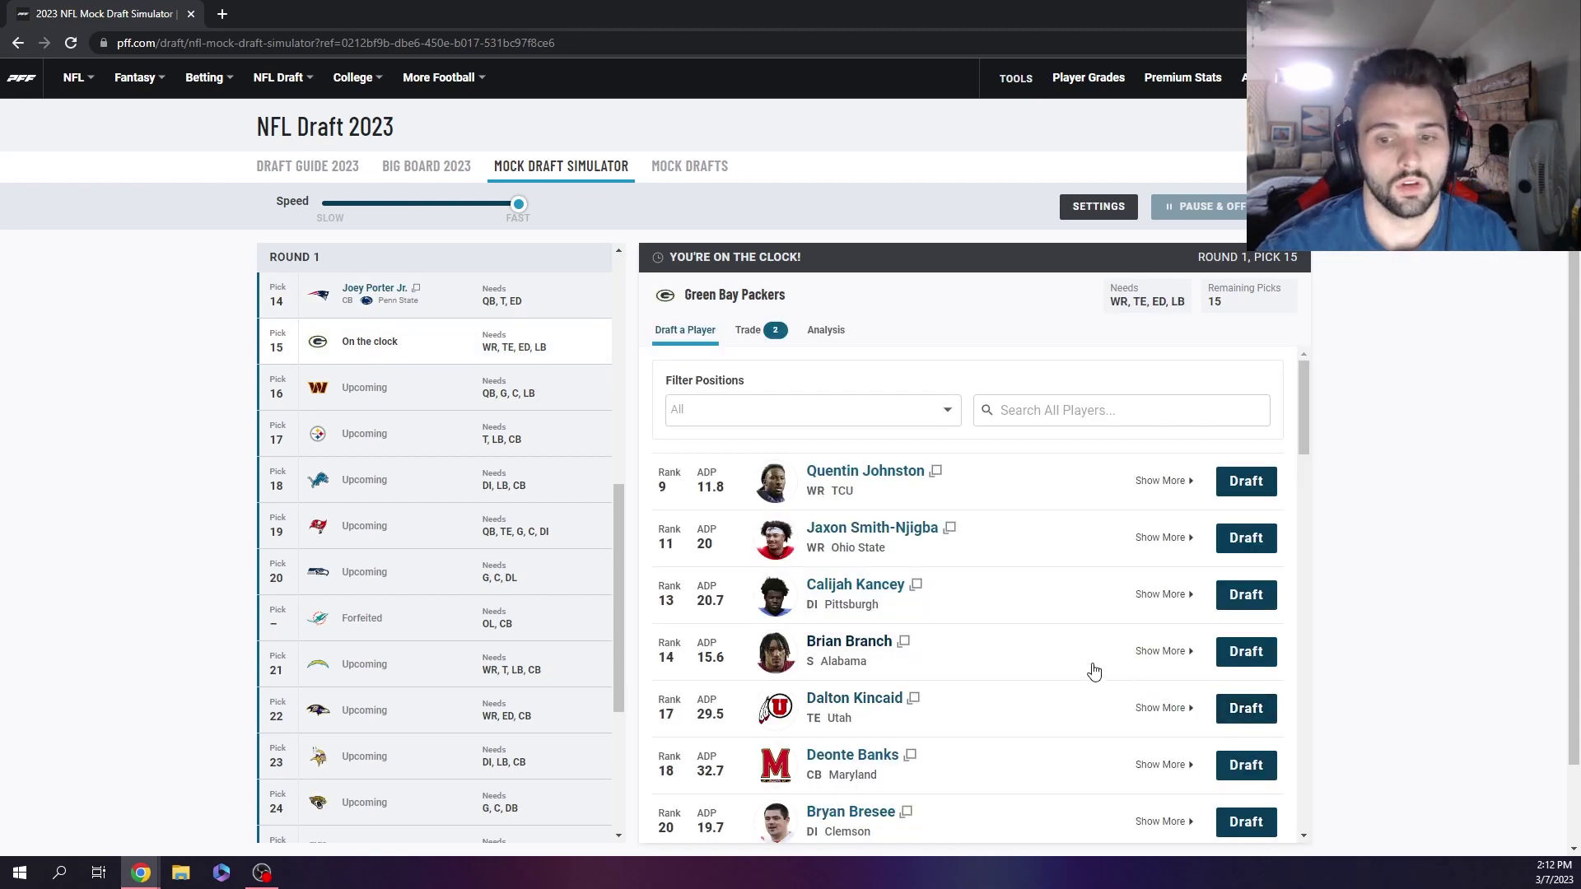
Look through the available players and draft tight end Dalton Kincaid for the Green Bay Packers at pick 15
{"action": "scroll", "coordinate": [980, 546], "scroll_direction": "down", "scroll_amount": 2}
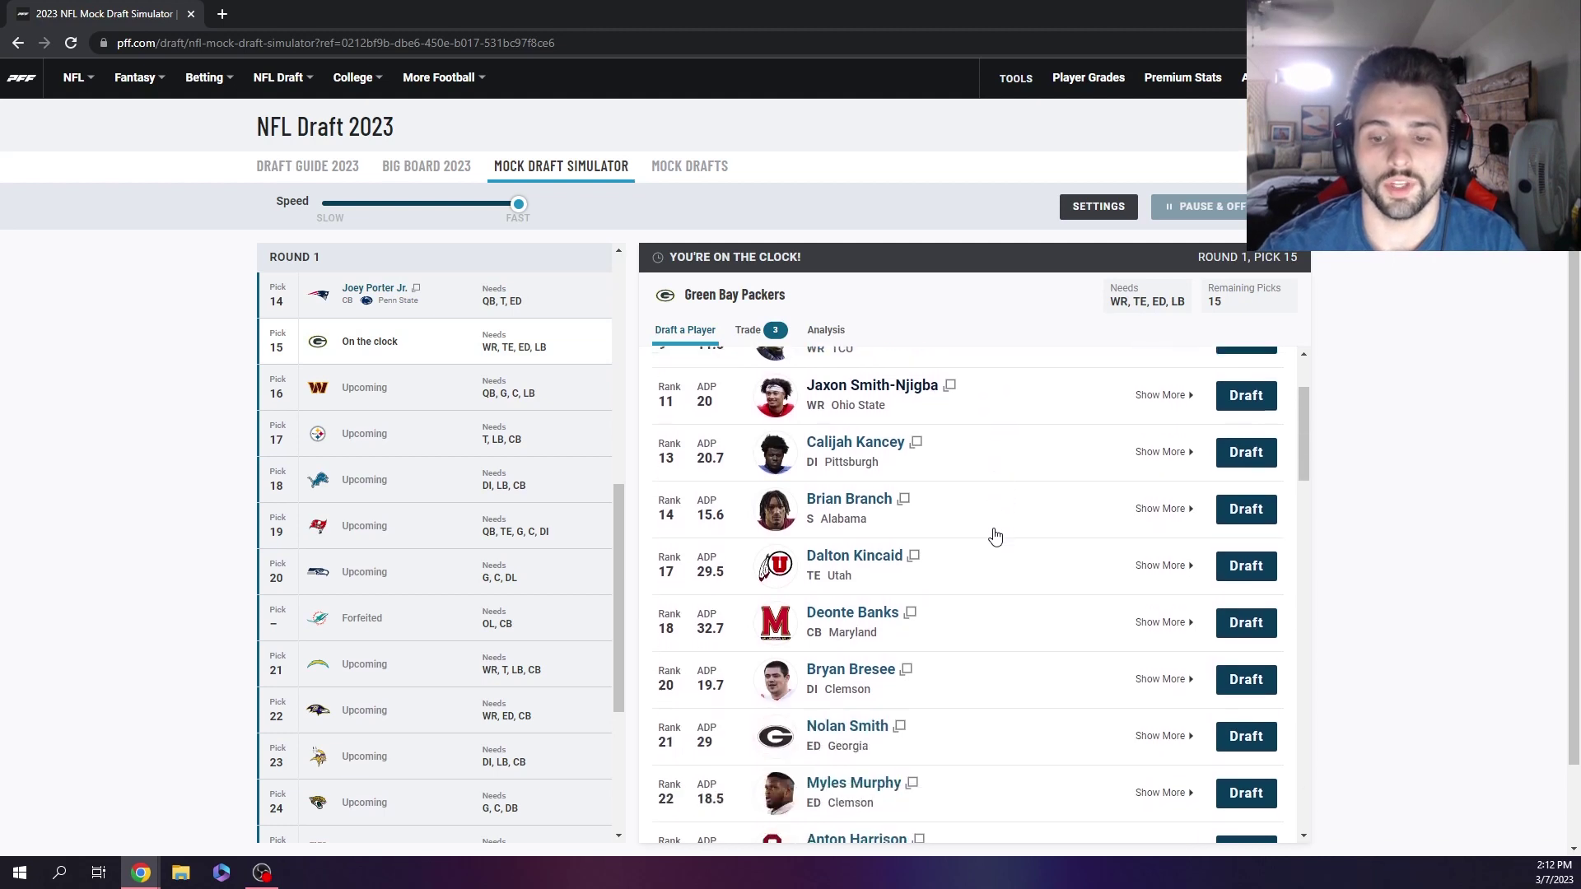
{"action": "scroll", "coordinate": [994, 536], "scroll_direction": "up", "scroll_amount": 1}
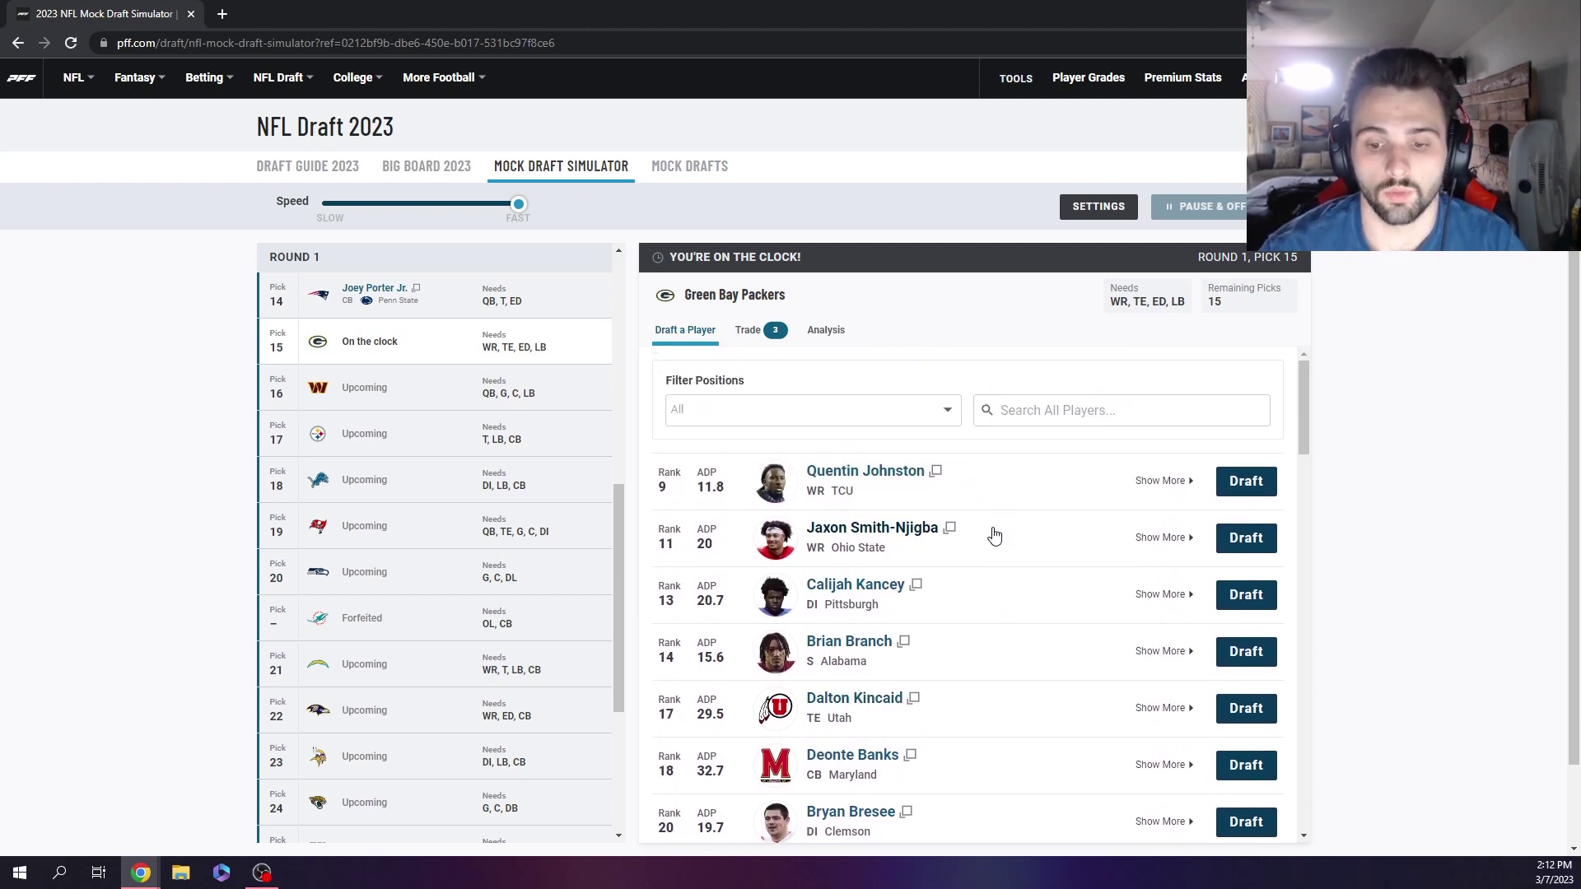
{"action": "scroll", "coordinate": [992, 536], "scroll_direction": "down", "scroll_amount": 3}
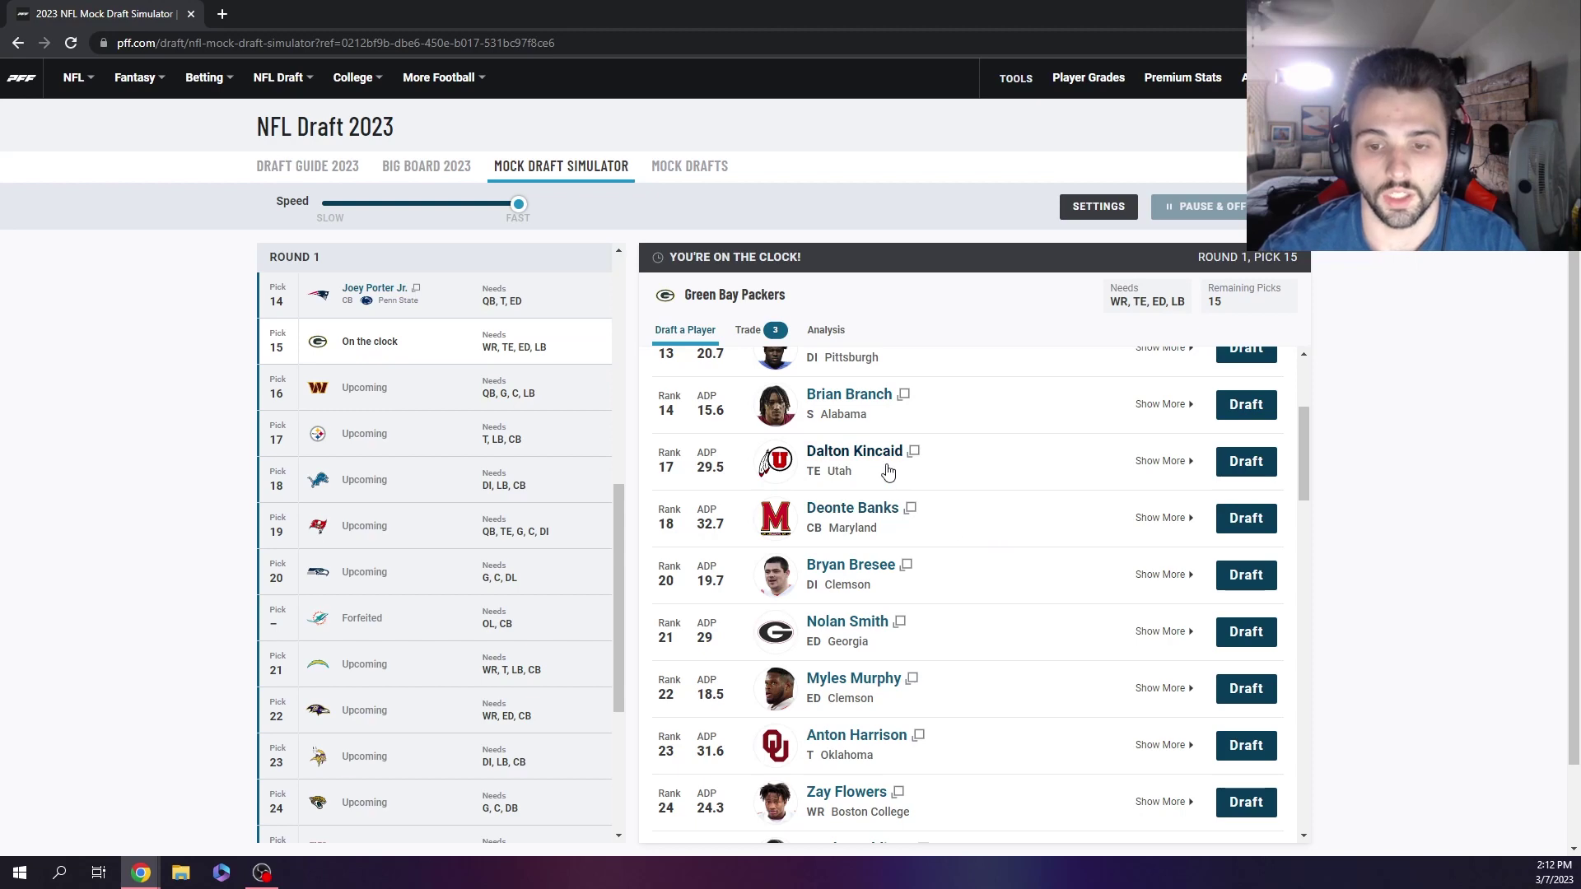
{"action": "scroll", "coordinate": [887, 471], "scroll_direction": "down", "scroll_amount": 7}
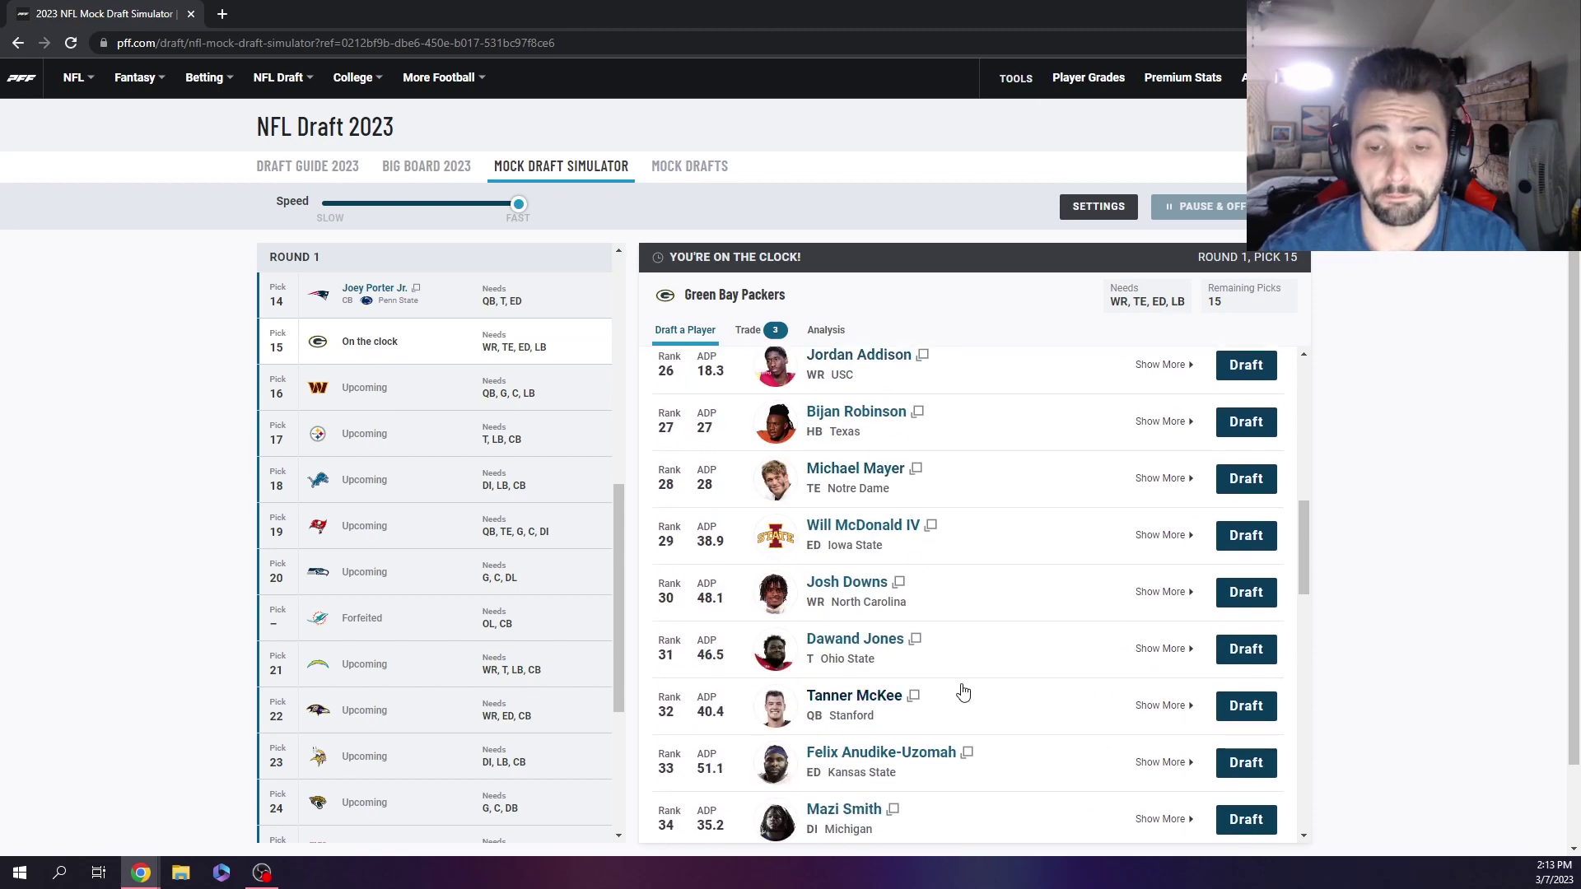
{"action": "scroll", "coordinate": [964, 690], "scroll_direction": "up", "scroll_amount": 4}
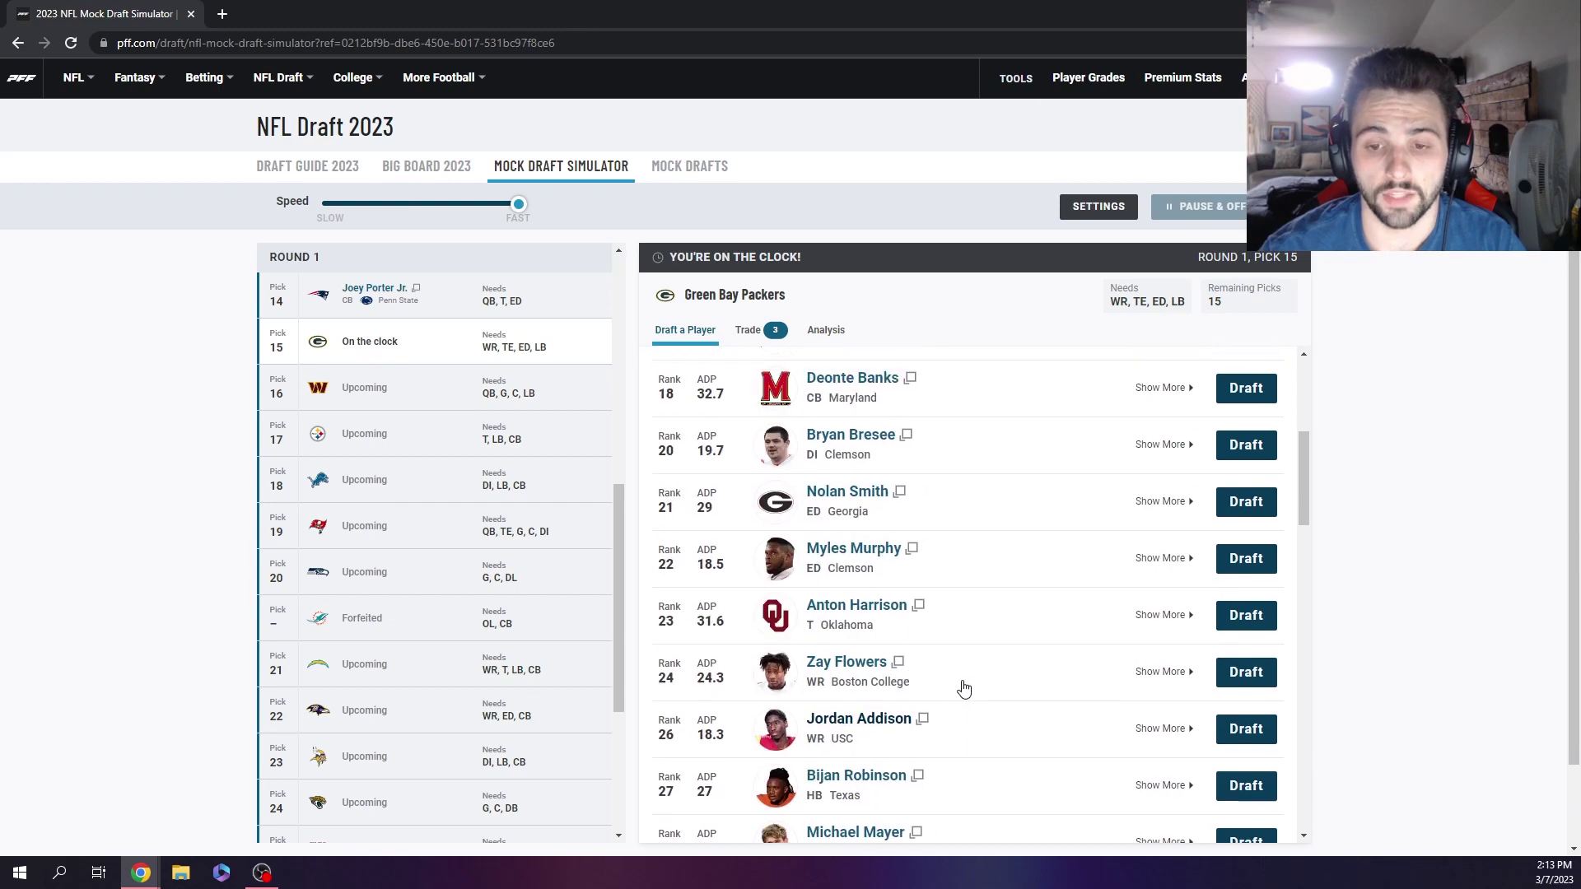
{"action": "scroll", "coordinate": [963, 689], "scroll_direction": "up", "scroll_amount": 4}
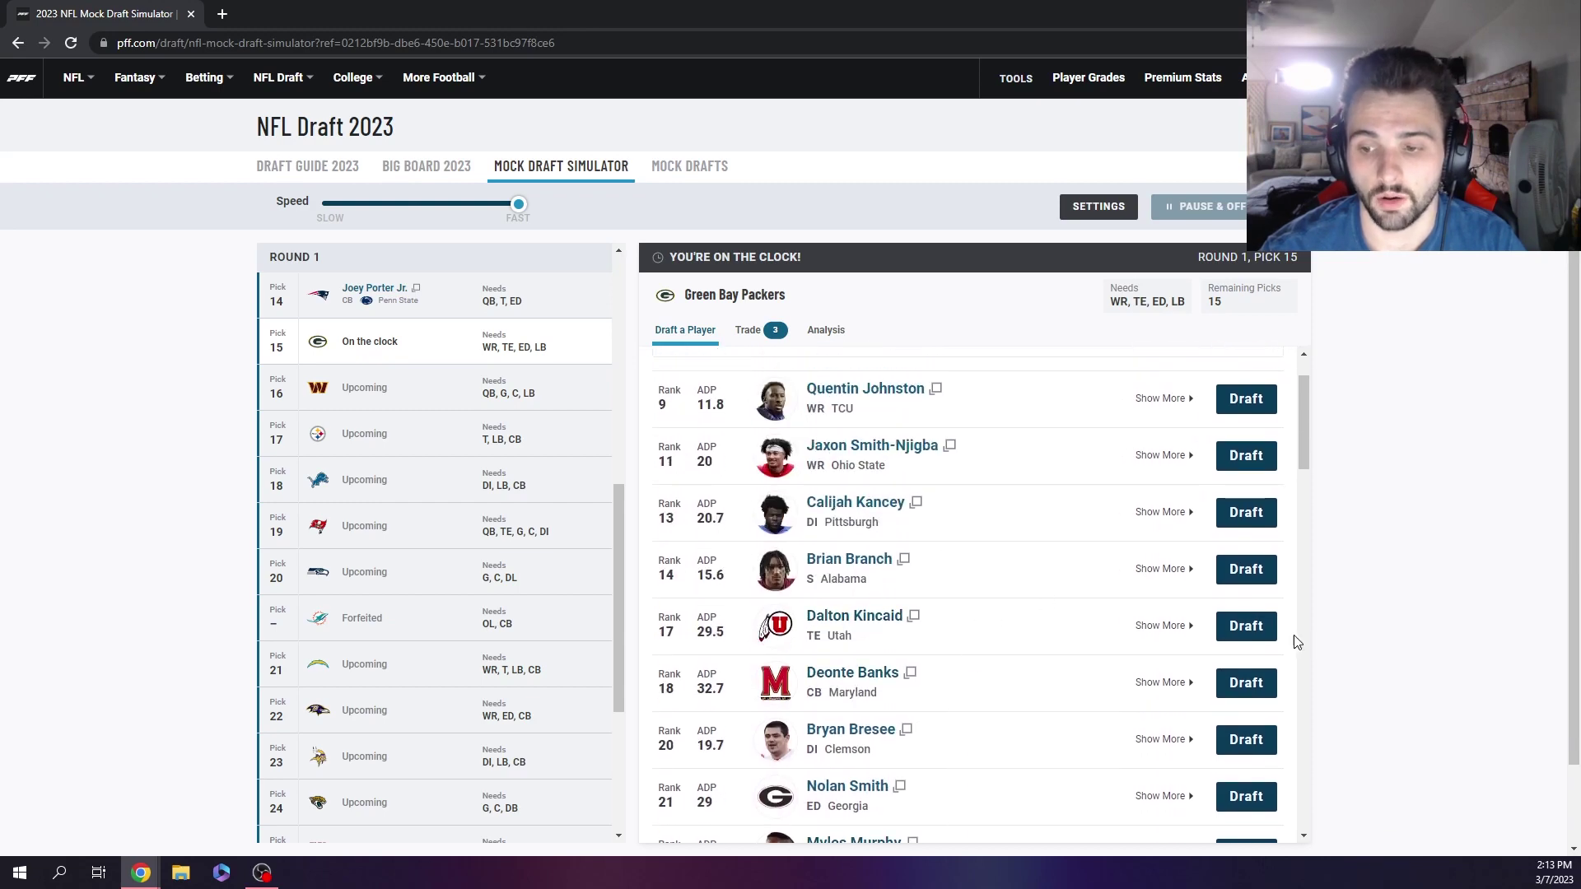
{"action": "left_click", "coordinate": [1240, 639]}
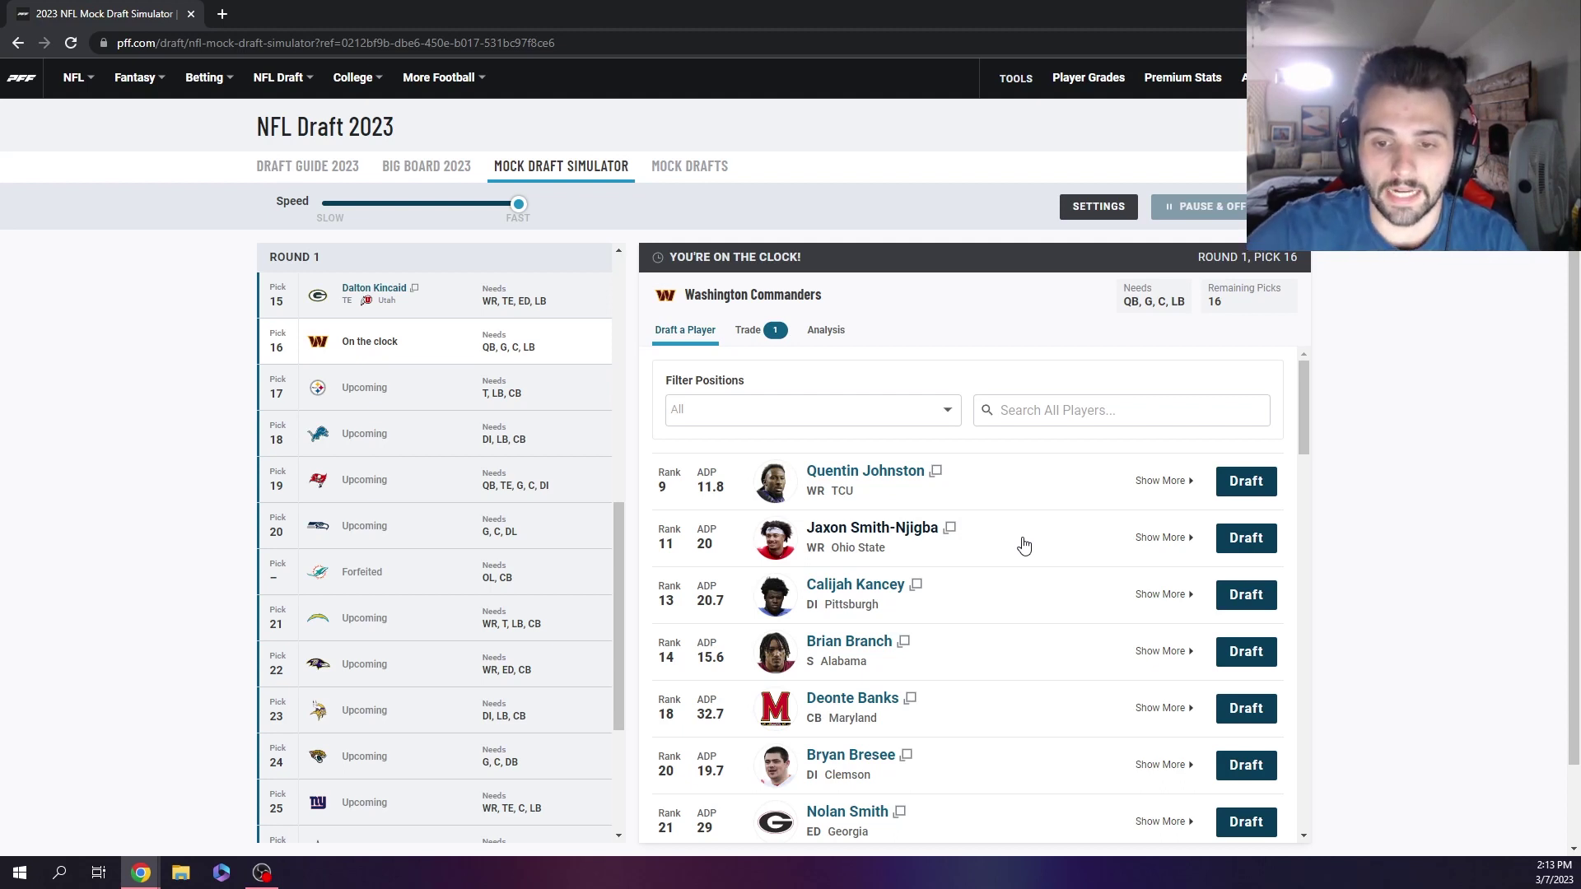
Compare the available players and draft cornerback Deonte Banks for the Washington Commanders at pick 16
{"action": "scroll", "coordinate": [1046, 576], "scroll_direction": "down", "scroll_amount": 3}
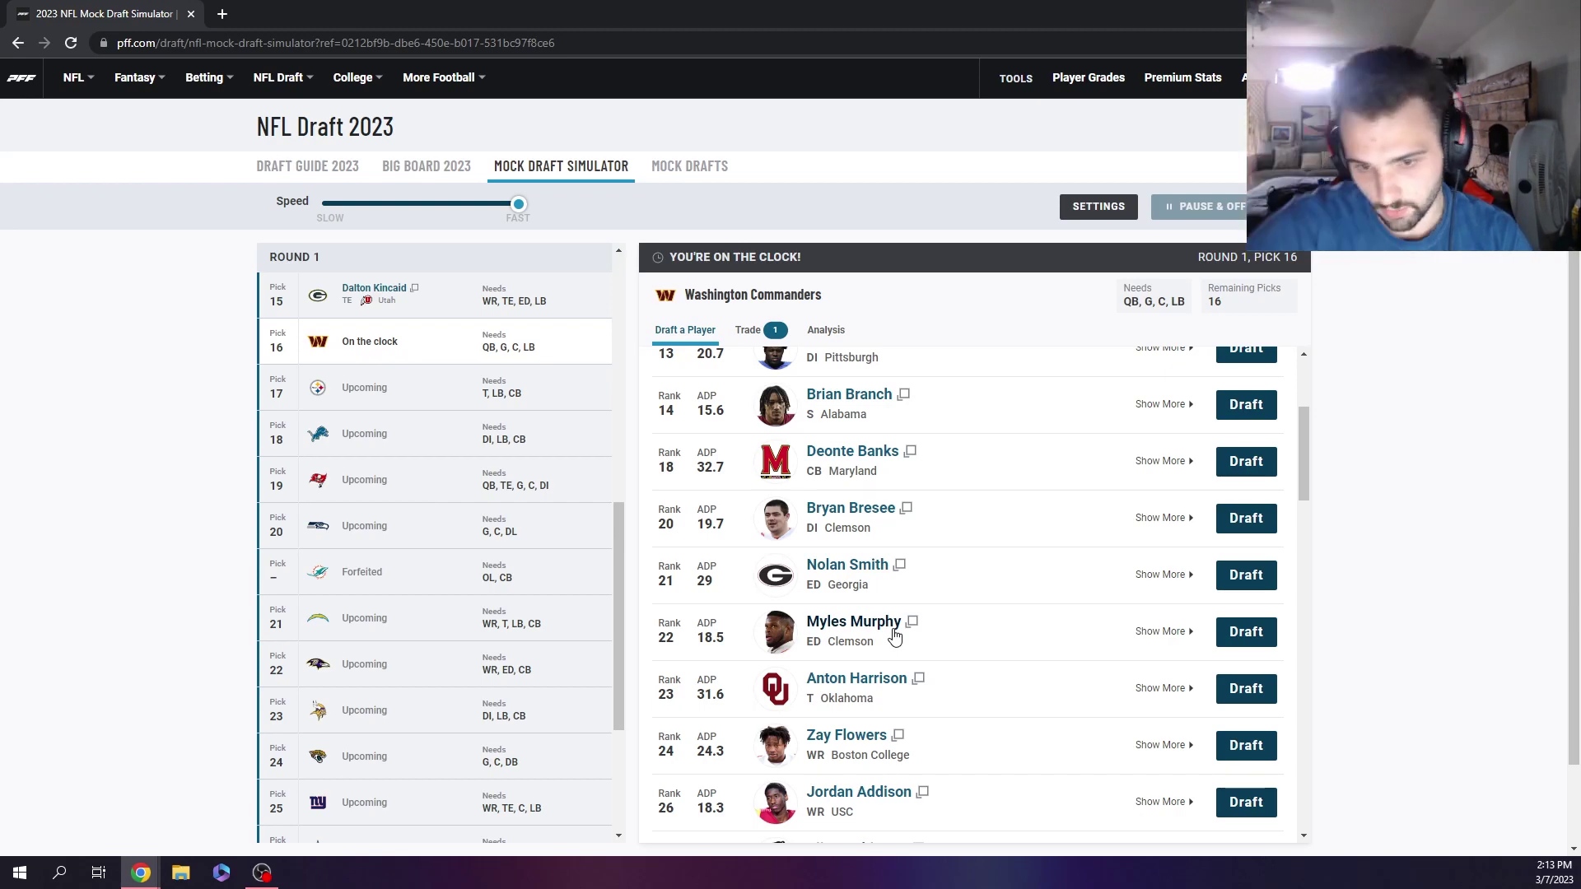
{"action": "scroll", "coordinate": [898, 630], "scroll_direction": "up", "scroll_amount": 3}
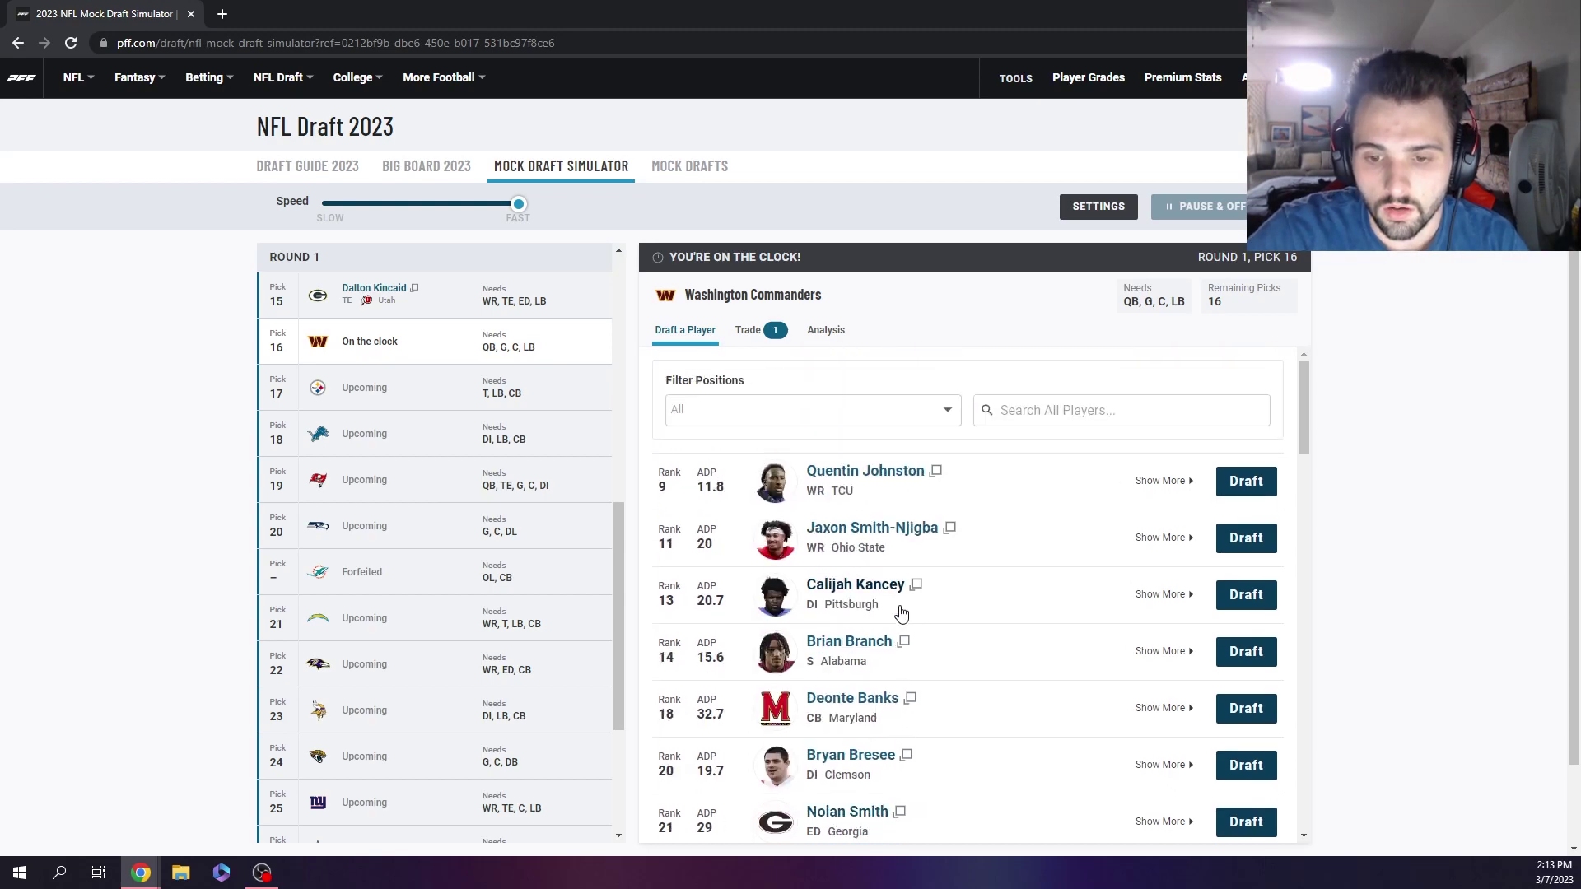
{"action": "scroll", "coordinate": [1060, 593], "scroll_direction": "down", "scroll_amount": 6}
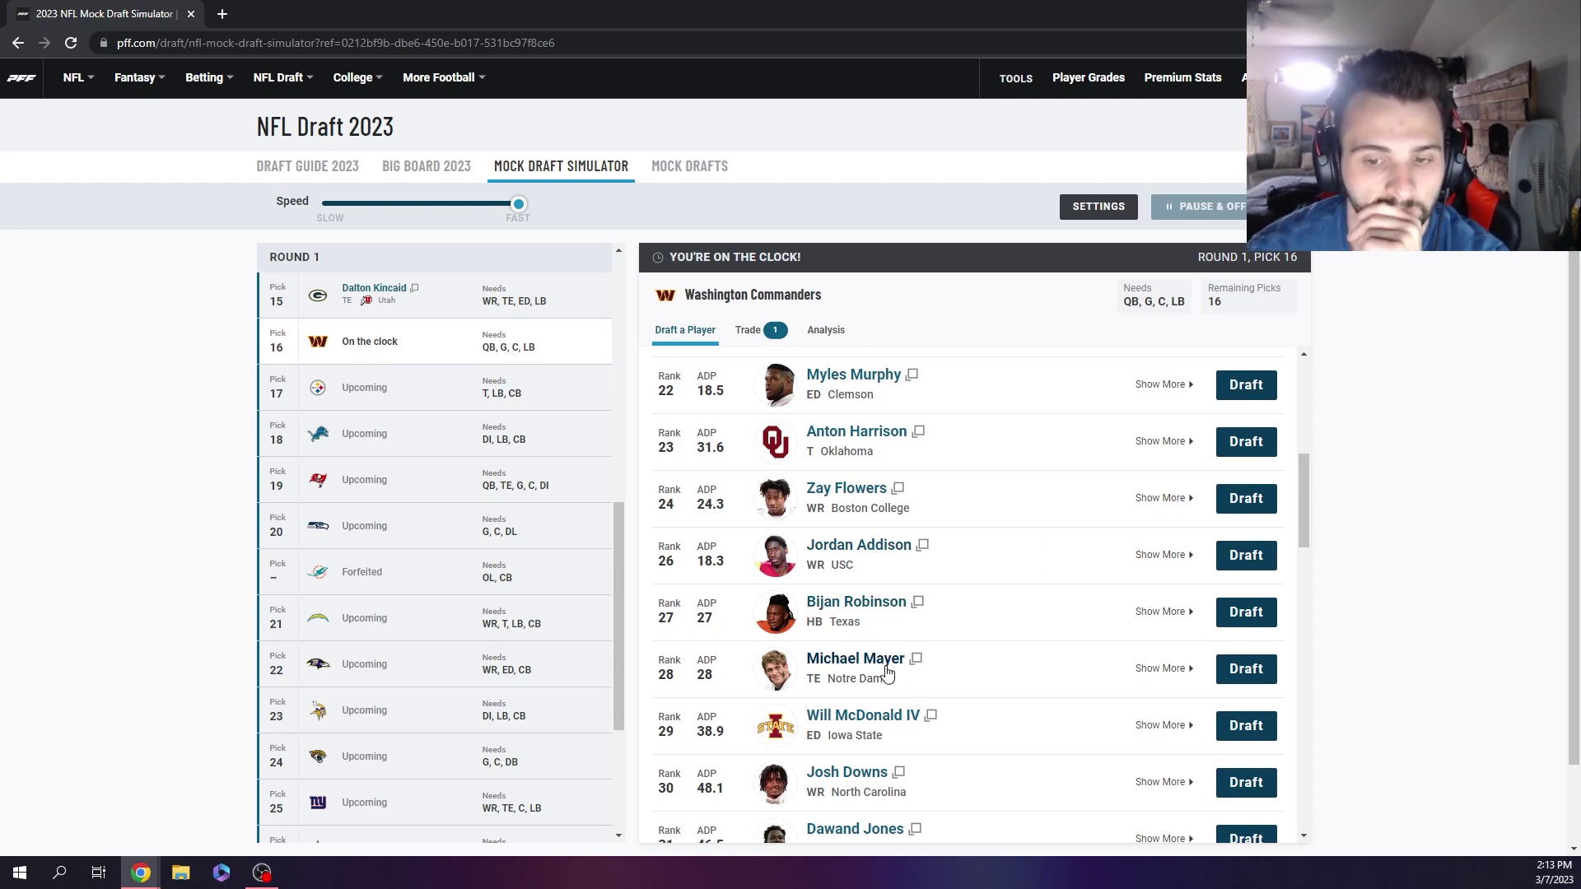
{"action": "scroll", "coordinate": [897, 671], "scroll_direction": "up", "scroll_amount": 3}
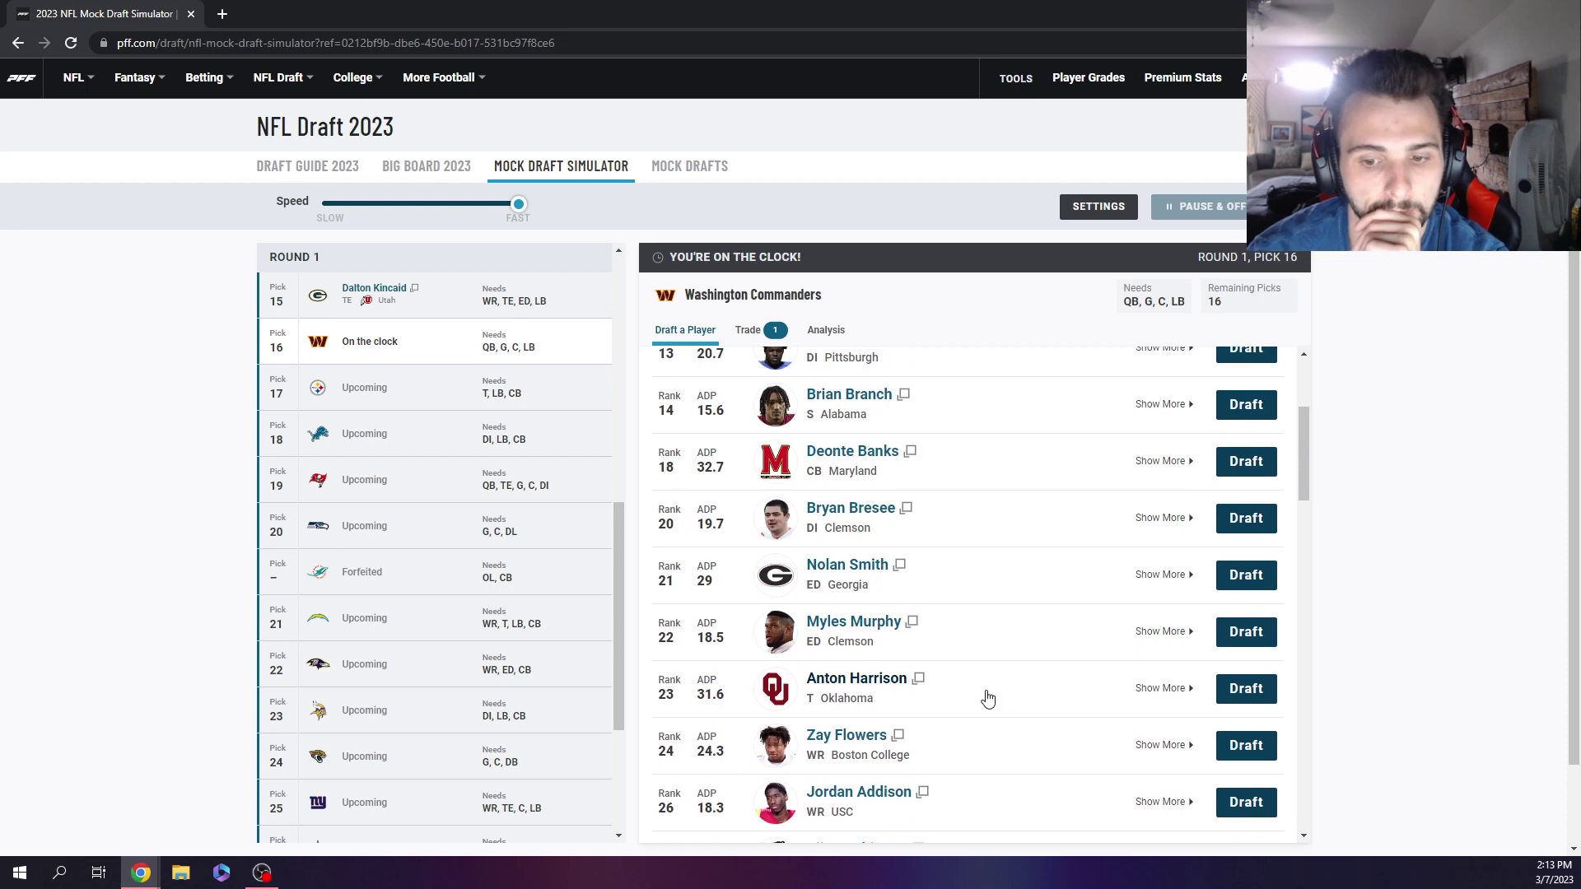
{"action": "scroll", "coordinate": [988, 698], "scroll_direction": "up", "scroll_amount": 2}
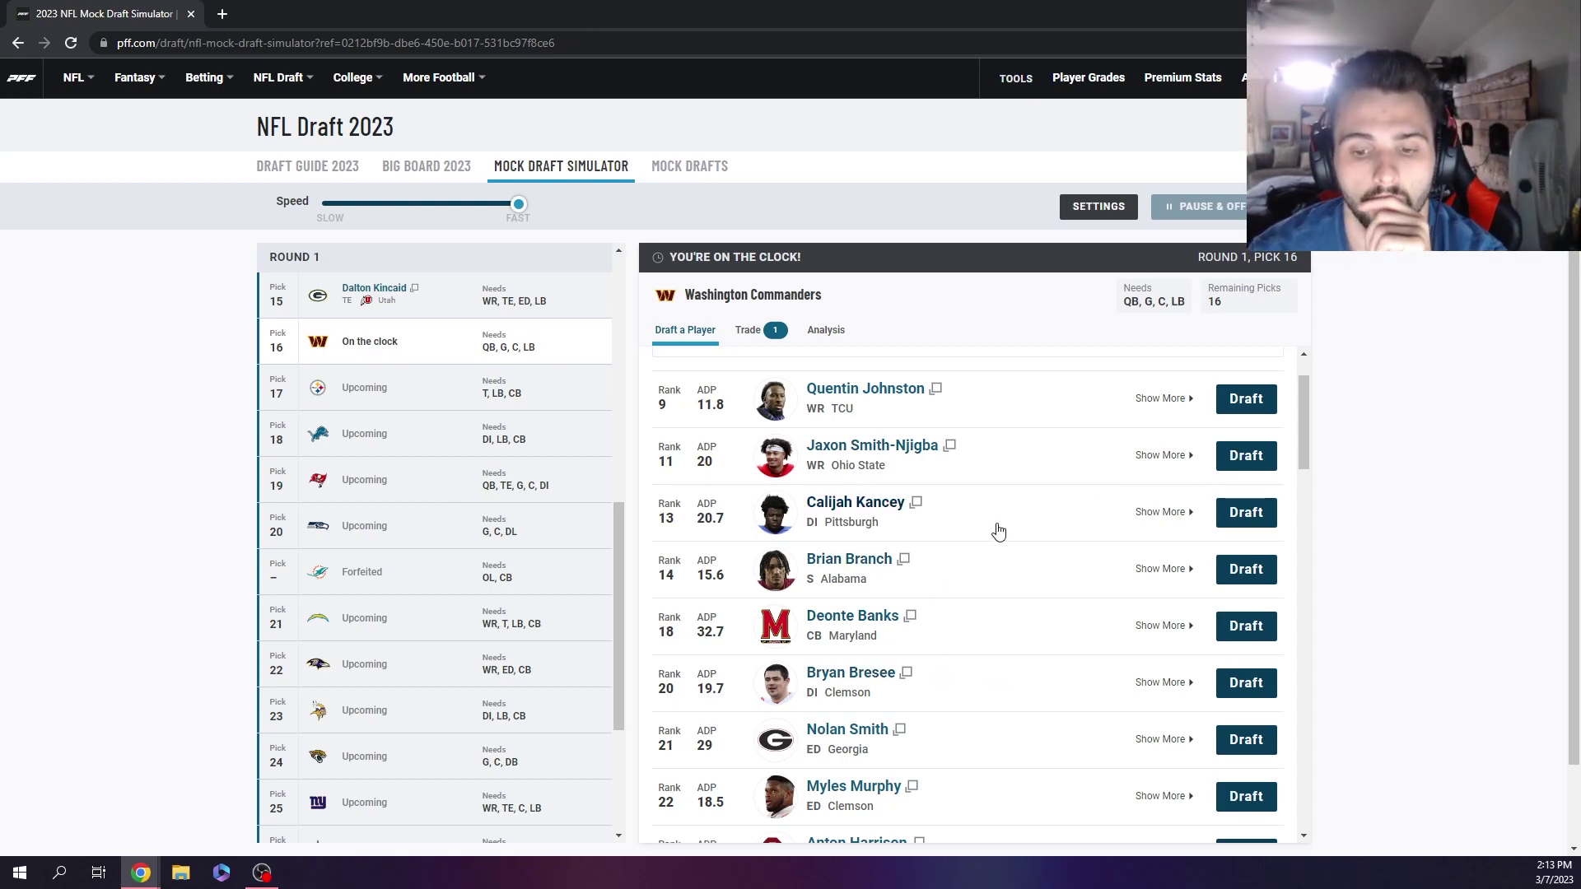
{"action": "scroll", "coordinate": [1021, 518], "scroll_direction": "down", "scroll_amount": 5}
{"action": "scroll", "coordinate": [1025, 517], "scroll_direction": "down", "scroll_amount": 3}
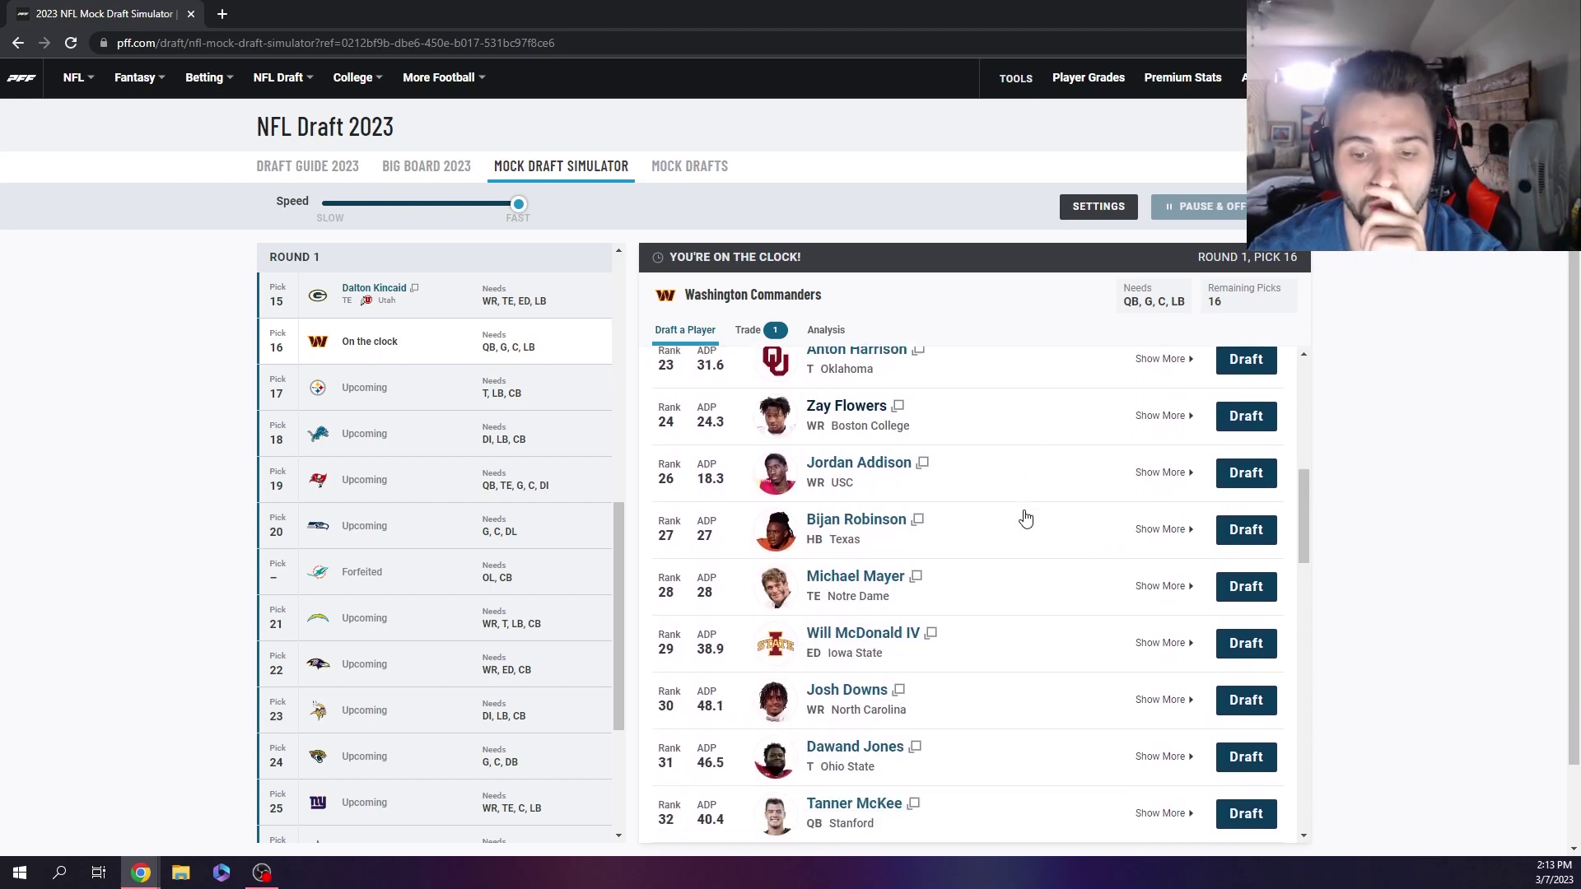
{"action": "scroll", "coordinate": [1025, 517], "scroll_direction": "down", "scroll_amount": 1}
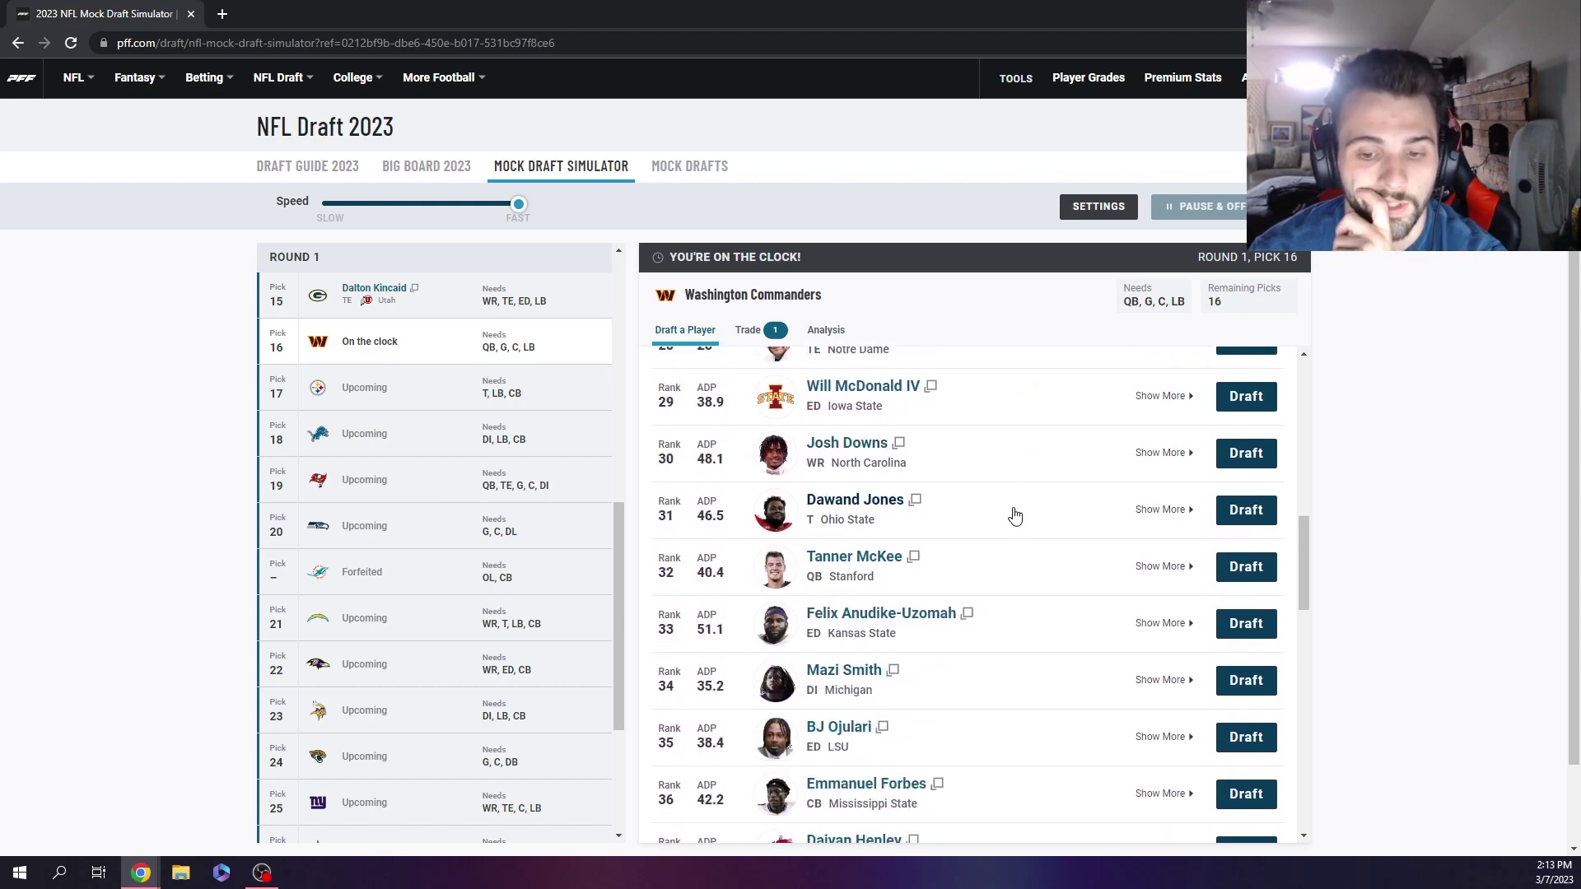
{"action": "scroll", "coordinate": [1012, 516], "scroll_direction": "up", "scroll_amount": 10}
{"action": "scroll", "coordinate": [1012, 515], "scroll_direction": "up", "scroll_amount": 1}
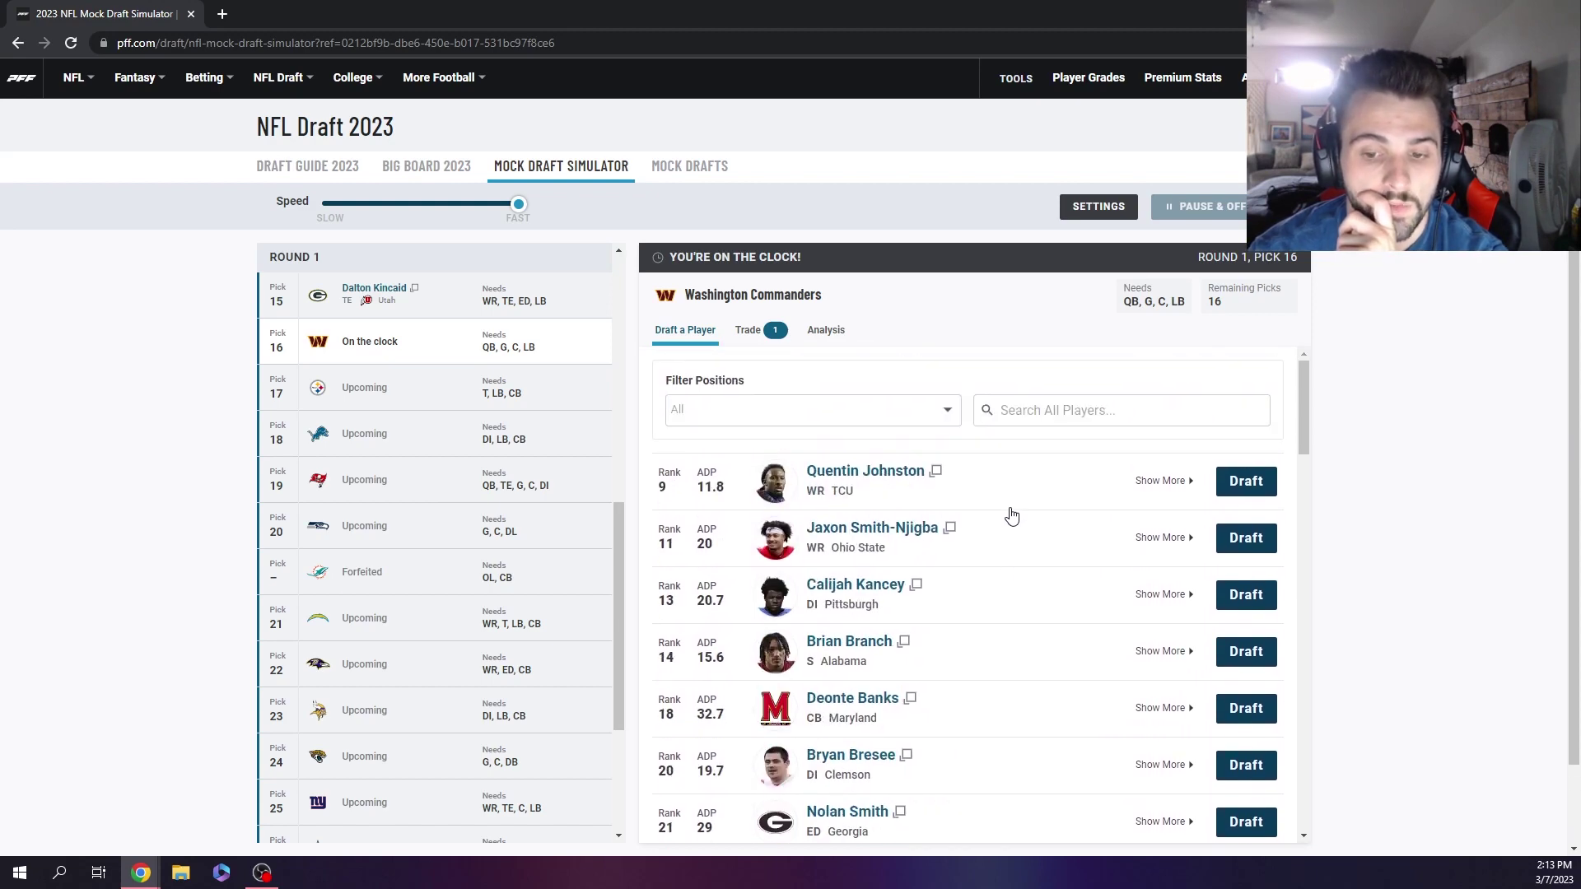
{"action": "left_click", "coordinate": [1265, 718]}
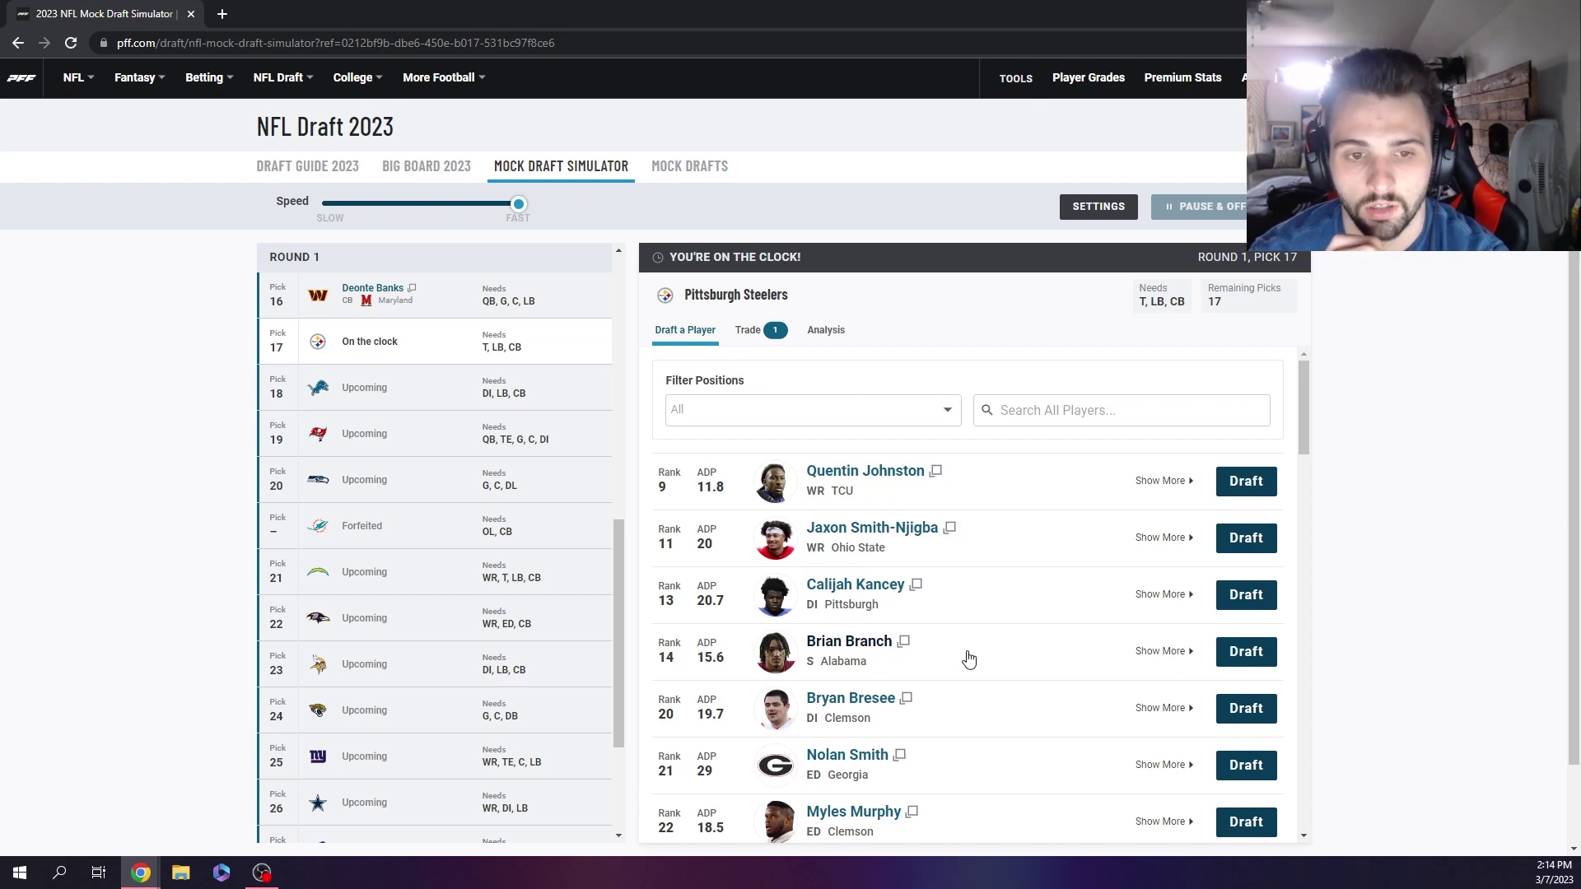
Look further down the available players and draft tackle Dawand Jones for the Pittsburgh Steelers at pick 17
{"action": "scroll", "coordinate": [968, 659], "scroll_direction": "down", "scroll_amount": 4}
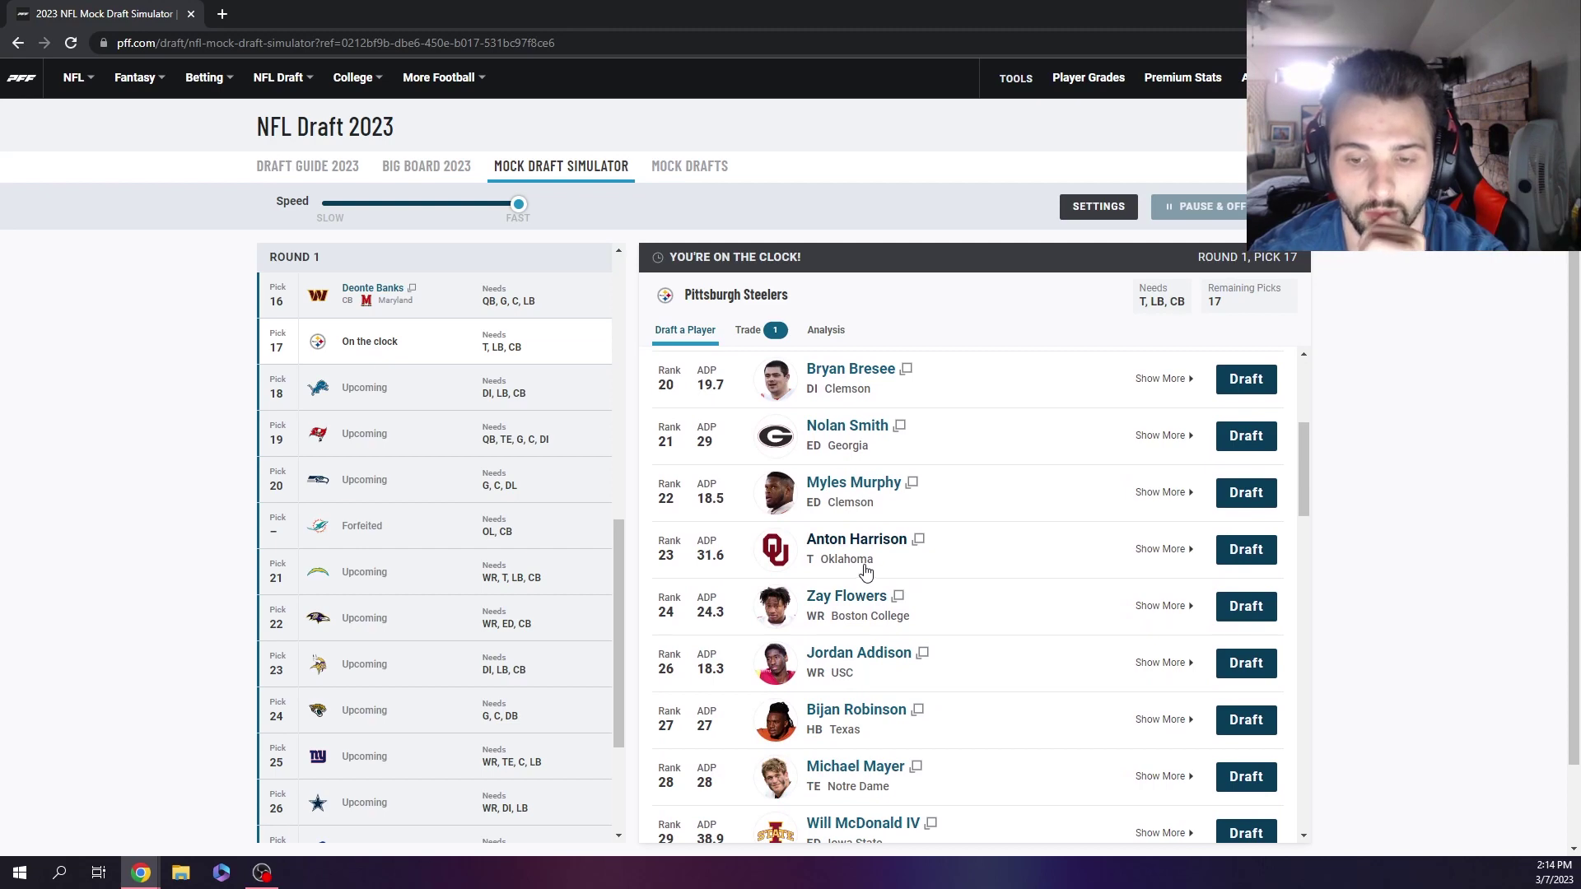
{"action": "scroll", "coordinate": [865, 573], "scroll_direction": "down", "scroll_amount": 4}
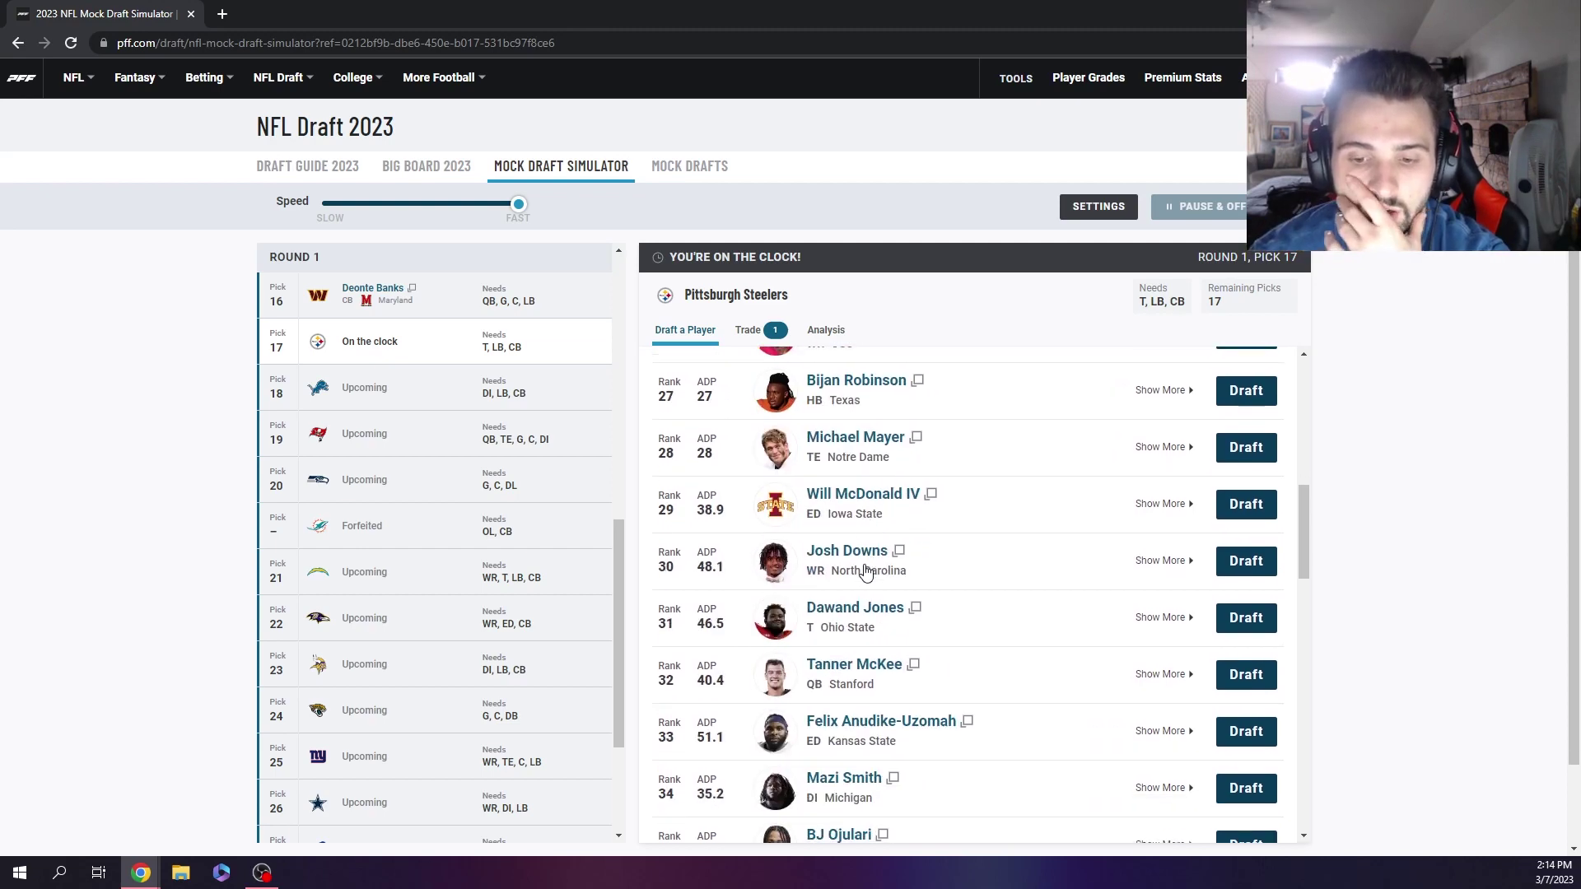
{"action": "scroll", "coordinate": [864, 572], "scroll_direction": "down", "scroll_amount": 4}
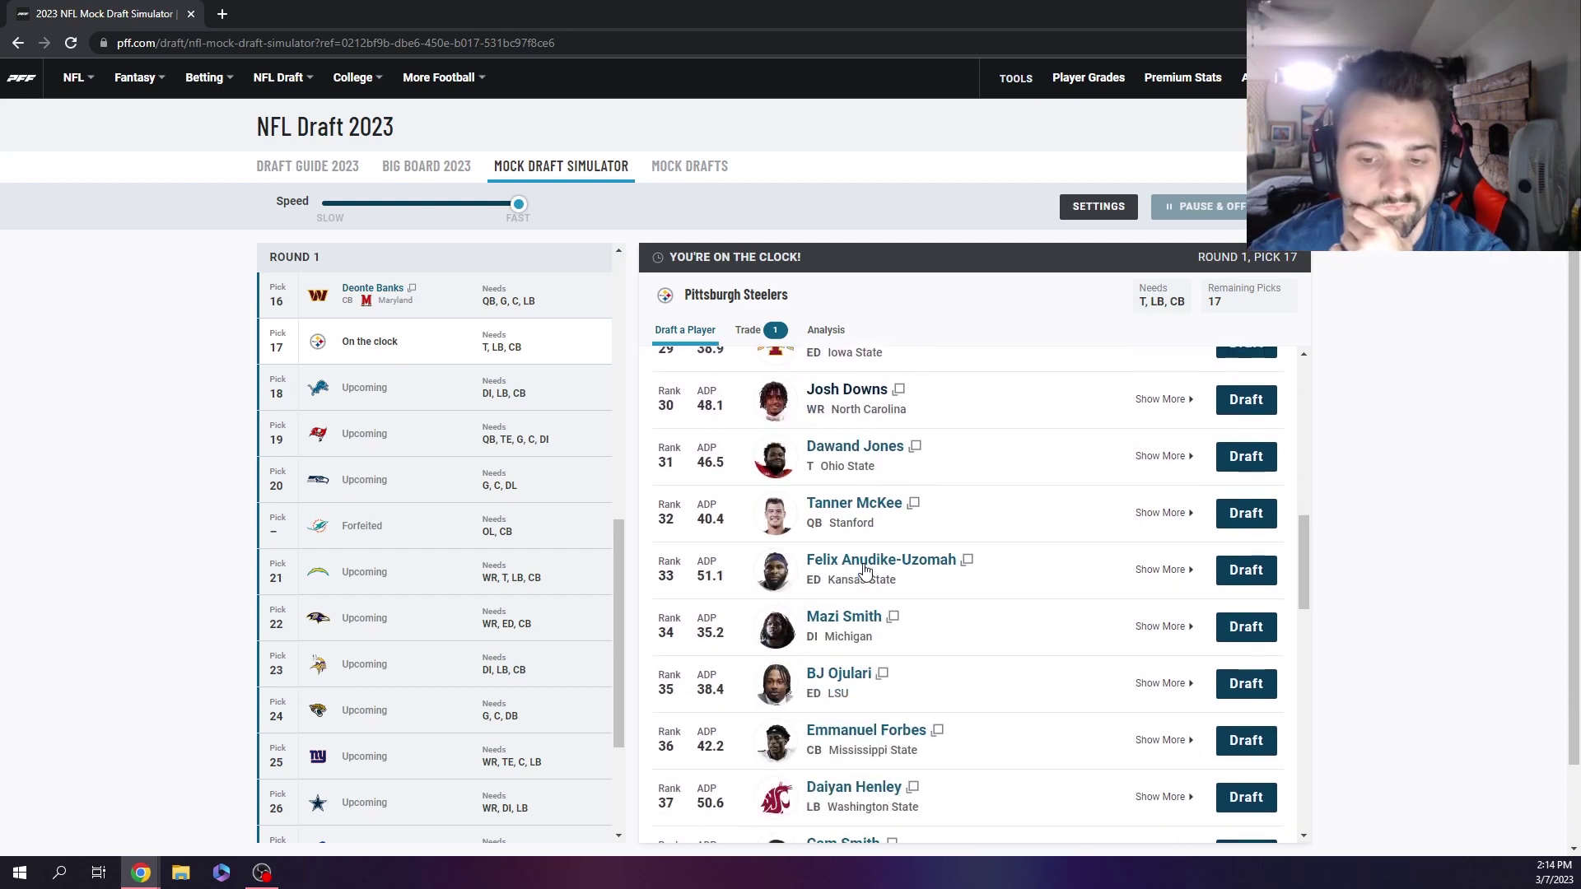
{"action": "scroll", "coordinate": [951, 683], "scroll_direction": "down", "scroll_amount": 1}
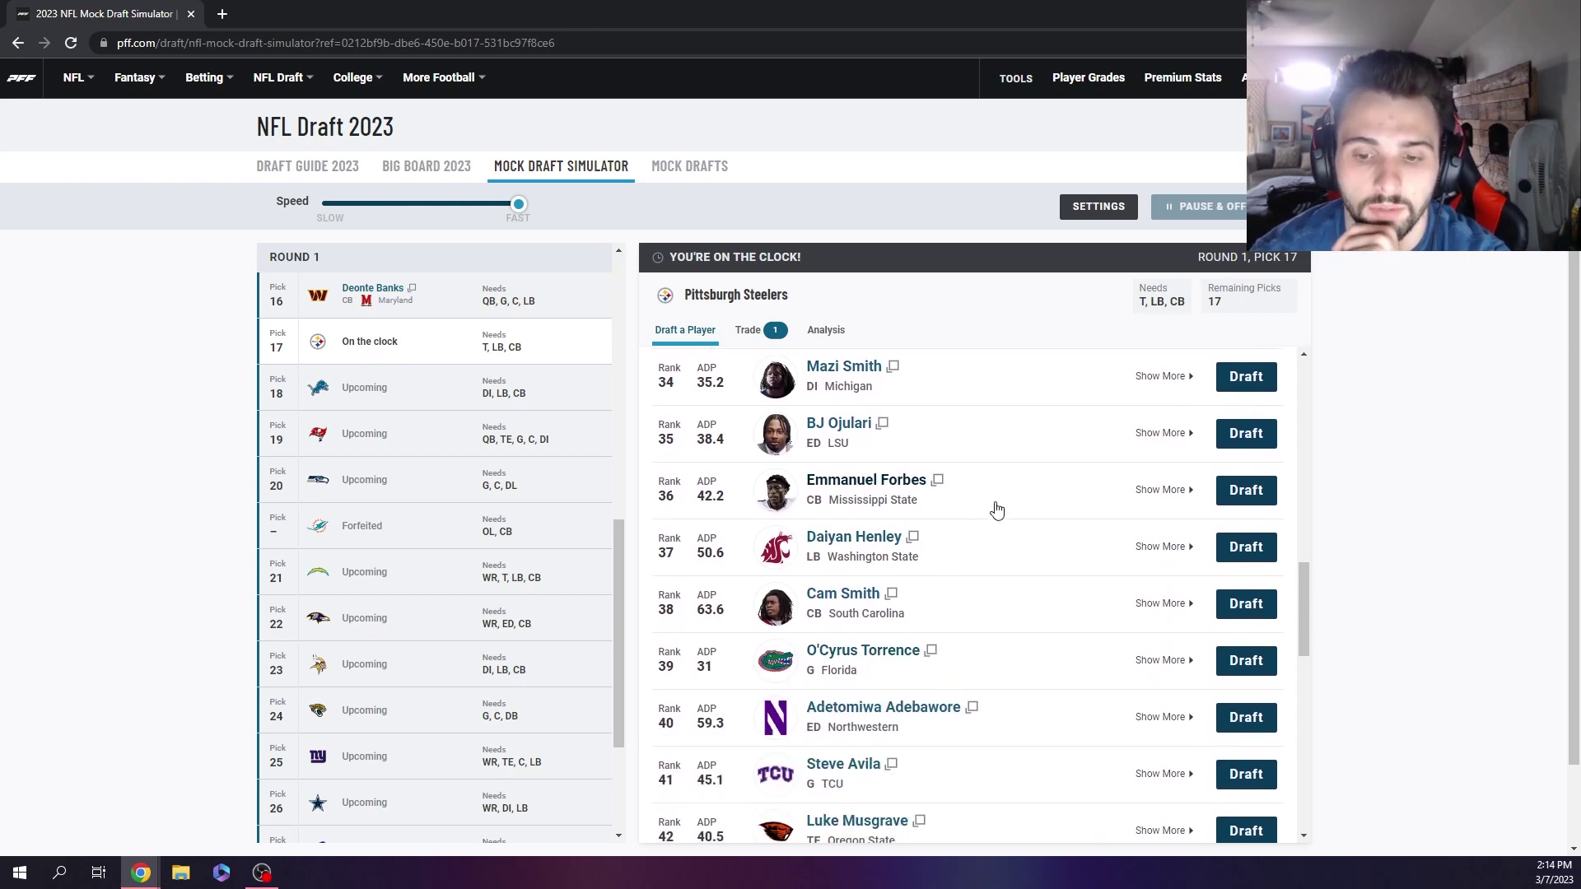
{"action": "scroll", "coordinate": [996, 511], "scroll_direction": "up", "scroll_amount": 4}
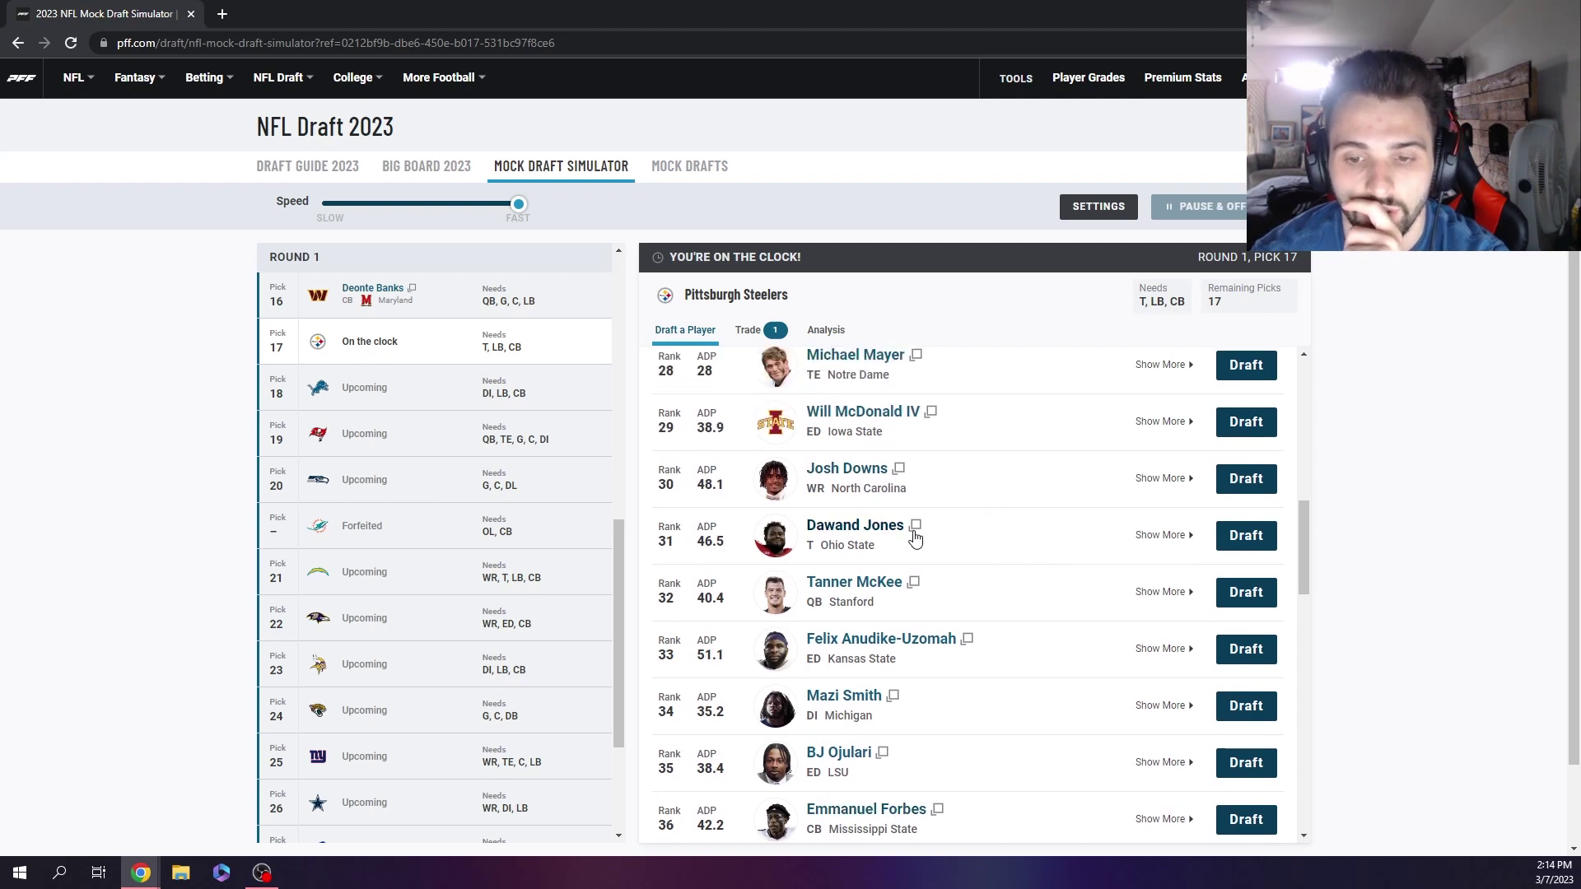
{"action": "scroll", "coordinate": [912, 537], "scroll_direction": "down", "scroll_amount": 2}
{"action": "scroll", "coordinate": [947, 536], "scroll_direction": "up", "scroll_amount": 2}
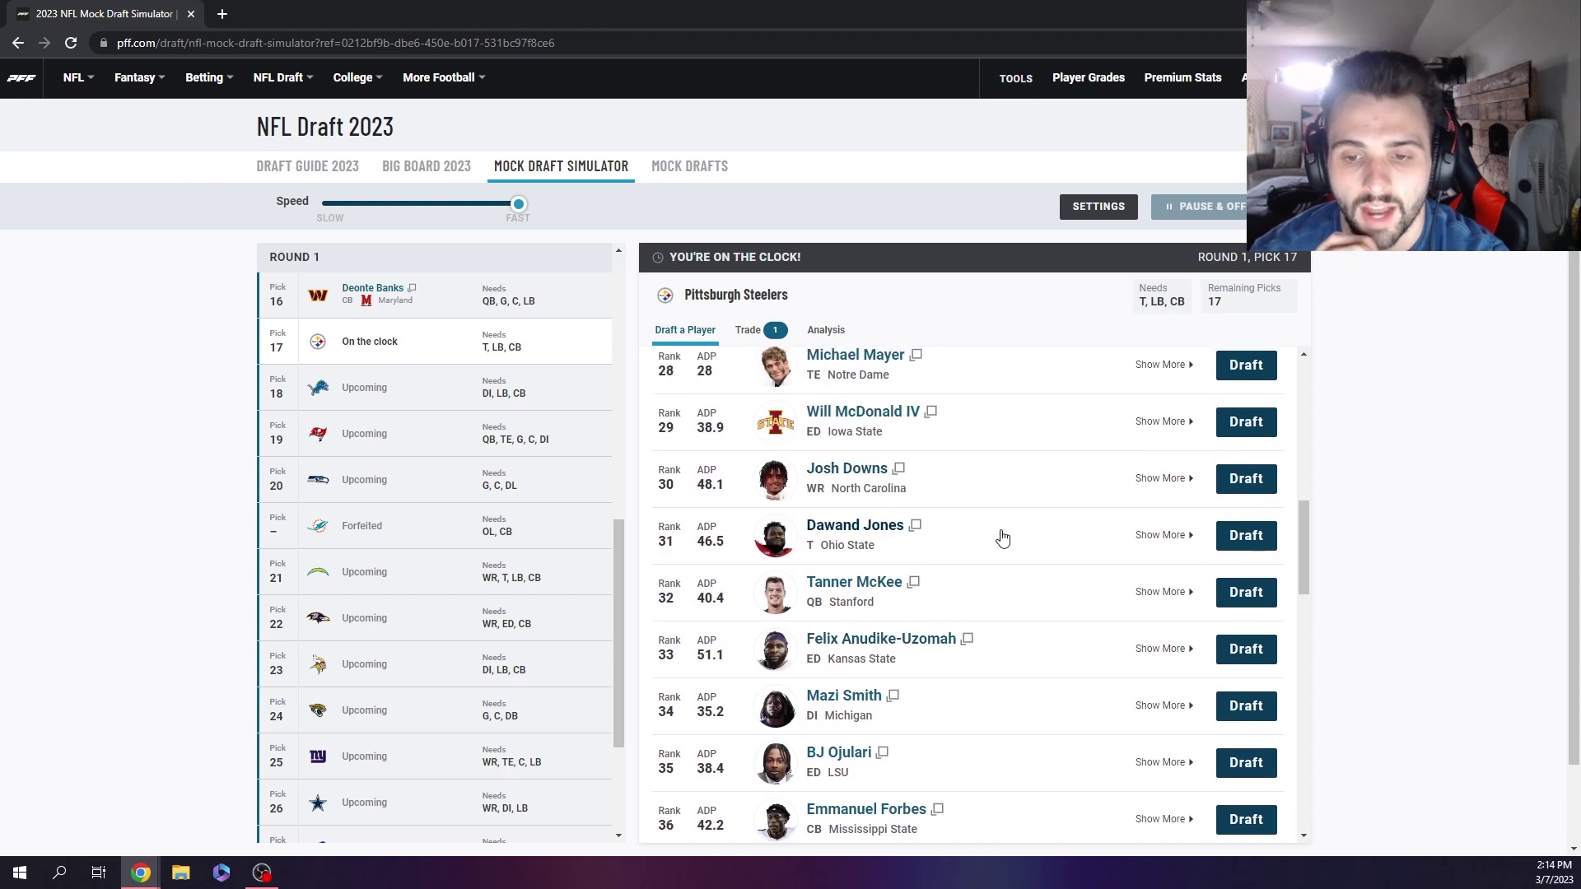
{"action": "left_click", "coordinate": [1260, 543]}
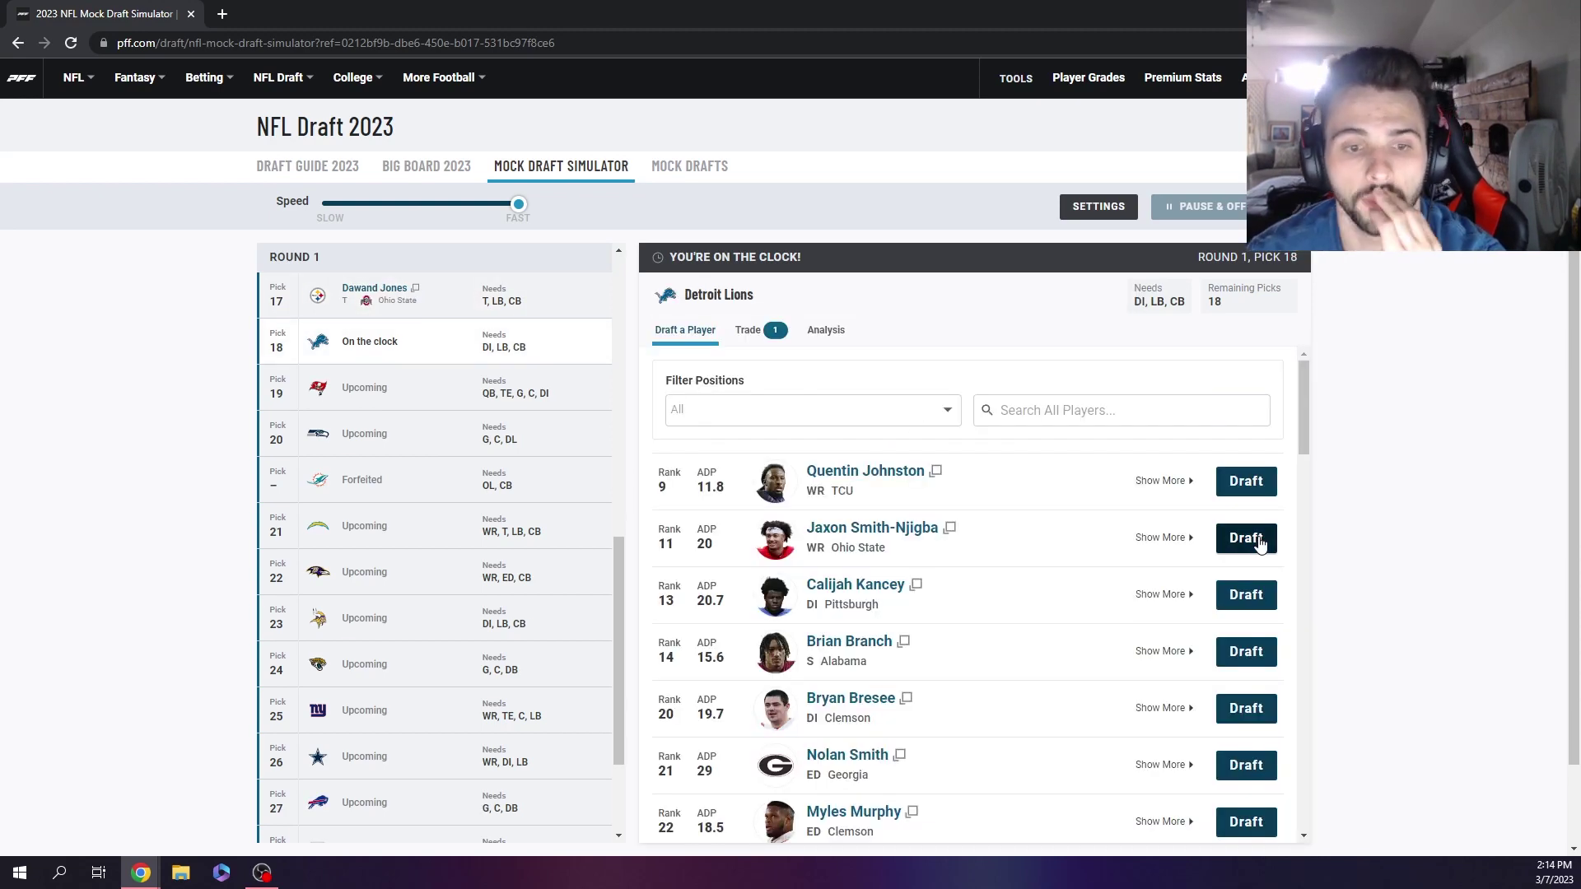
Review the earlier first-round picks and draft edge rusher Myles Murphy for the Detroit Lions at pick 18
{"action": "scroll", "coordinate": [367, 487], "scroll_direction": "up", "scroll_amount": 6}
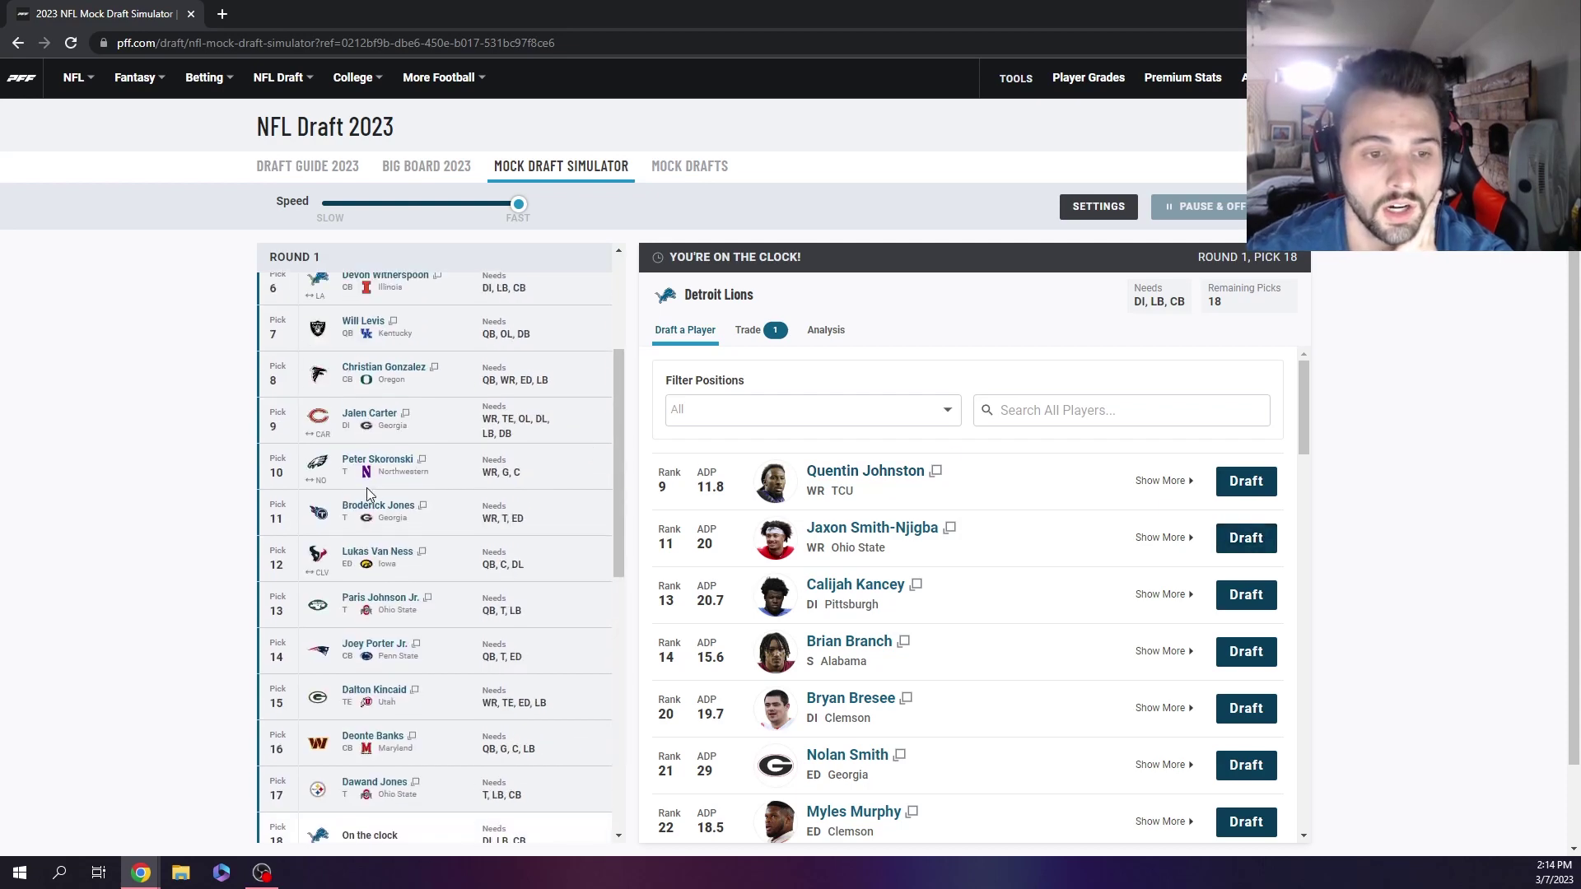
{"action": "scroll", "coordinate": [367, 492], "scroll_direction": "up", "scroll_amount": 1}
{"action": "scroll", "coordinate": [438, 426], "scroll_direction": "down", "scroll_amount": 6}
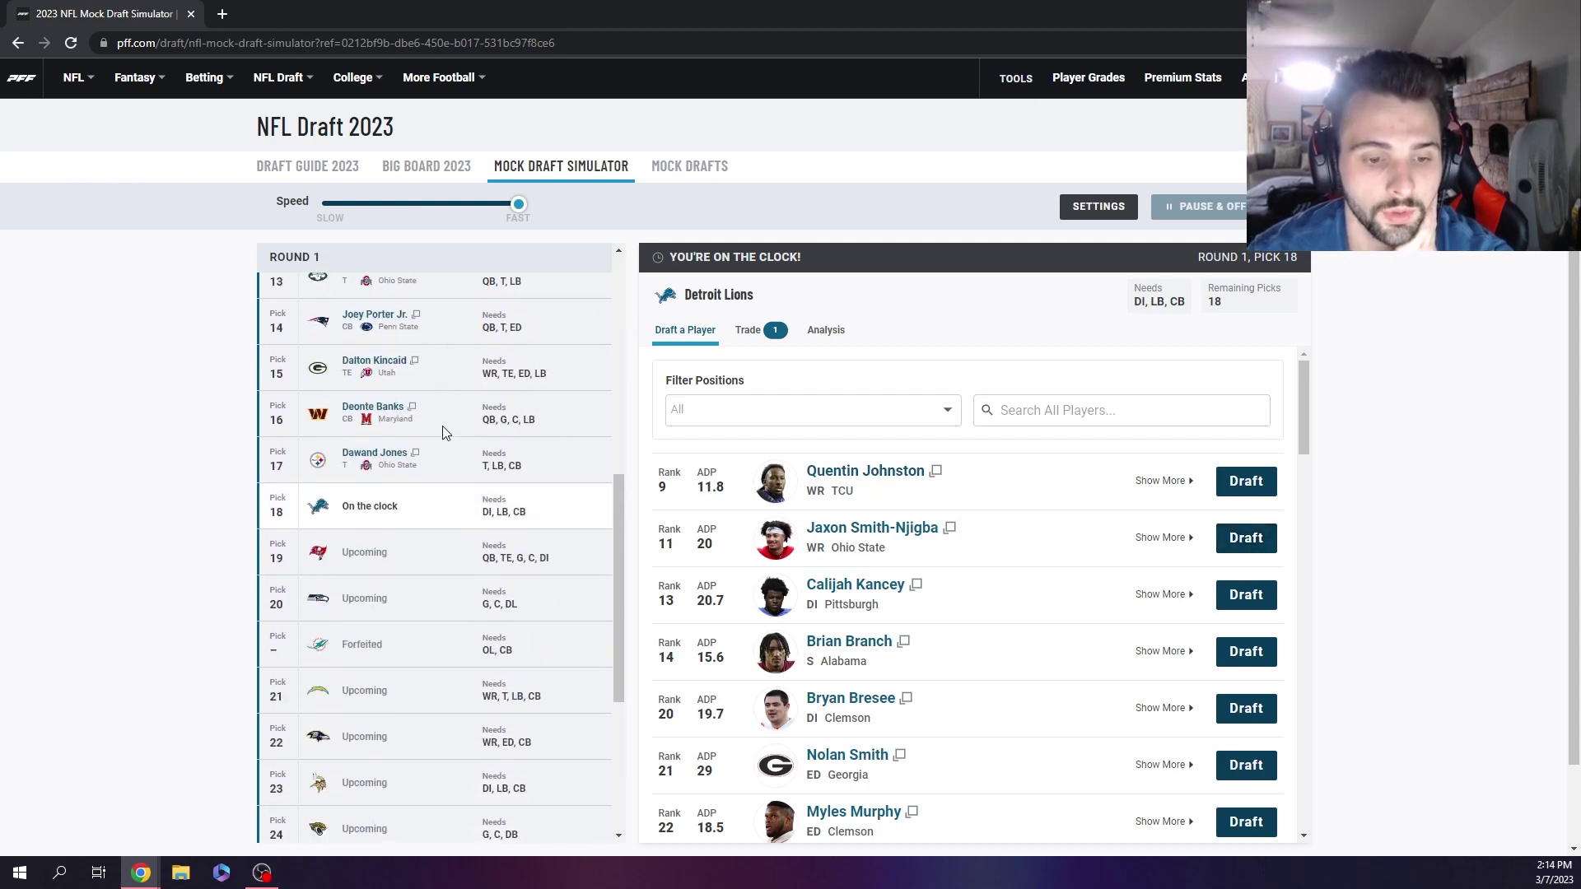
{"action": "scroll", "coordinate": [928, 601], "scroll_direction": "down", "scroll_amount": 2}
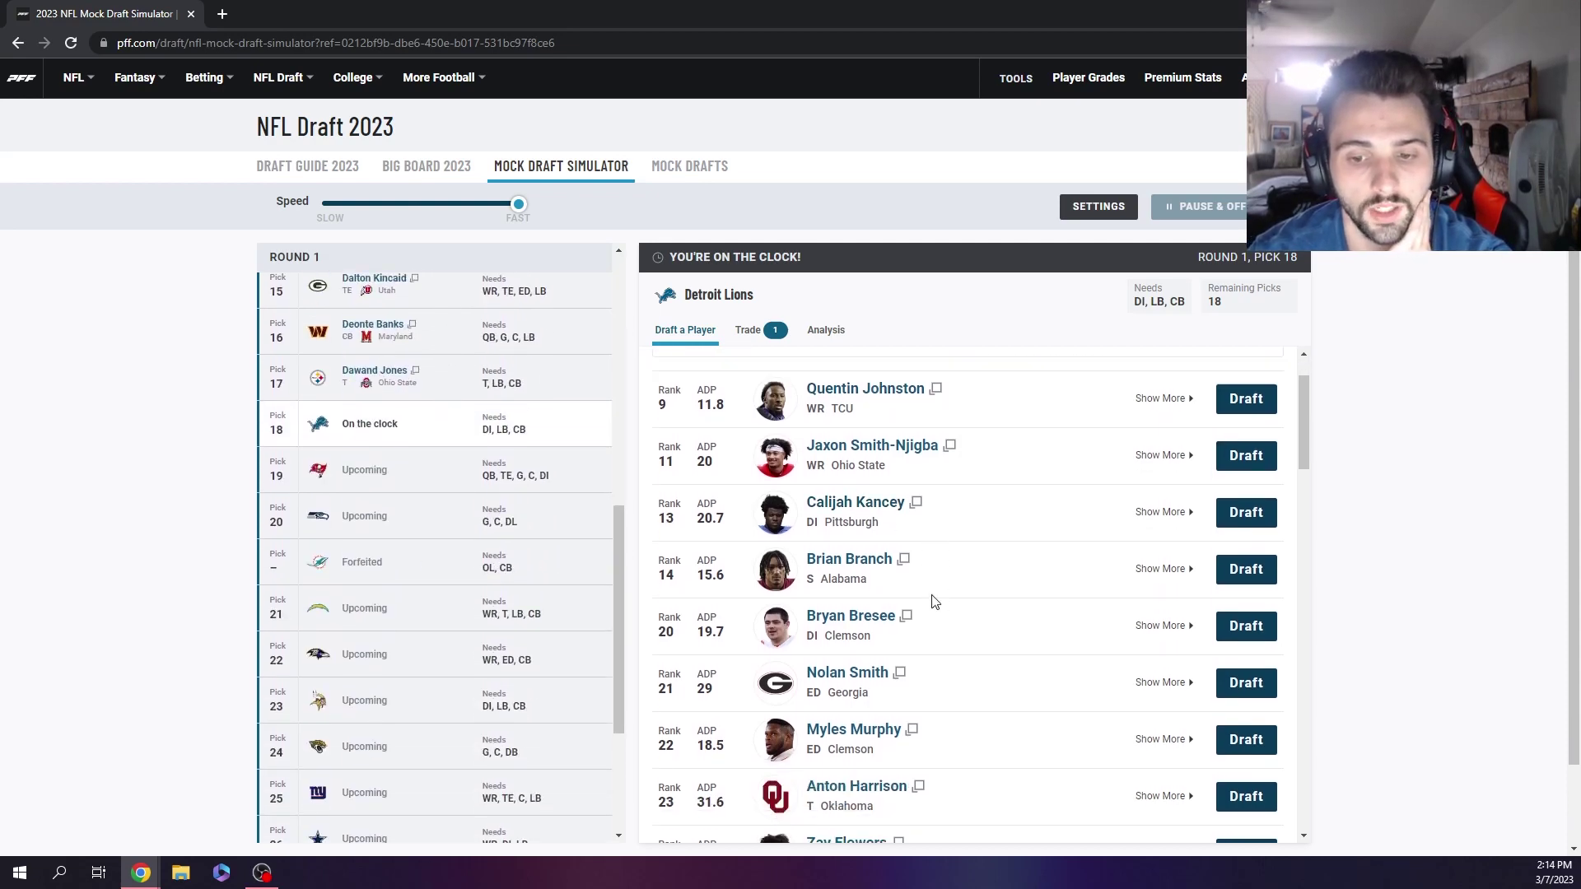
{"action": "scroll", "coordinate": [959, 517], "scroll_direction": "down", "scroll_amount": 4}
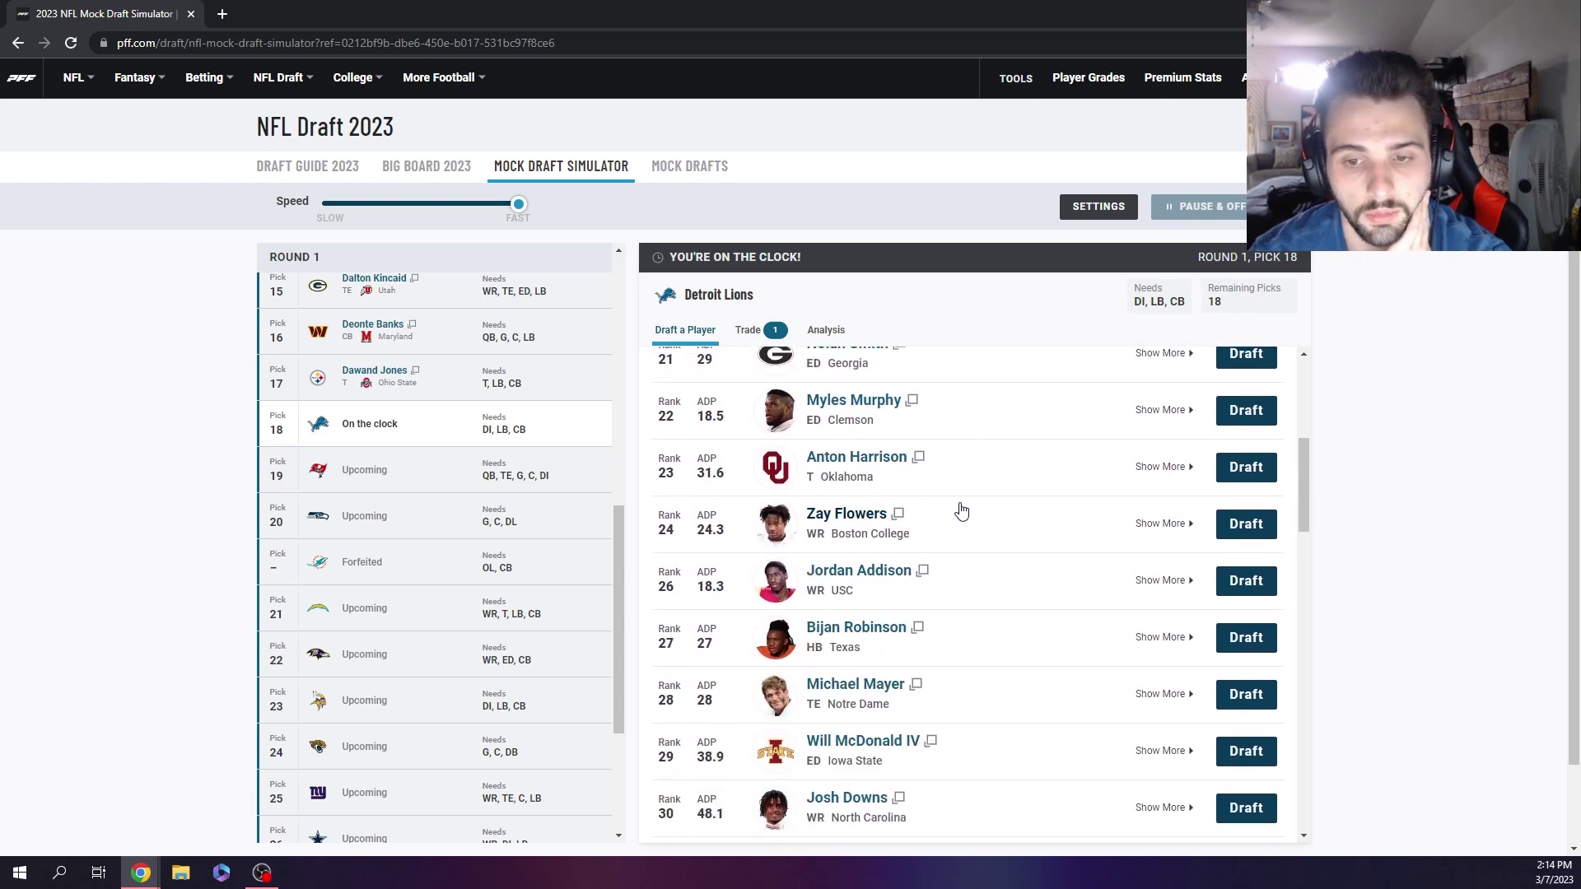
{"action": "scroll", "coordinate": [924, 516], "scroll_direction": "up", "scroll_amount": 1}
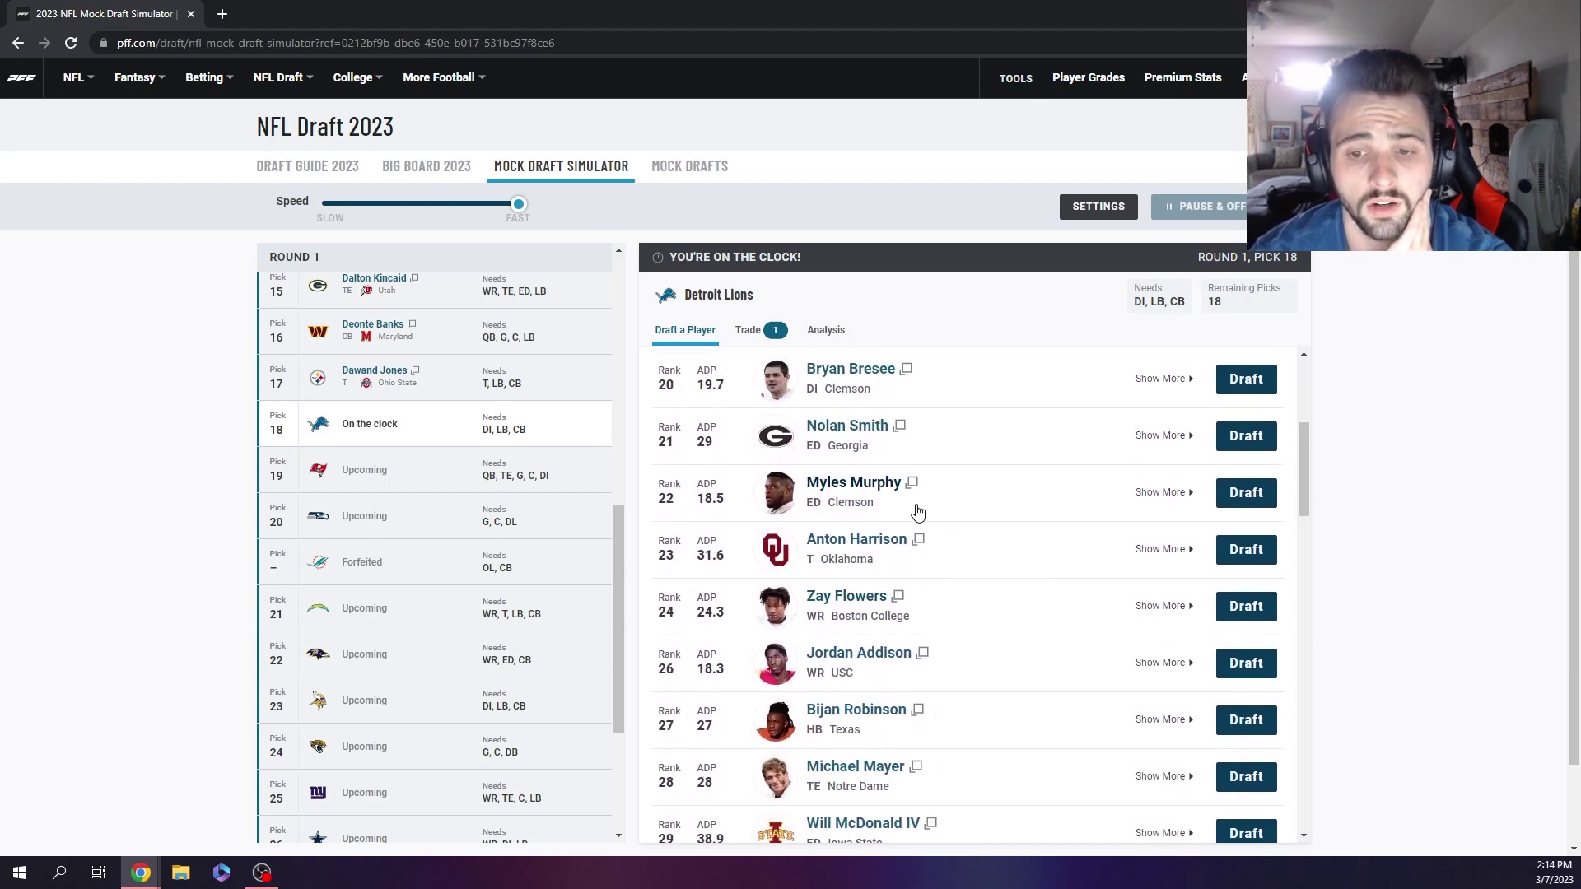
{"action": "left_click", "coordinate": [1268, 498]}
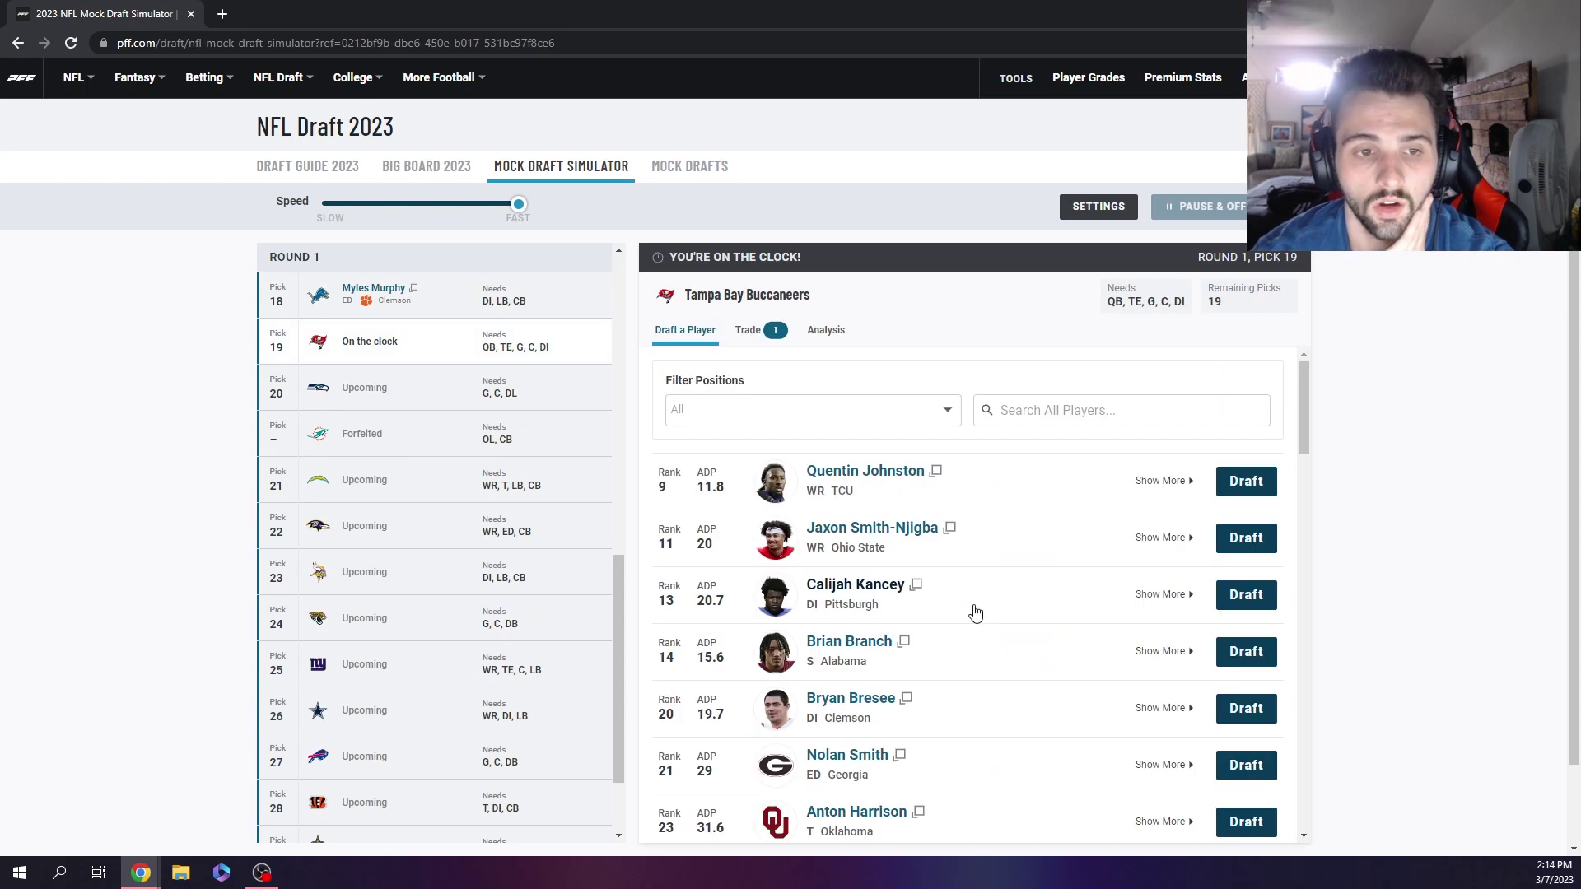
Check the picks made so far and draft safety Brian Branch for the Tampa Bay Buccaneers at pick 19
{"action": "scroll", "coordinate": [523, 428], "scroll_direction": "up", "scroll_amount": 5}
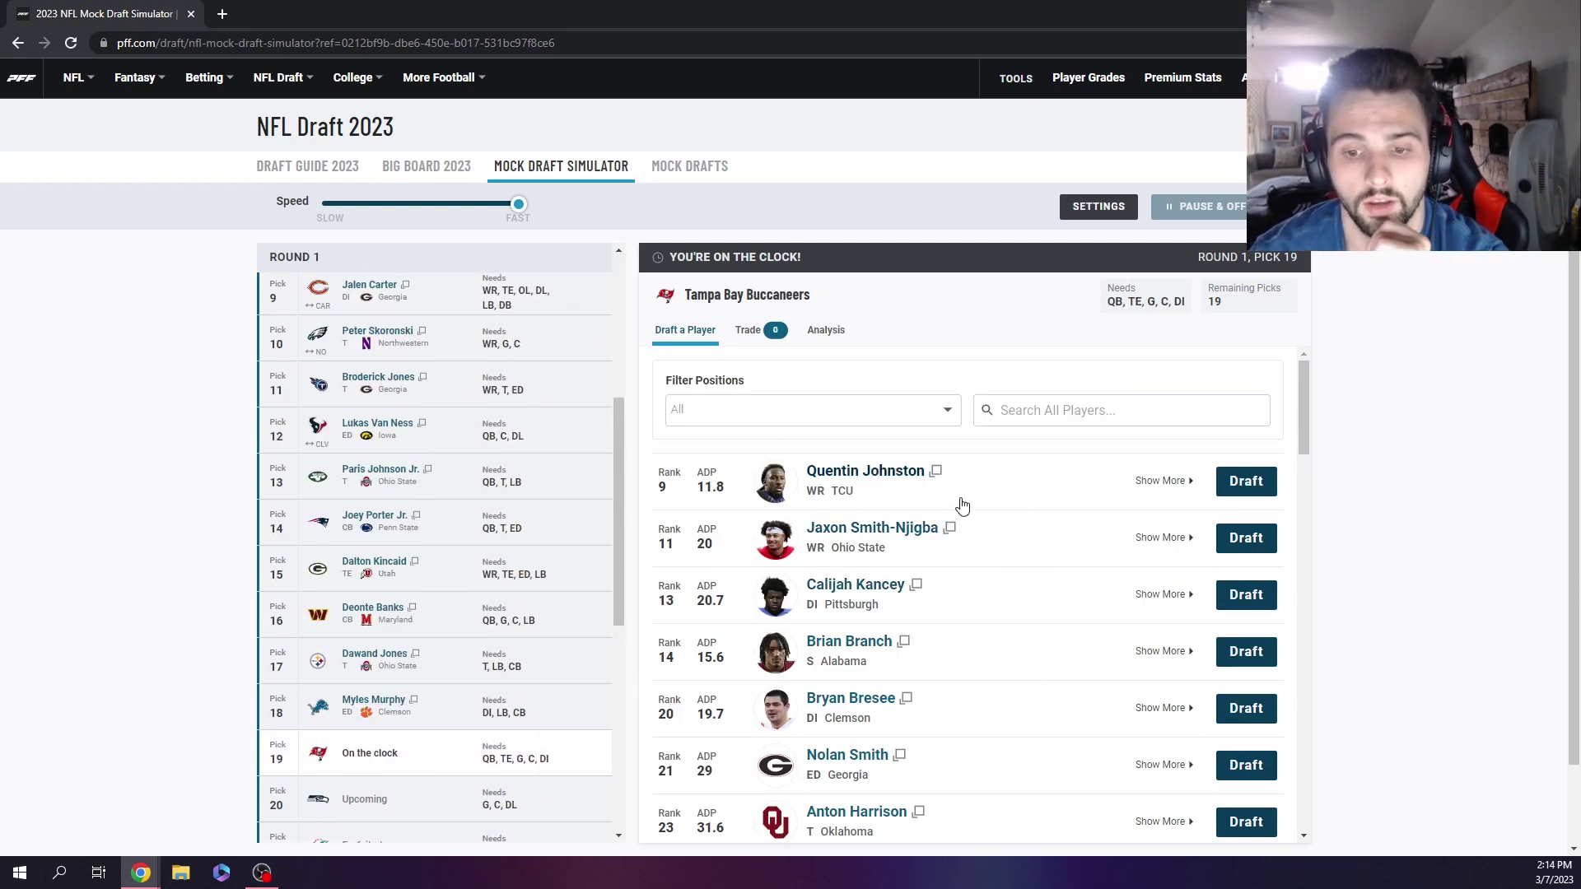
{"action": "scroll", "coordinate": [477, 412], "scroll_direction": "down", "scroll_amount": 2}
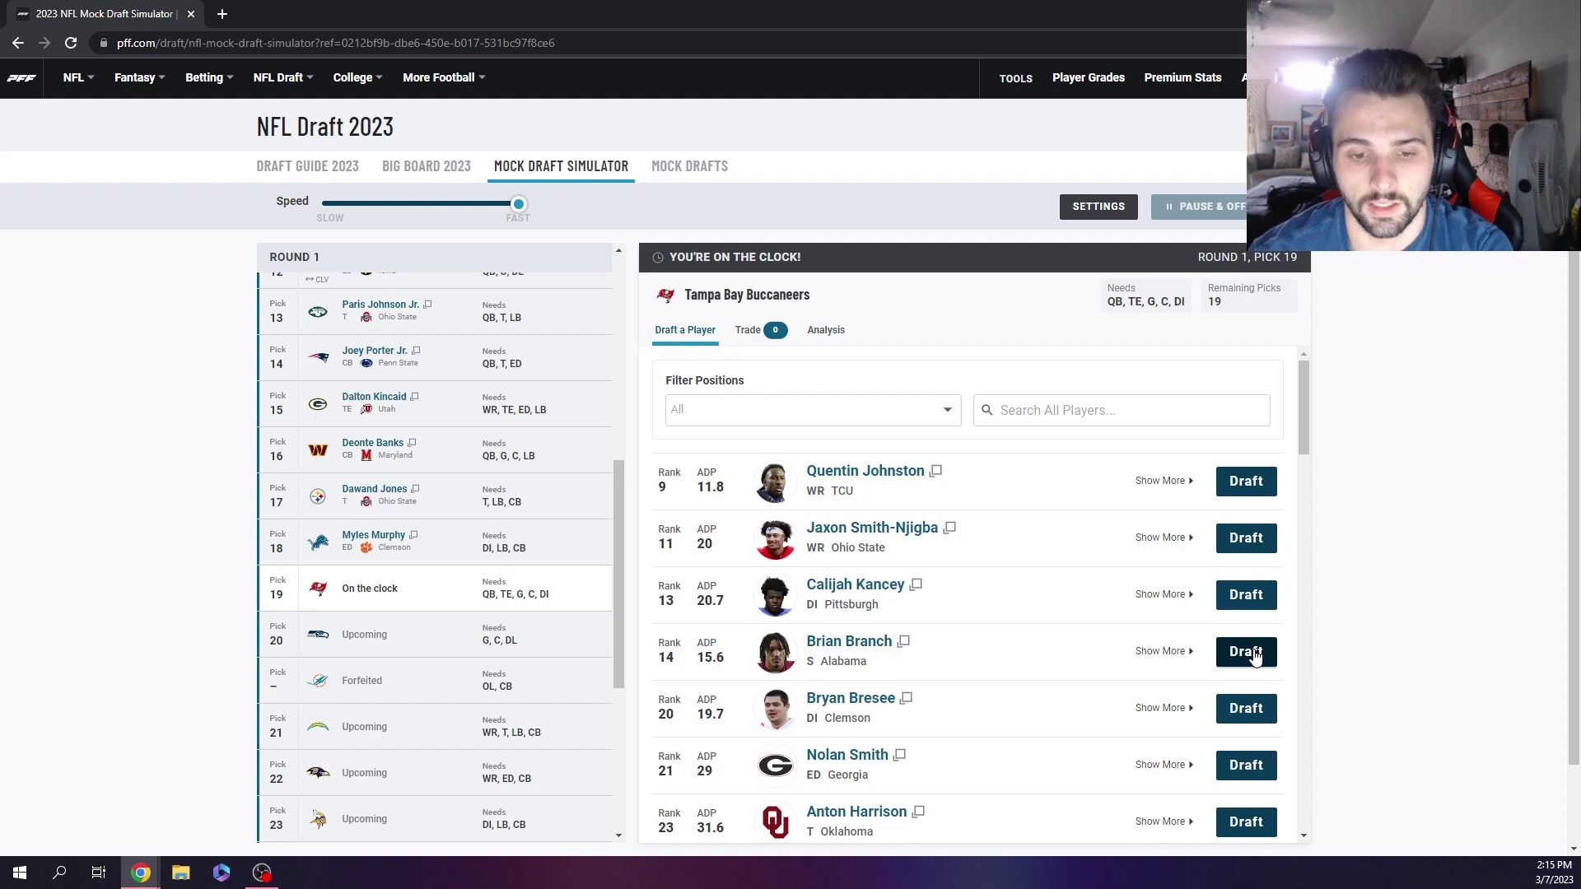
{"action": "scroll", "coordinate": [988, 651], "scroll_direction": "down", "scroll_amount": 3}
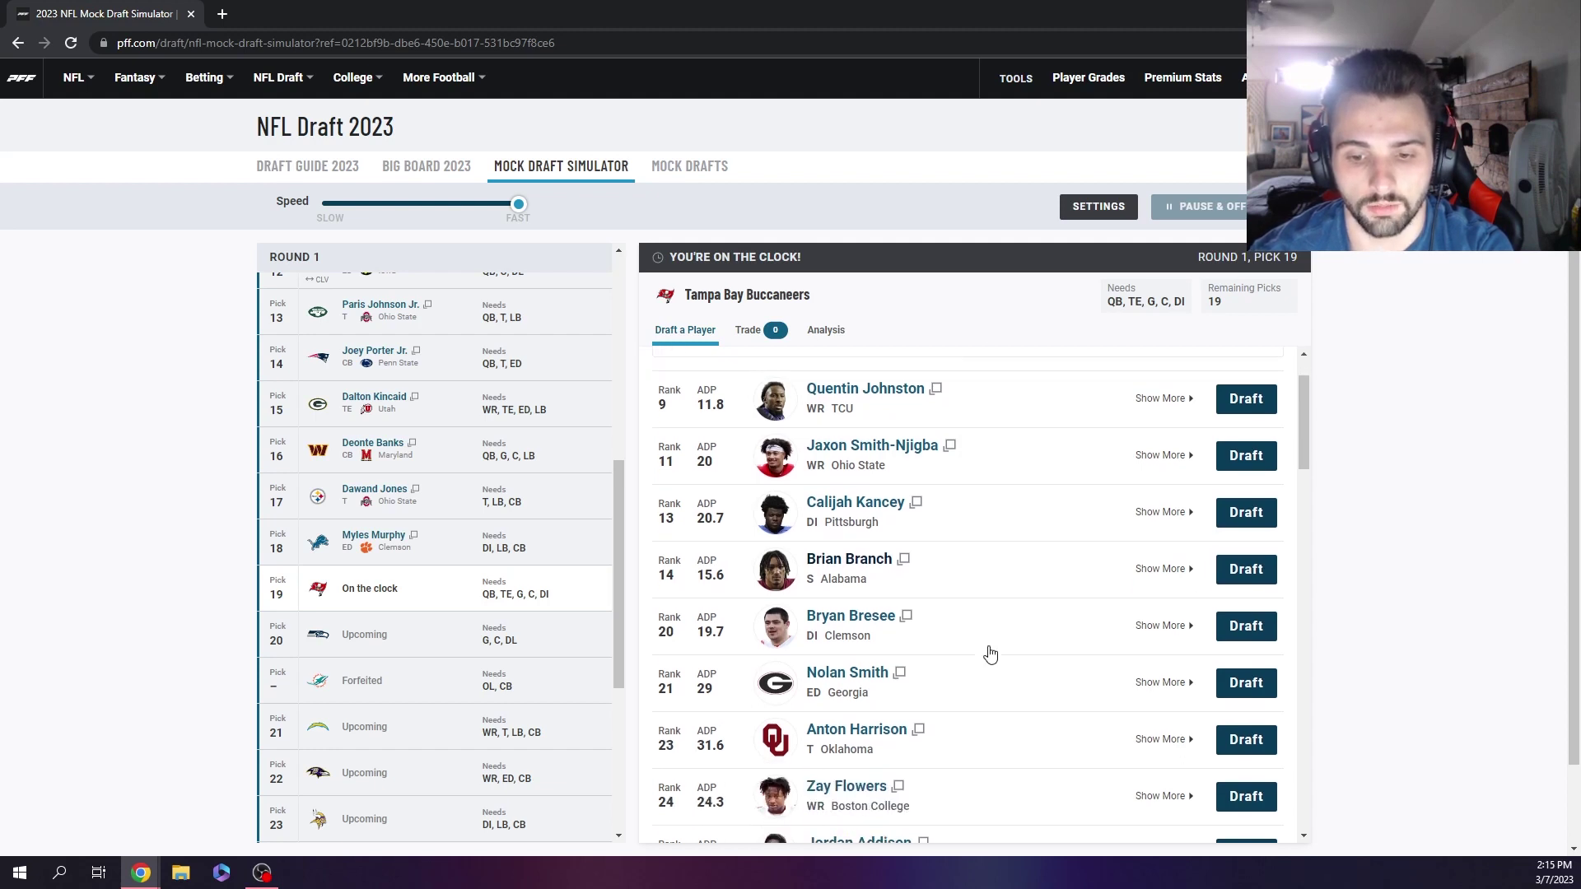
{"action": "scroll", "coordinate": [991, 642], "scroll_direction": "up", "scroll_amount": 2}
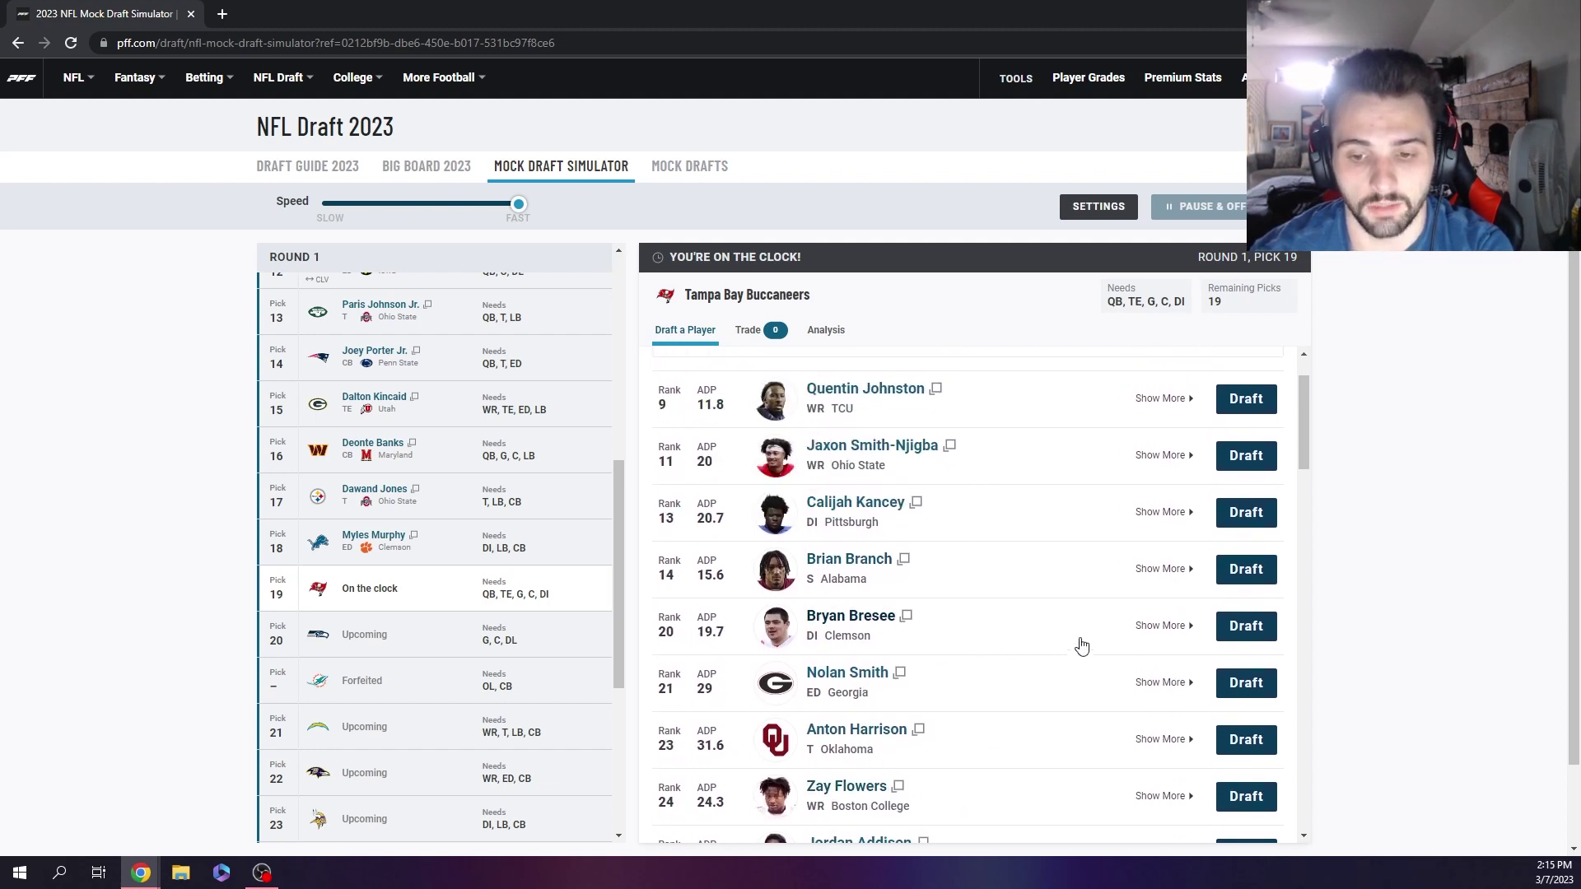
{"action": "left_click", "coordinate": [1264, 578]}
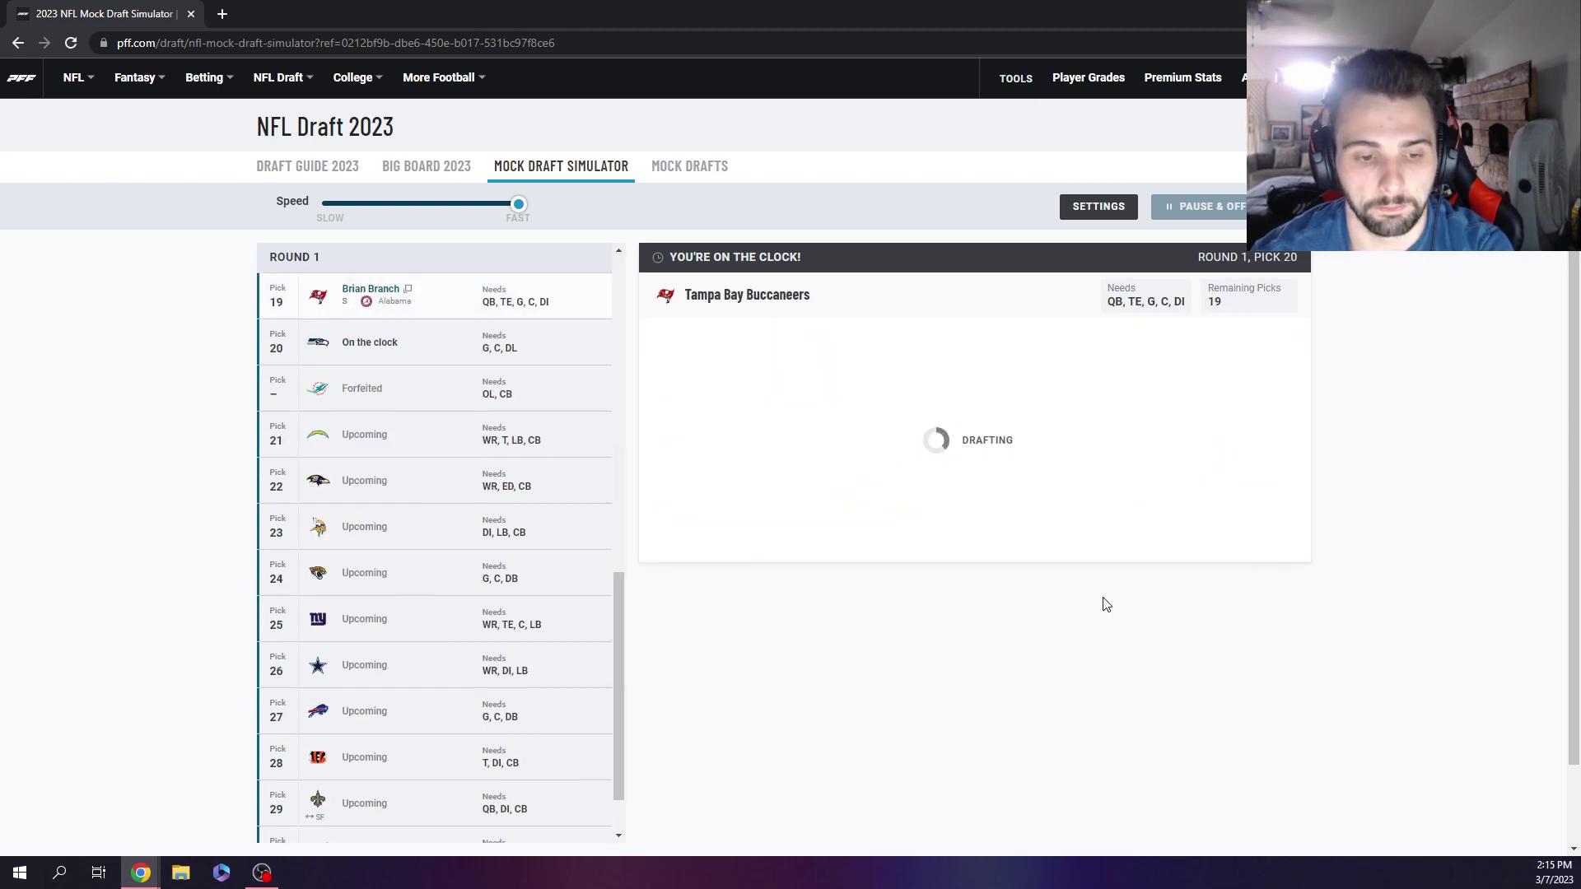
Look through the available players and draft guard O'Cyrus Torrence for the Seattle Seahawks at pick 20
{"action": "scroll", "coordinate": [1106, 605], "scroll_direction": "down", "scroll_amount": 3}
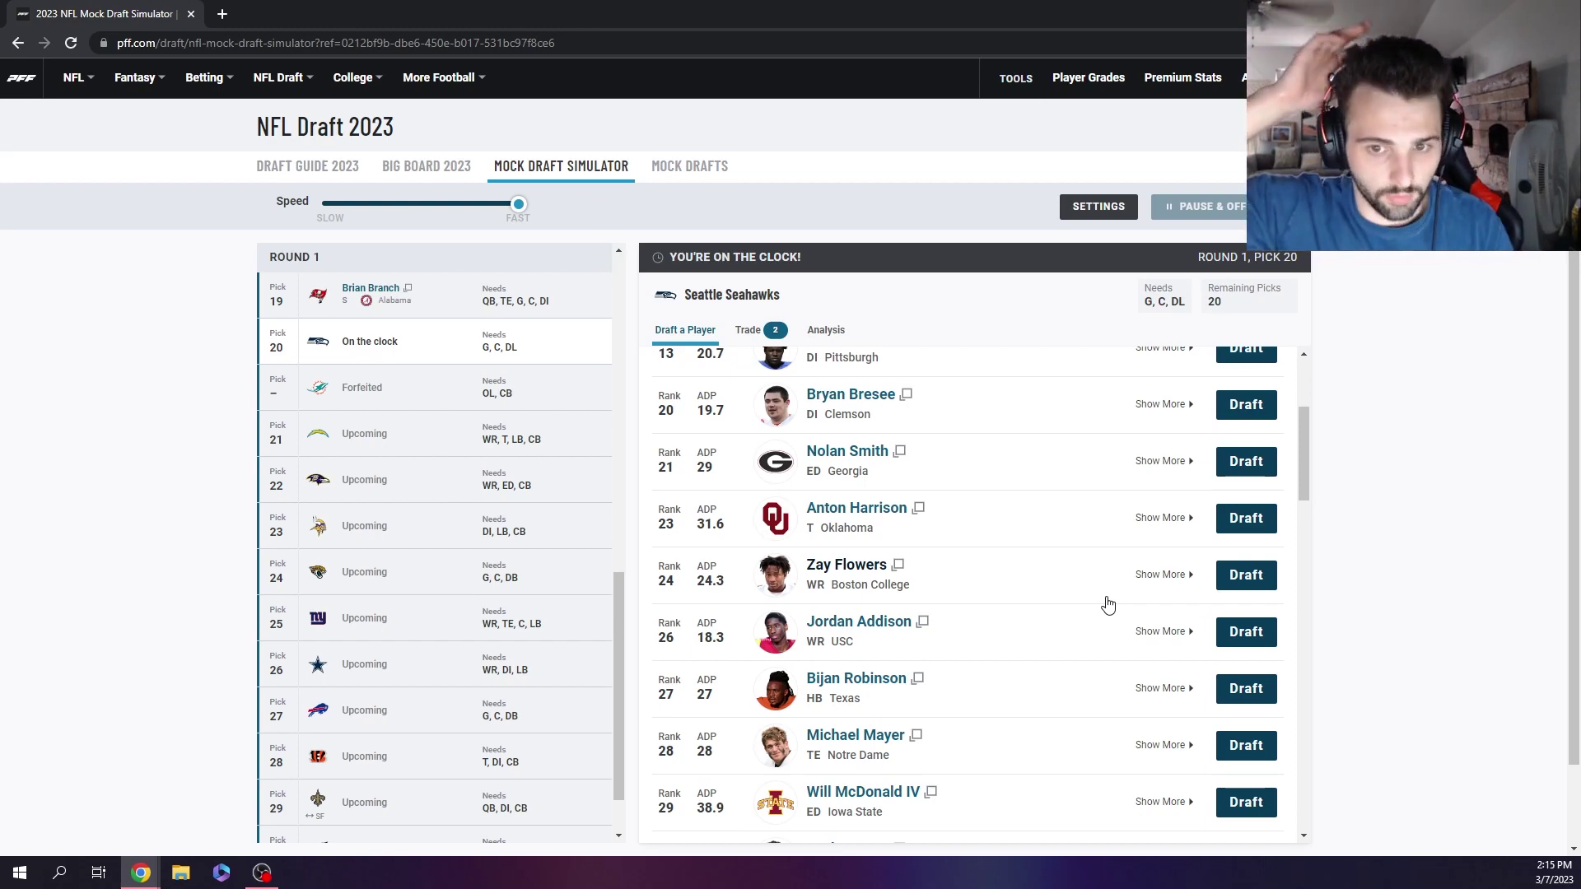
{"action": "scroll", "coordinate": [1071, 492], "scroll_direction": "up", "scroll_amount": 2}
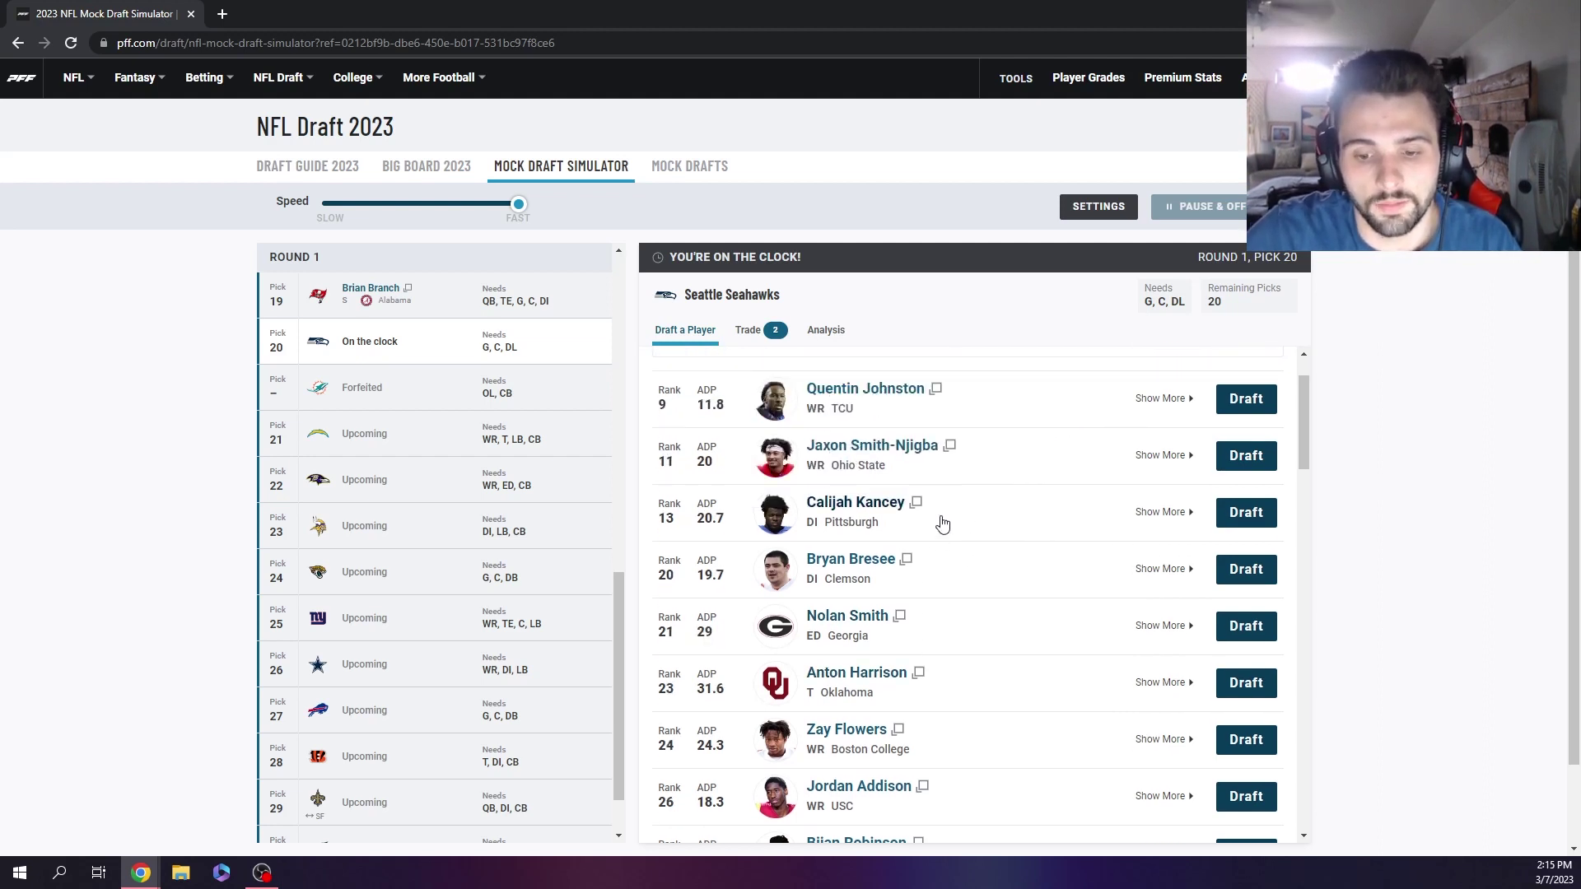
{"action": "scroll", "coordinate": [918, 527], "scroll_direction": "down", "scroll_amount": 7}
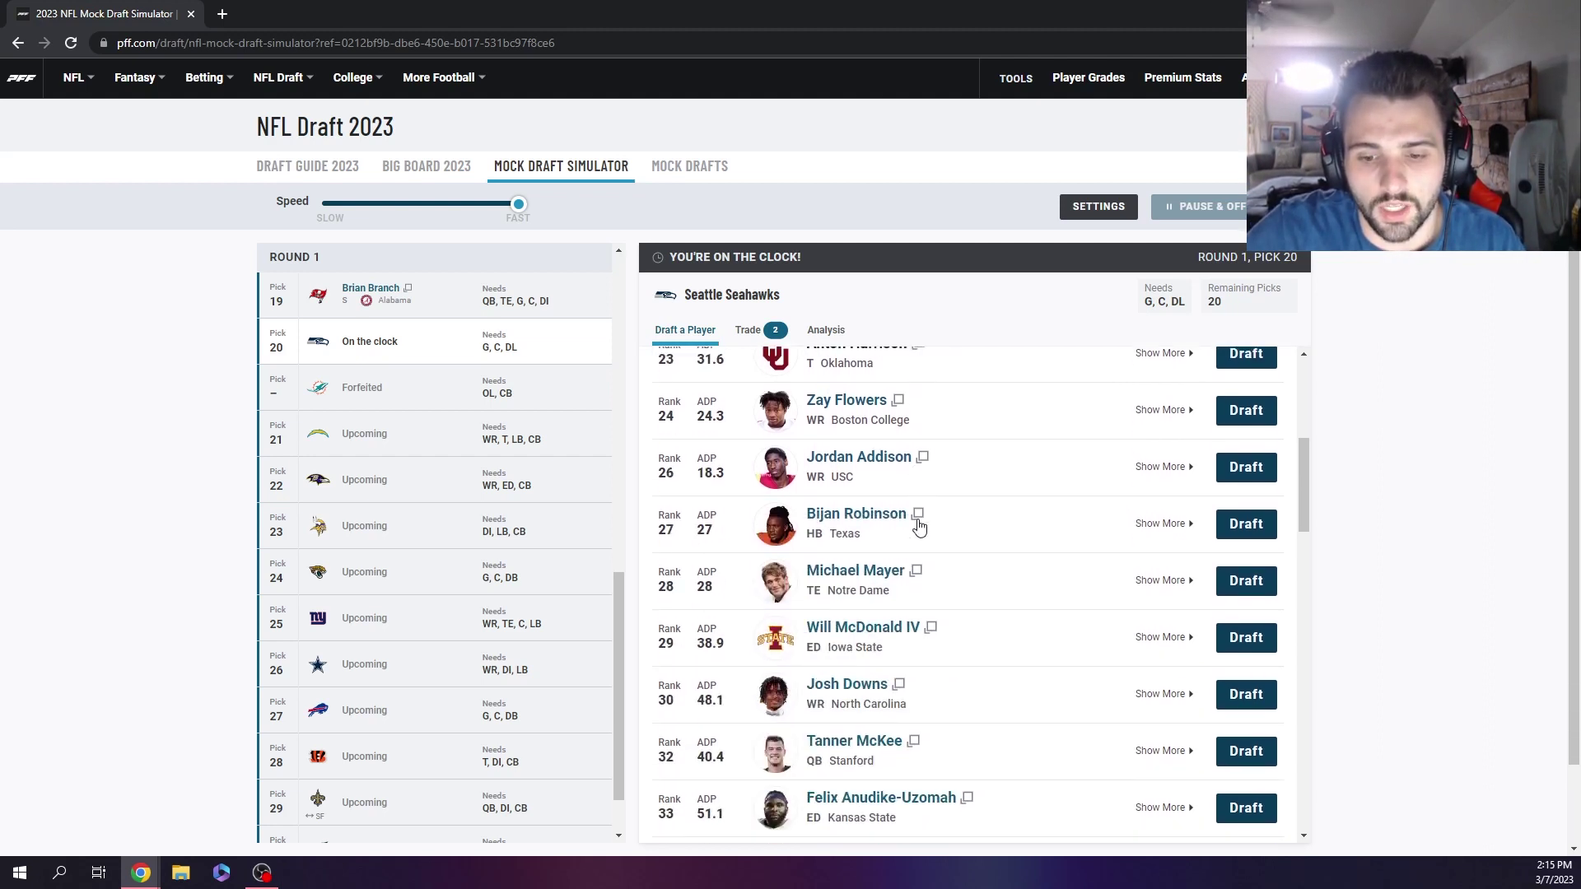
{"action": "scroll", "coordinate": [920, 527], "scroll_direction": "down", "scroll_amount": 2}
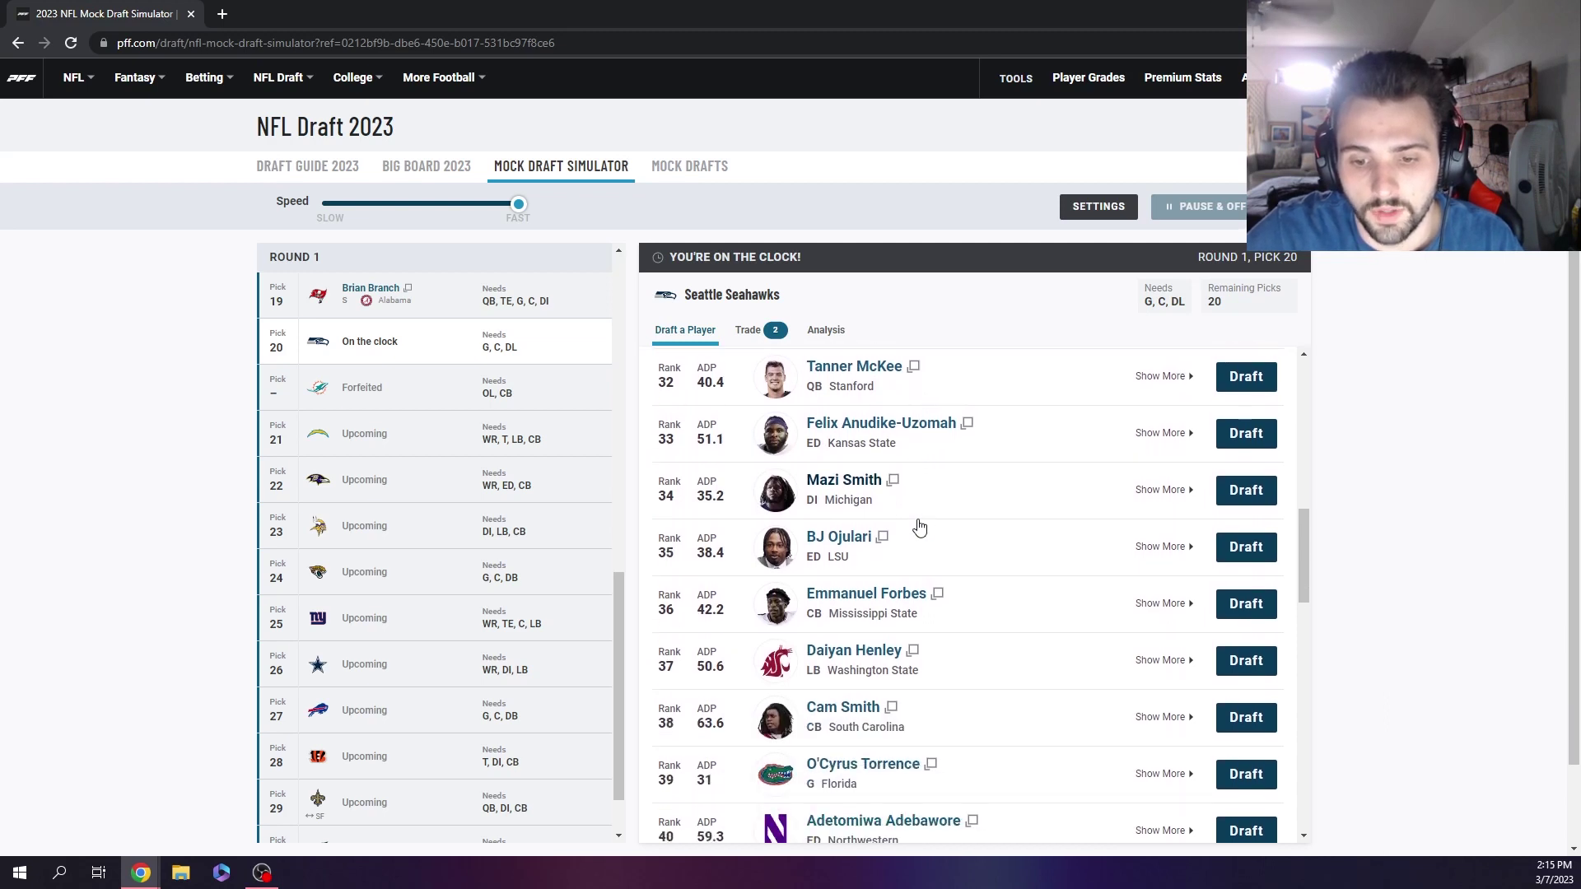
{"action": "scroll", "coordinate": [920, 527], "scroll_direction": "down", "scroll_amount": 2}
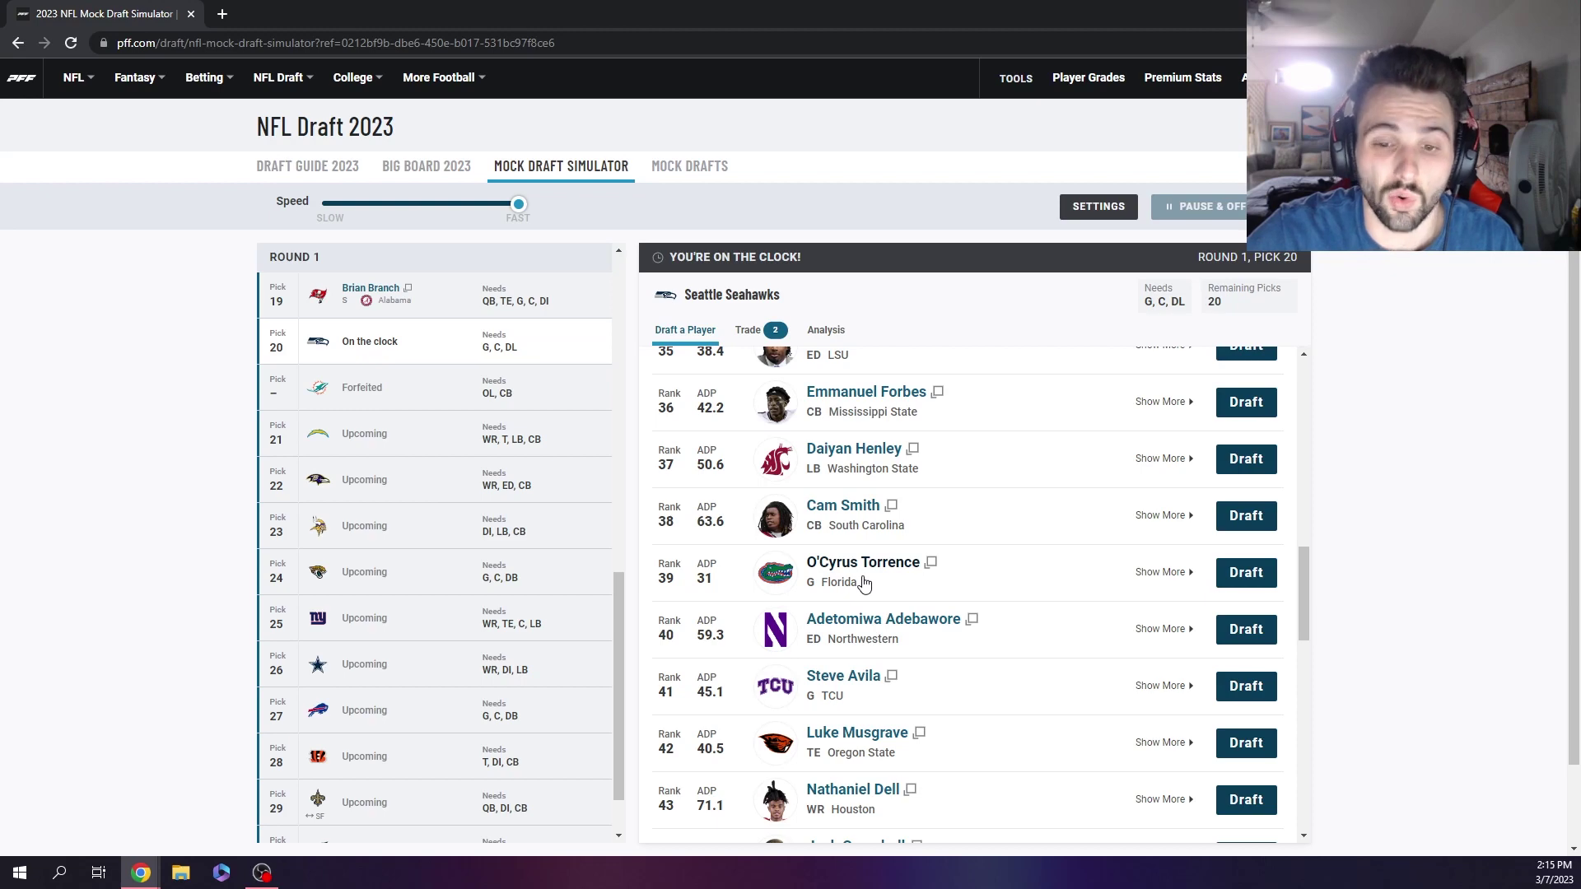
{"action": "left_click", "coordinate": [1248, 572]}
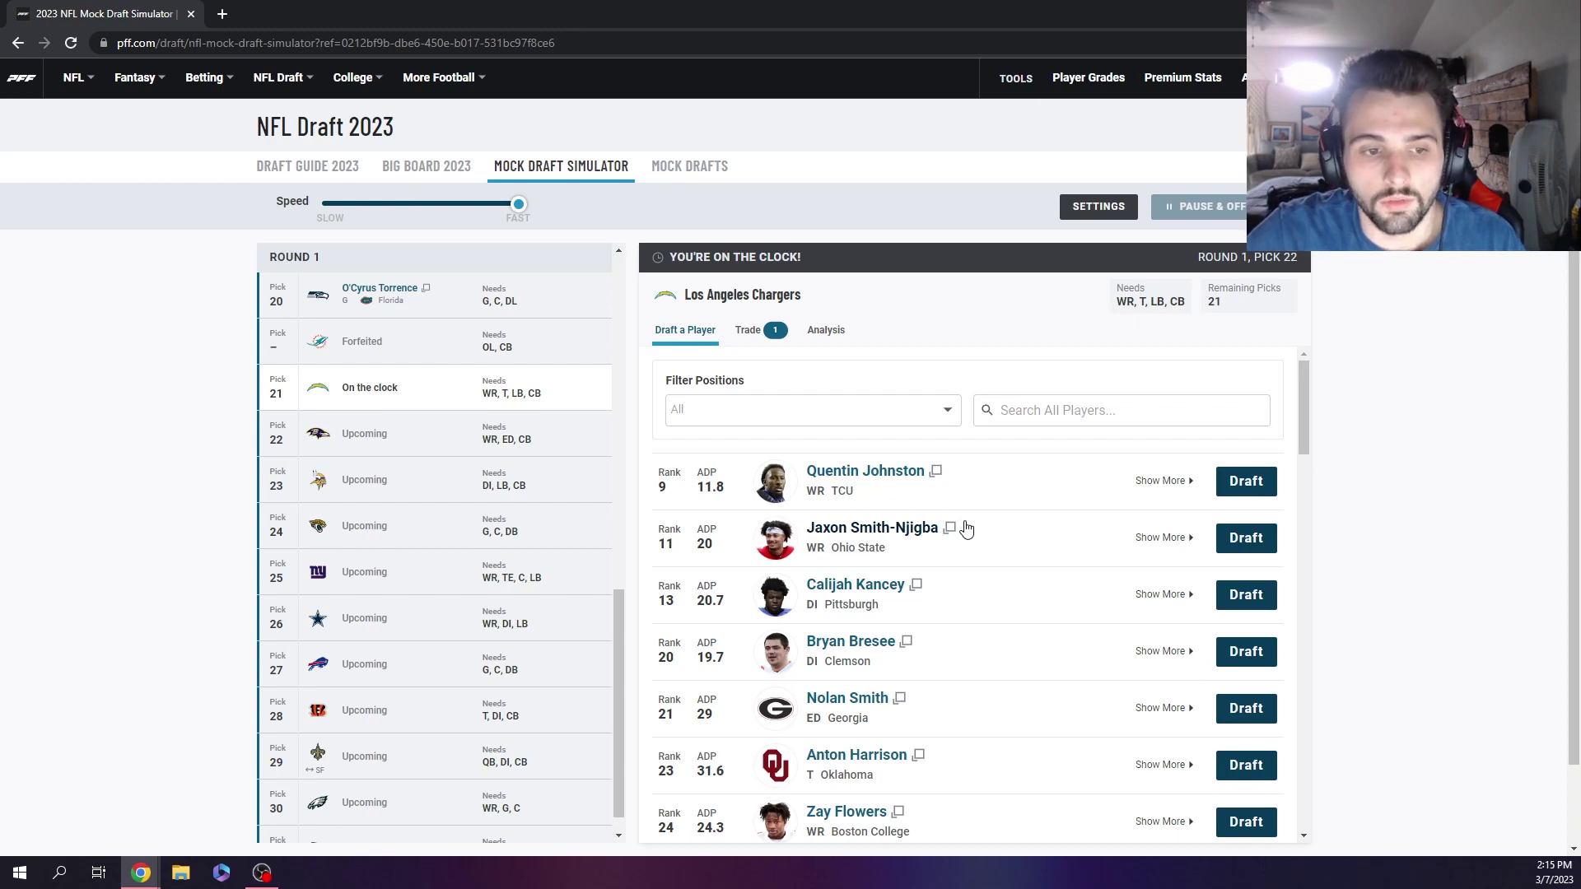
Look further down the available players and draft wide receiver Jordan Addison for the Los Angeles Chargers at pick 21
{"action": "scroll", "coordinate": [966, 529], "scroll_direction": "down", "scroll_amount": 1}
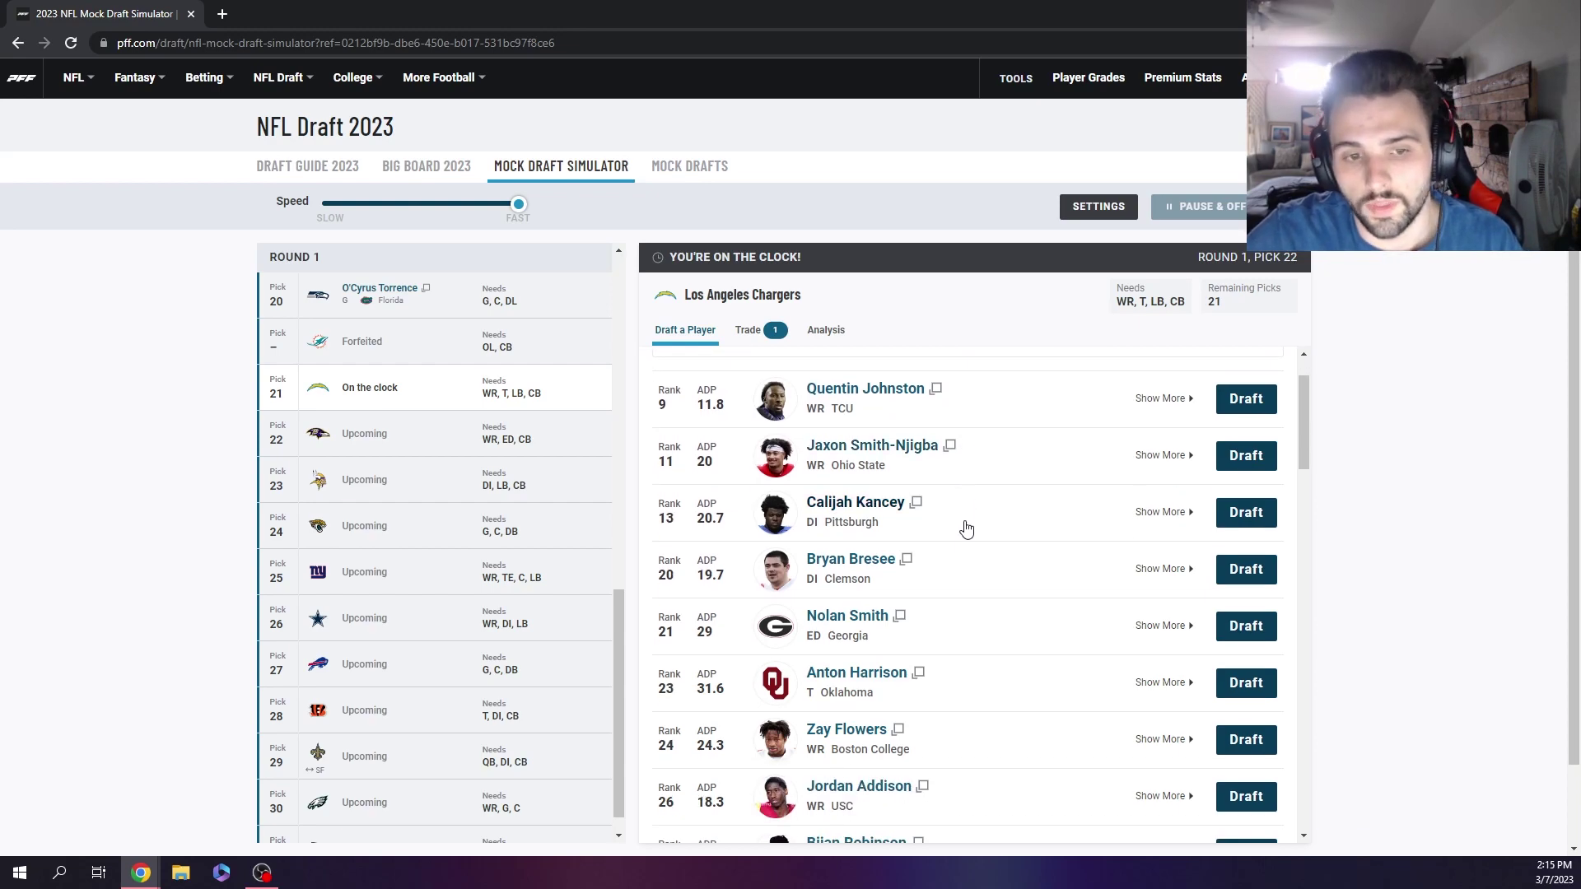
{"action": "scroll", "coordinate": [966, 529], "scroll_direction": "down", "scroll_amount": 2}
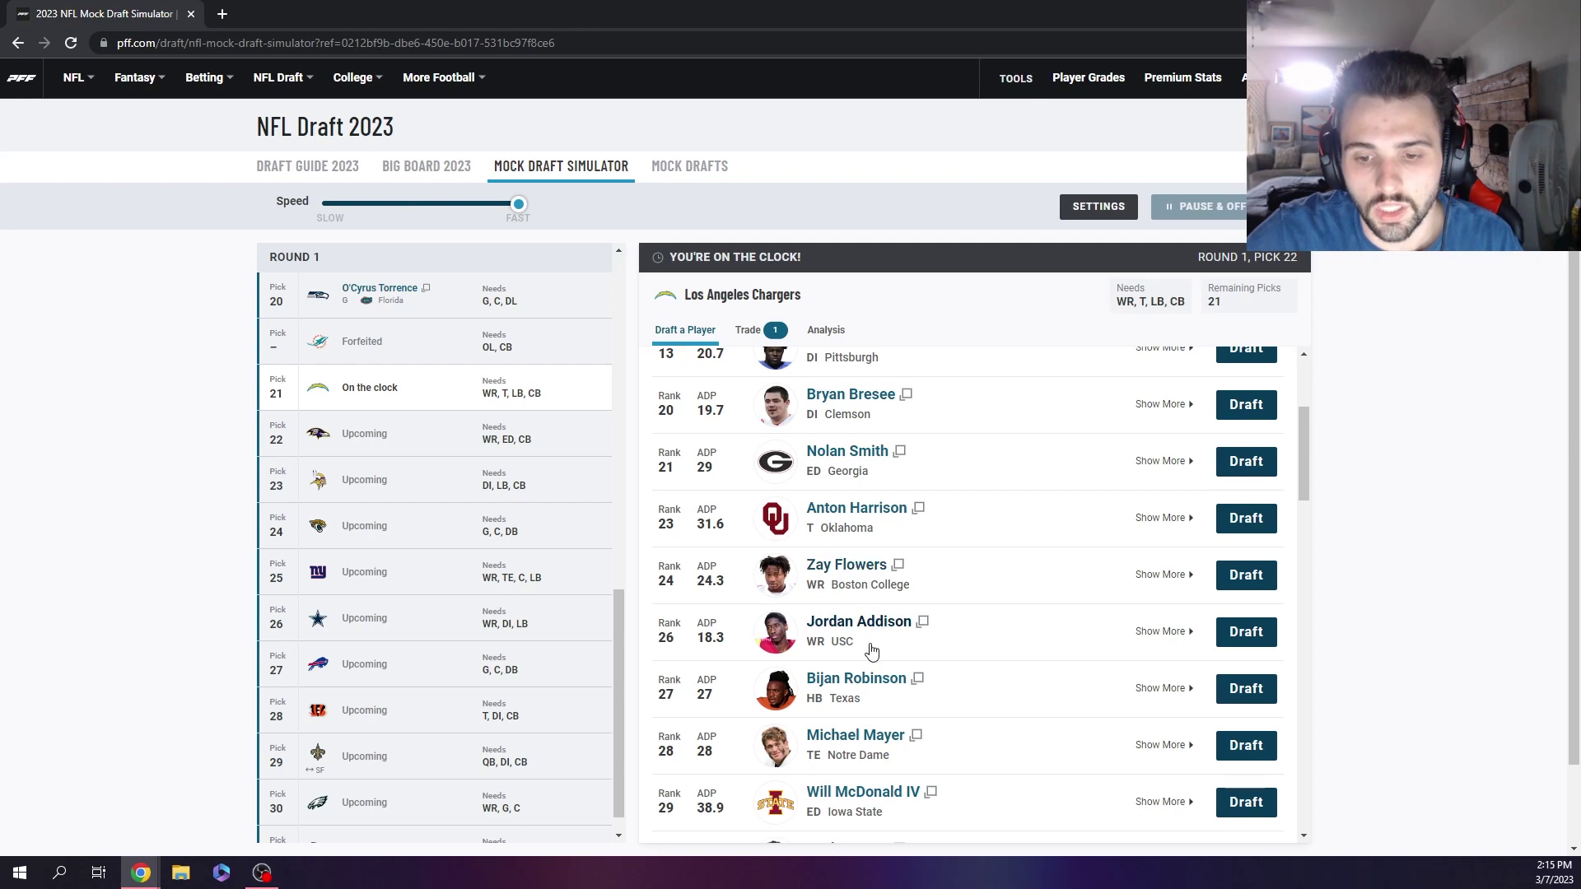
{"action": "left_click", "coordinate": [1258, 640]}
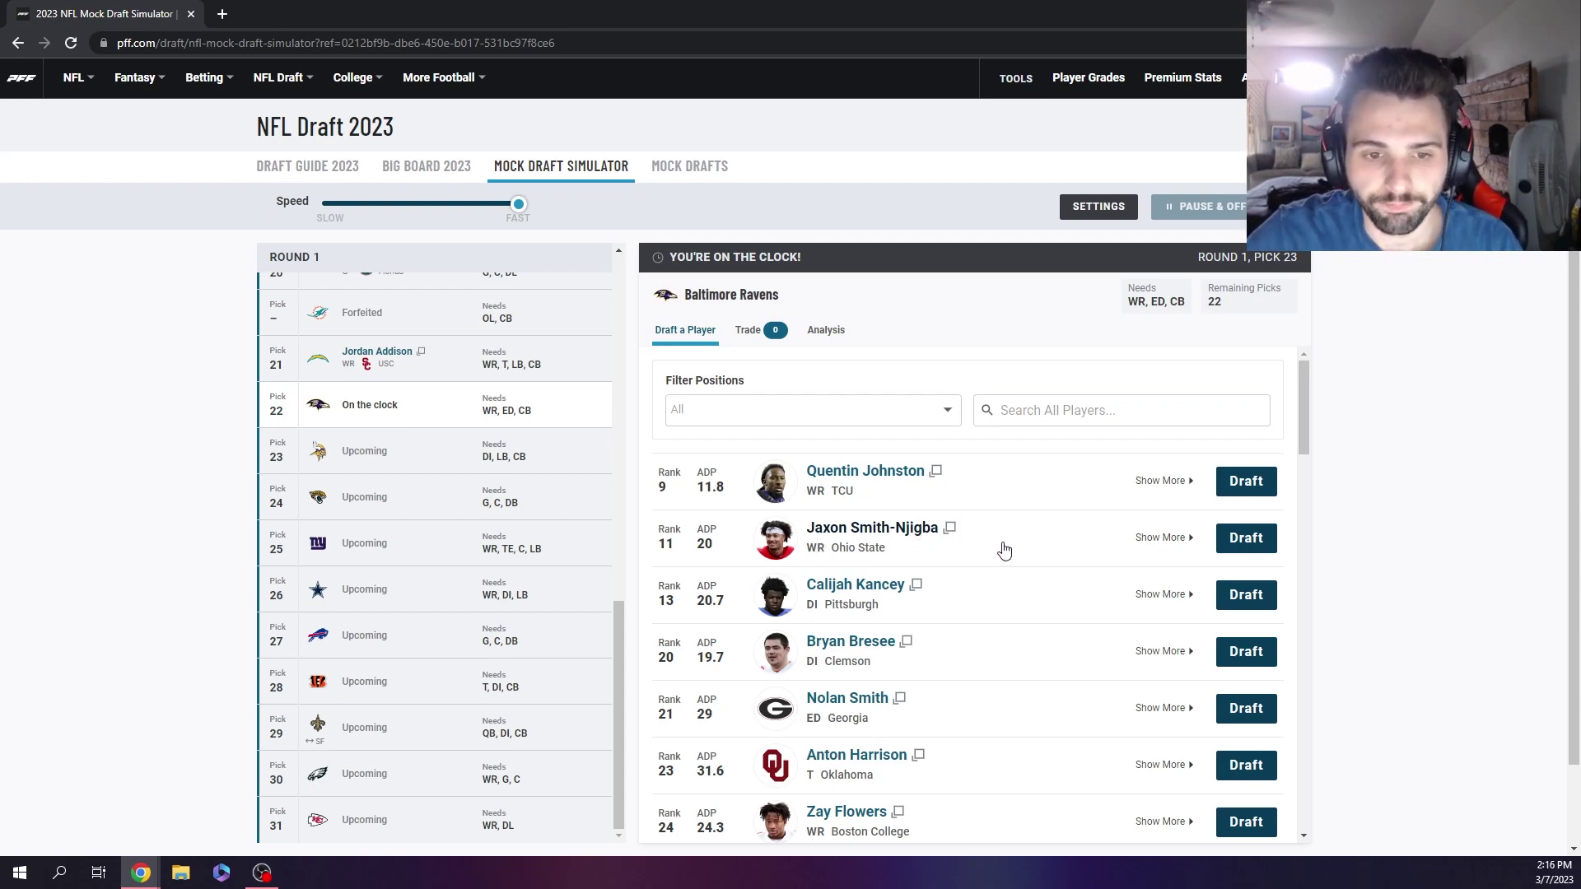
Compare the available players and draft cornerback Cam Smith for the Baltimore Ravens at pick 22
{"action": "scroll", "coordinate": [1005, 543], "scroll_direction": "down", "scroll_amount": 1}
{"action": "scroll", "coordinate": [1004, 542], "scroll_direction": "down", "scroll_amount": 3}
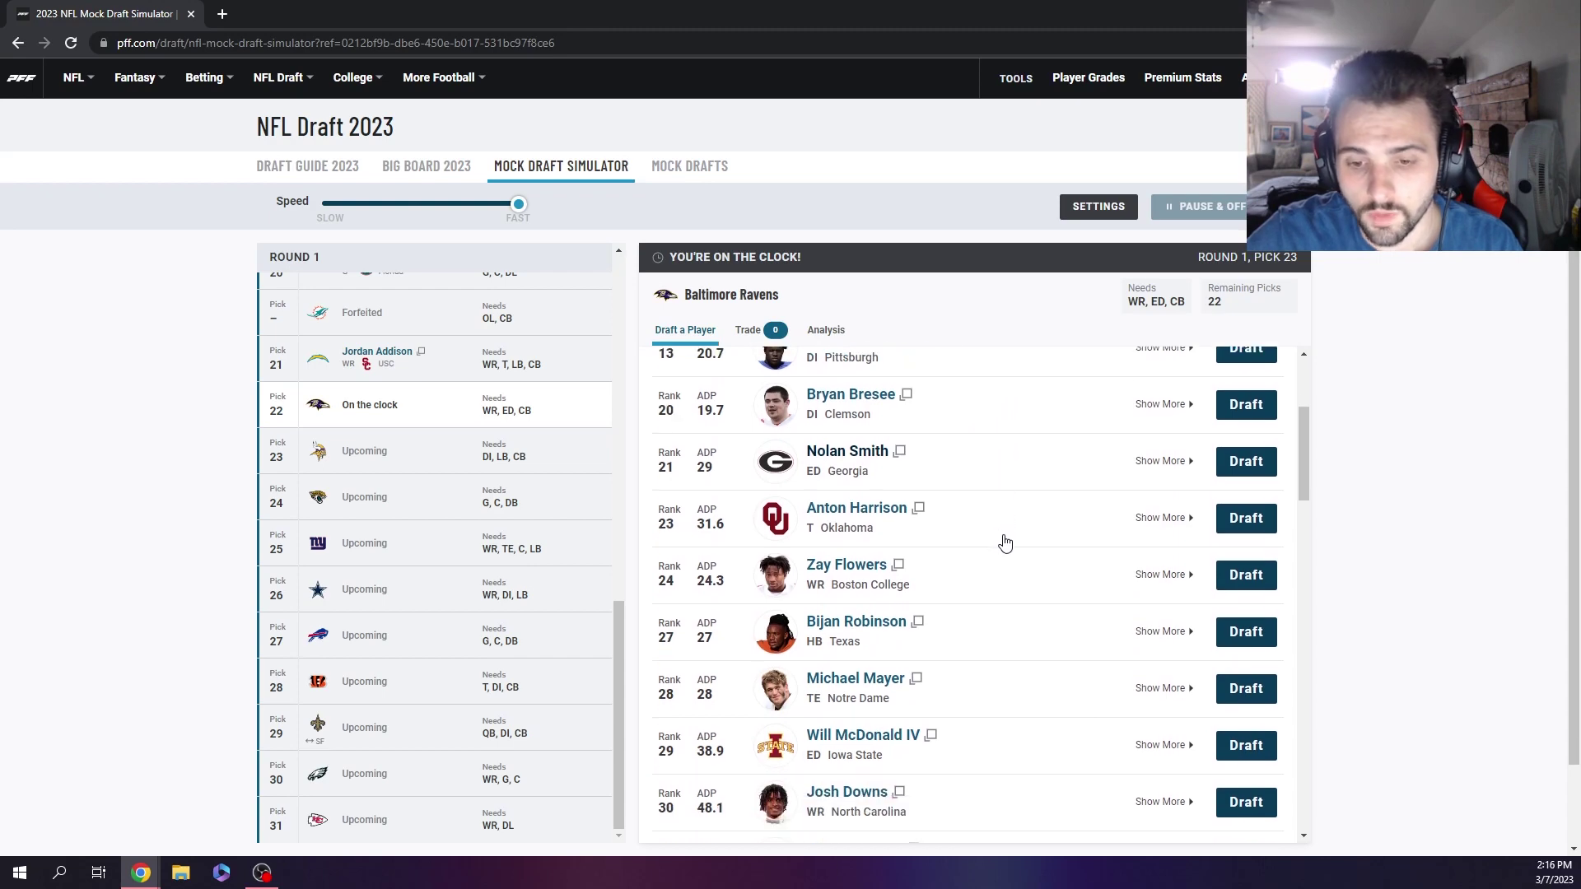
{"action": "scroll", "coordinate": [1006, 536], "scroll_direction": "down", "scroll_amount": 2}
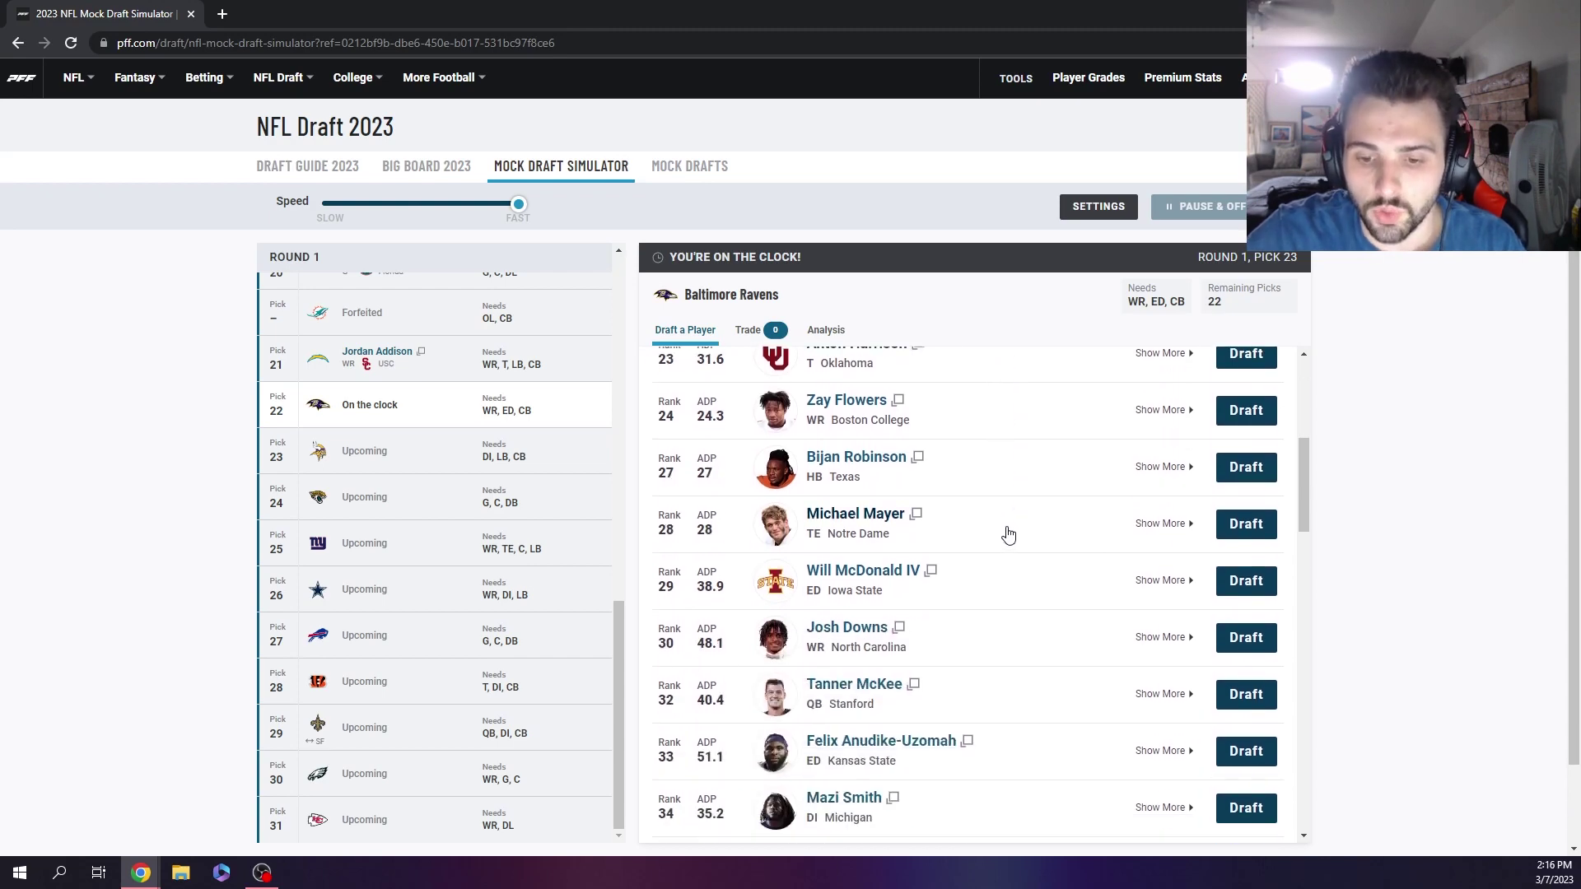
{"action": "scroll", "coordinate": [1008, 533], "scroll_direction": "up", "scroll_amount": 5}
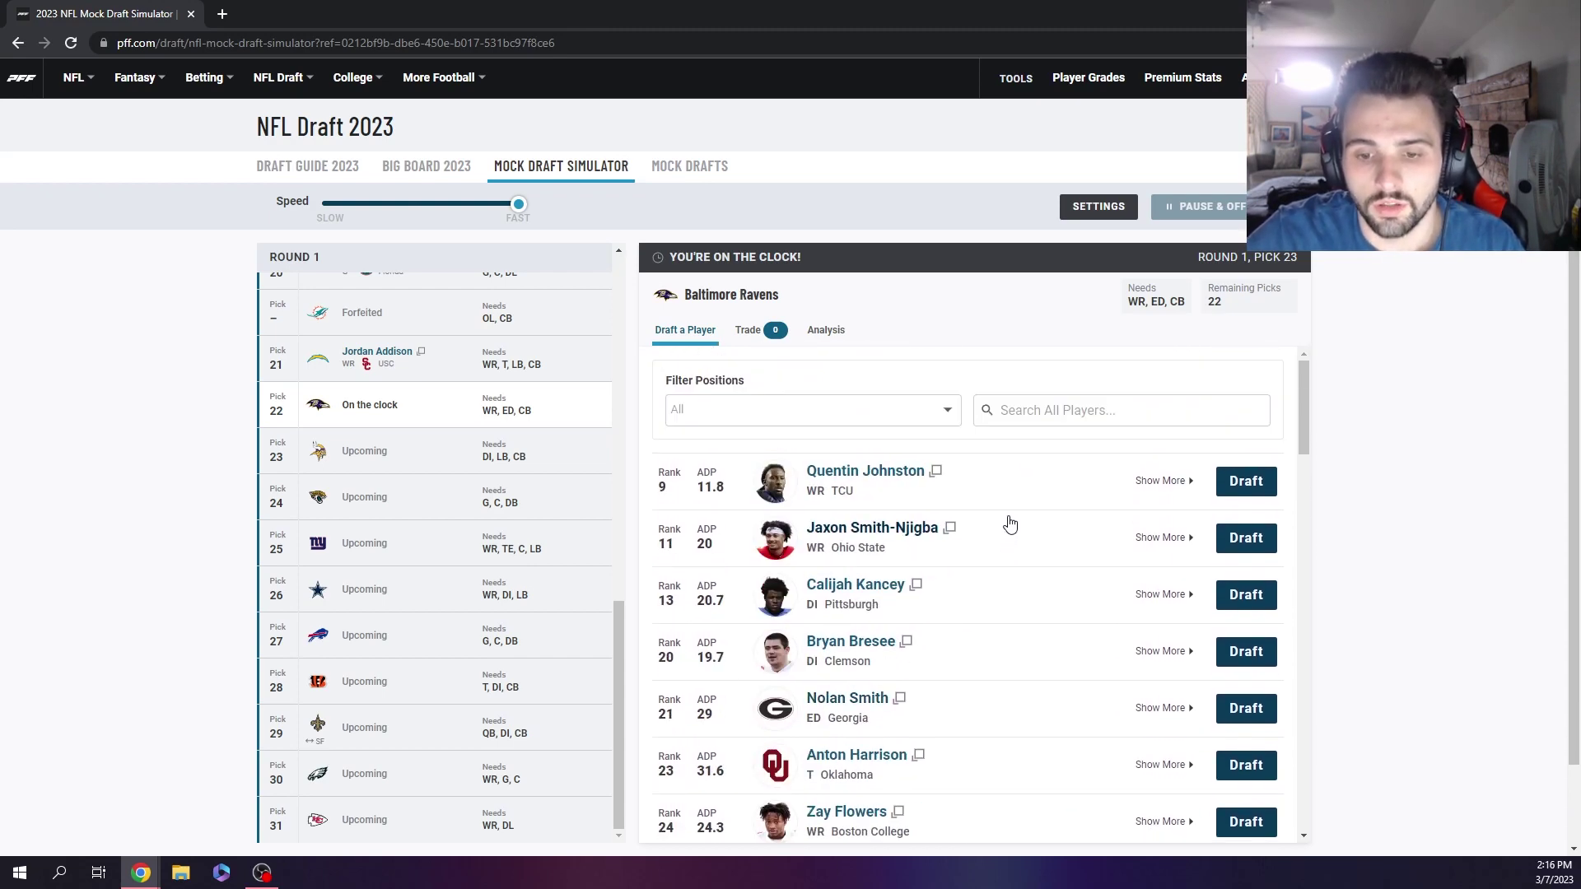
{"action": "scroll", "coordinate": [1010, 525], "scroll_direction": "down", "scroll_amount": 8}
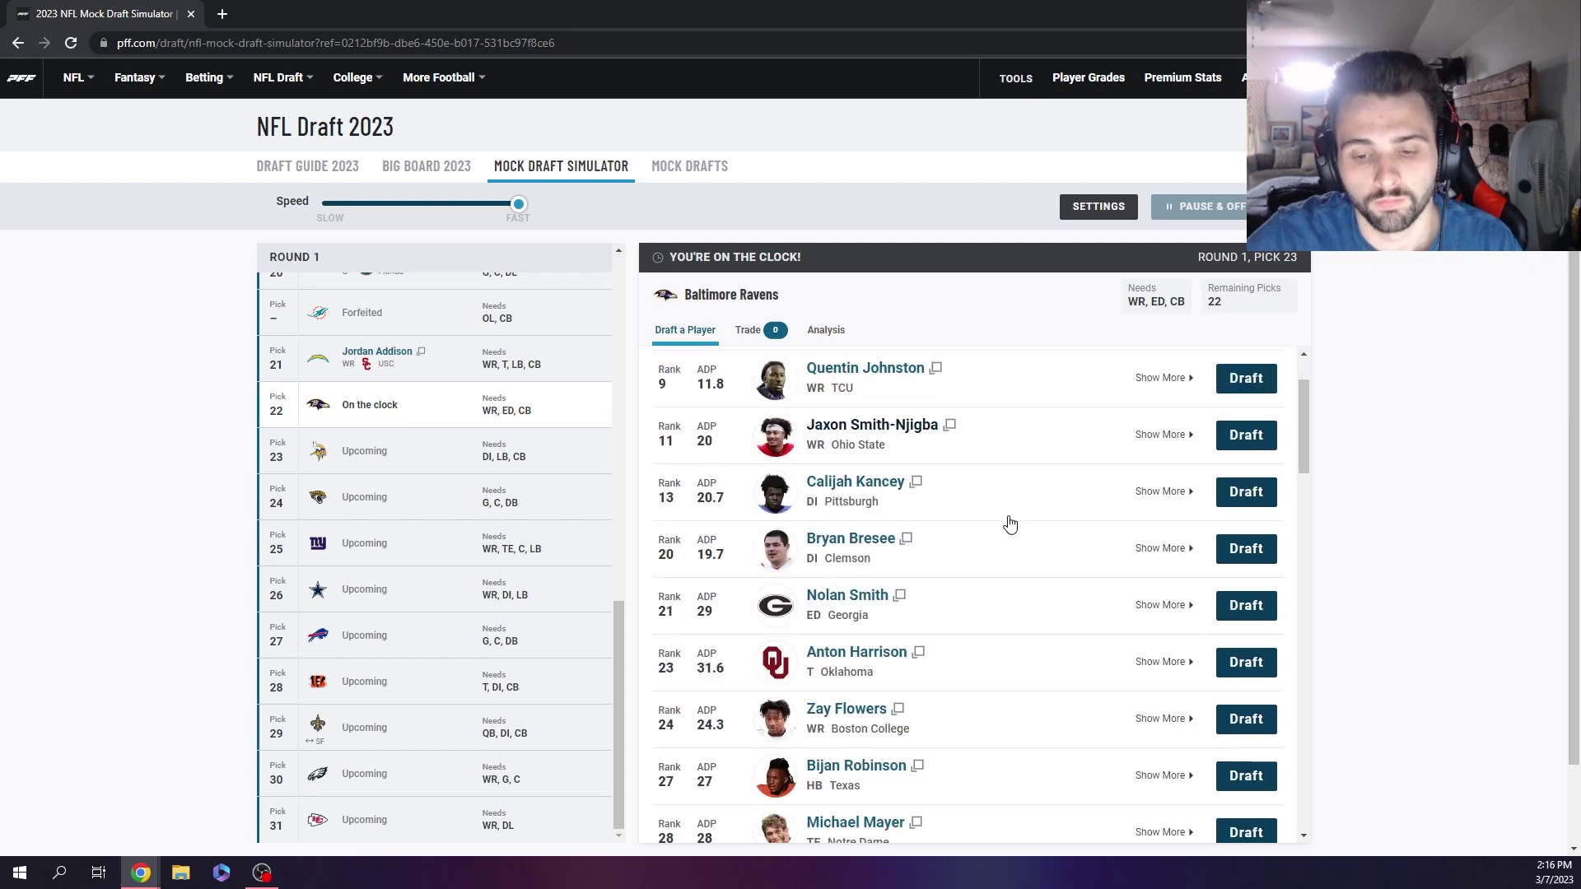
{"action": "scroll", "coordinate": [1010, 525], "scroll_direction": "down", "scroll_amount": 2}
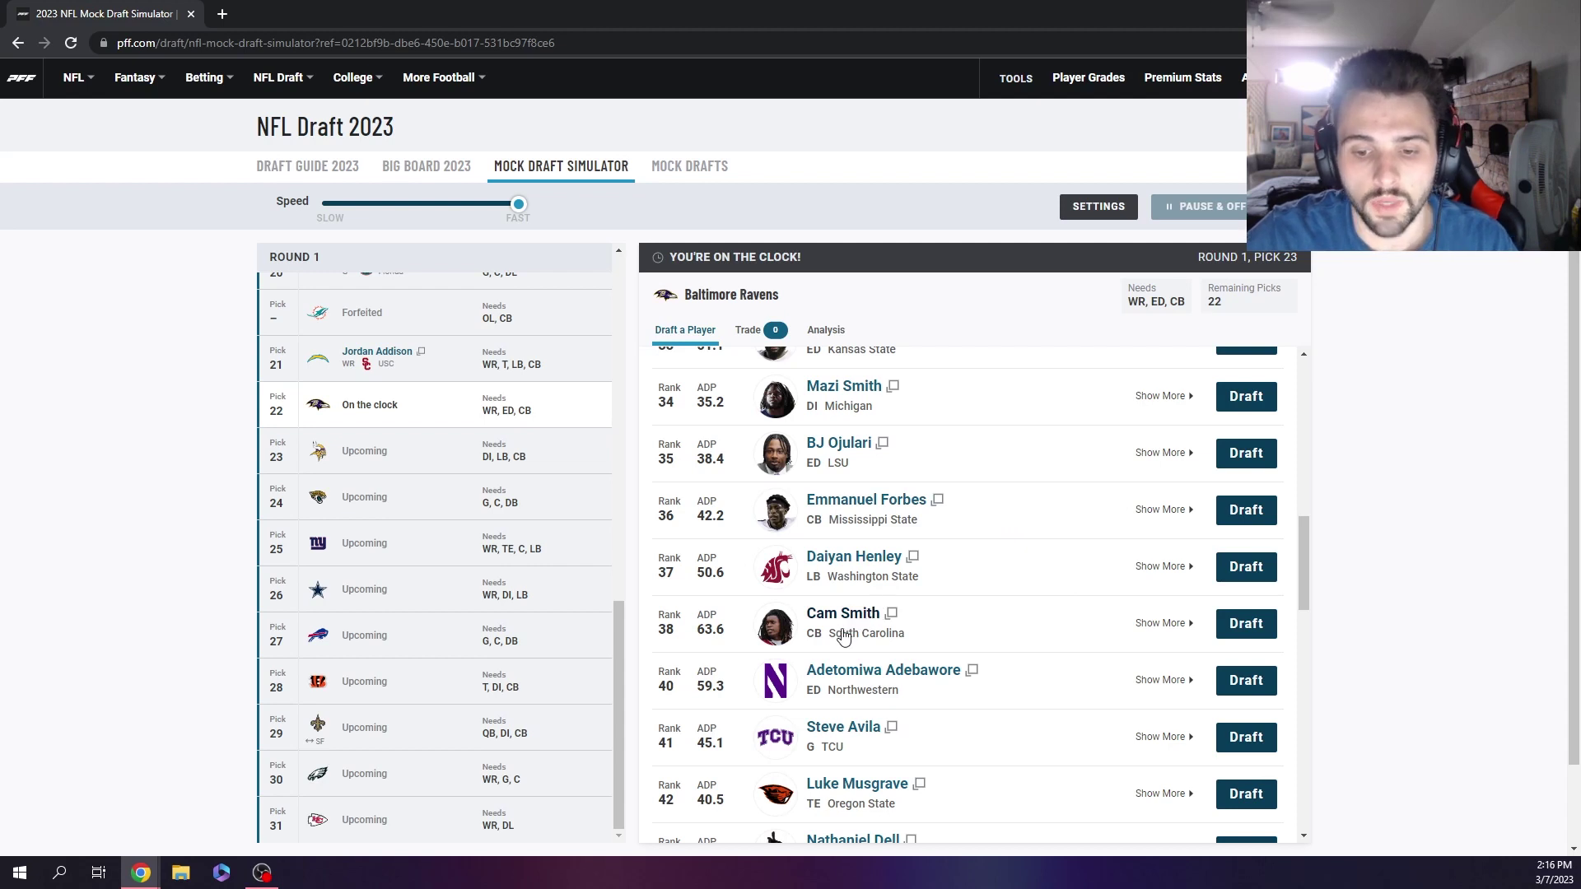
{"action": "scroll", "coordinate": [844, 637], "scroll_direction": "down", "scroll_amount": 1}
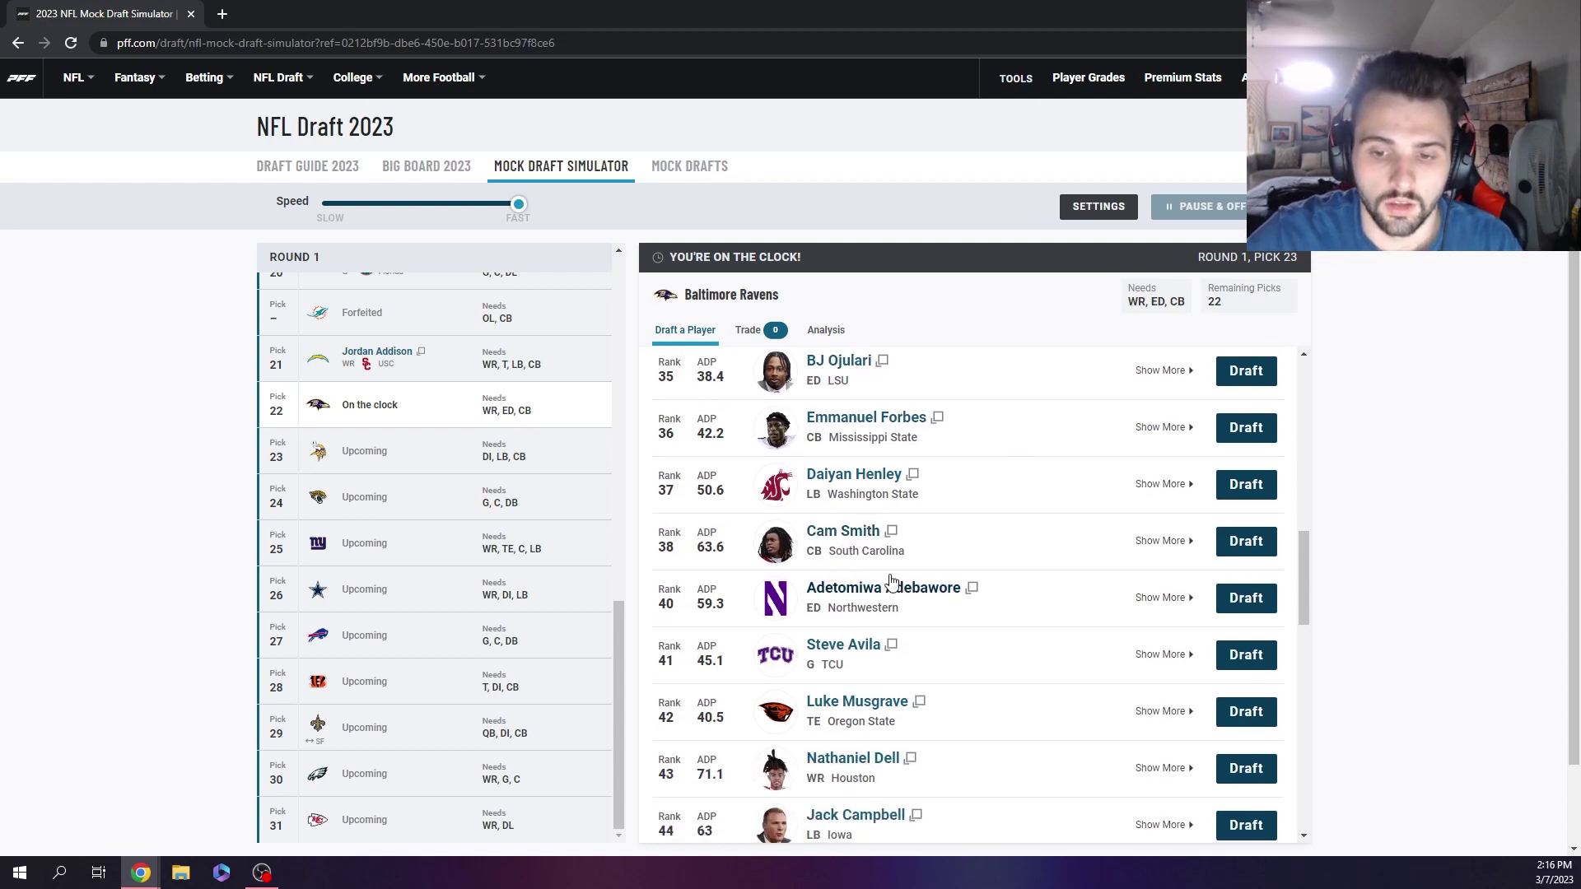
{"action": "left_click", "coordinate": [1258, 550]}
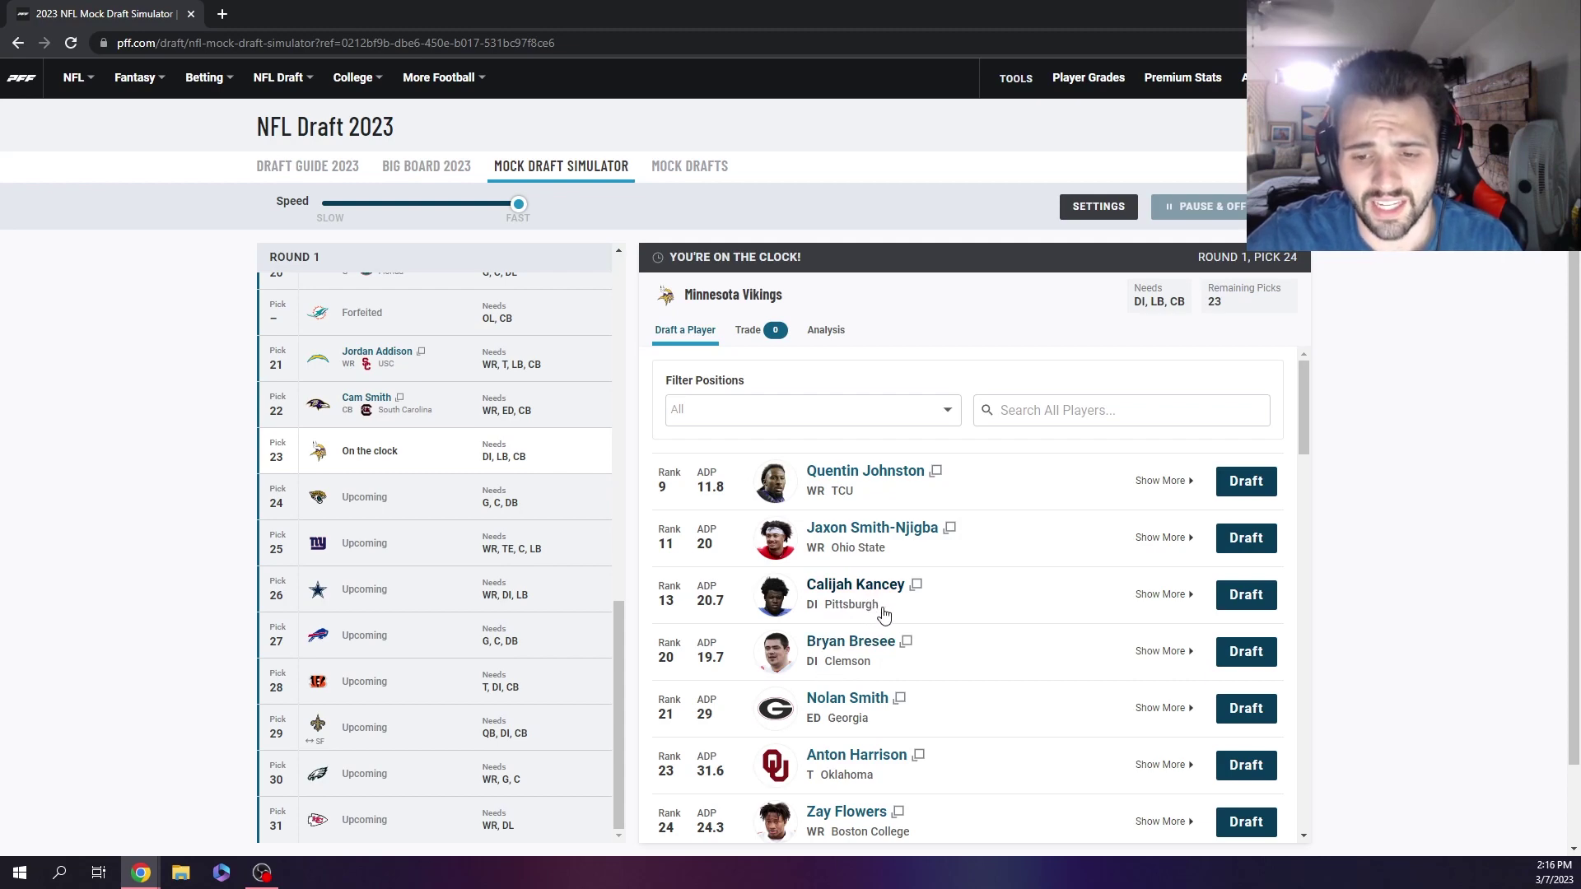
Draft interior defender Calijah Kancey for the Minnesota Vikings at pick 23 and guard Steve Avila for the Jacksonville Jaguars at pick 24
{"action": "left_click", "coordinate": [1245, 595]}
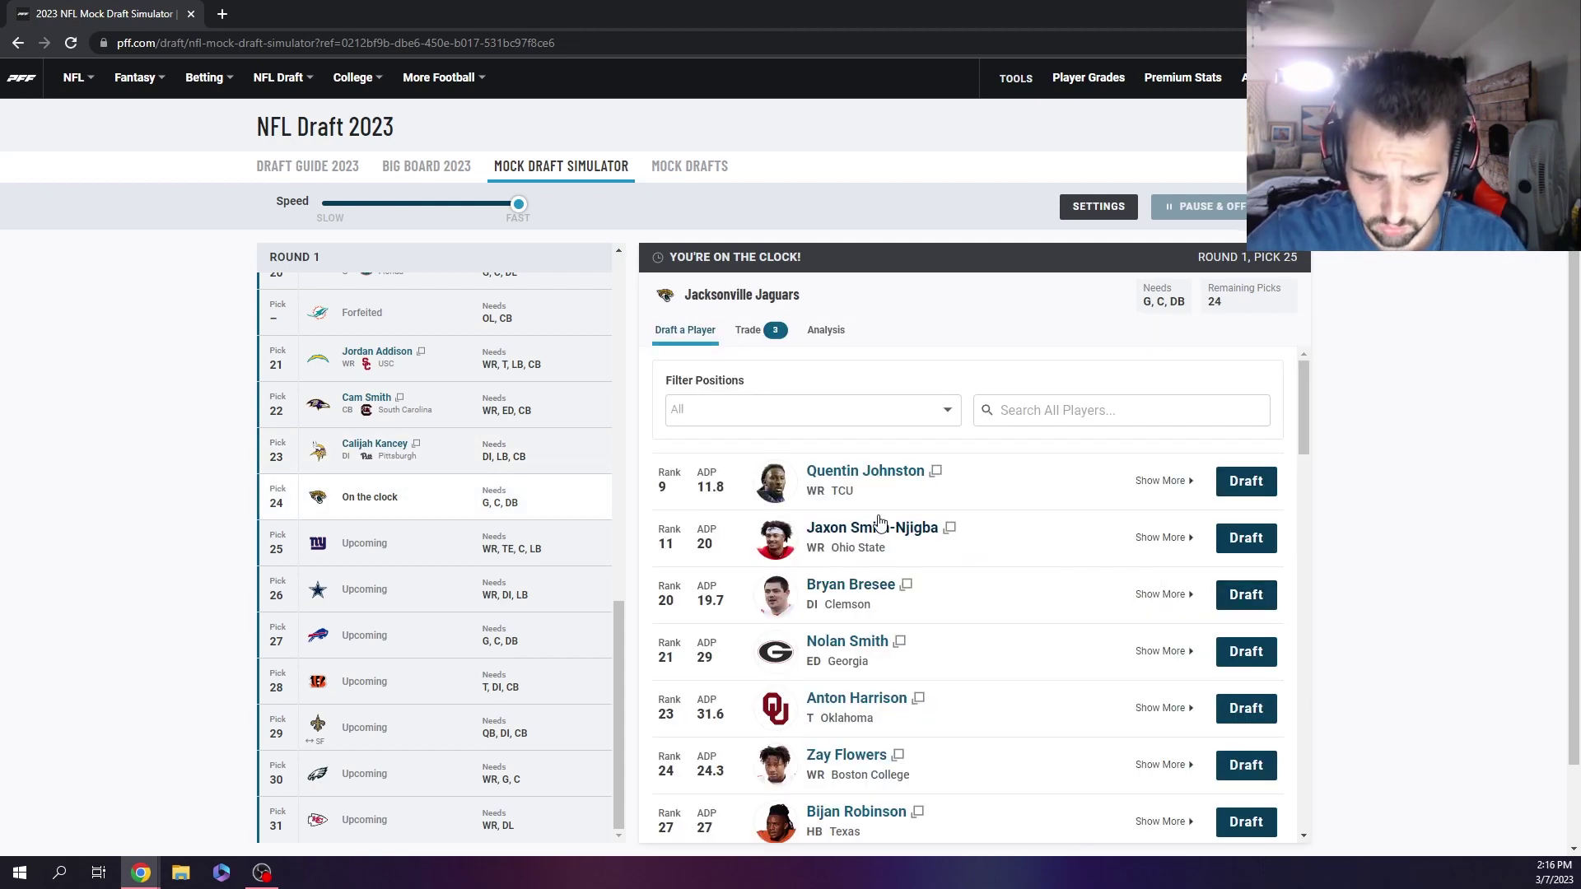
{"action": "scroll", "coordinate": [879, 520], "scroll_direction": "down", "scroll_amount": 2}
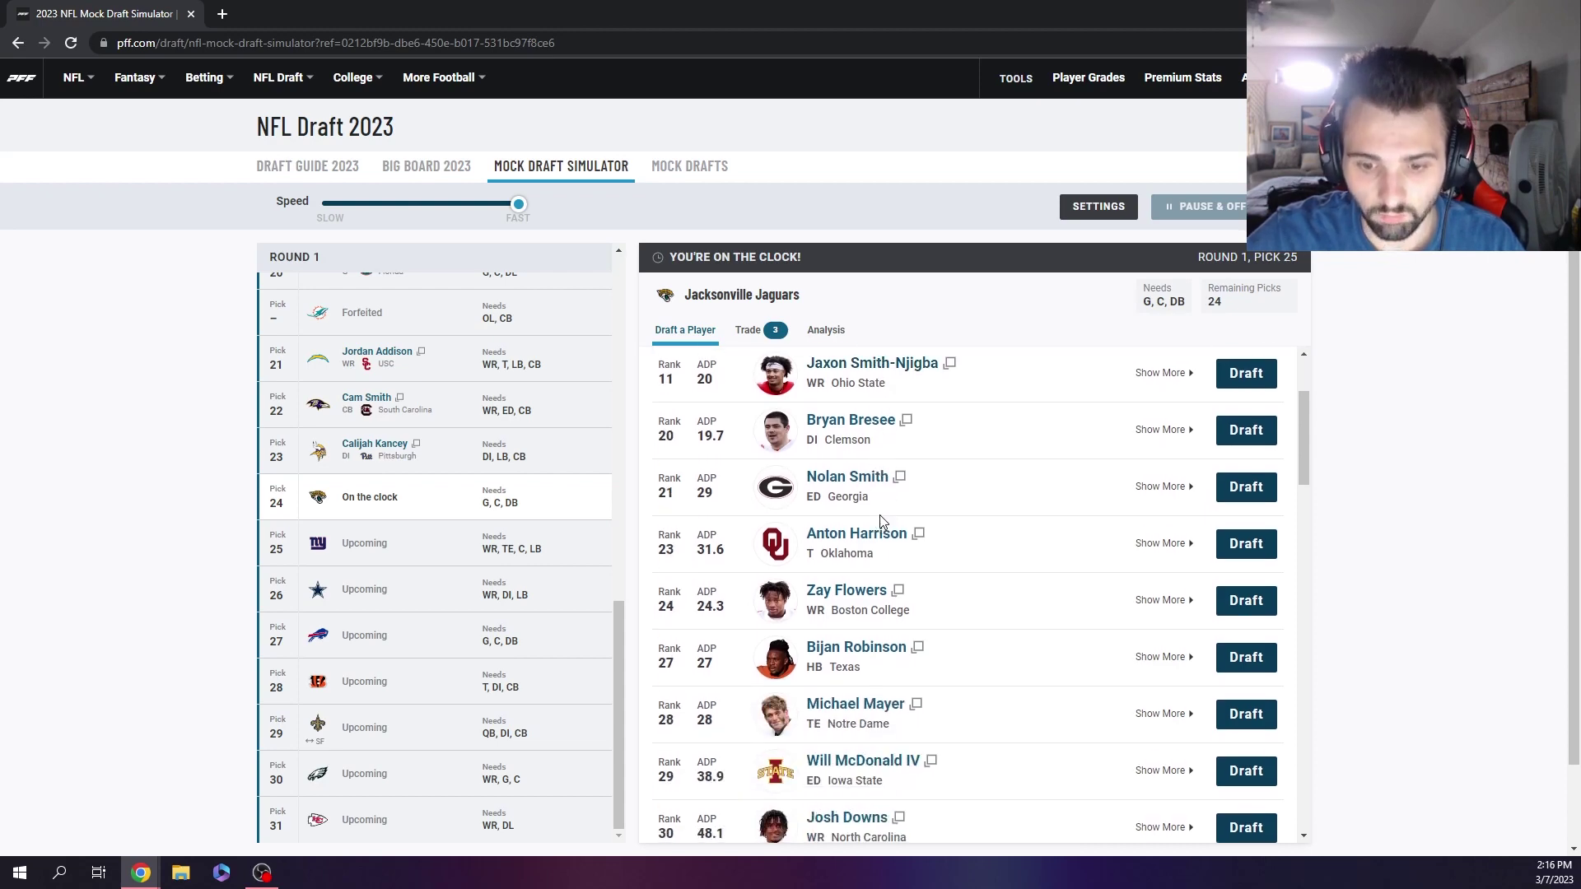
{"action": "scroll", "coordinate": [879, 521], "scroll_direction": "down", "scroll_amount": 2}
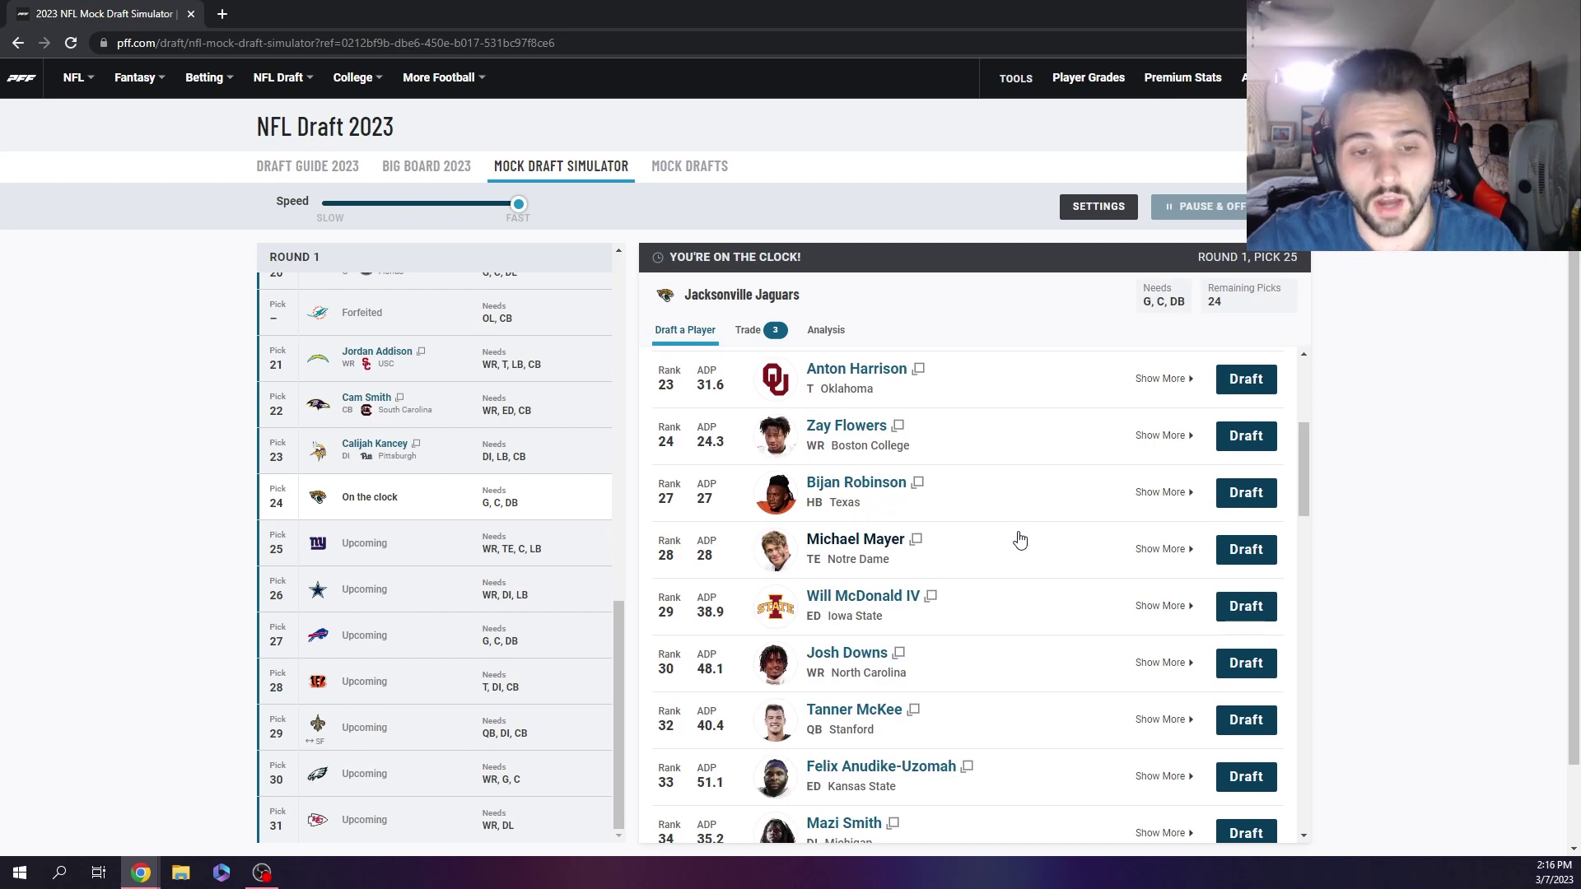
{"action": "scroll", "coordinate": [1019, 539], "scroll_direction": "down", "scroll_amount": 4}
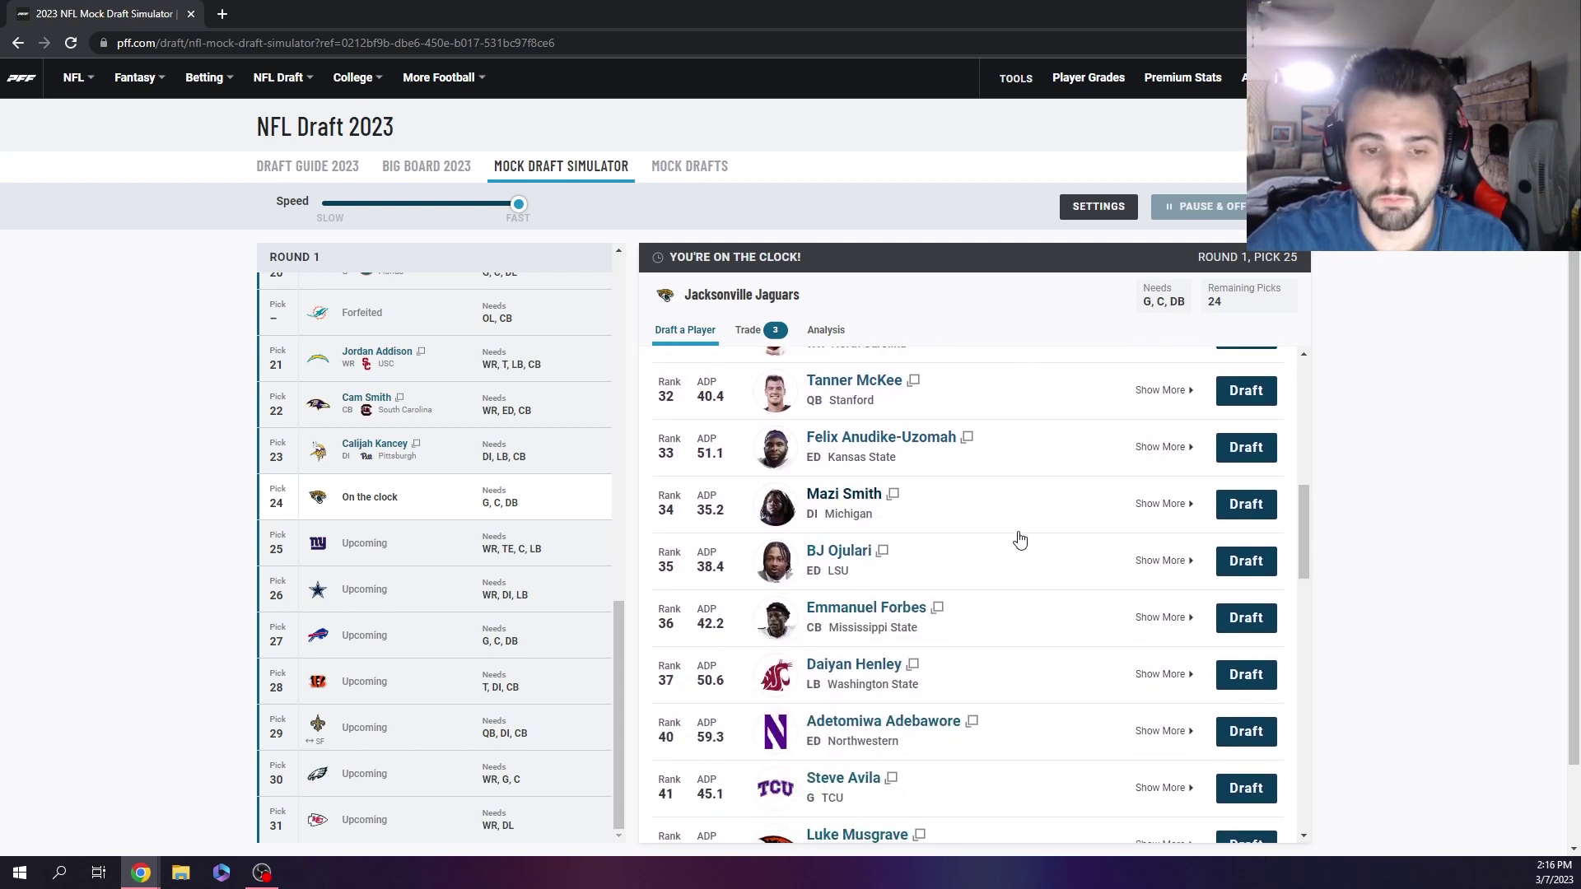
{"action": "scroll", "coordinate": [1019, 539], "scroll_direction": "down", "scroll_amount": 3}
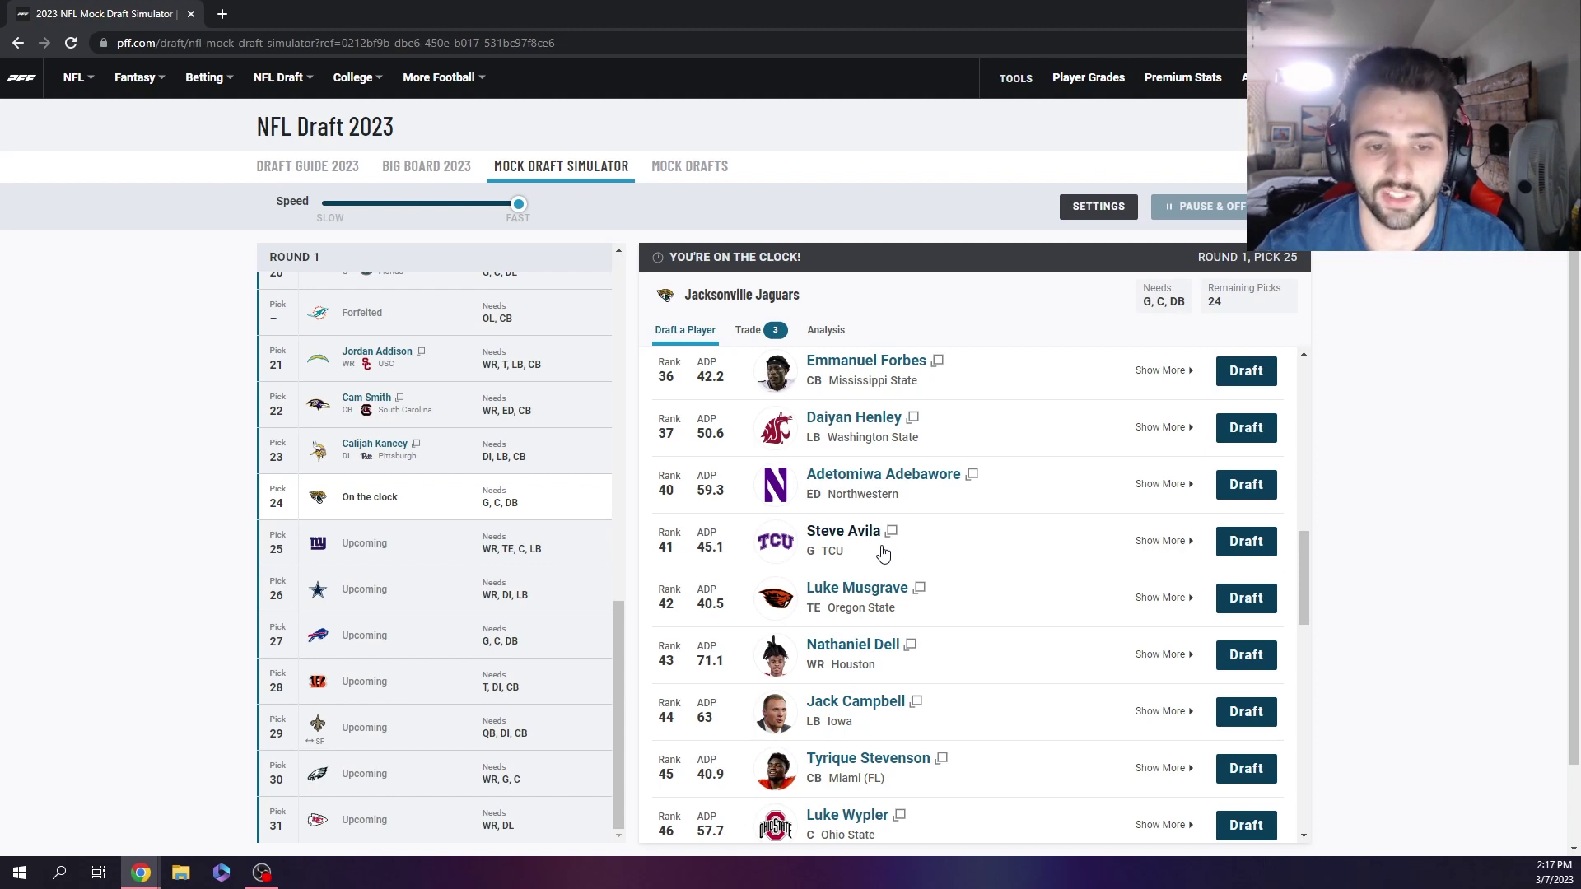
{"action": "left_click", "coordinate": [1254, 545]}
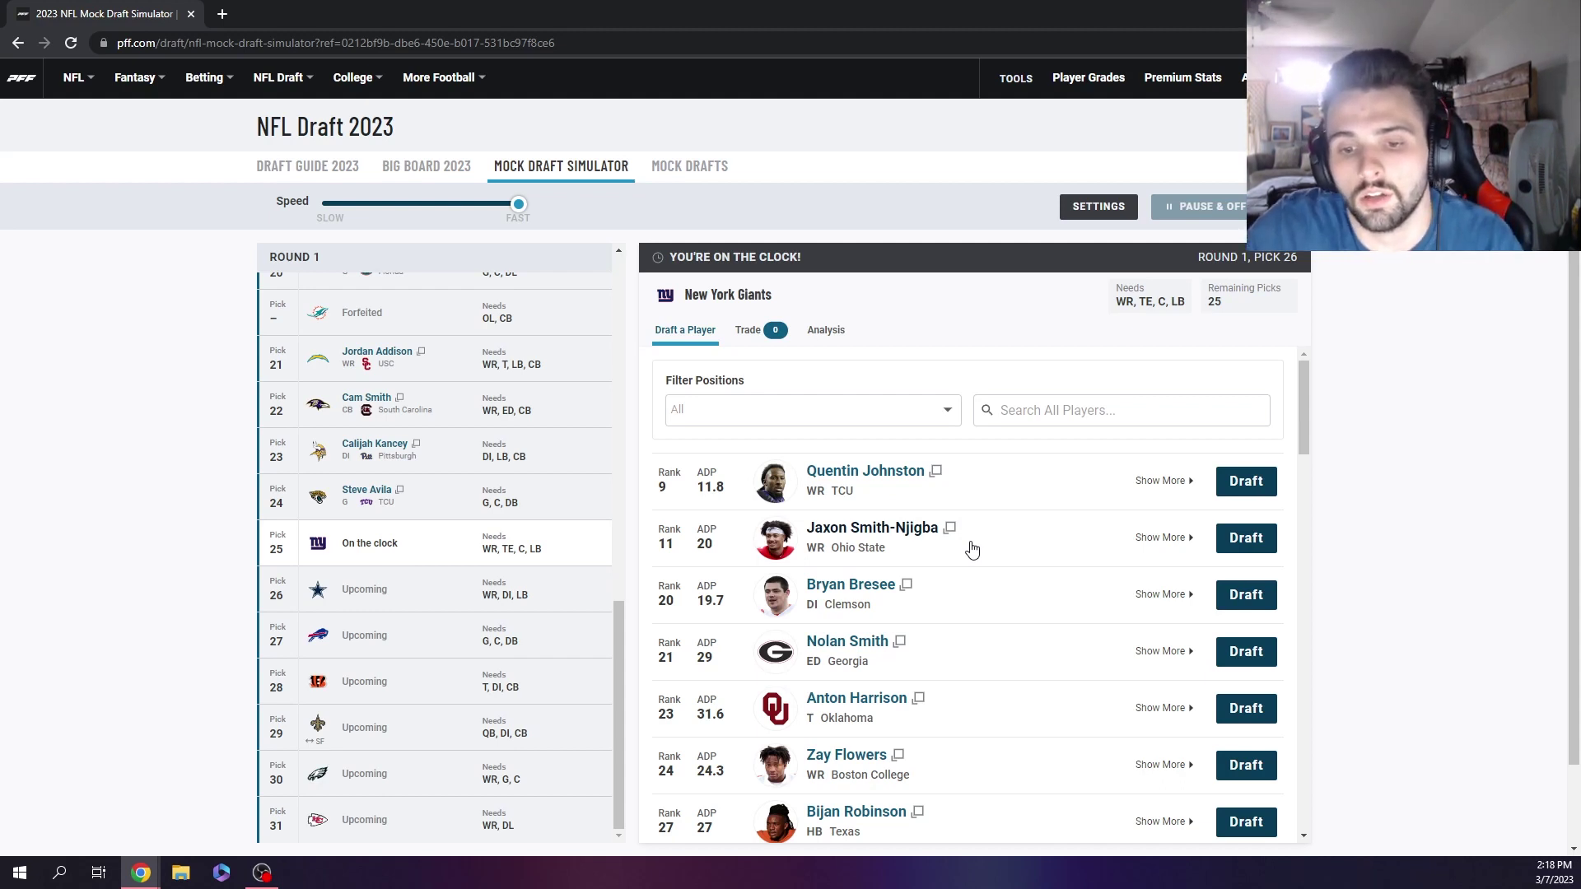
Draft receivers Zay Flowers for the New York Giants at pick 25 and Jaxon Smith-Njigba for the Dallas Cowboys at pick 26
{"action": "scroll", "coordinate": [967, 679], "scroll_direction": "down", "scroll_amount": 2}
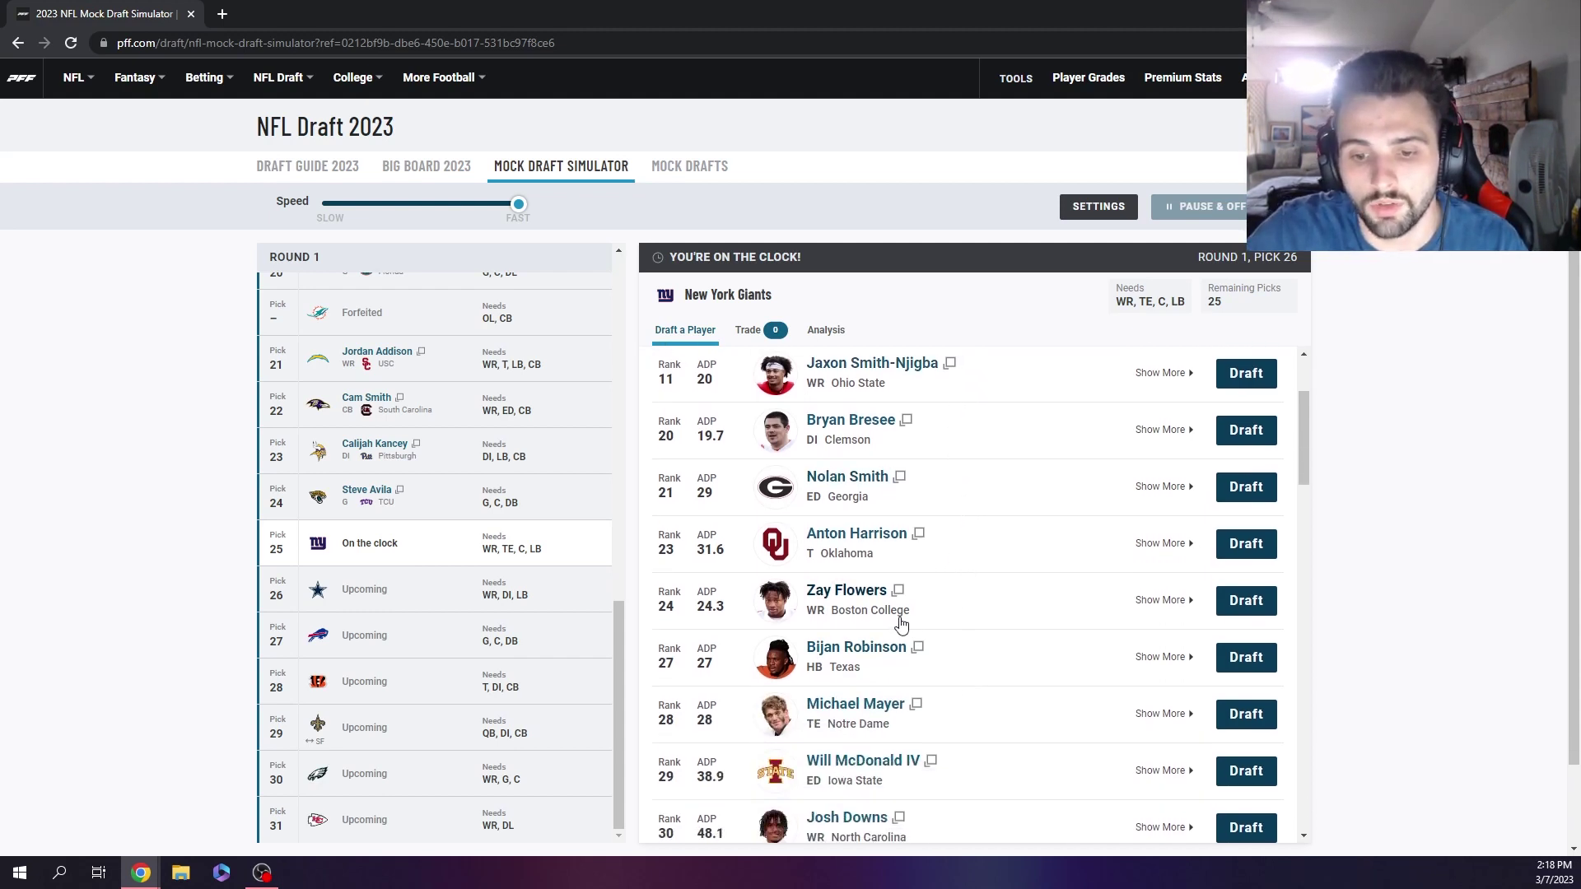
{"action": "scroll", "coordinate": [967, 618], "scroll_direction": "up", "scroll_amount": 1}
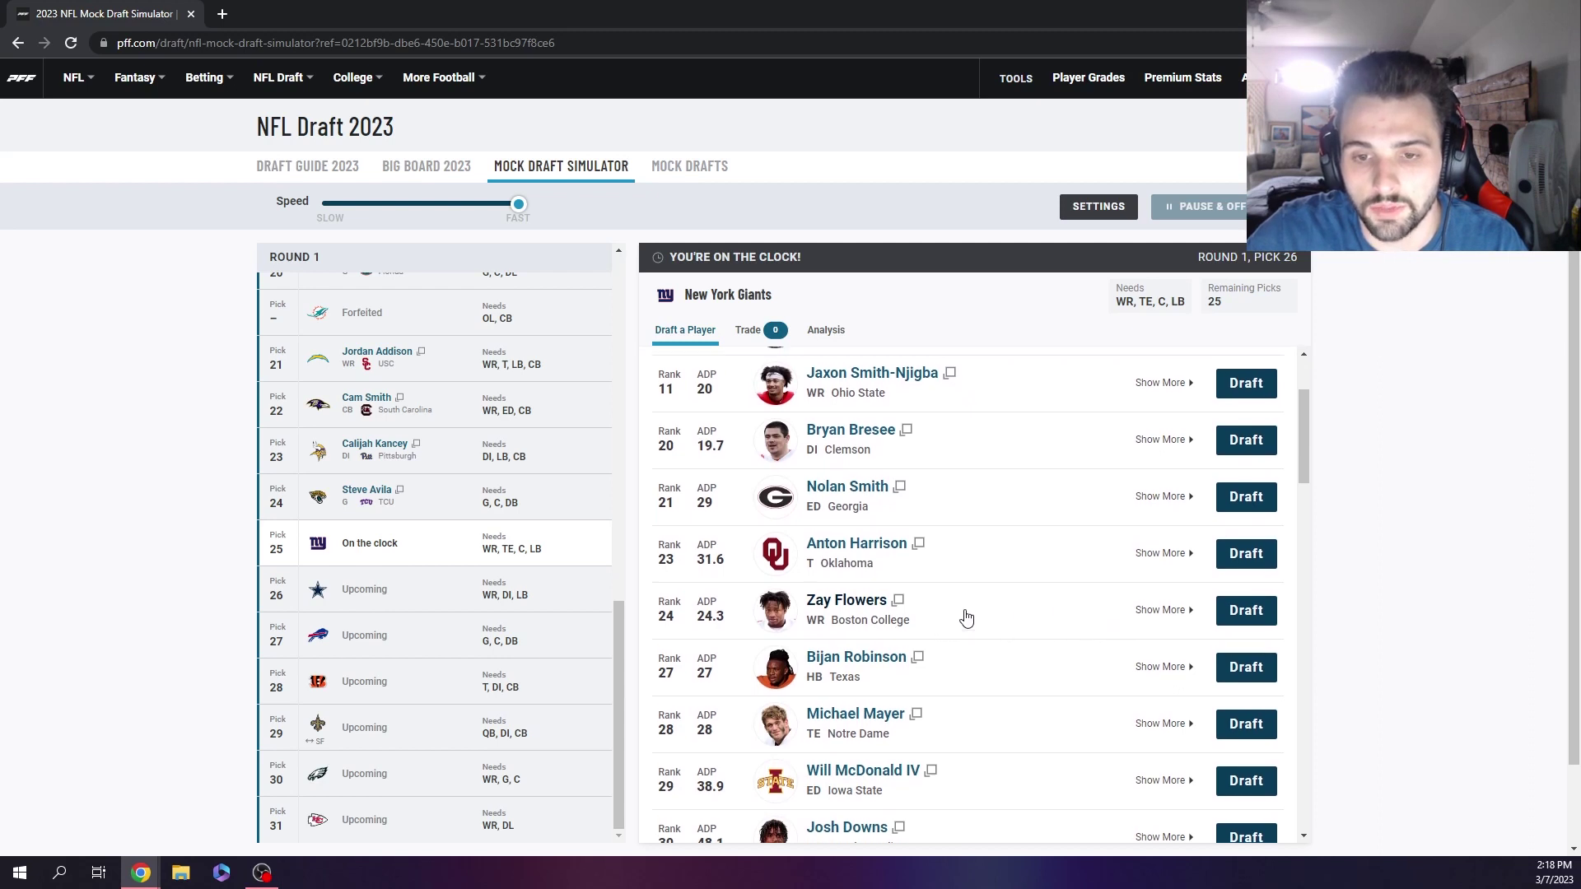
{"action": "scroll", "coordinate": [966, 618], "scroll_direction": "up", "scroll_amount": 2}
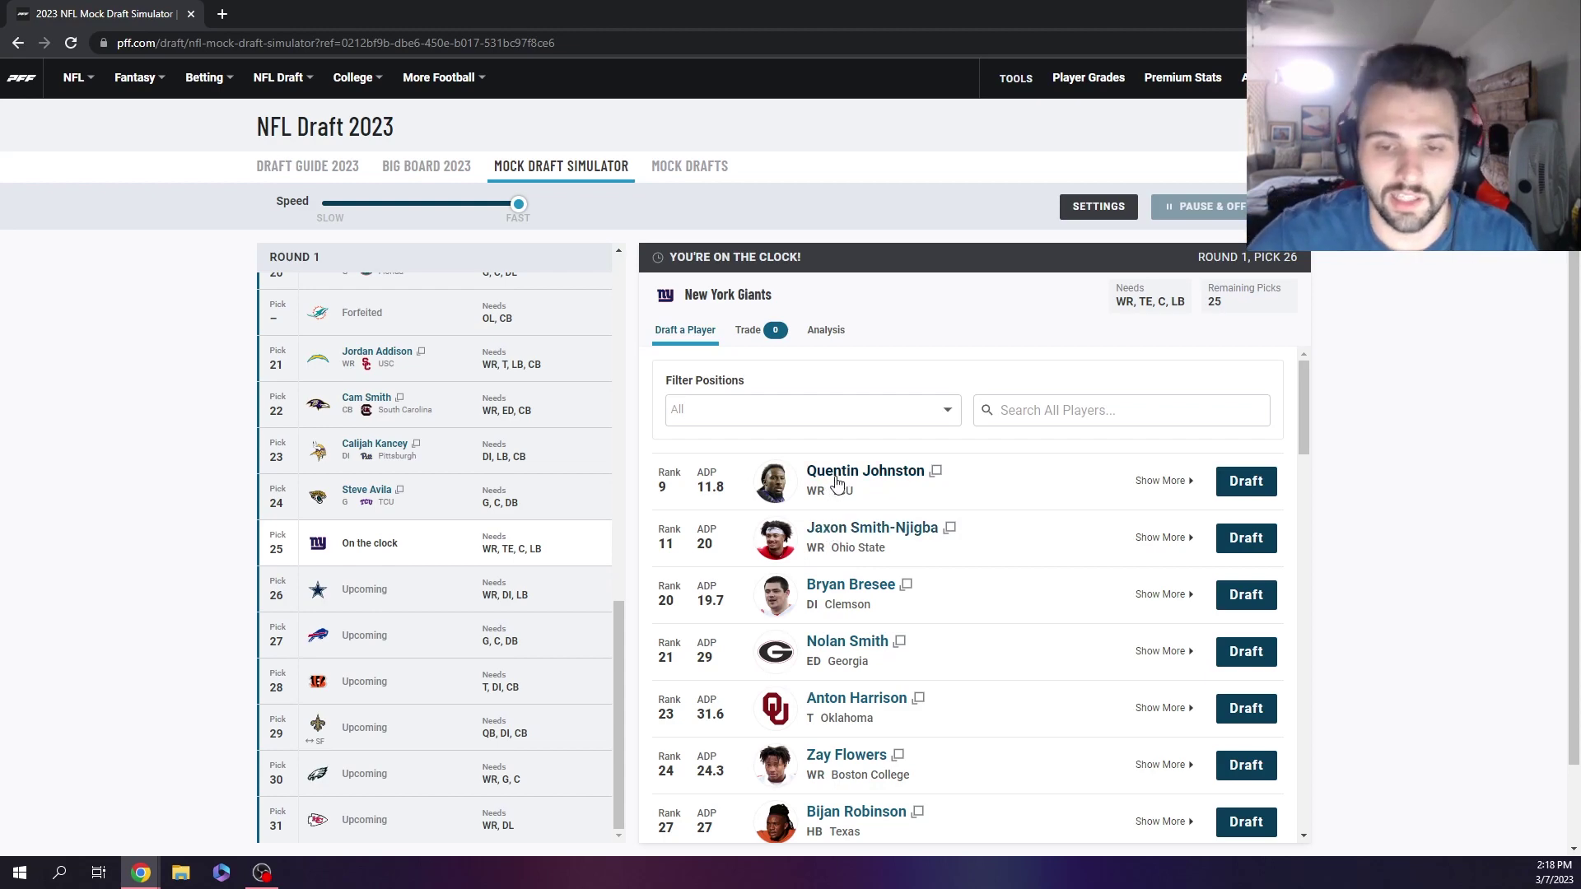
{"action": "scroll", "coordinate": [974, 494], "scroll_direction": "down", "scroll_amount": 3}
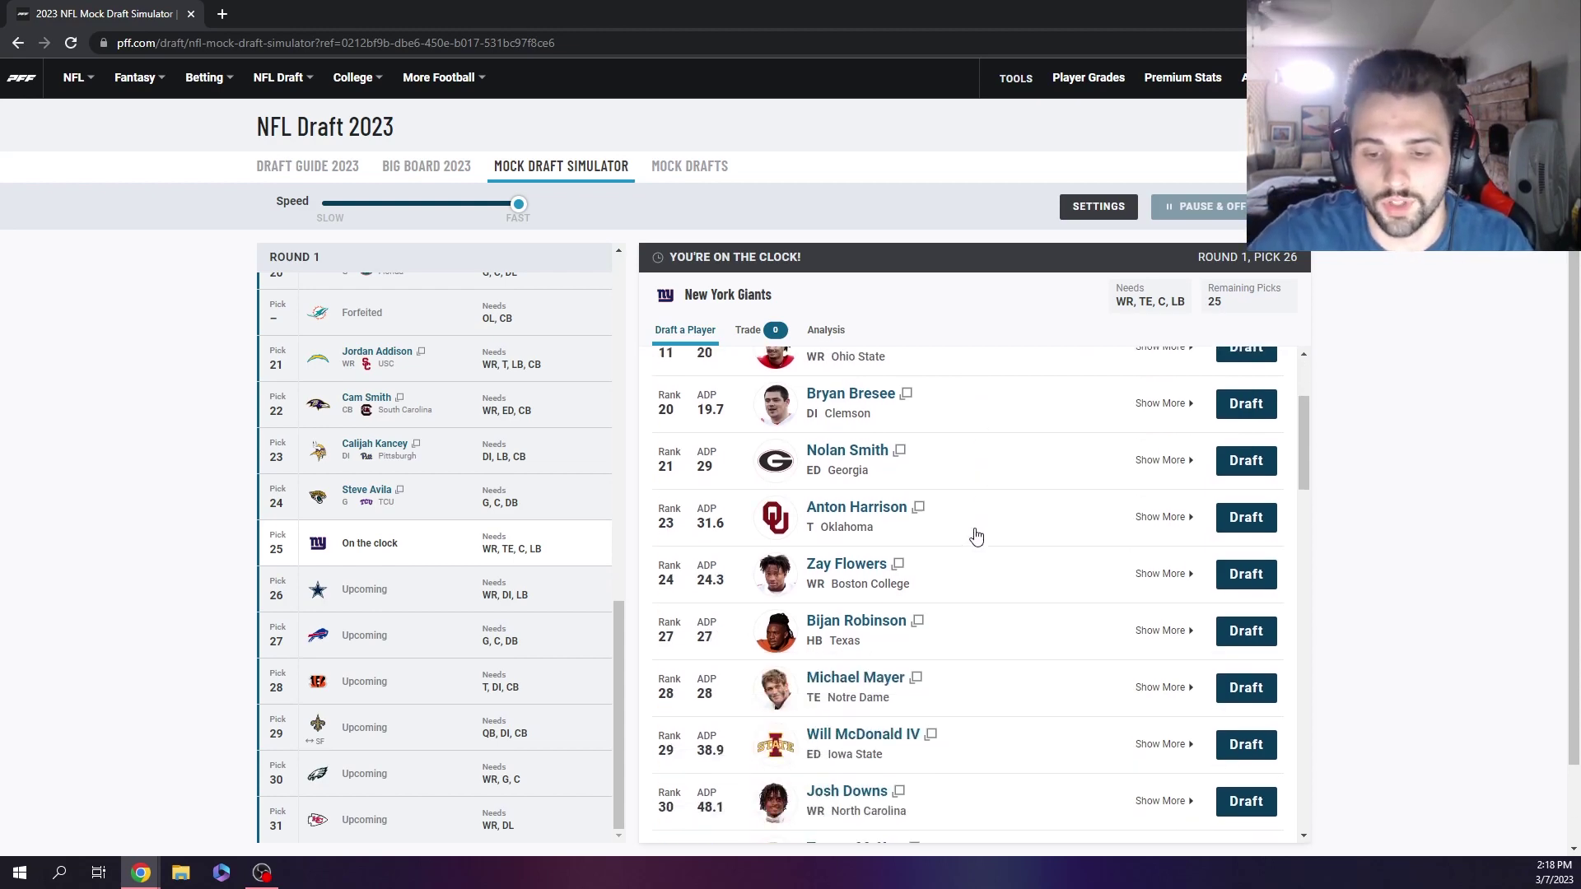
{"action": "left_click", "coordinate": [1260, 531]}
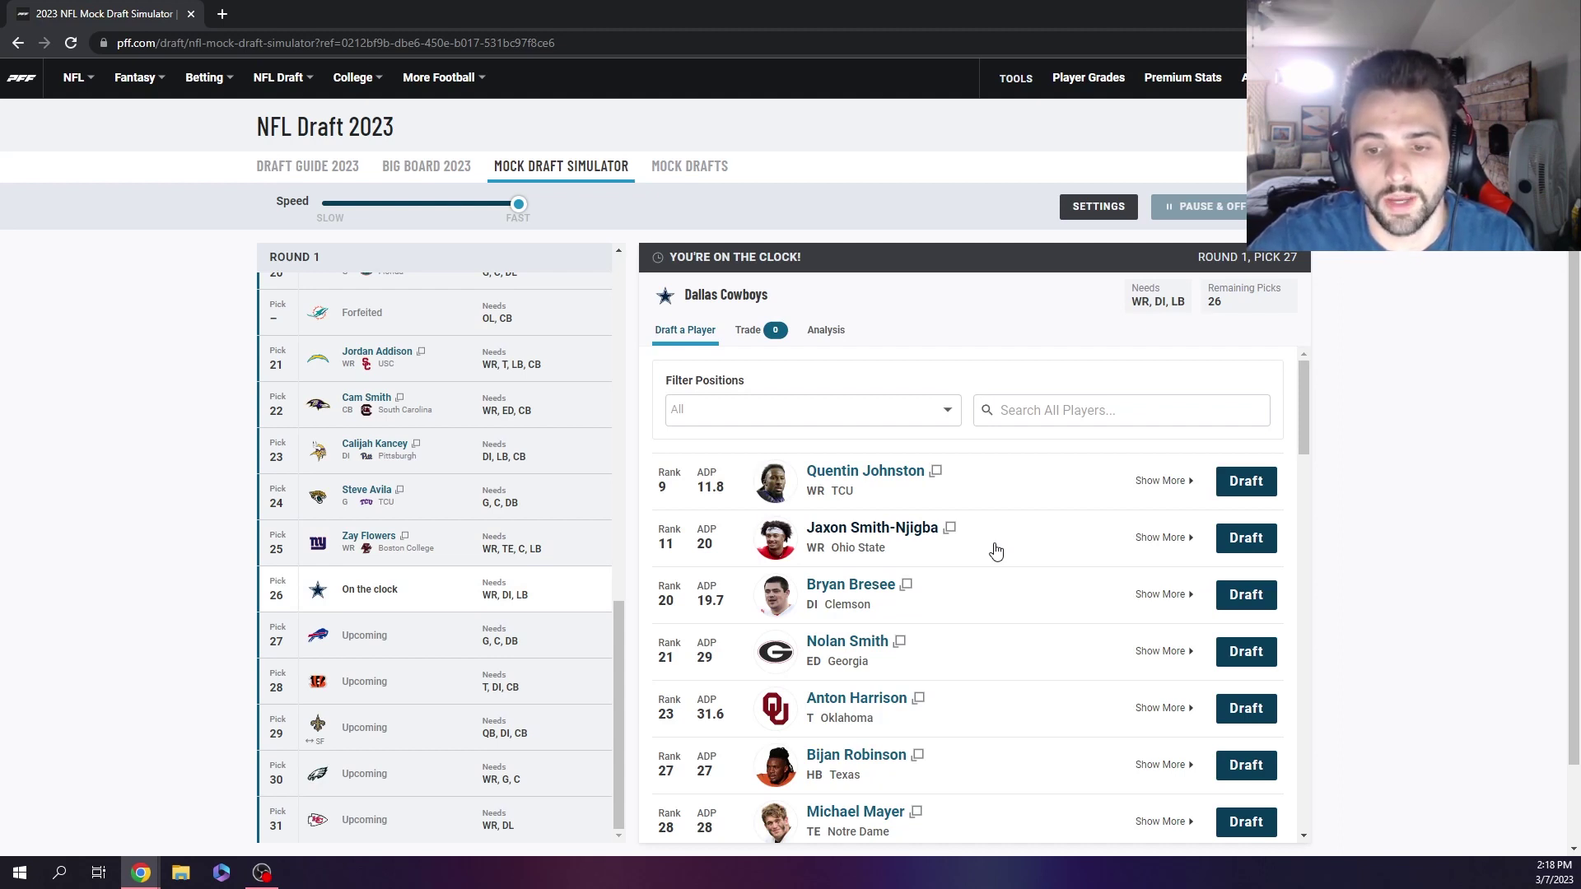
{"action": "left_click", "coordinate": [1247, 540]}
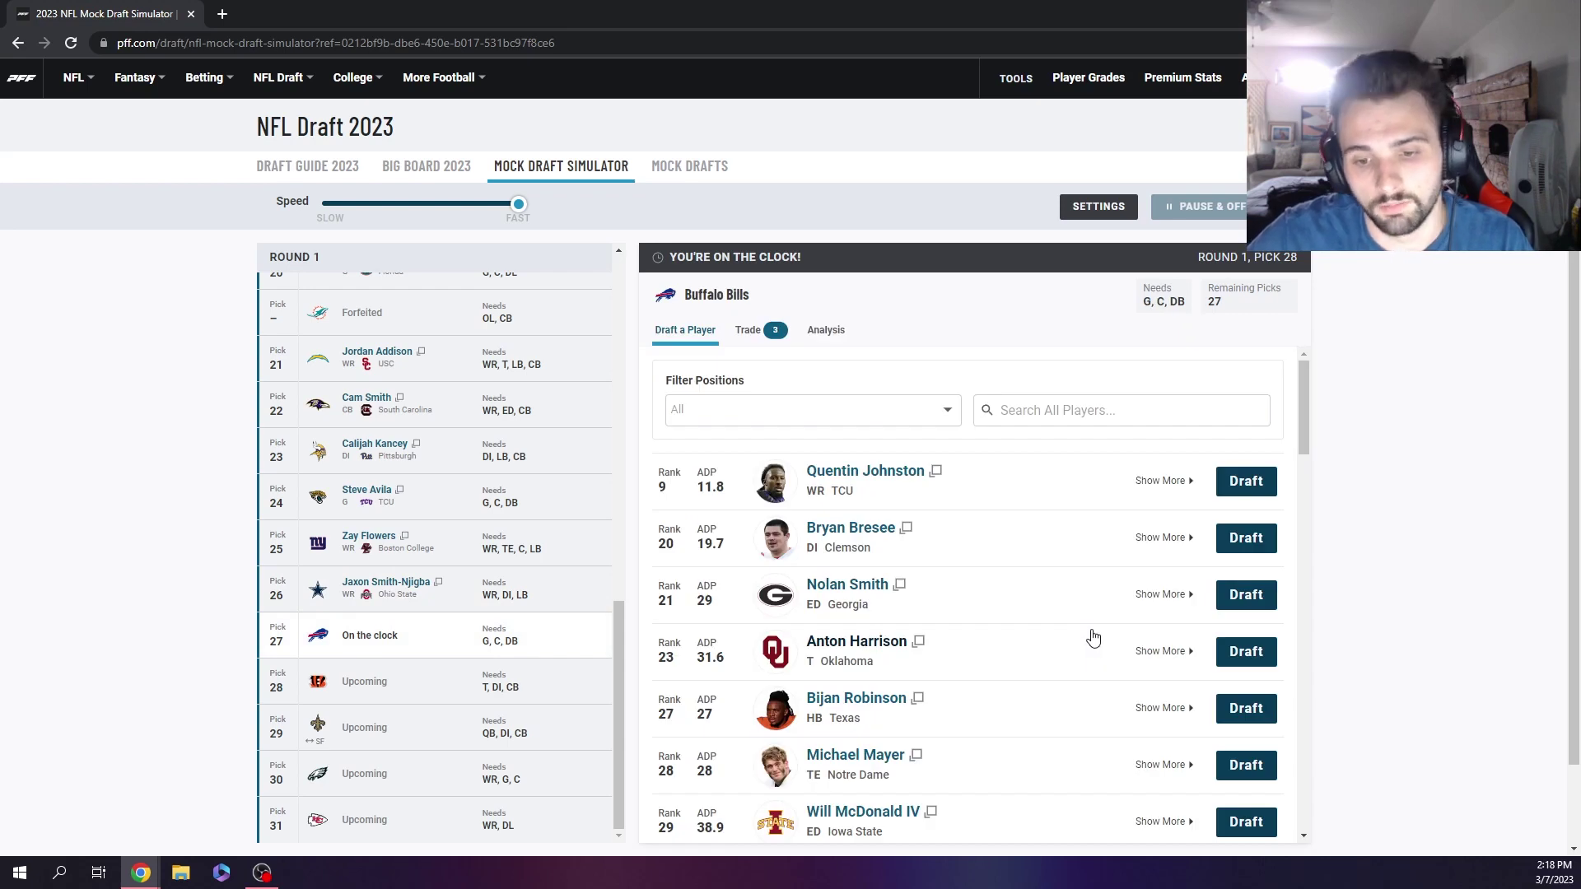
Look far down the available players and draft linebacker Drew Sanders for the Buffalo Bills at pick 27
{"action": "scroll", "coordinate": [1093, 638], "scroll_direction": "down", "scroll_amount": 4}
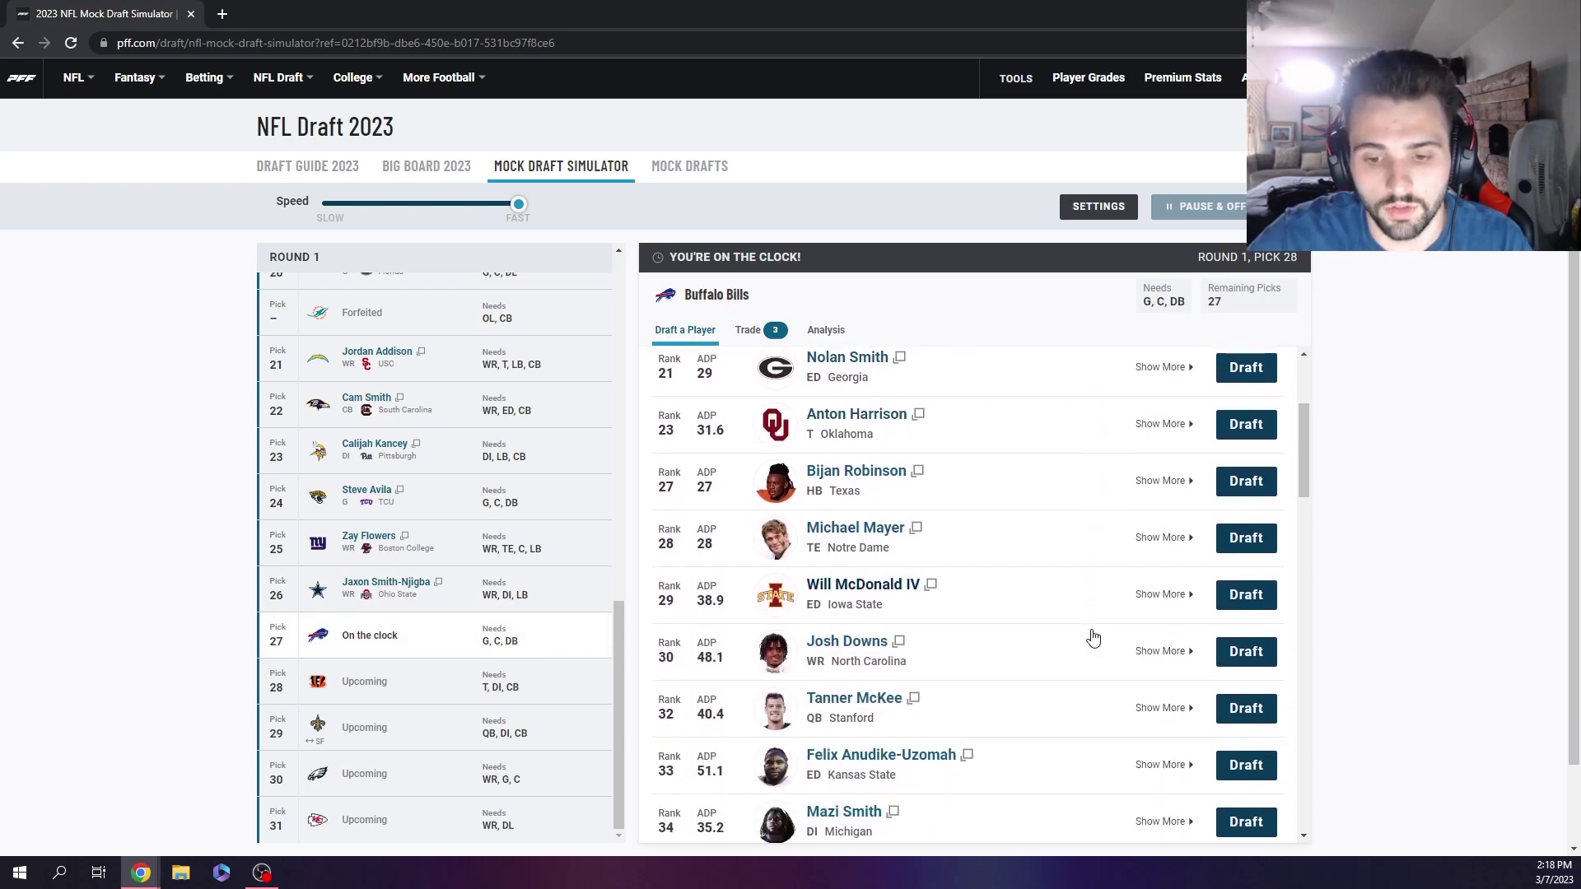
{"action": "scroll", "coordinate": [1093, 638], "scroll_direction": "down", "scroll_amount": 4}
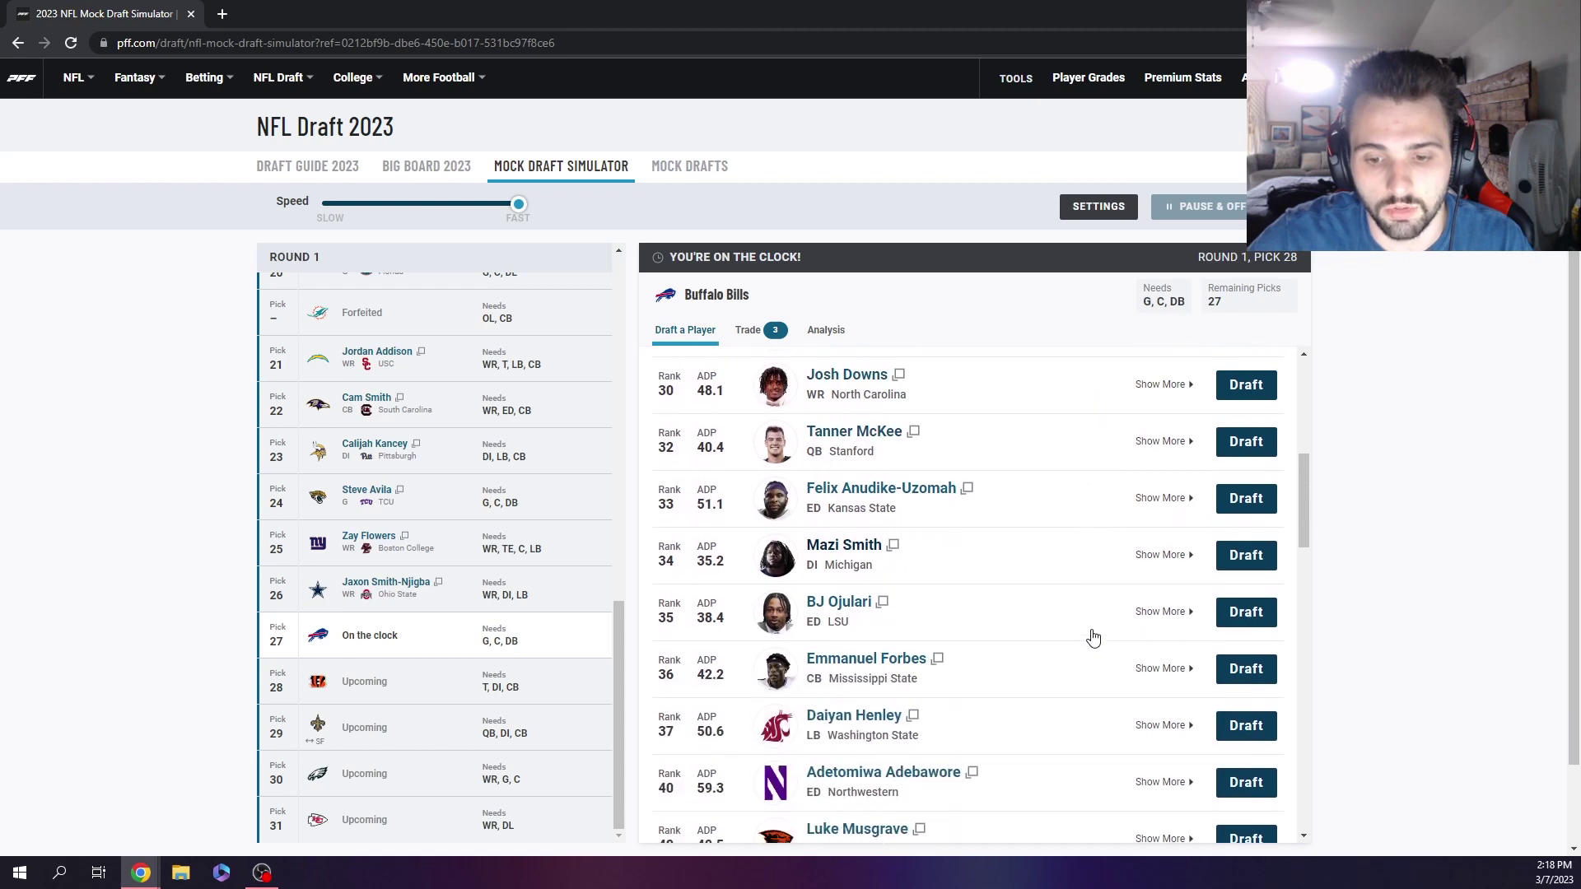
{"action": "scroll", "coordinate": [1092, 638], "scroll_direction": "down", "scroll_amount": 2}
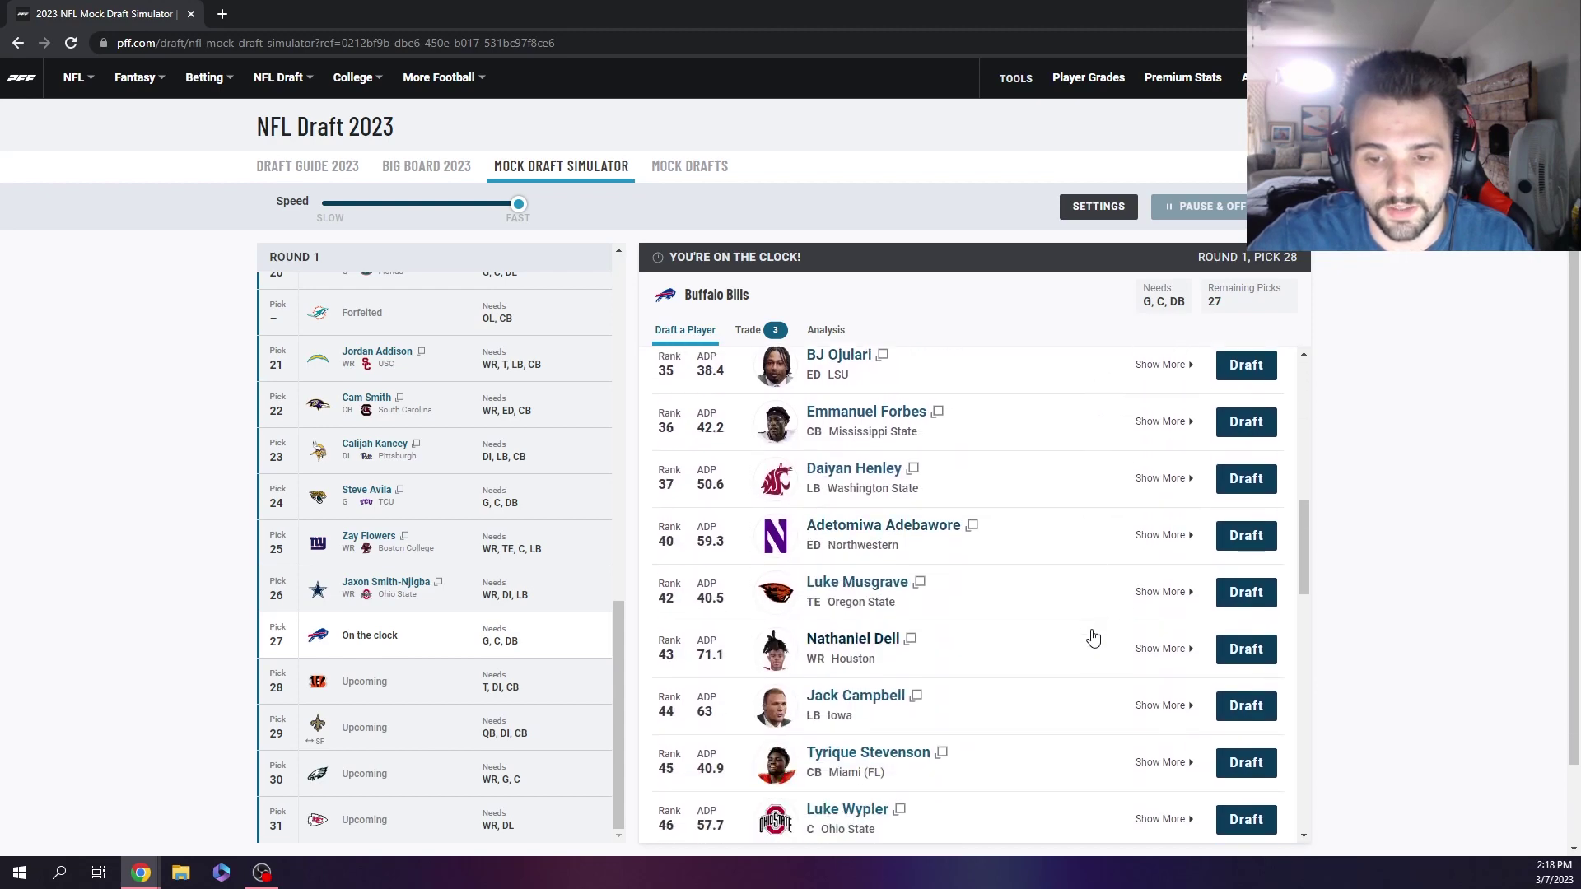
{"action": "scroll", "coordinate": [934, 548], "scroll_direction": "down", "scroll_amount": 2}
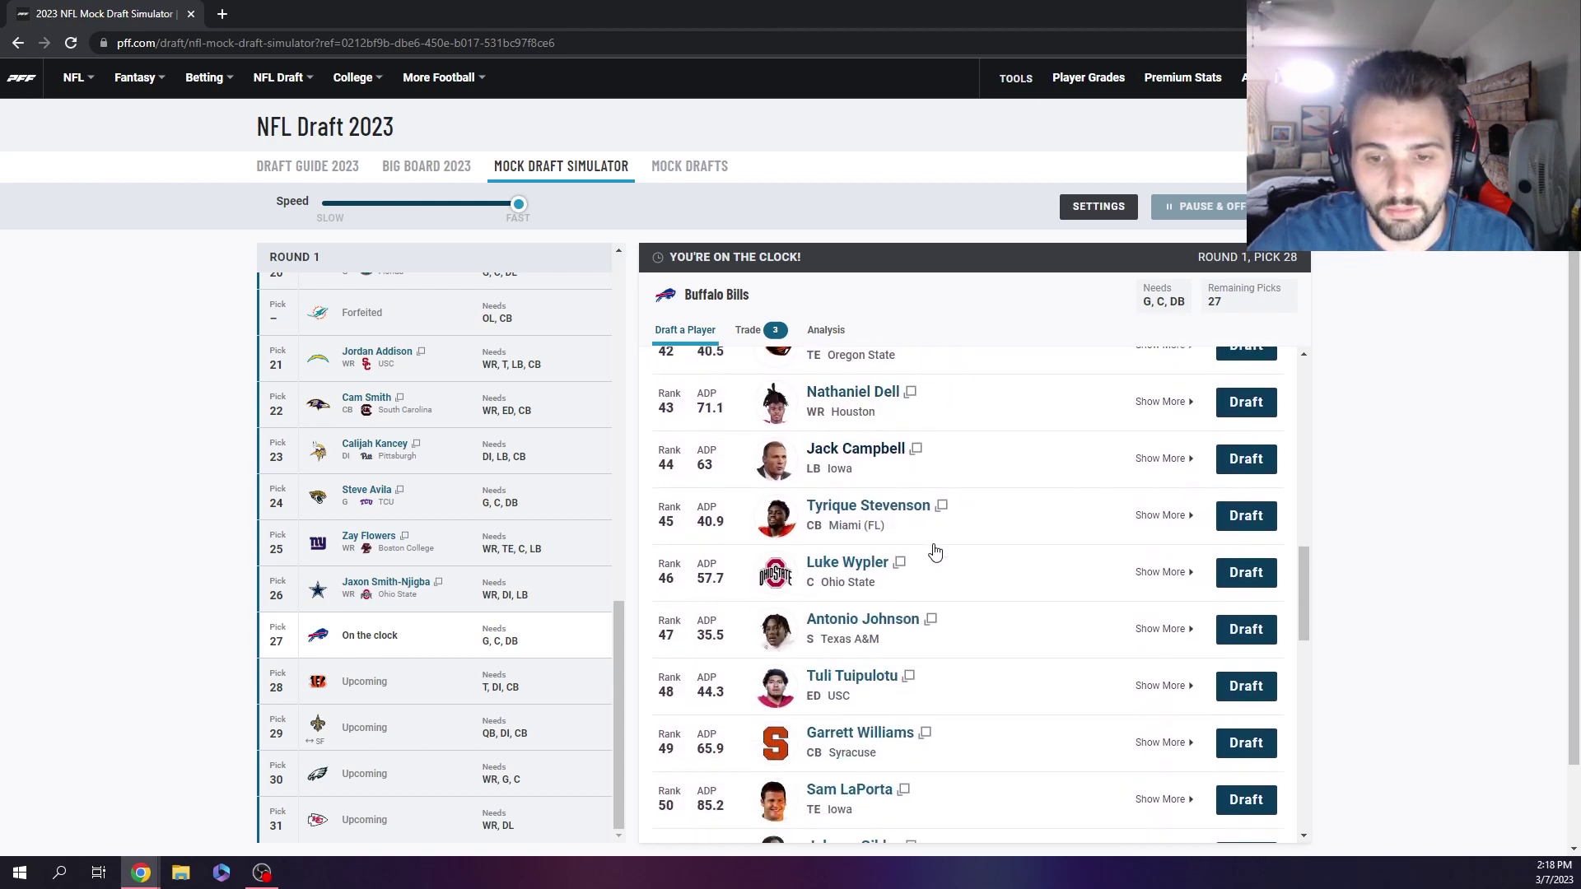
{"action": "scroll", "coordinate": [935, 550], "scroll_direction": "down", "scroll_amount": 1}
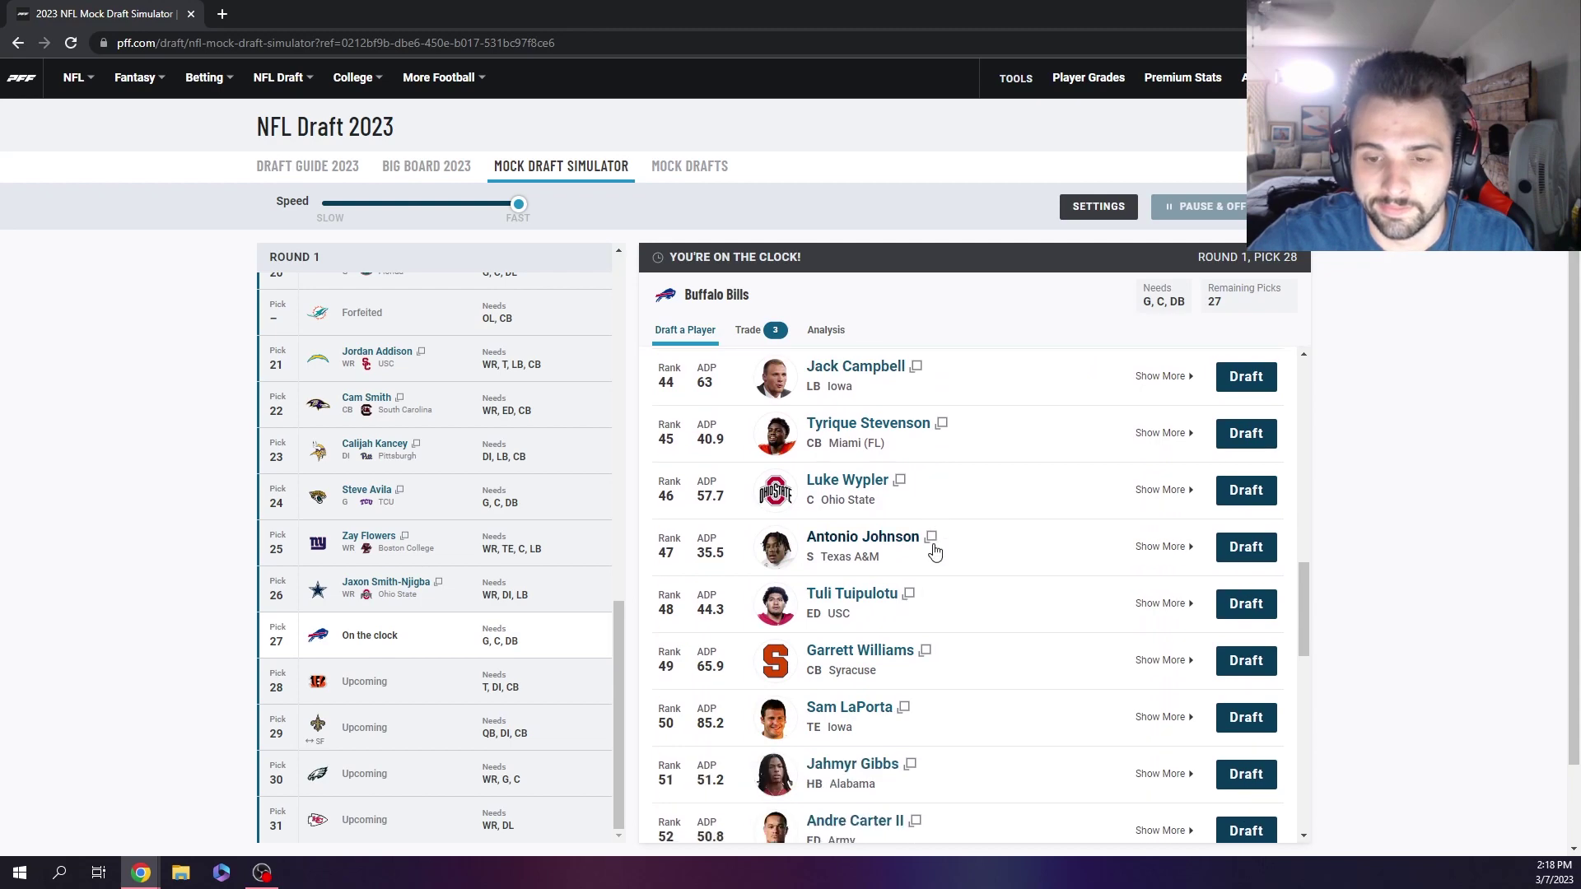
{"action": "scroll", "coordinate": [873, 582], "scroll_direction": "down", "scroll_amount": 3}
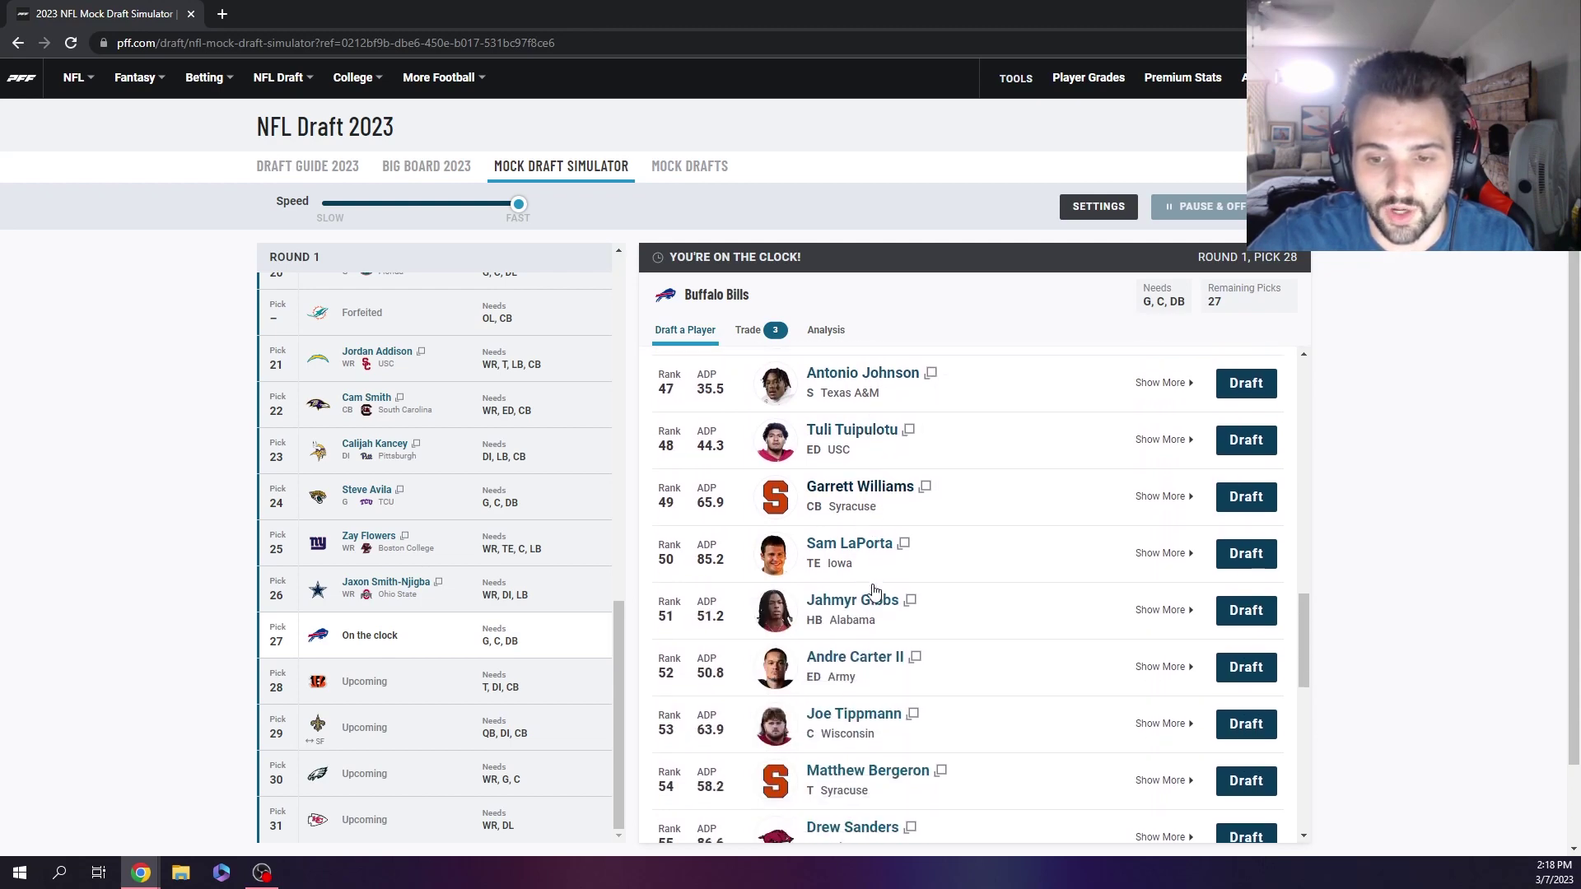
{"action": "scroll", "coordinate": [875, 590], "scroll_direction": "down", "scroll_amount": 2}
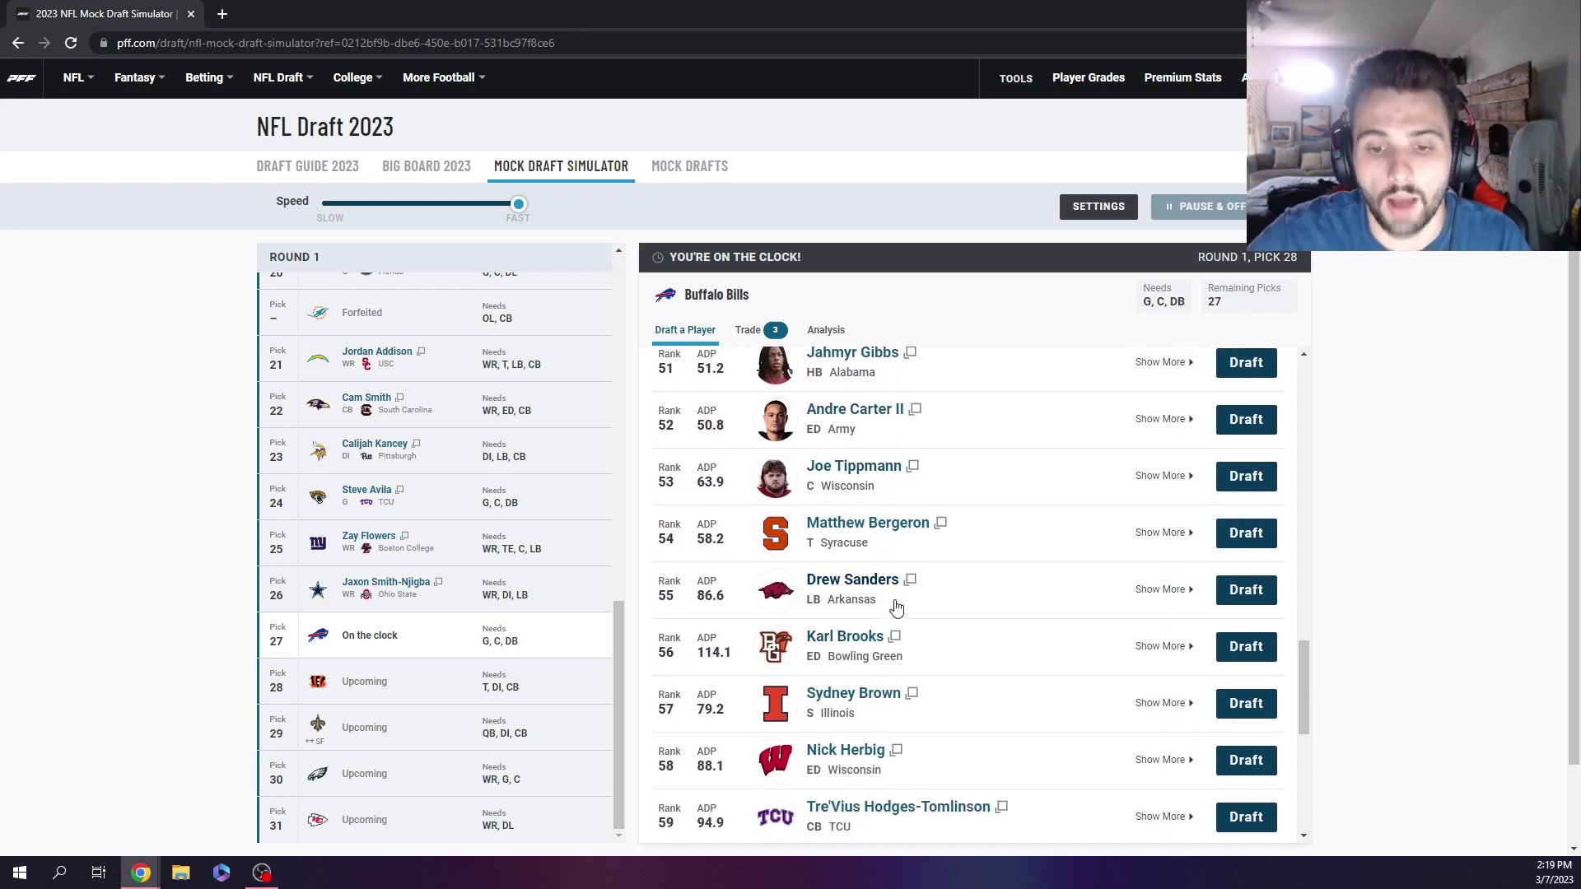
{"action": "left_click", "coordinate": [1256, 599]}
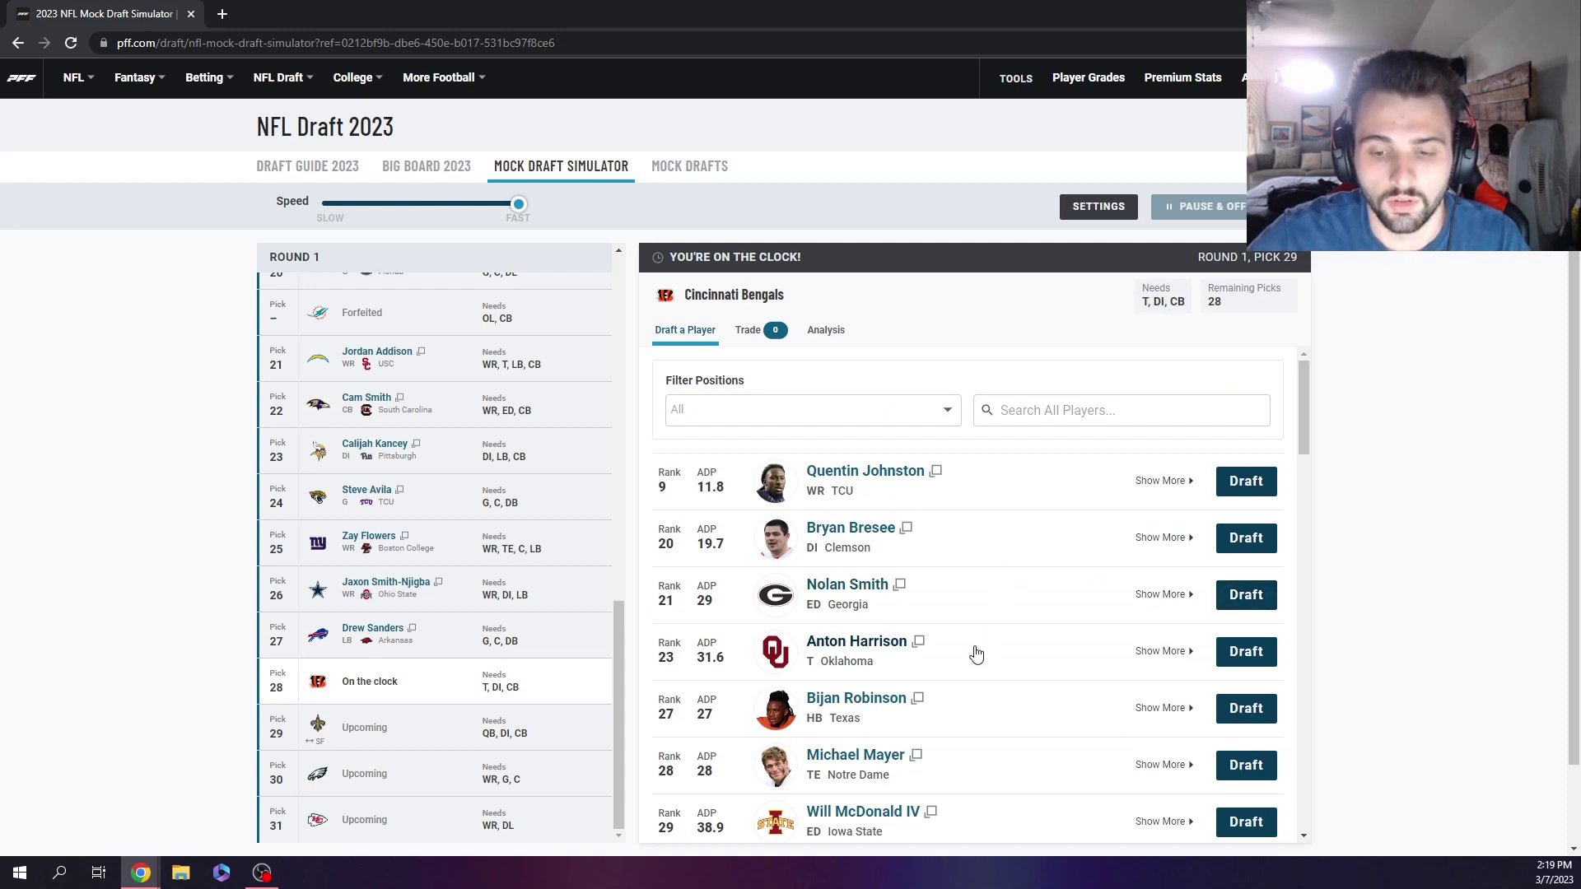
Review the top available players and draft interior defender Bryan Bresee for the Cincinnati Bengals at pick 28
{"action": "scroll", "coordinate": [974, 653], "scroll_direction": "down", "scroll_amount": 2}
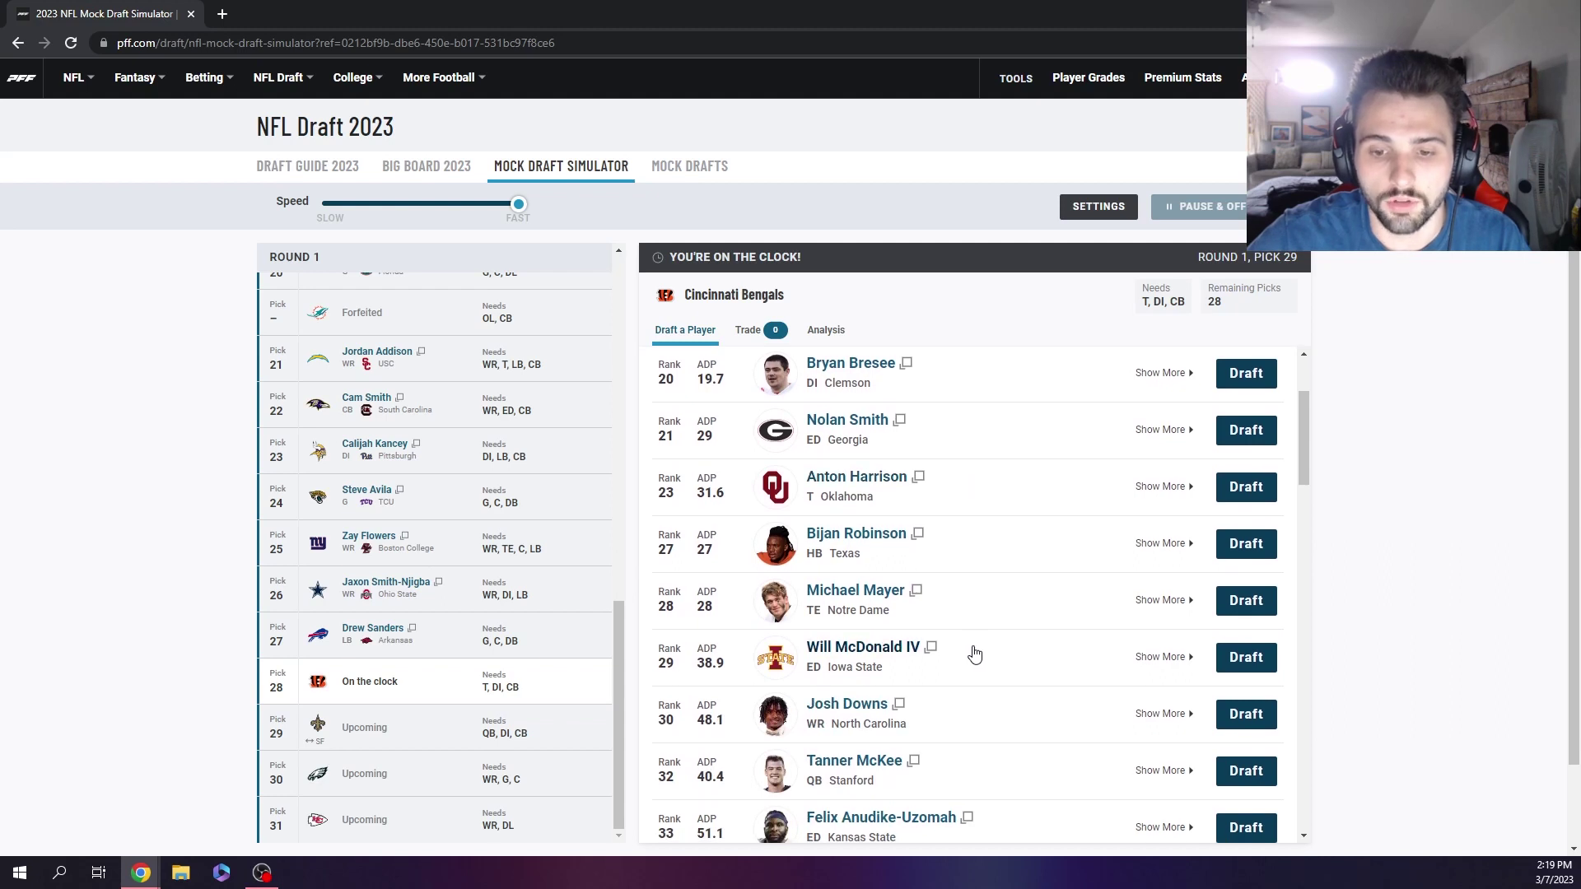
{"action": "scroll", "coordinate": [974, 653], "scroll_direction": "up", "scroll_amount": 2}
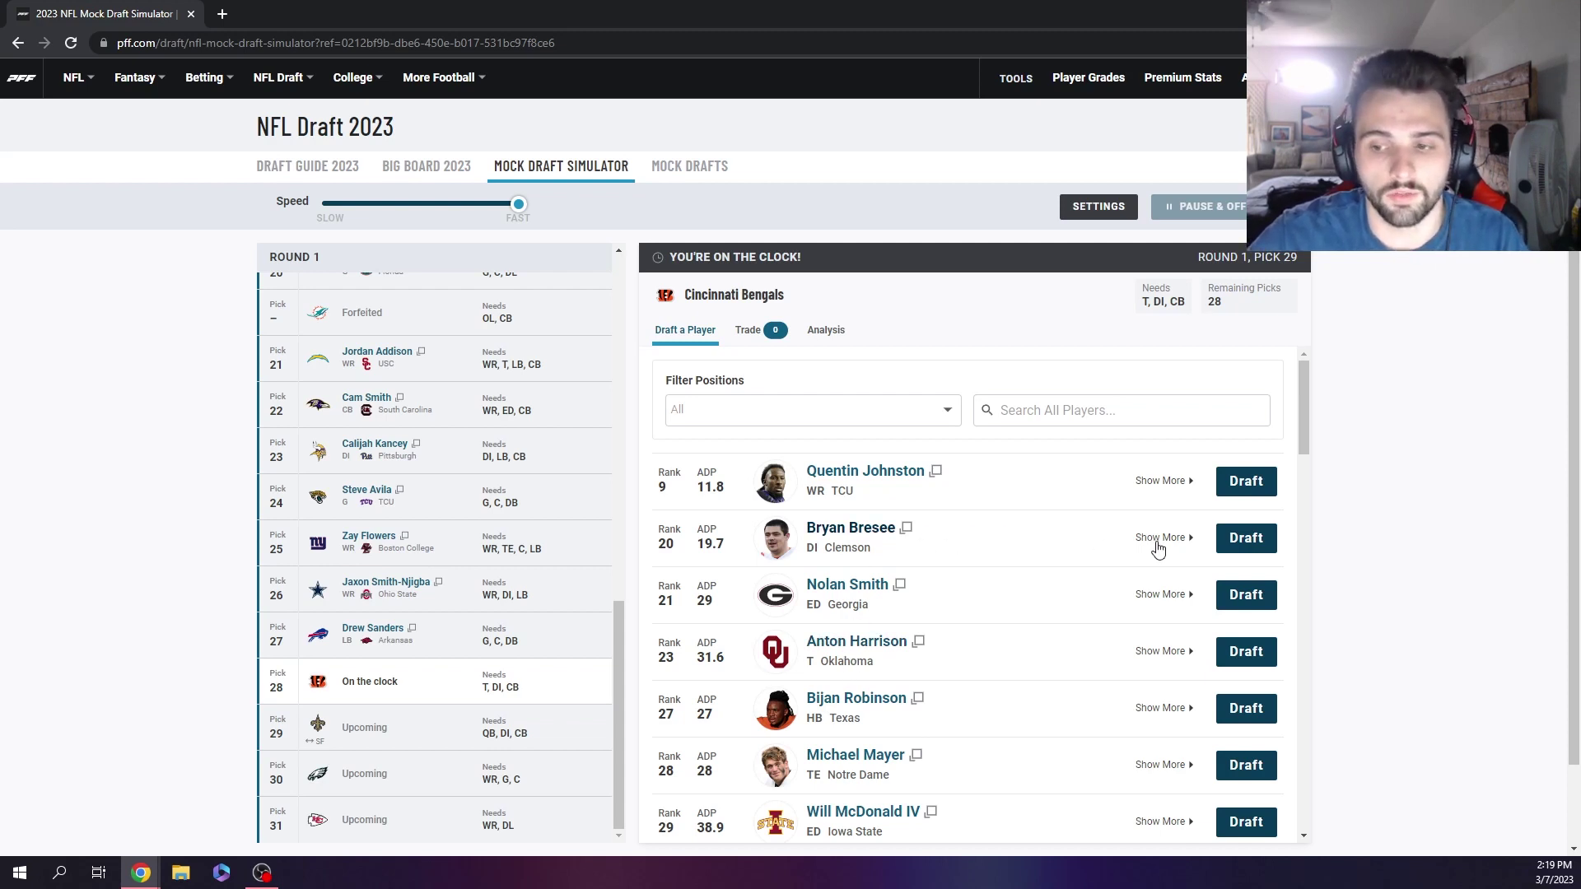
{"action": "left_click", "coordinate": [1246, 539]}
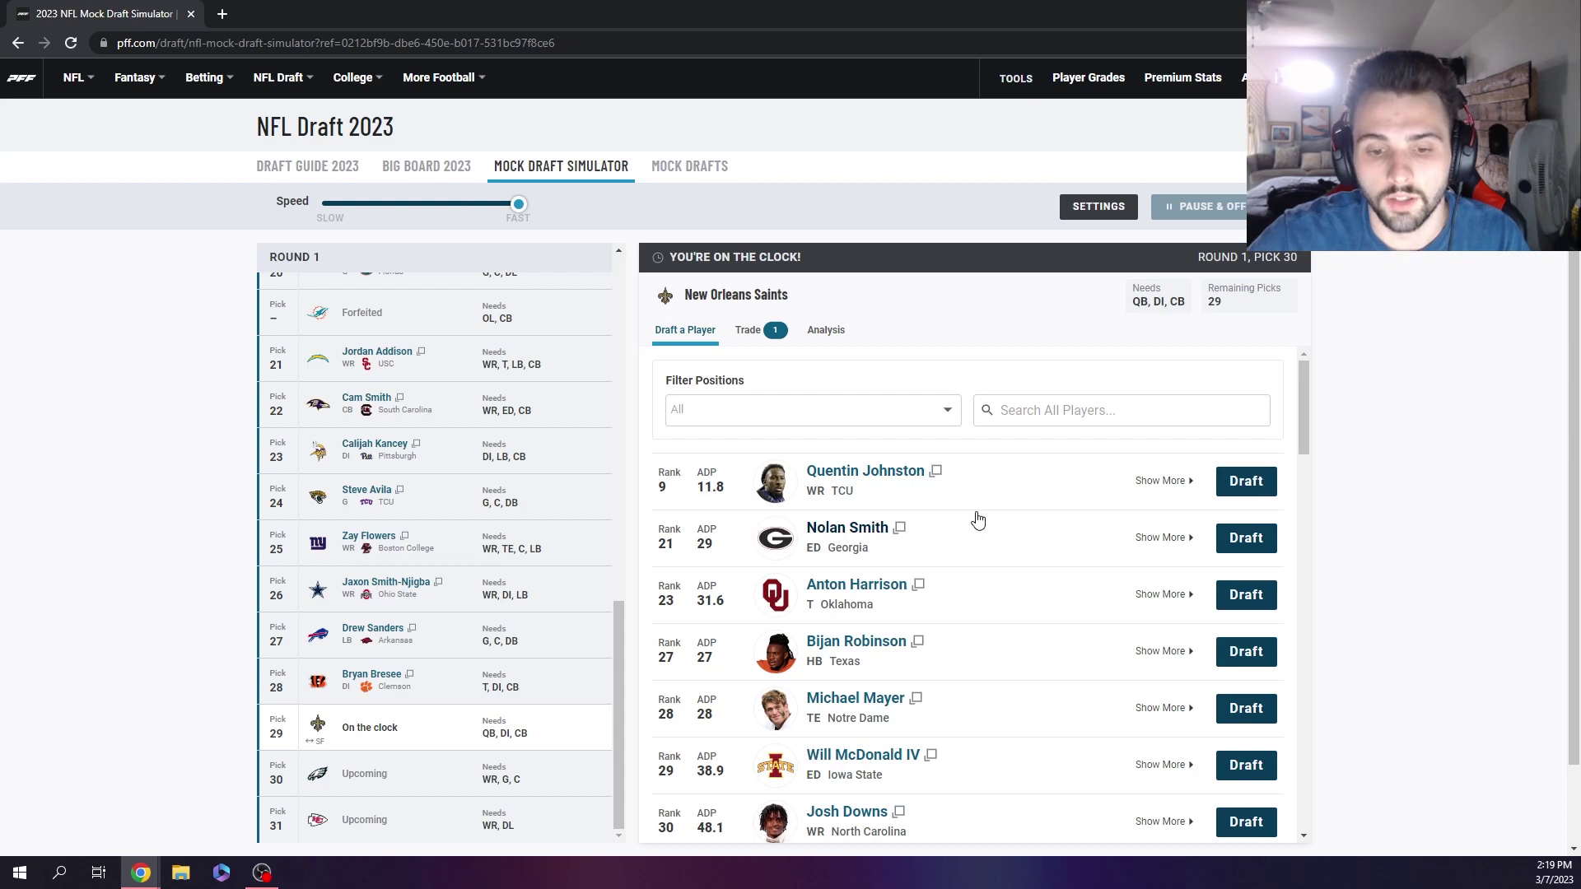
Look further down the available players and draft interior defender Mazi Smith for the New Orleans Saints at pick 29
{"action": "scroll", "coordinate": [978, 519], "scroll_direction": "down", "scroll_amount": 3}
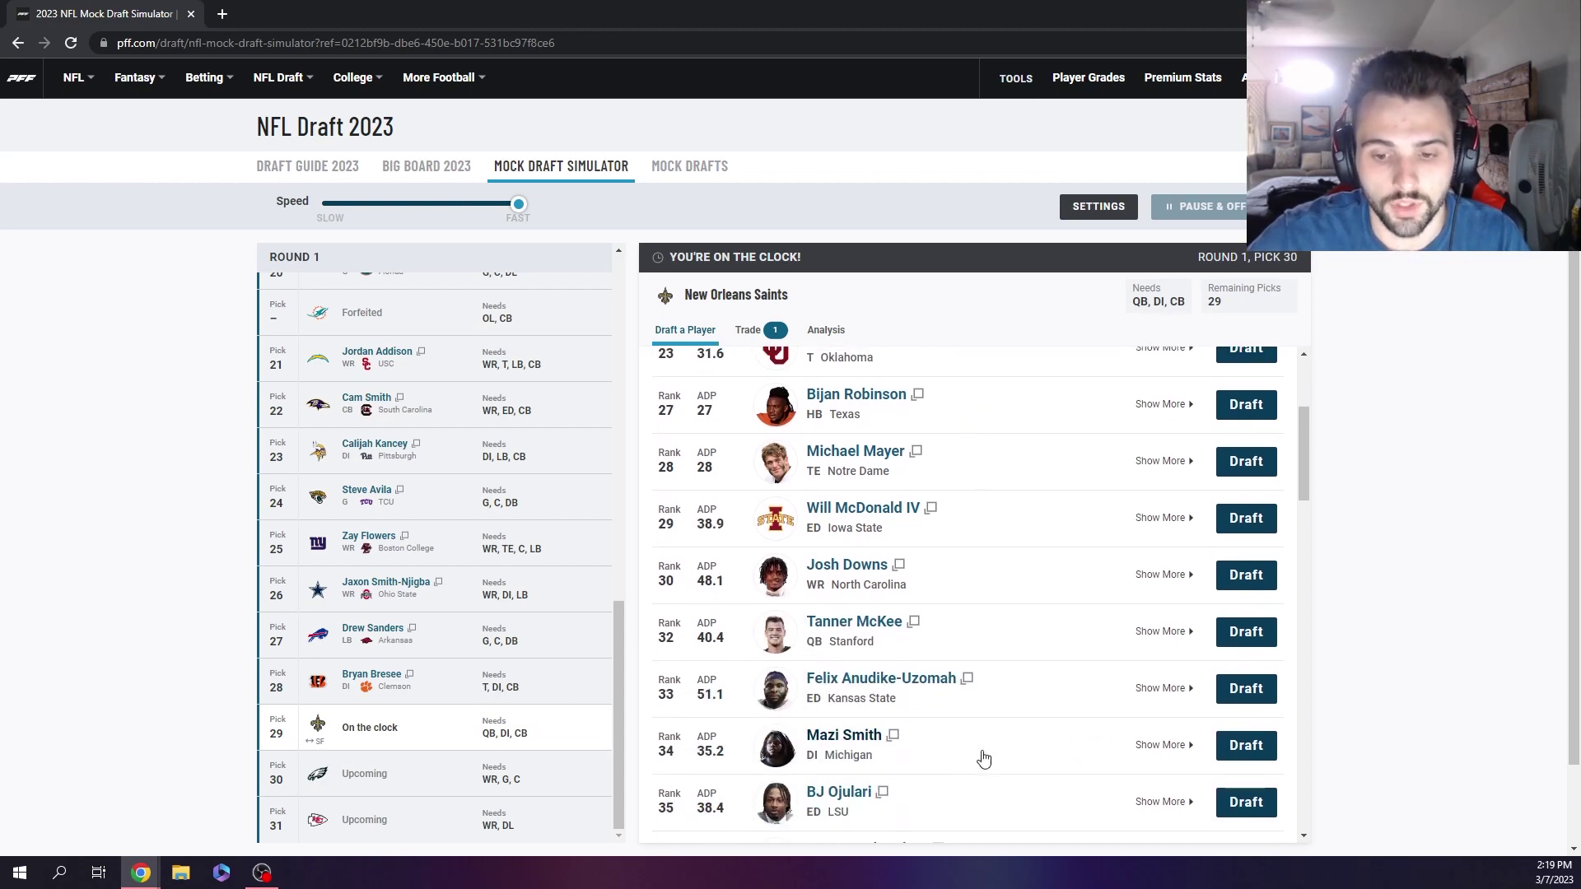
{"action": "scroll", "coordinate": [1029, 750], "scroll_direction": "down", "scroll_amount": 1}
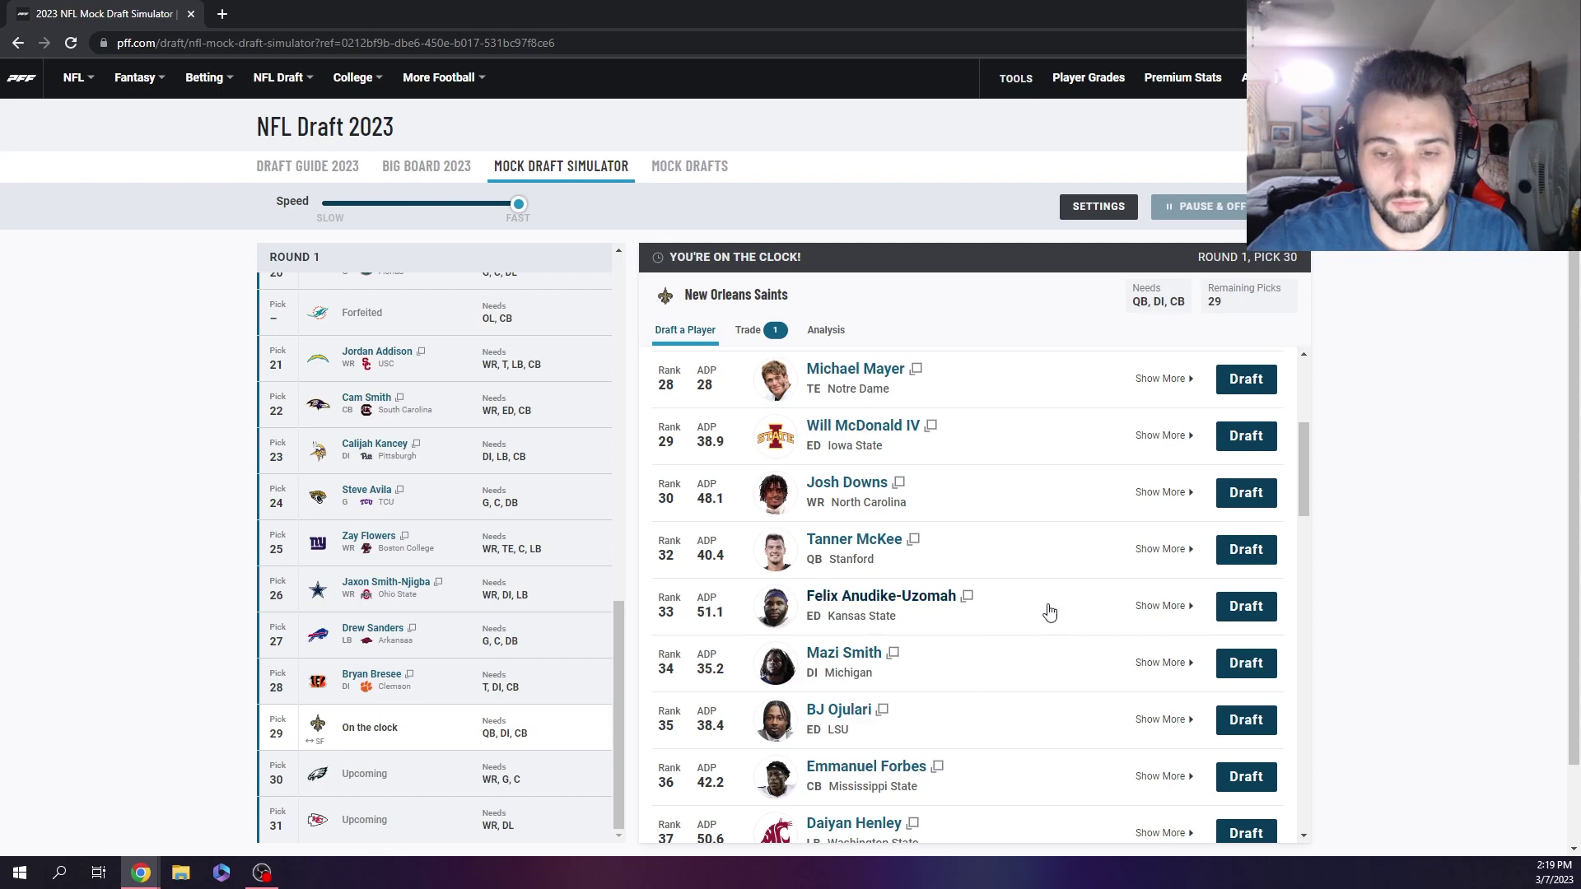
{"action": "left_click", "coordinate": [1257, 662]}
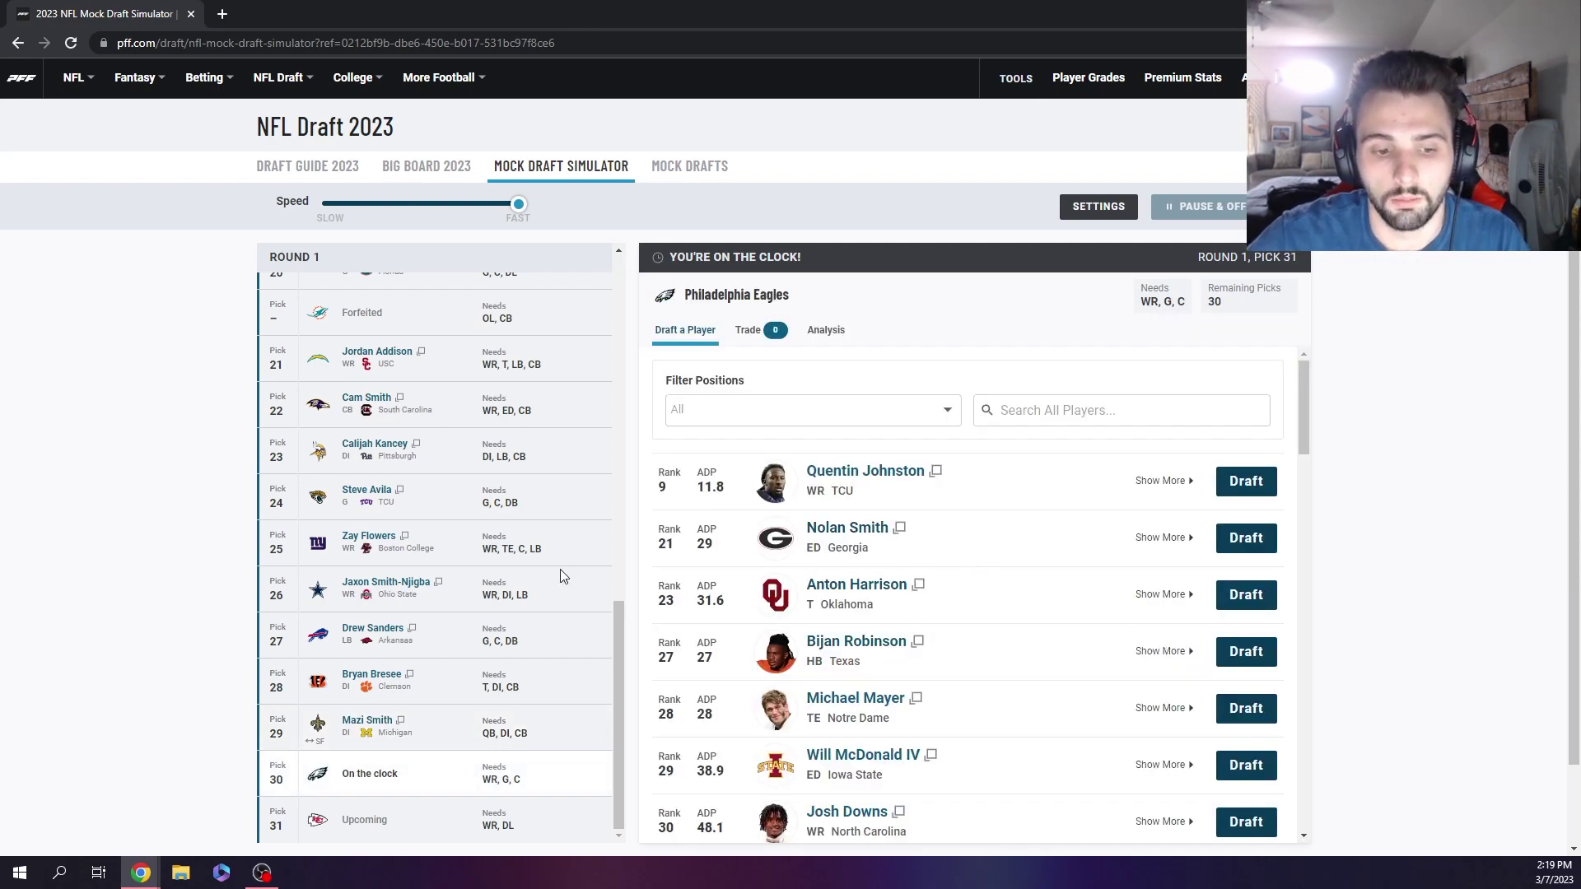
Review the first-round picks and draft edge defender Nolan Smith for the Philadelphia Eagles at pick 30
{"action": "scroll", "coordinate": [560, 577], "scroll_direction": "down", "scroll_amount": 1}
{"action": "scroll", "coordinate": [560, 577], "scroll_direction": "up", "scroll_amount": 1}
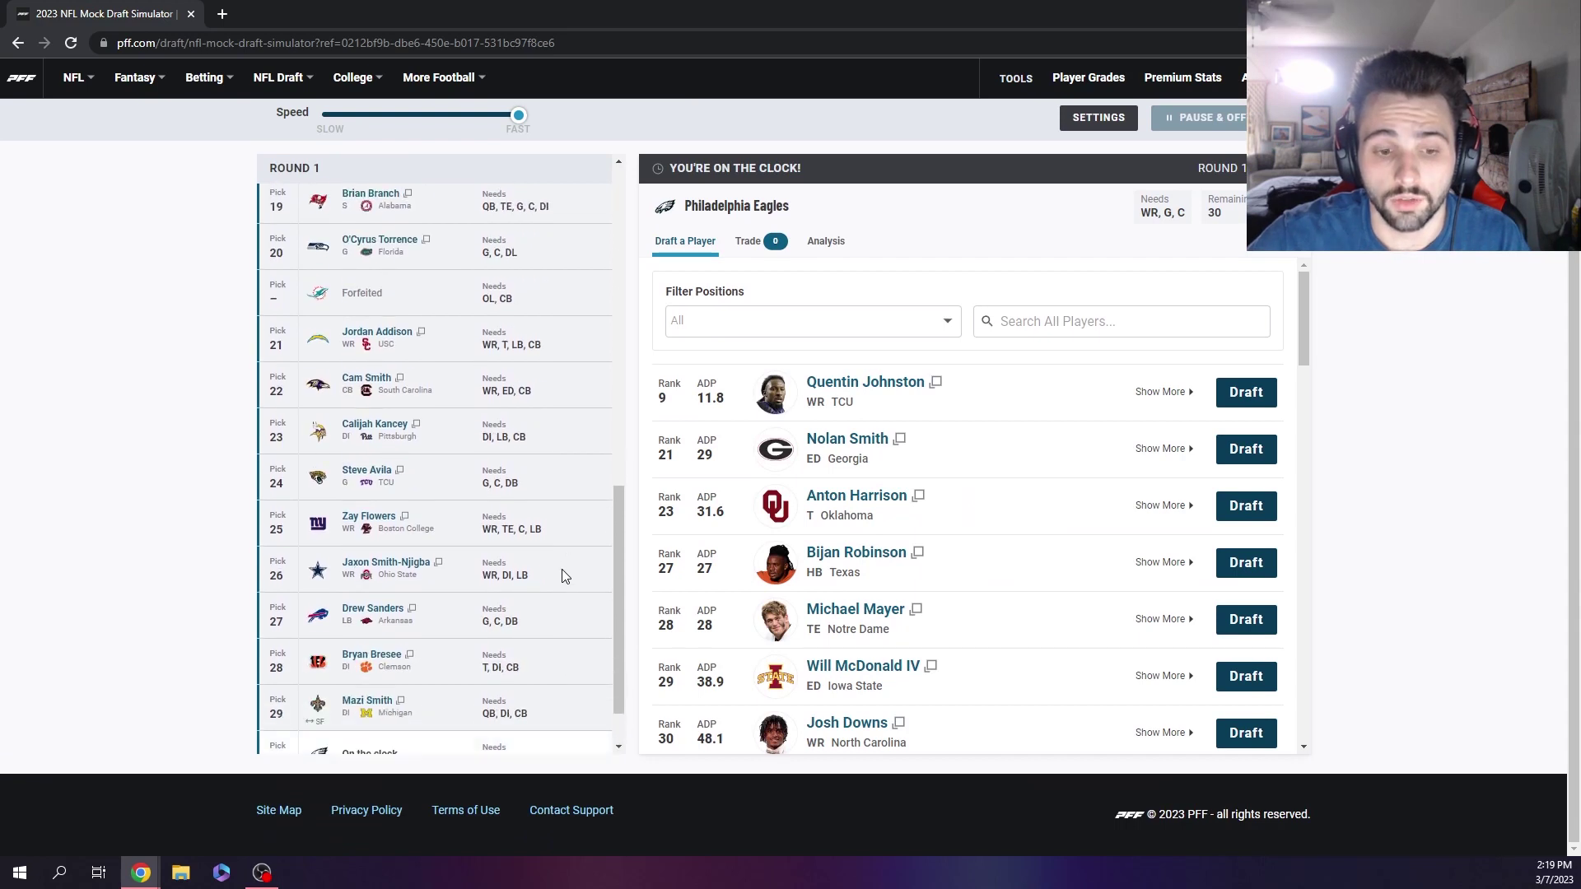
{"action": "scroll", "coordinate": [562, 569], "scroll_direction": "down", "scroll_amount": 1}
{"action": "scroll", "coordinate": [198, 582], "scroll_direction": "up", "scroll_amount": 1}
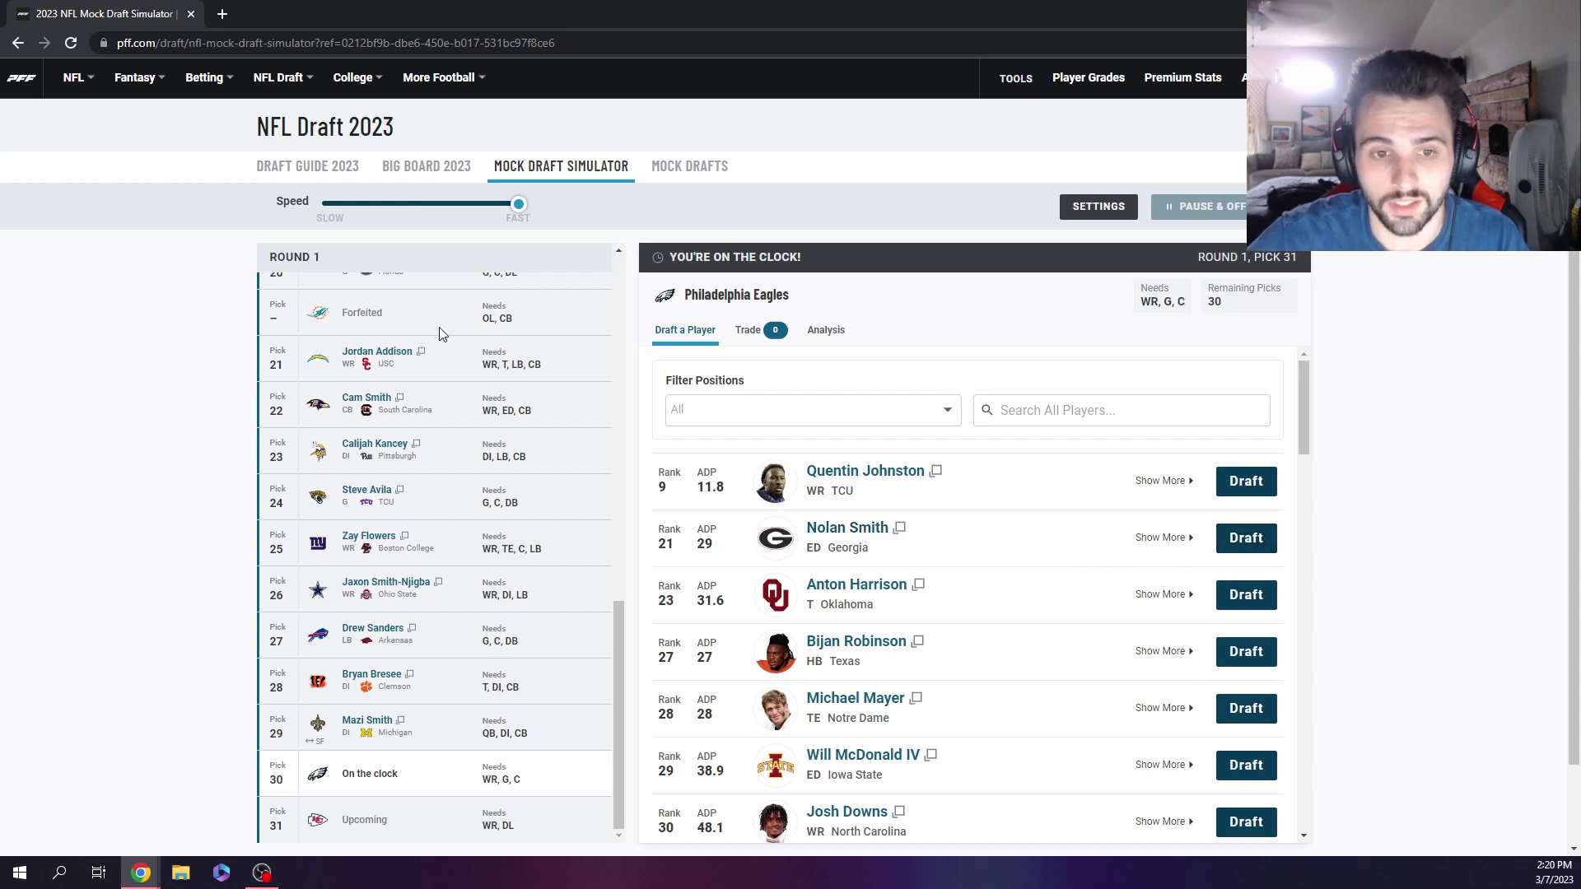
{"action": "left_click", "coordinate": [1245, 540]}
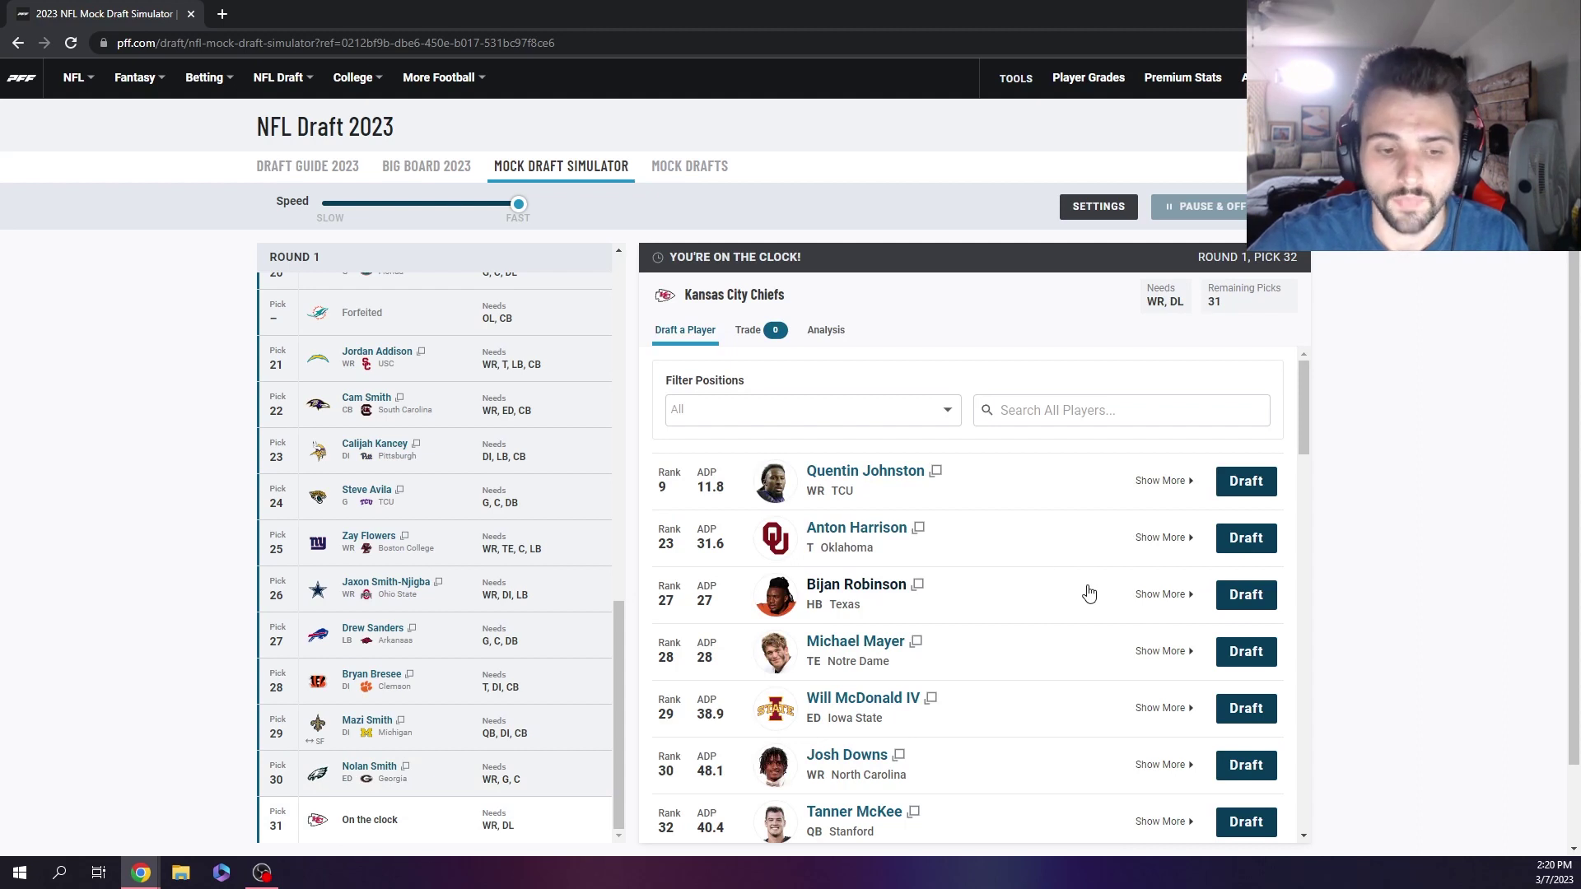
Look through the available players down to about rank 56 and draft tackle Anton Harrison for the Kansas City Chiefs at pick 31
{"action": "scroll", "coordinate": [966, 569], "scroll_direction": "down", "scroll_amount": 3}
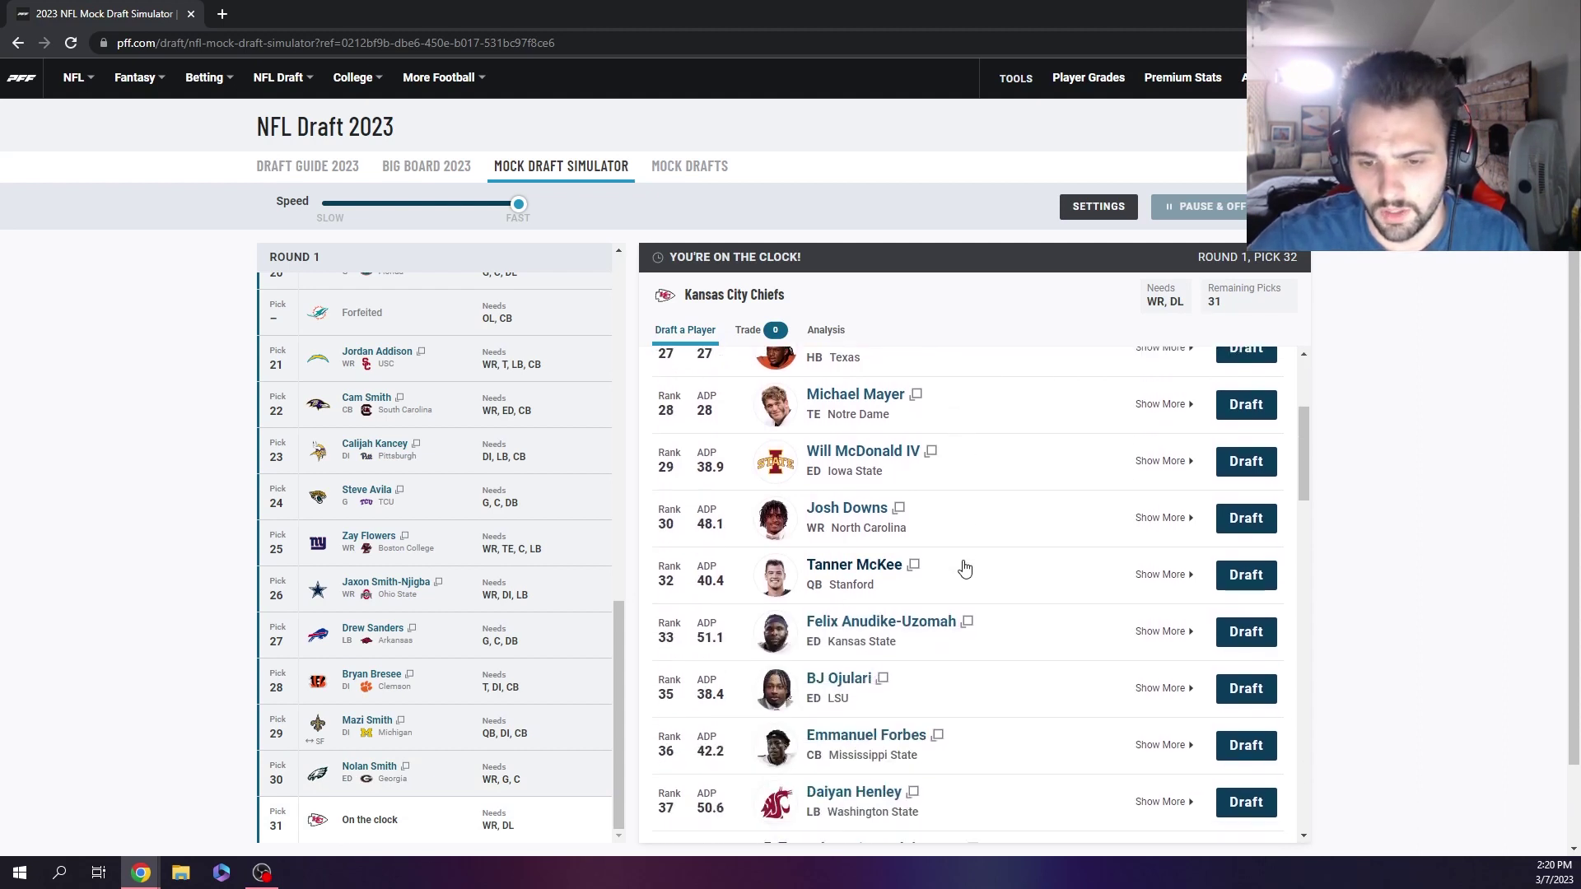
{"action": "scroll", "coordinate": [965, 568], "scroll_direction": "down", "scroll_amount": 3}
{"action": "scroll", "coordinate": [965, 568], "scroll_direction": "down", "scroll_amount": 2}
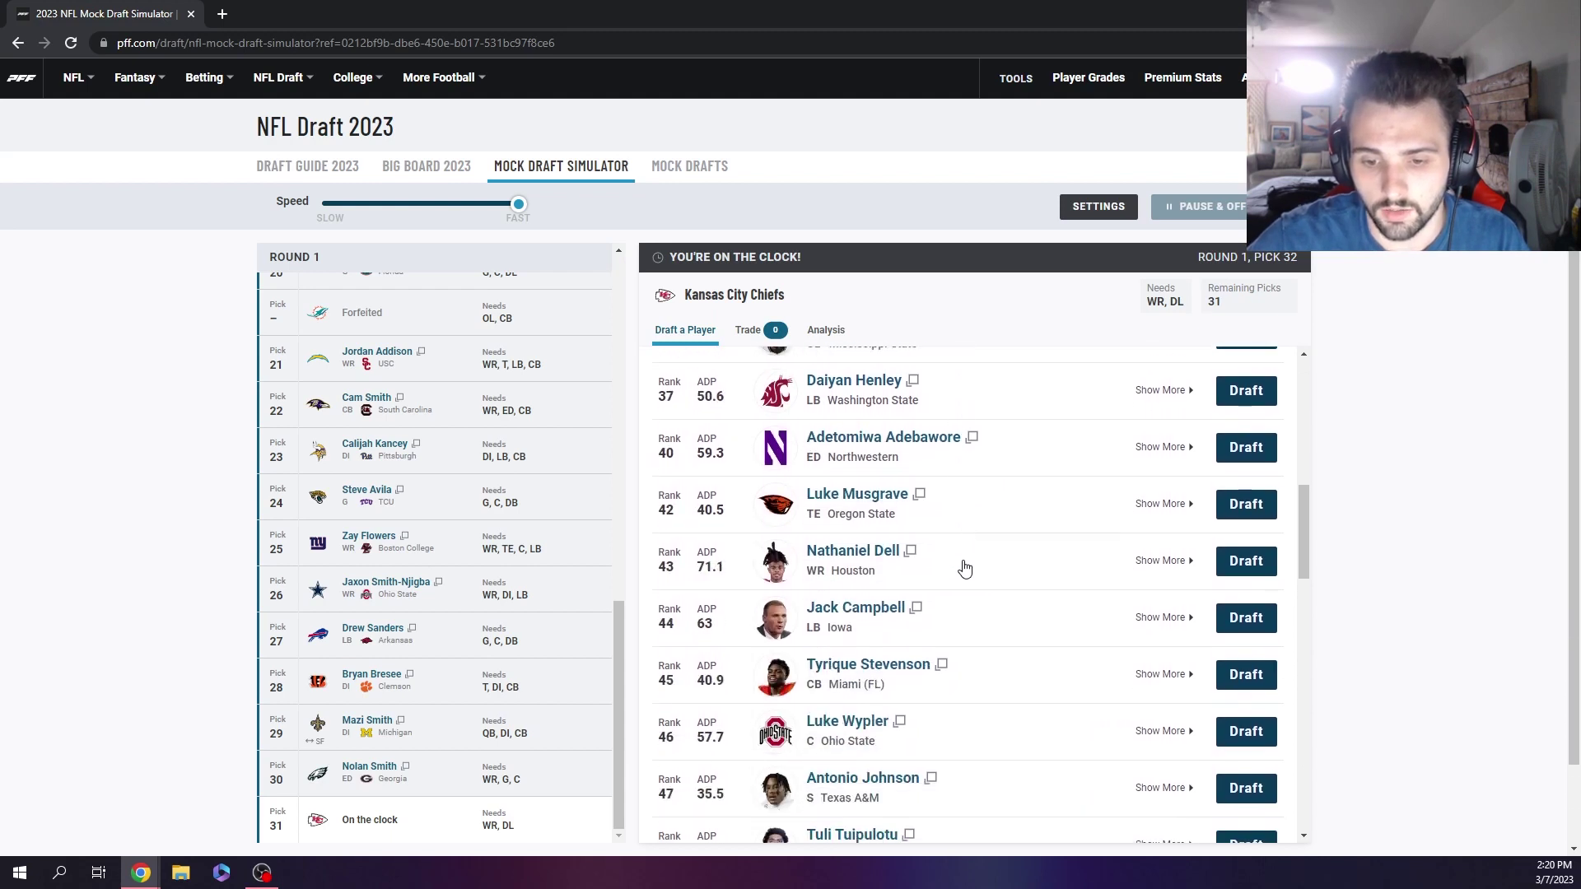
{"action": "scroll", "coordinate": [965, 568], "scroll_direction": "down", "scroll_amount": 5}
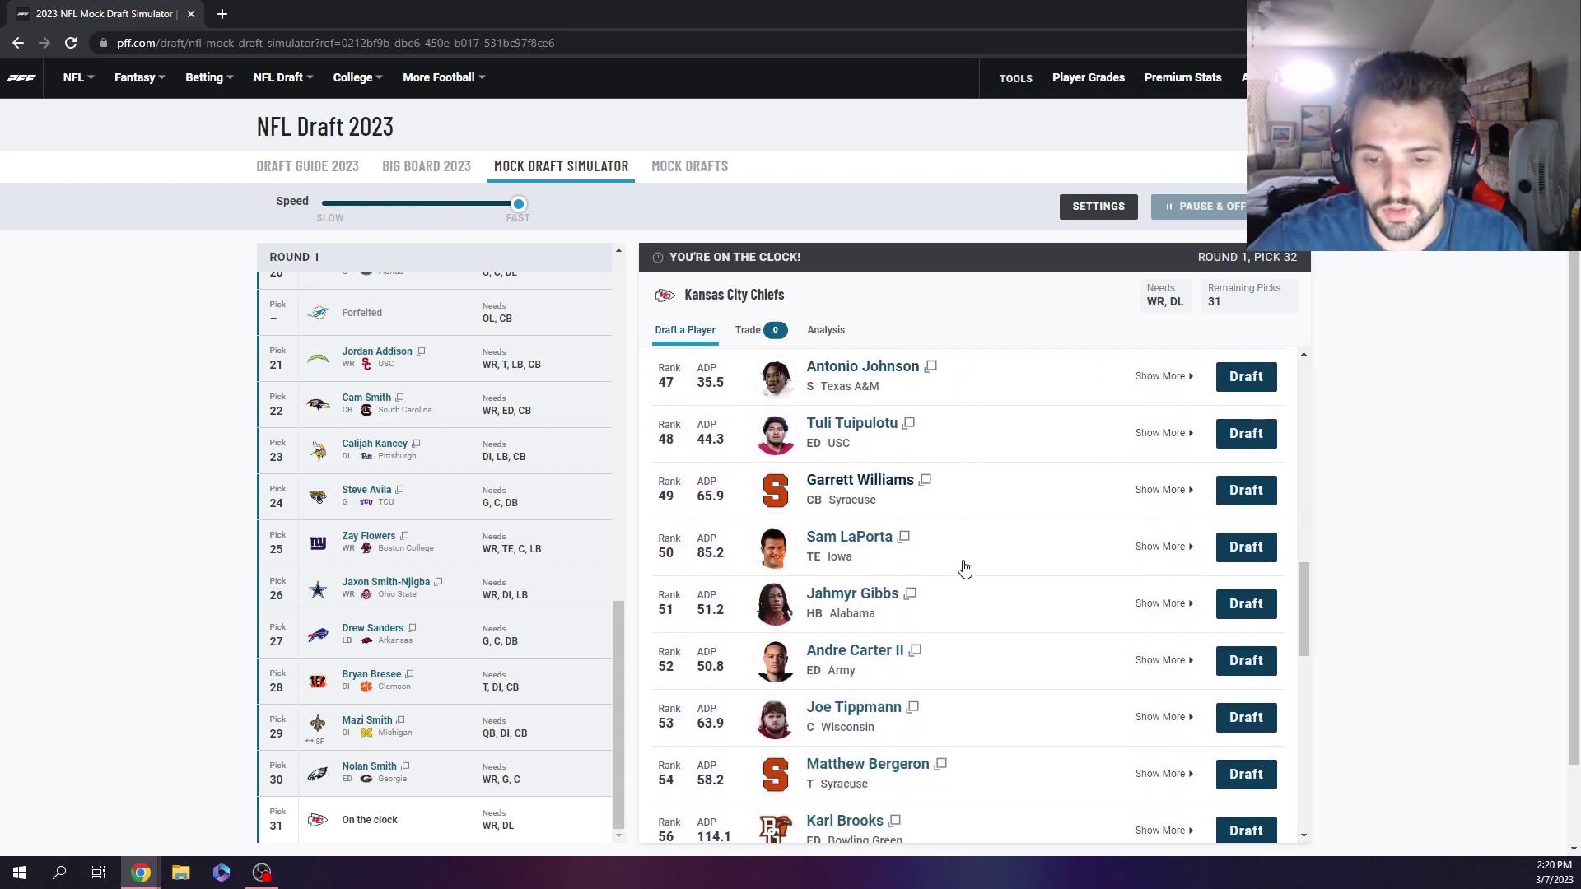
{"action": "scroll", "coordinate": [965, 568], "scroll_direction": "down", "scroll_amount": 1}
{"action": "scroll", "coordinate": [964, 569], "scroll_direction": "up", "scroll_amount": 12}
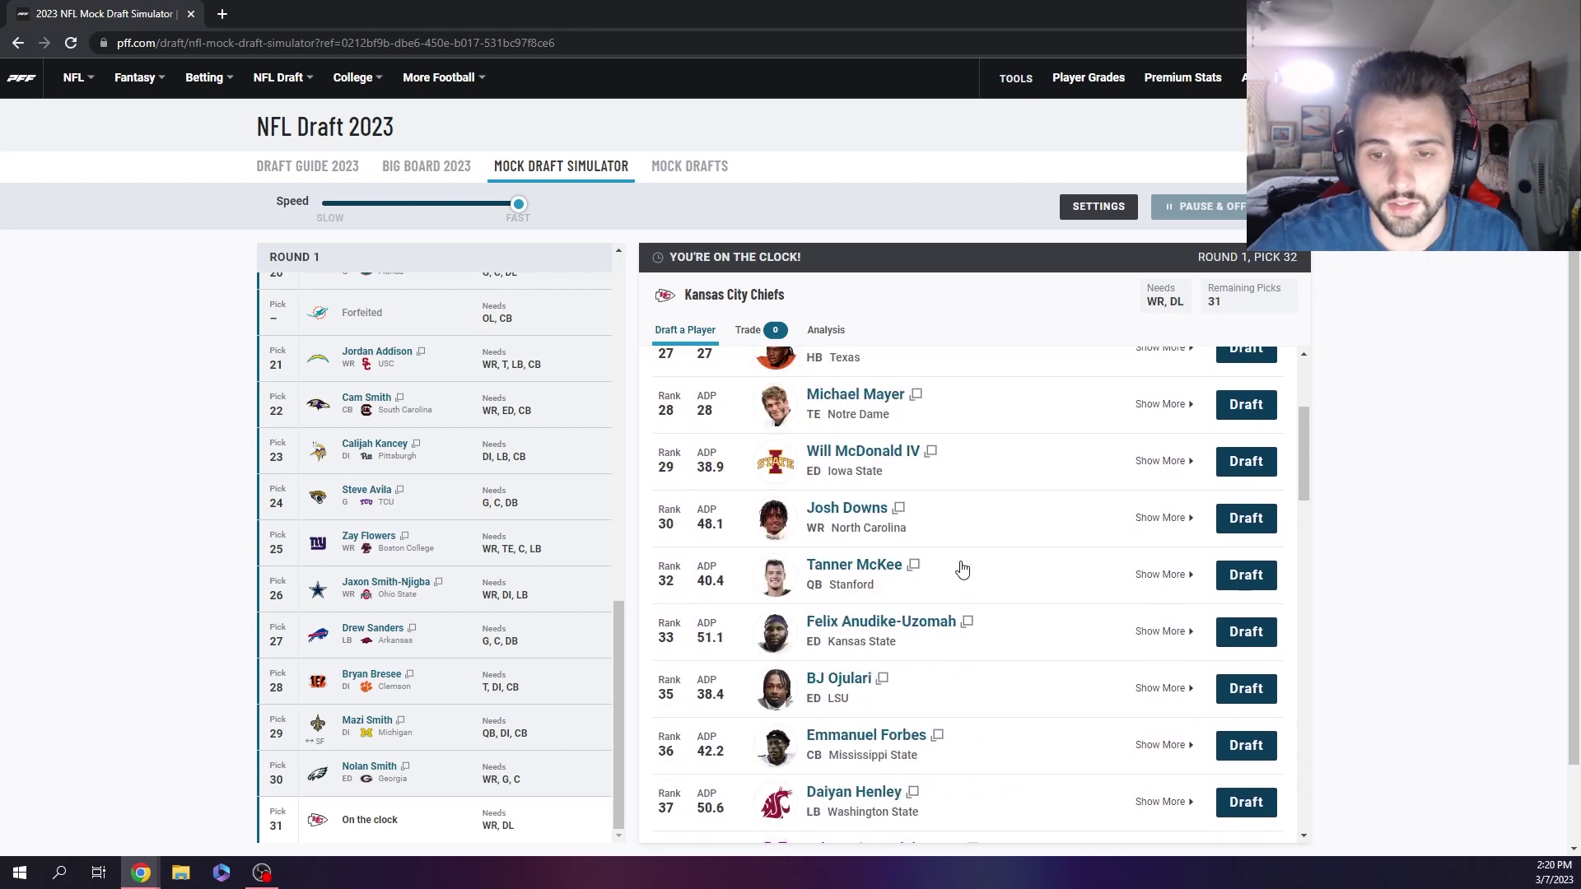
{"action": "scroll", "coordinate": [963, 569], "scroll_direction": "up", "scroll_amount": 3}
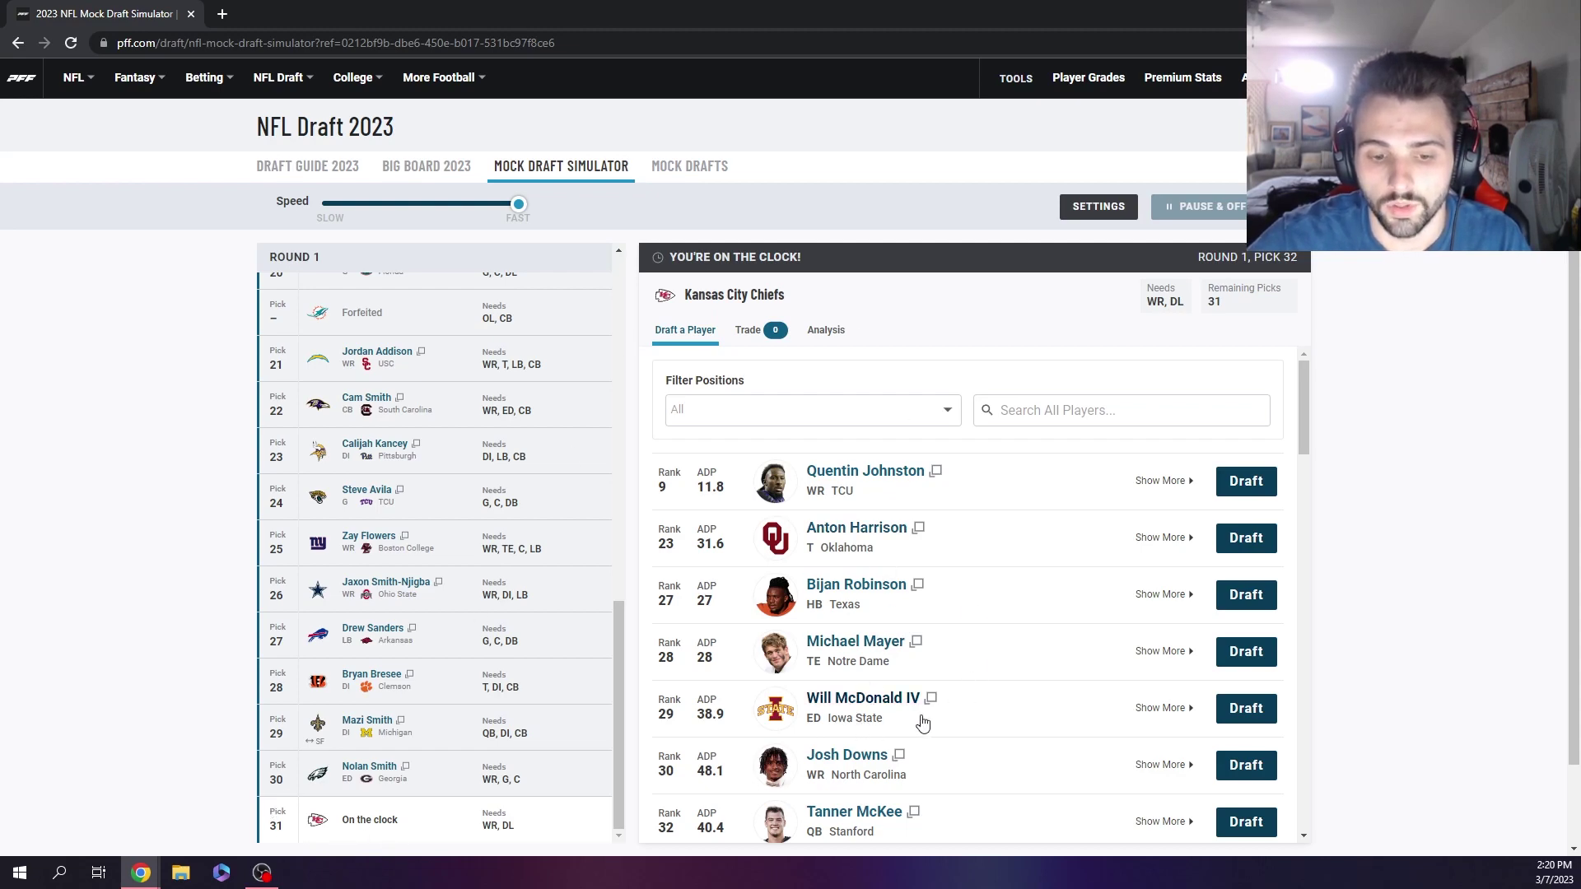
{"action": "scroll", "coordinate": [935, 708], "scroll_direction": "down", "scroll_amount": 1}
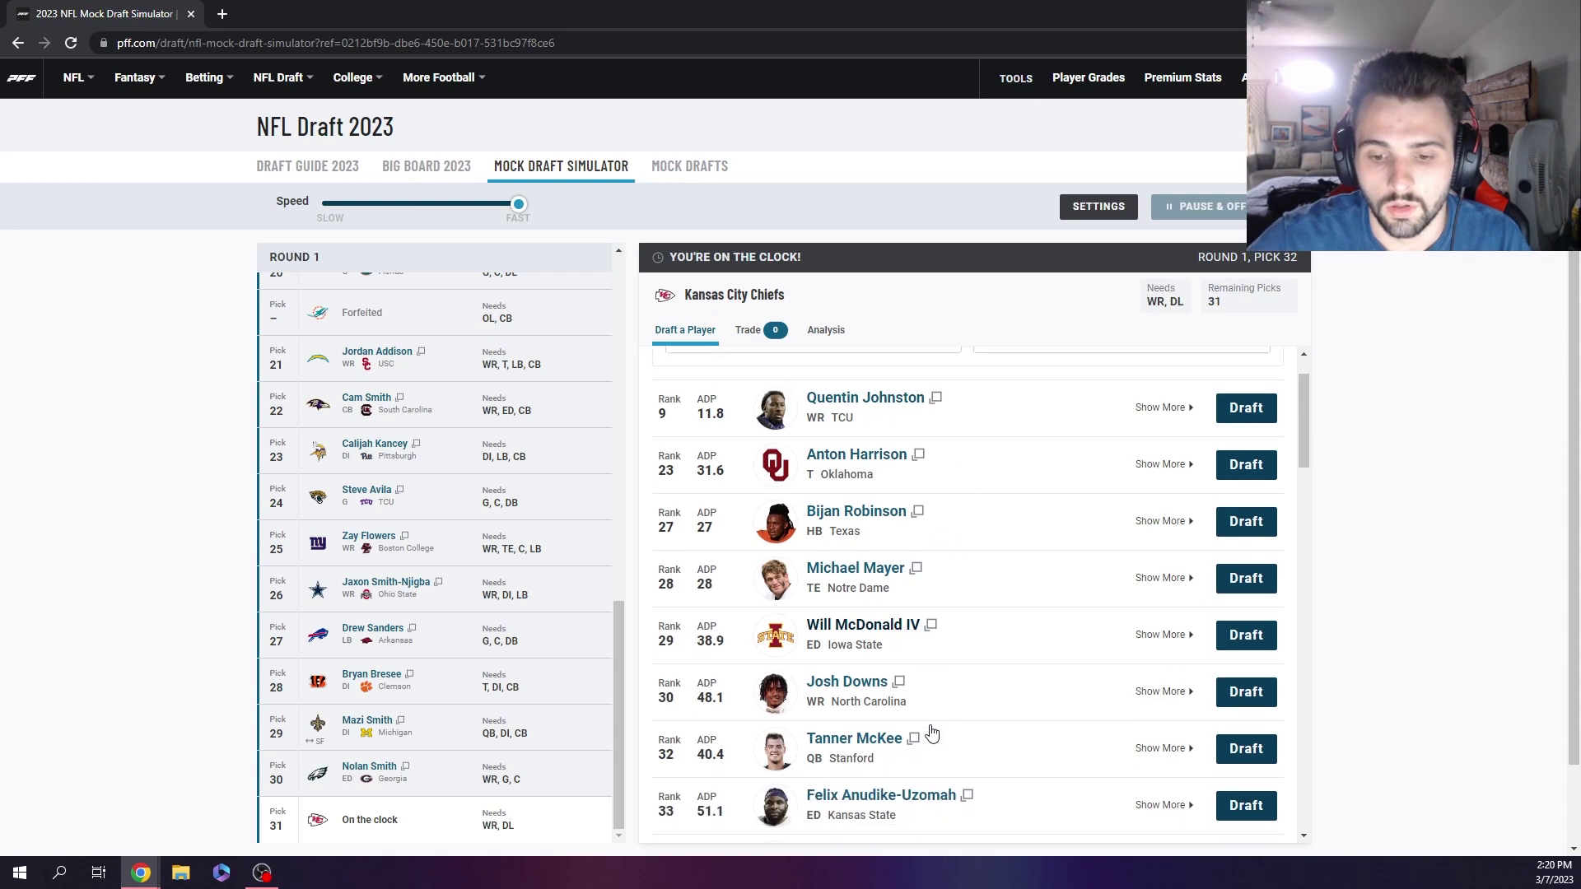
{"action": "scroll", "coordinate": [935, 731], "scroll_direction": "down", "scroll_amount": 1}
{"action": "scroll", "coordinate": [939, 717], "scroll_direction": "up", "scroll_amount": 1}
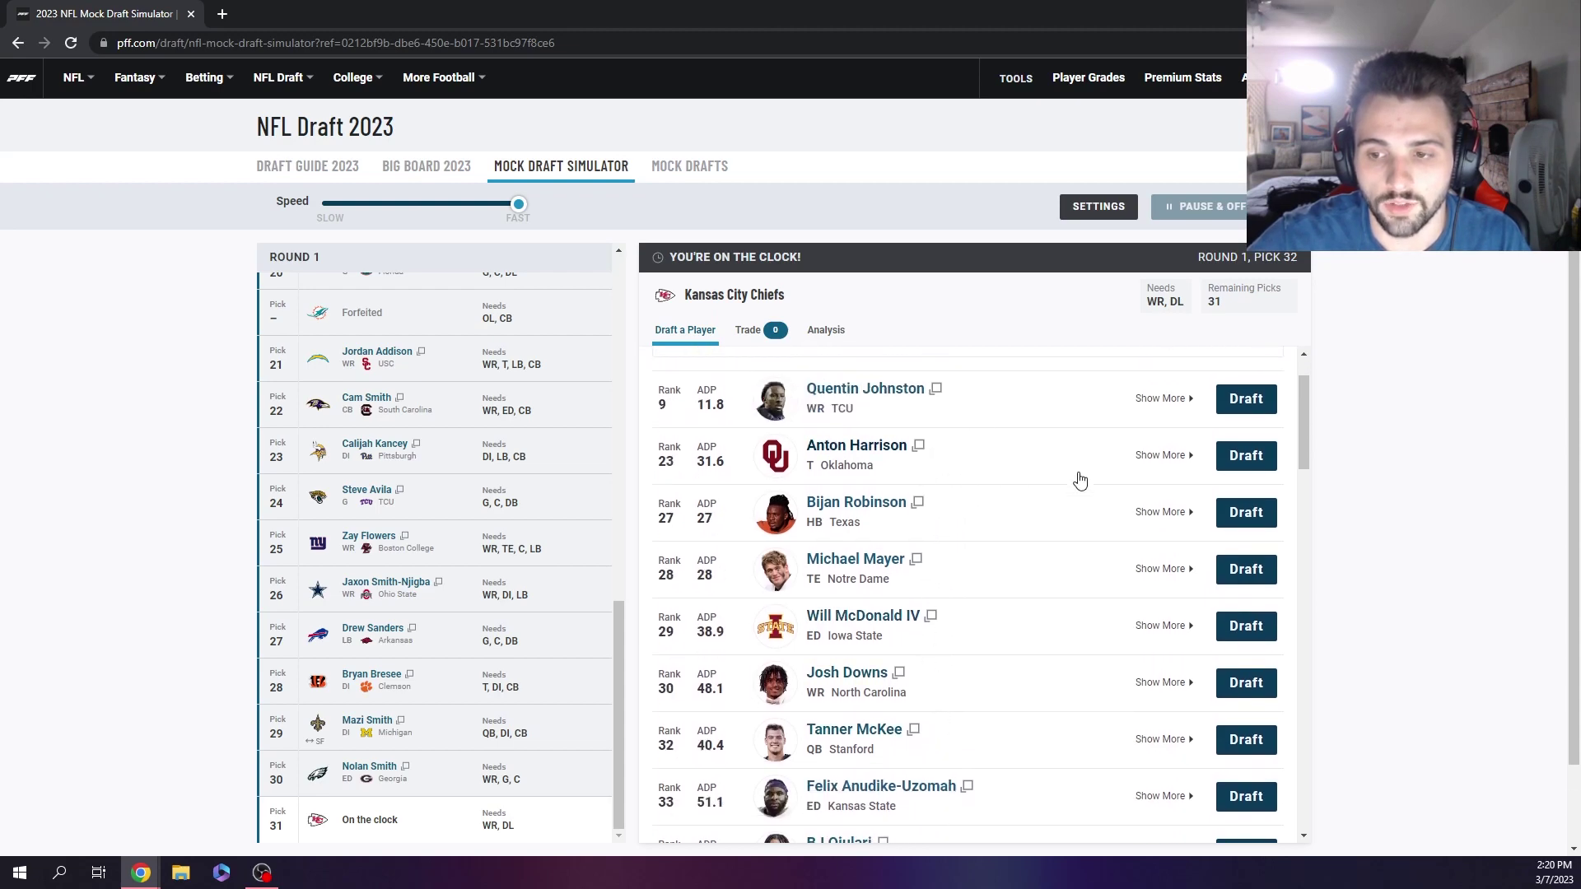
{"action": "left_click", "coordinate": [1248, 459]}
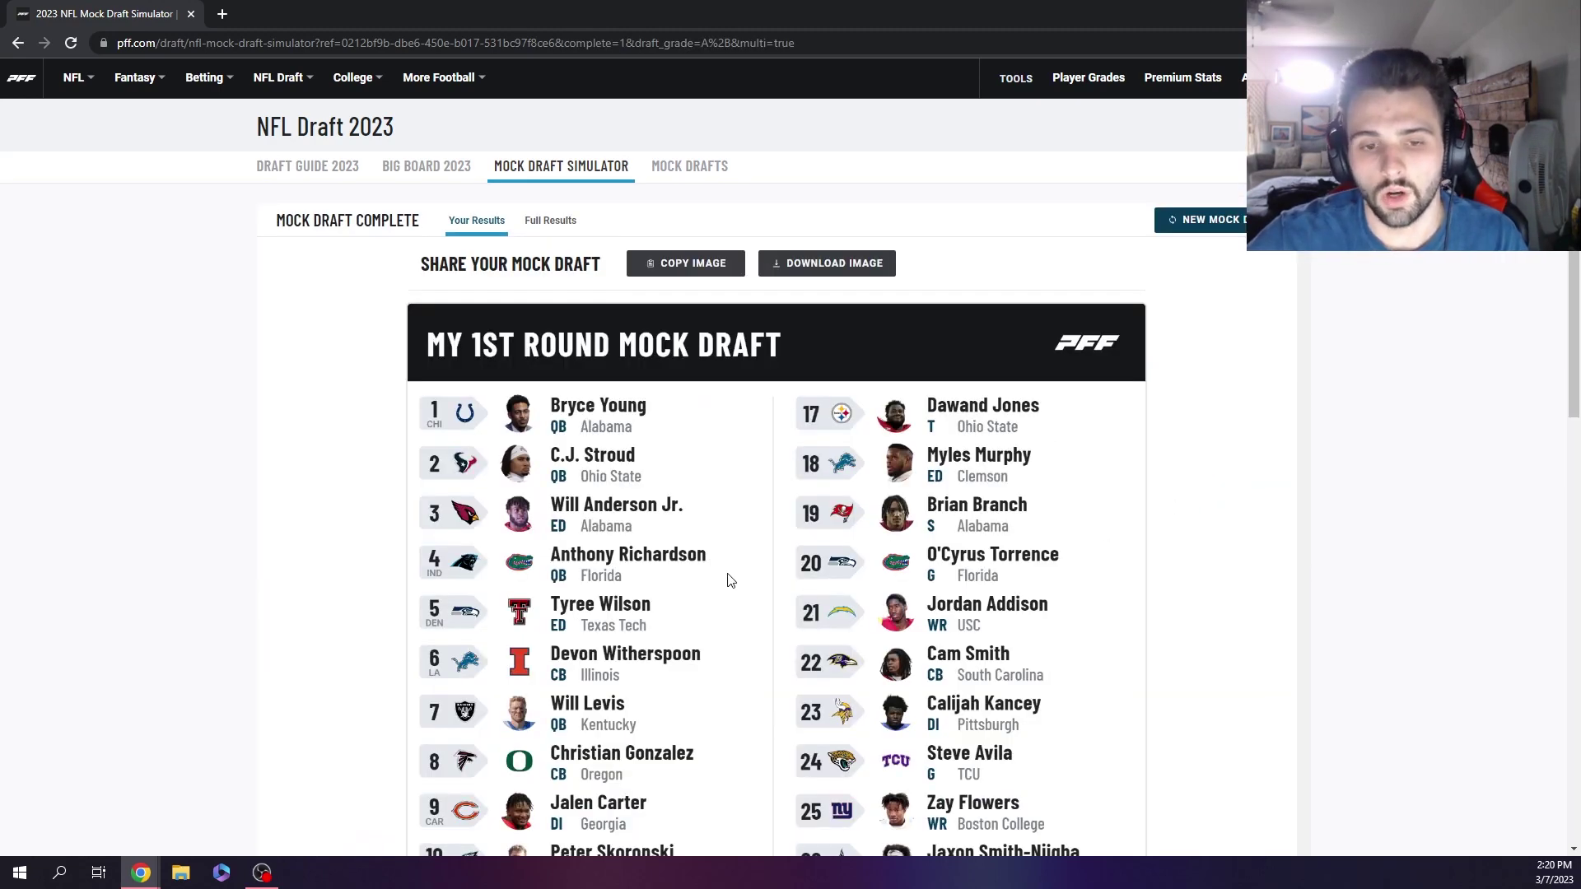
Dismiss the subscription offer and download the completed first-round mock draft results as an image
{"action": "scroll", "coordinate": [863, 677], "scroll_direction": "down", "scroll_amount": 5}
{"action": "scroll", "coordinate": [863, 678], "scroll_direction": "down", "scroll_amount": 2}
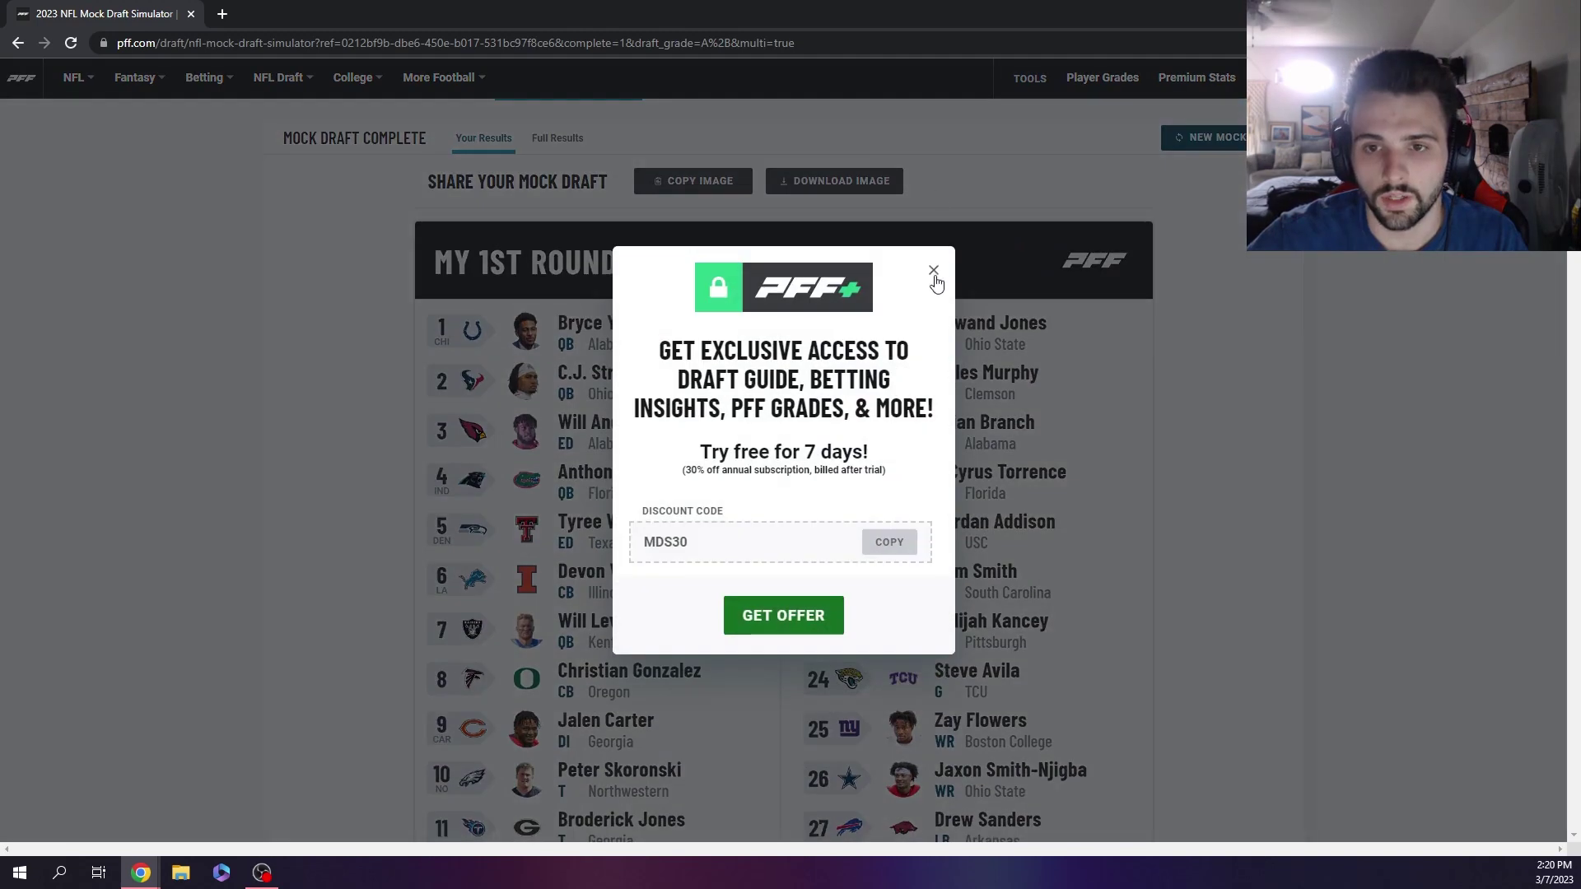
{"action": "left_click", "coordinate": [933, 271]}
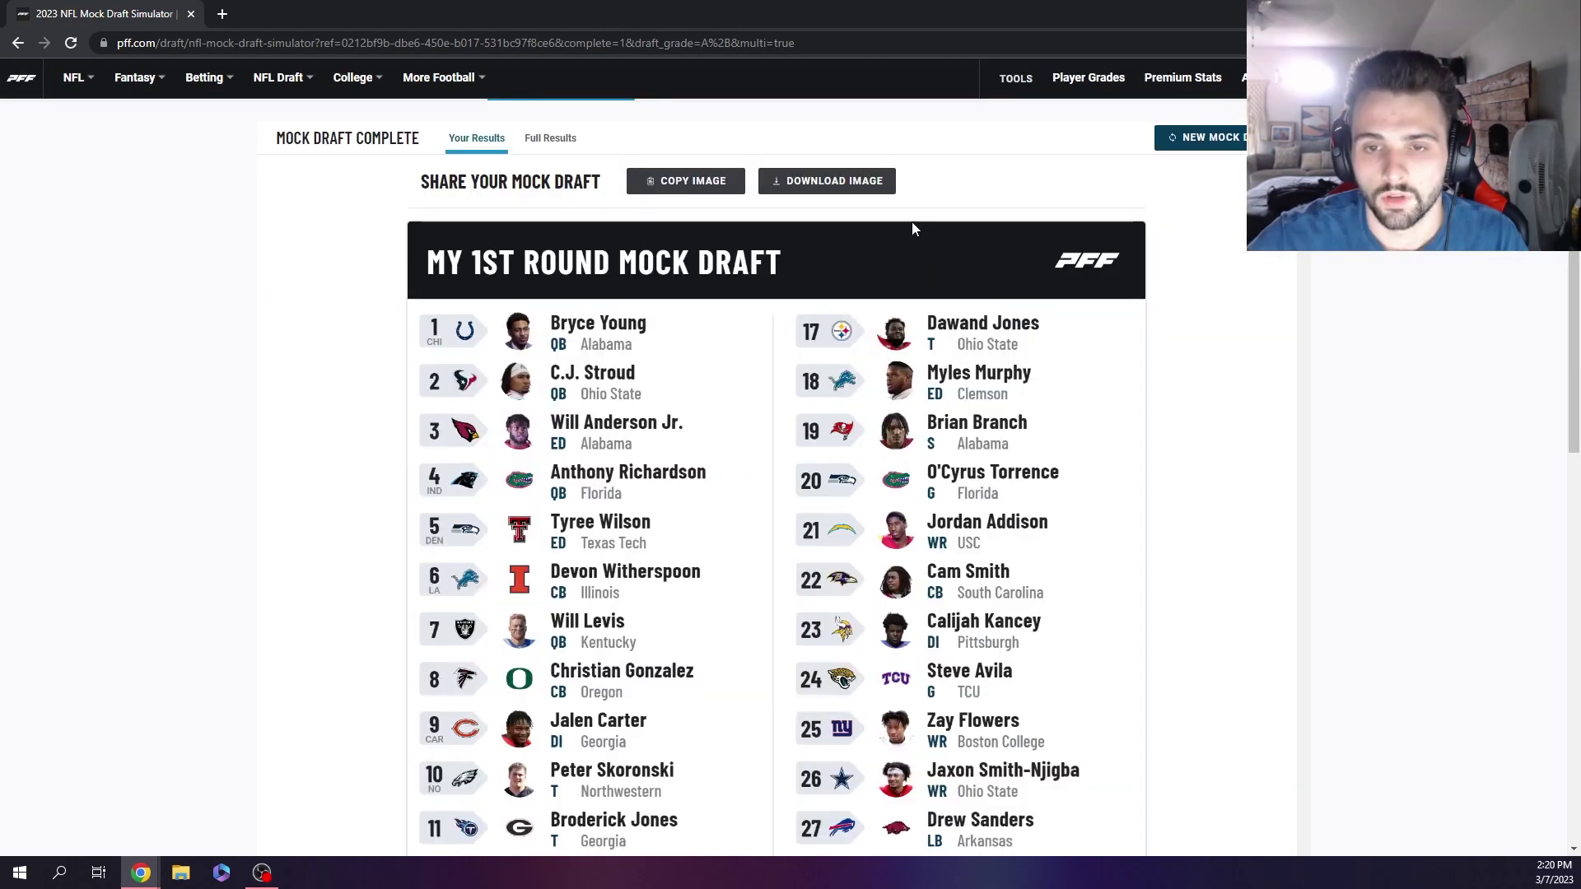
{"action": "left_click", "coordinate": [819, 181]}
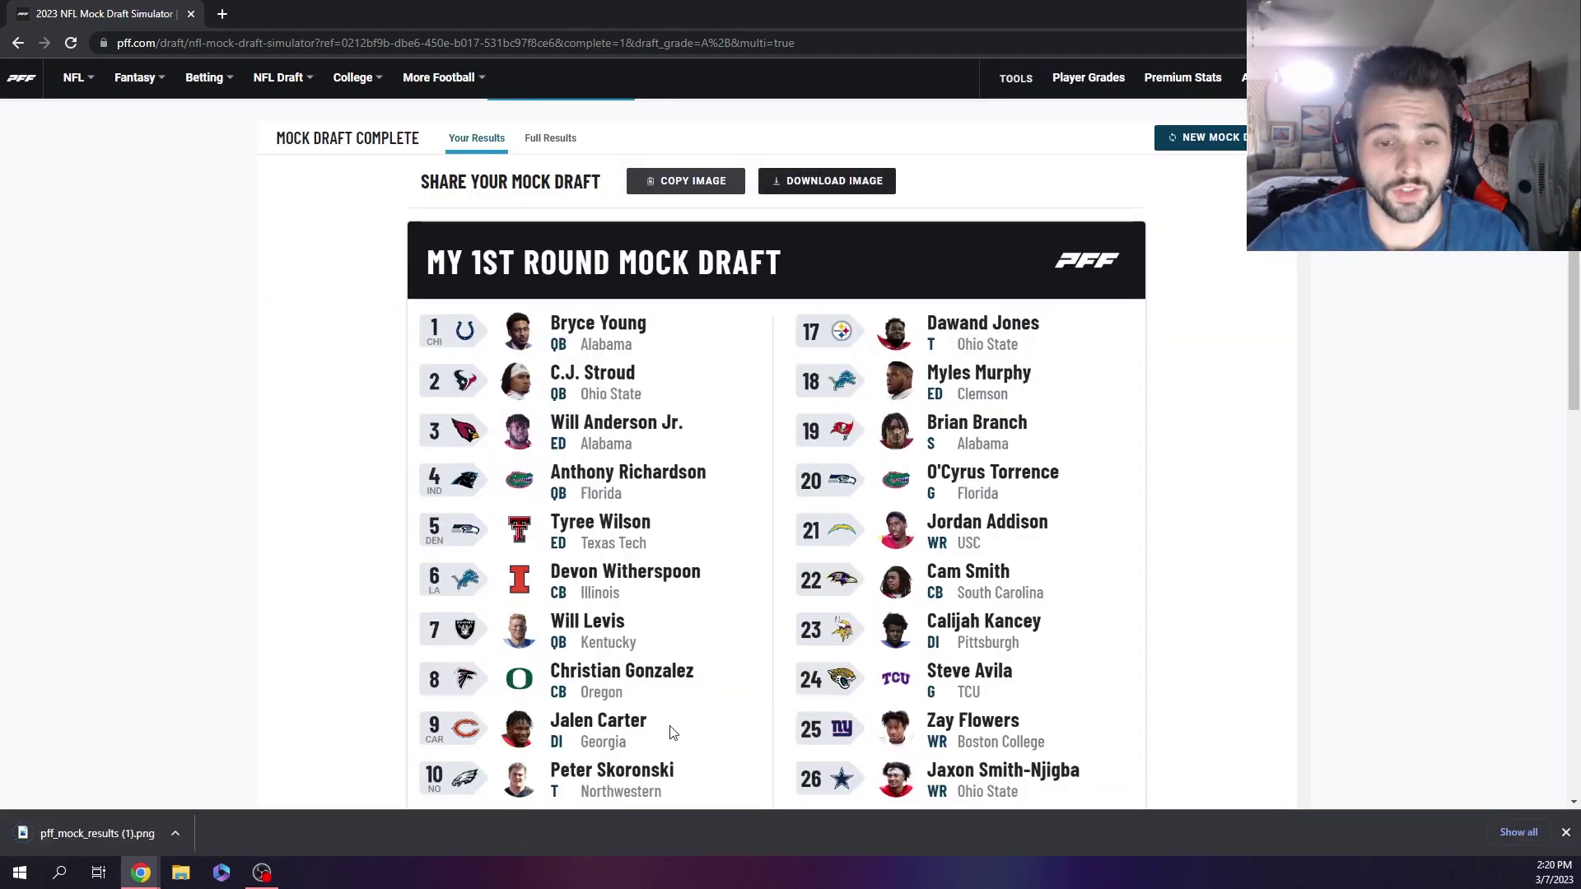